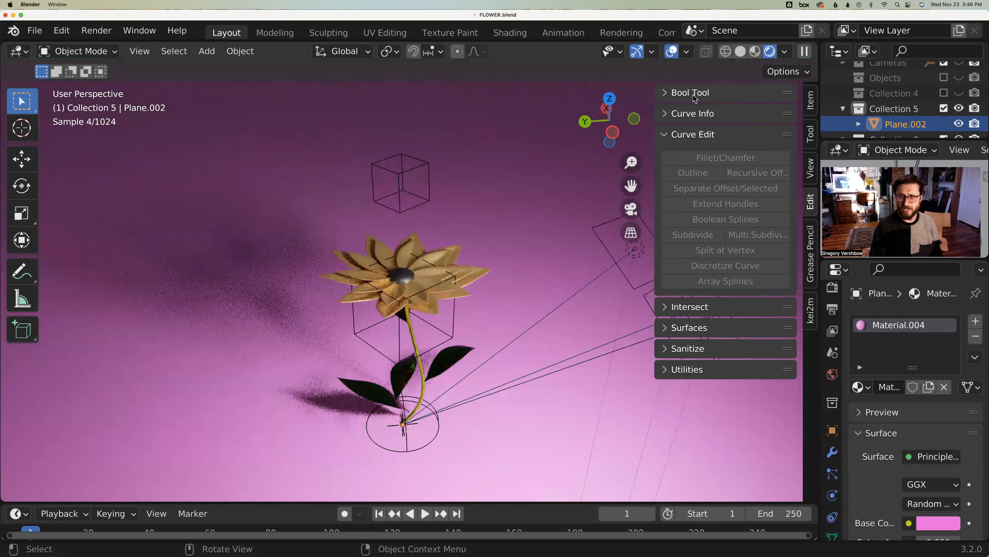
- Switch the viewport to Material Preview shading and exclude Collection 5 and Collection 6 from the view layer
{"action": "left_click", "coordinate": [754, 52]}
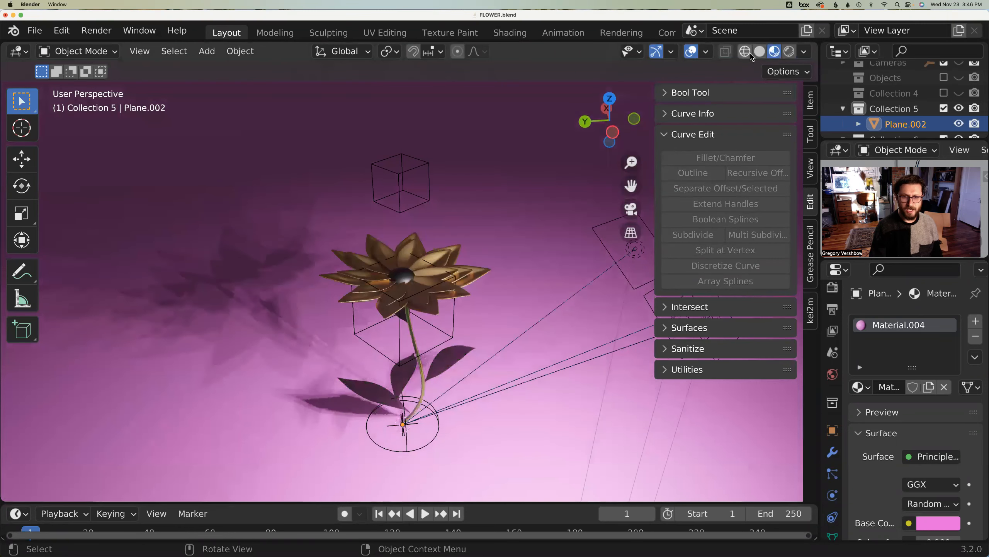
{"action": "left_click", "coordinate": [944, 109]}
{"action": "left_click", "coordinate": [944, 124]}
{"action": "left_click", "coordinate": [944, 109]}
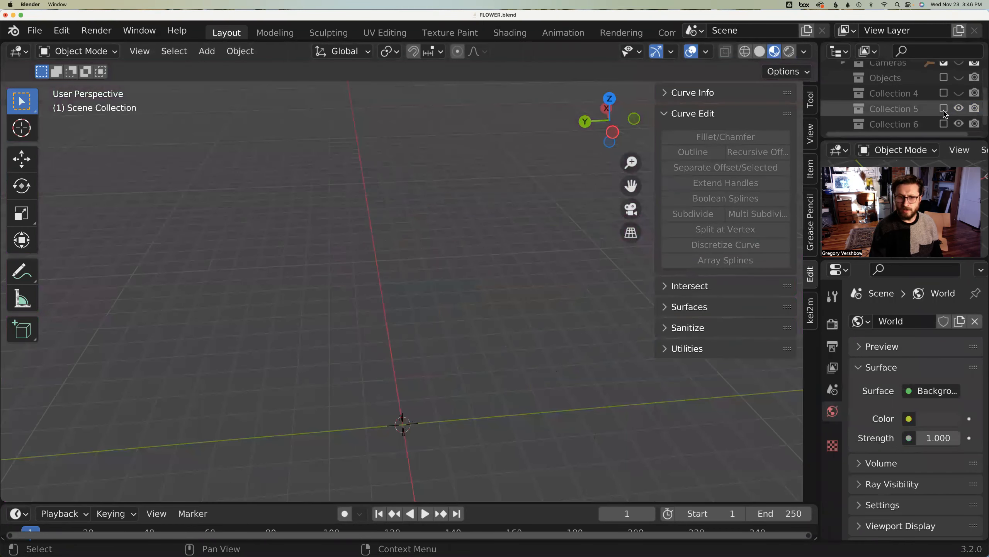
{"action": "key", "text": "Delete"}
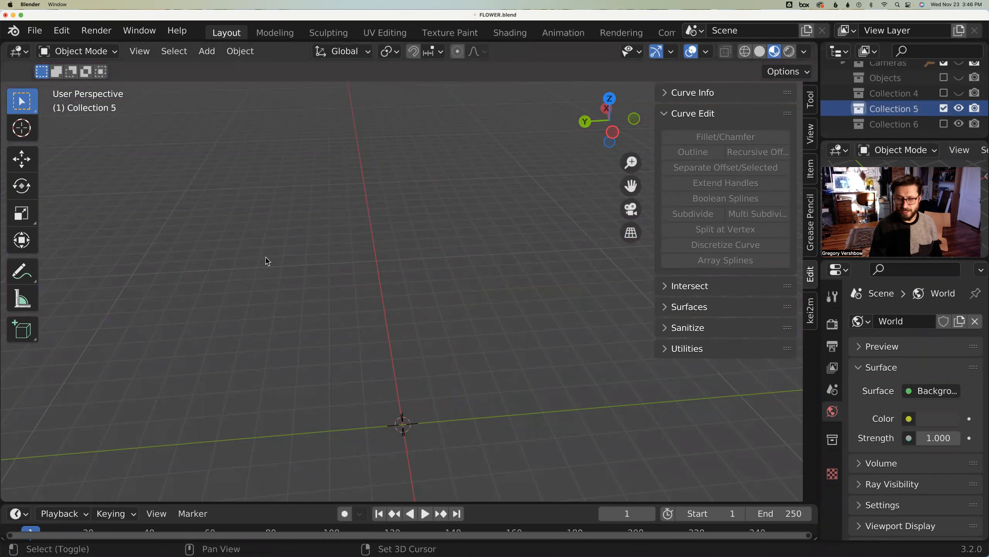
- Start a new file from the General template and select the default cube
{"action": "left_click", "coordinate": [34, 33]}
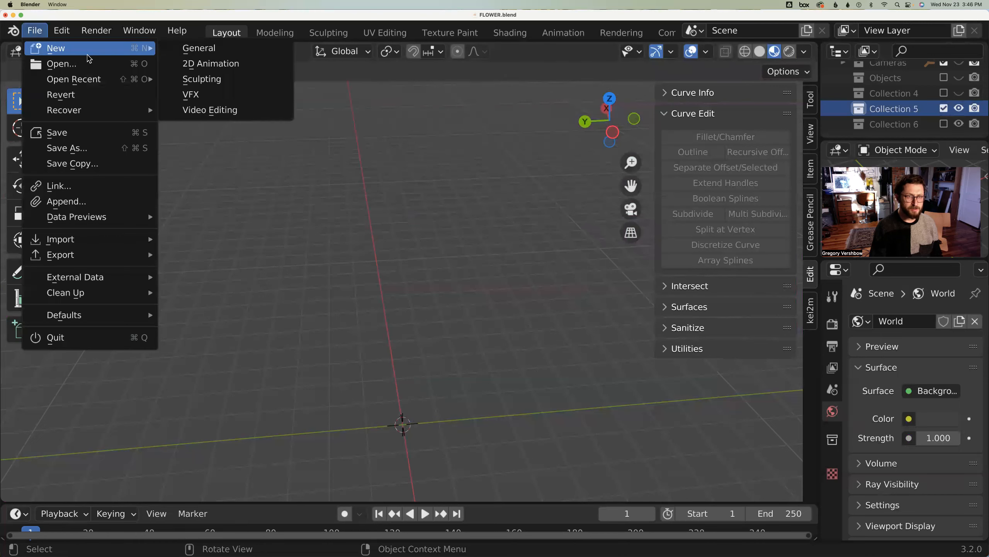
{"action": "mouse_move", "coordinate": [144, 50]}
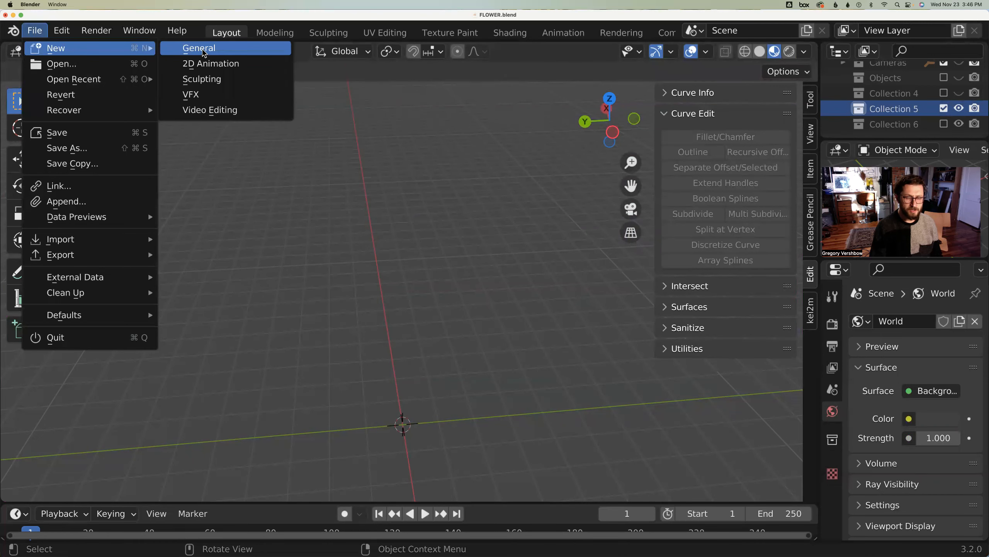
{"action": "left_click", "coordinate": [198, 48]}
{"action": "left_click", "coordinate": [429, 314]}
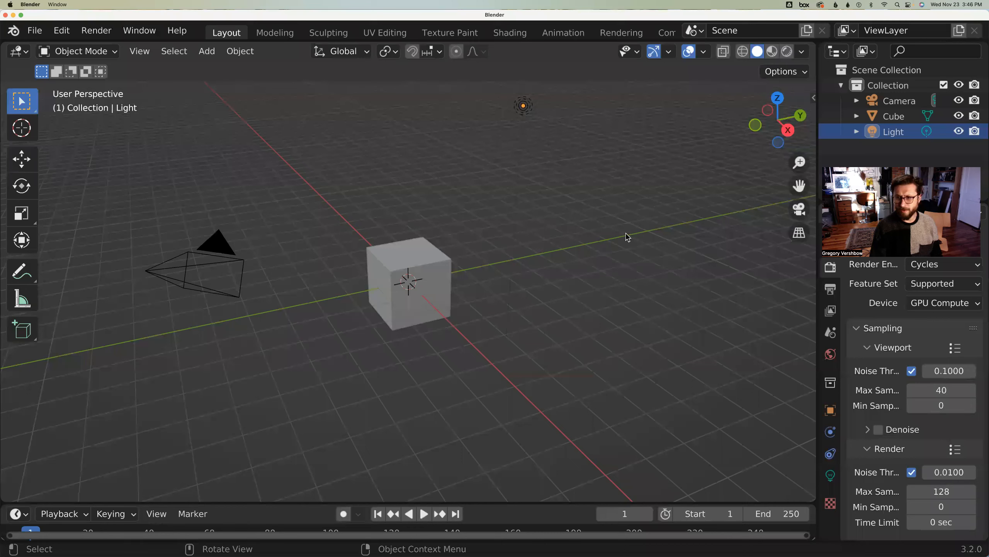
{"action": "middle_click_drag", "start_coordinate": [623, 254], "coordinate": [504, 246]}
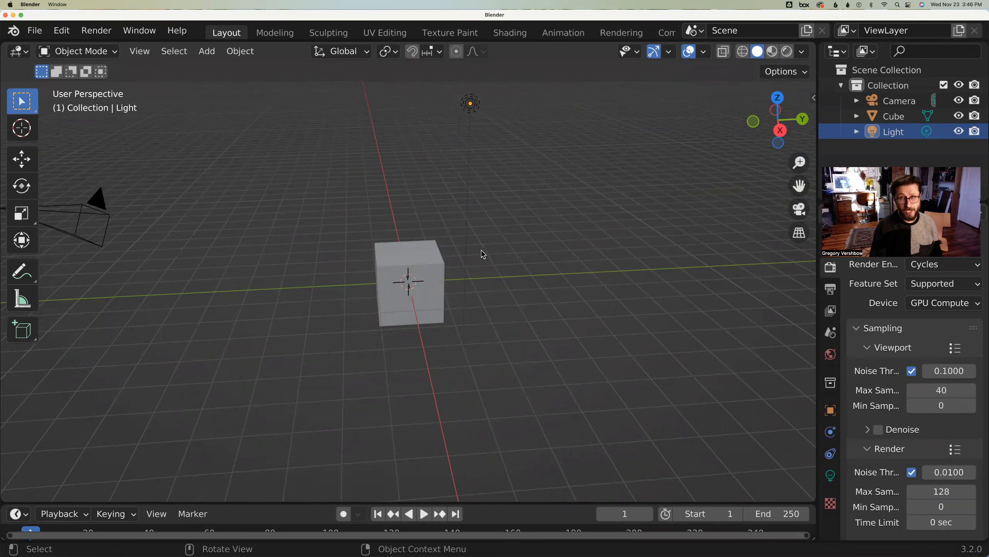
{"action": "mouse_move", "coordinate": [430, 310]}
{"action": "middle_mouse_down"}
{"action": "mouse_move", "coordinate": [444, 313]}
{"action": "mouse_move", "coordinate": [426, 296]}
{"action": "middle_mouse_up"}
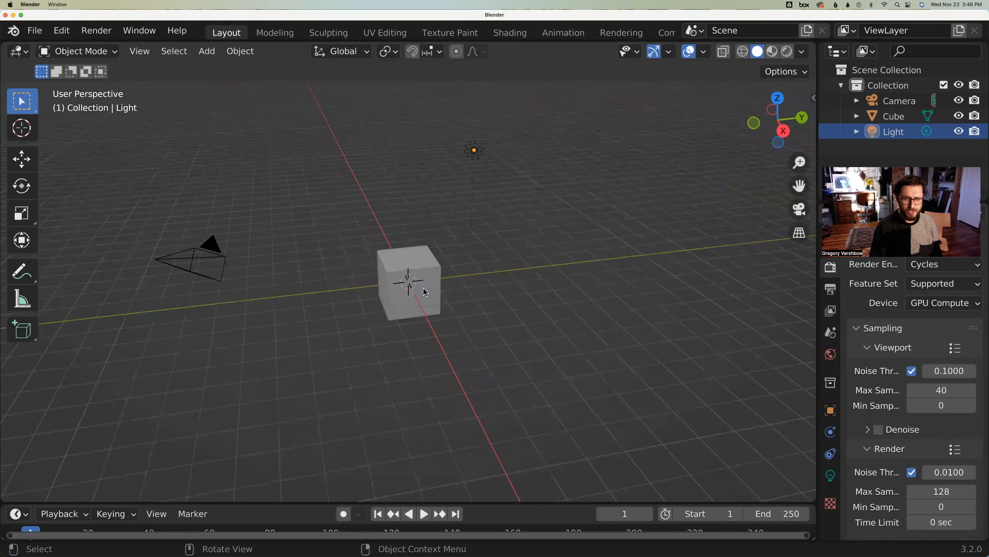
{"action": "left_click", "coordinate": [424, 291]}
{"action": "scroll", "coordinate": [424, 290], "scroll_direction": "up", "scroll_amount": 4}
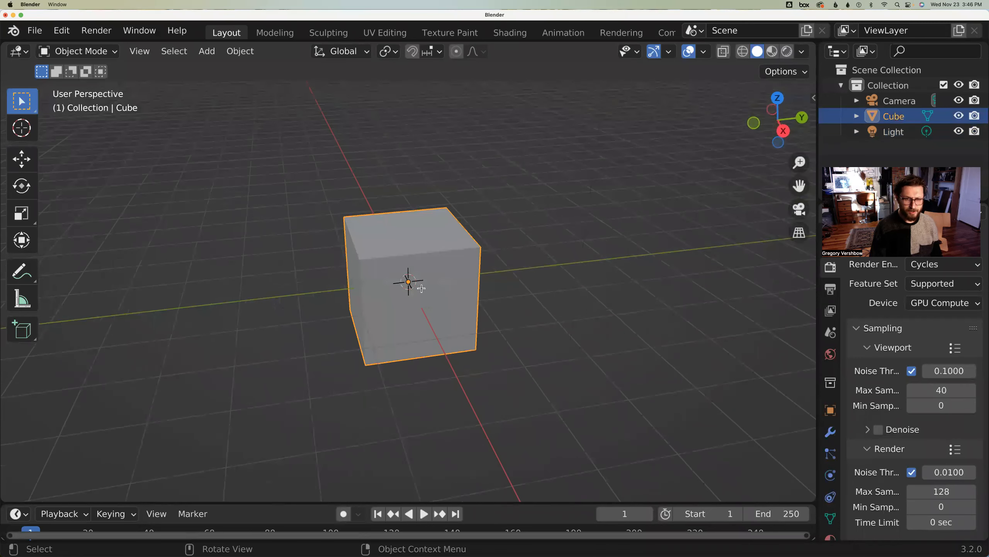
- Subdivide the whole cube once in Edit Mode and clear the selection
{"action": "key", "text": "Tab"}
{"action": "right_click", "coordinate": [420, 288]}
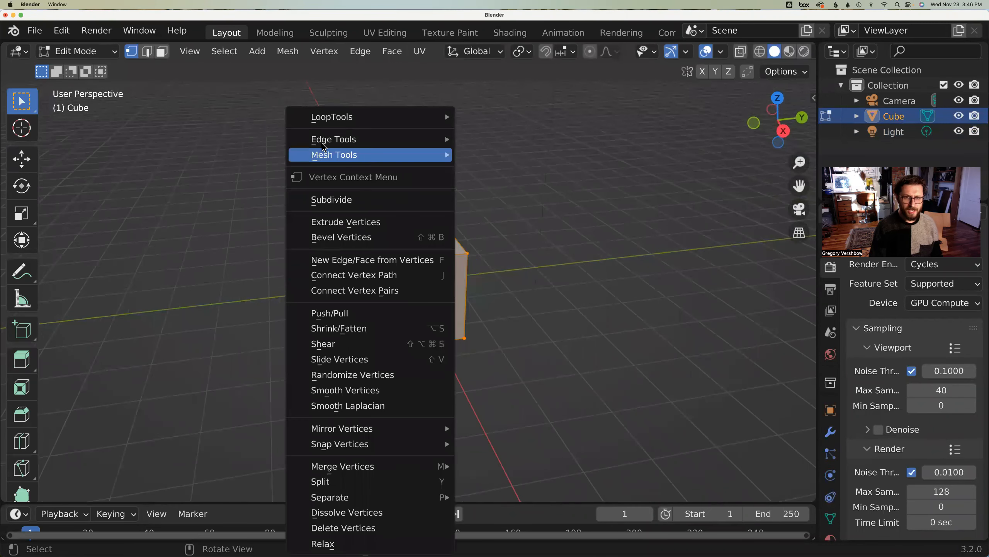
{"action": "left_click", "coordinate": [345, 203]}
{"action": "left_click", "coordinate": [479, 237]}
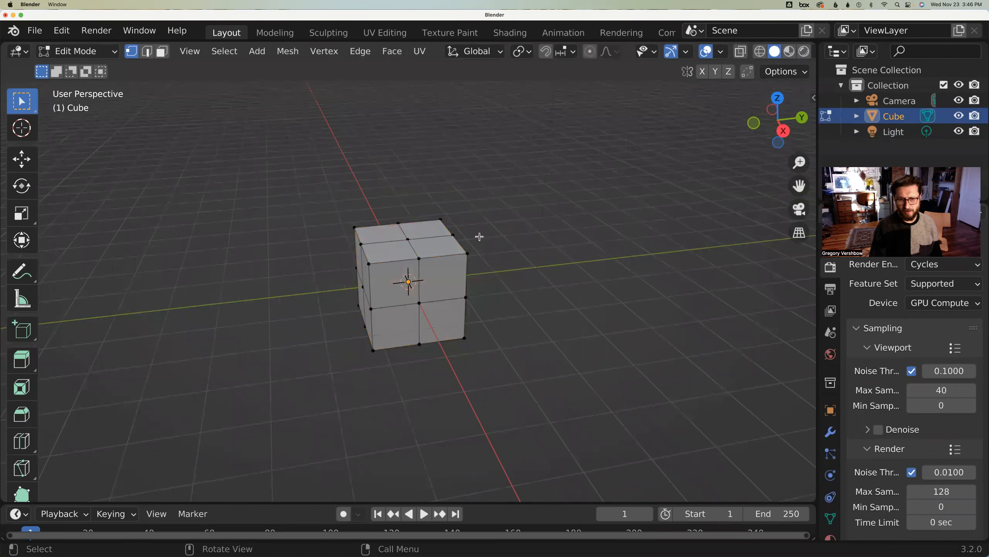
- Try moving one upper corner vertex of the subdivided cube outward on its own, and undo the move
{"action": "left_click", "coordinate": [468, 255]}
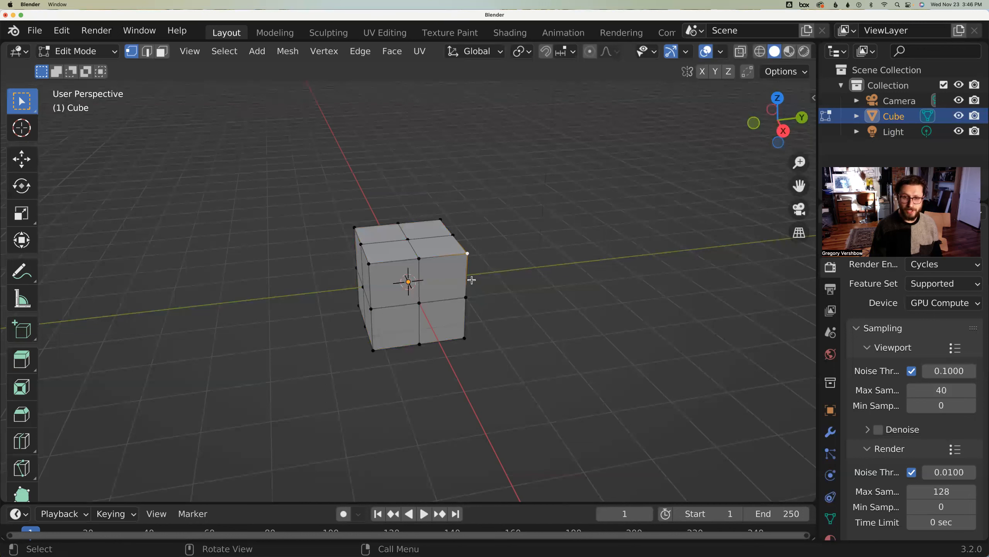
{"action": "key", "text": "g"}
{"action": "left_click", "coordinate": [542, 268]}
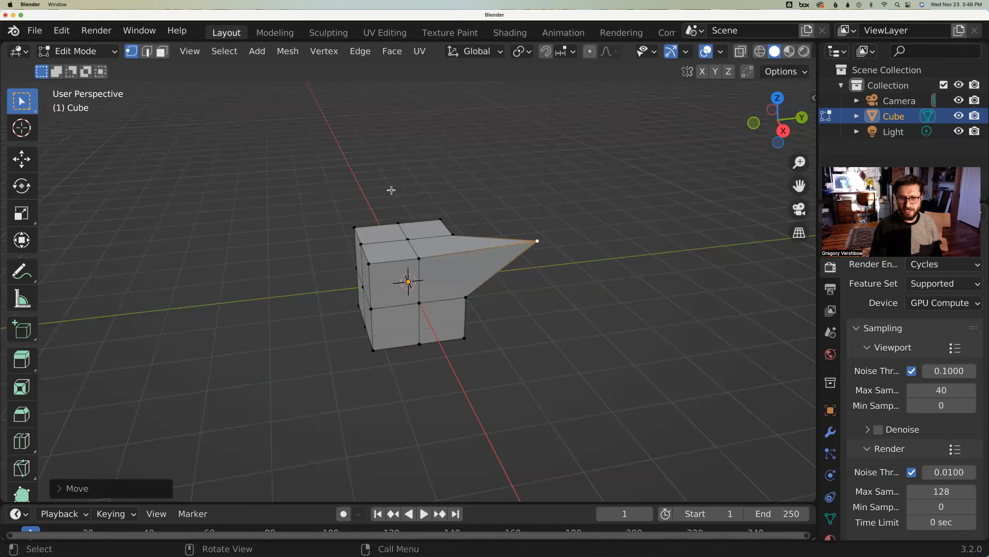
{"action": "key", "text": "ctrl+z"}
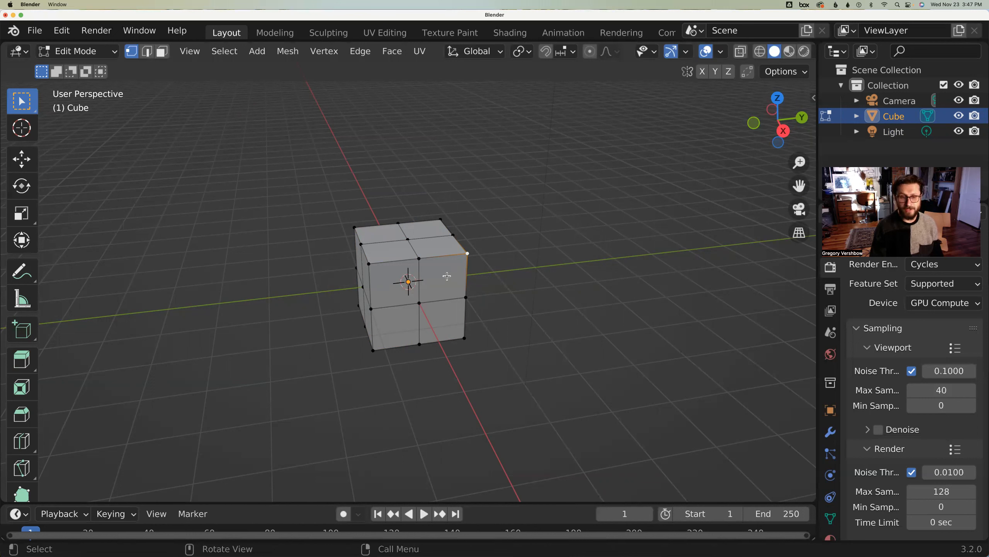
- Turn on proportional editing for mesh transforms
{"action": "left_click", "coordinate": [591, 53]}
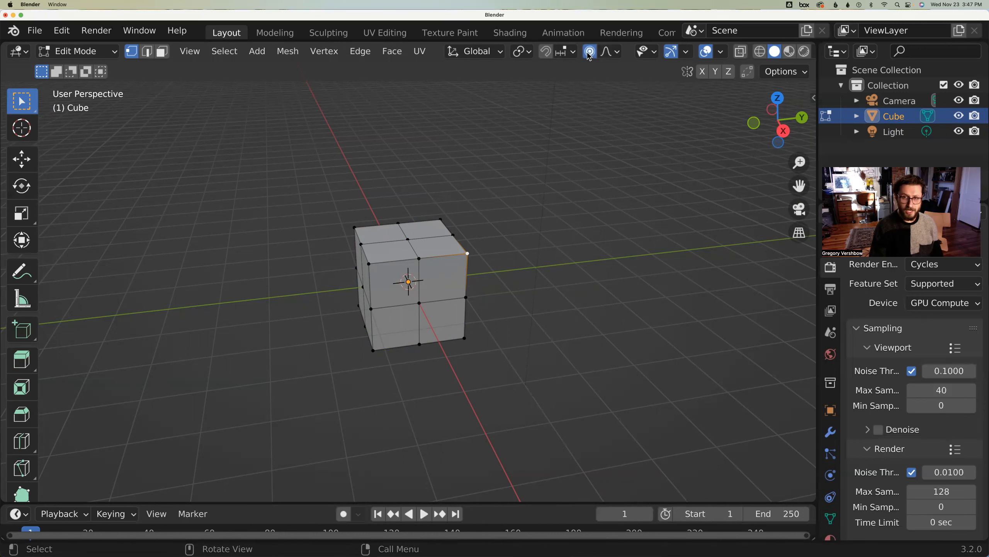
{"action": "left_click", "coordinate": [590, 53]}
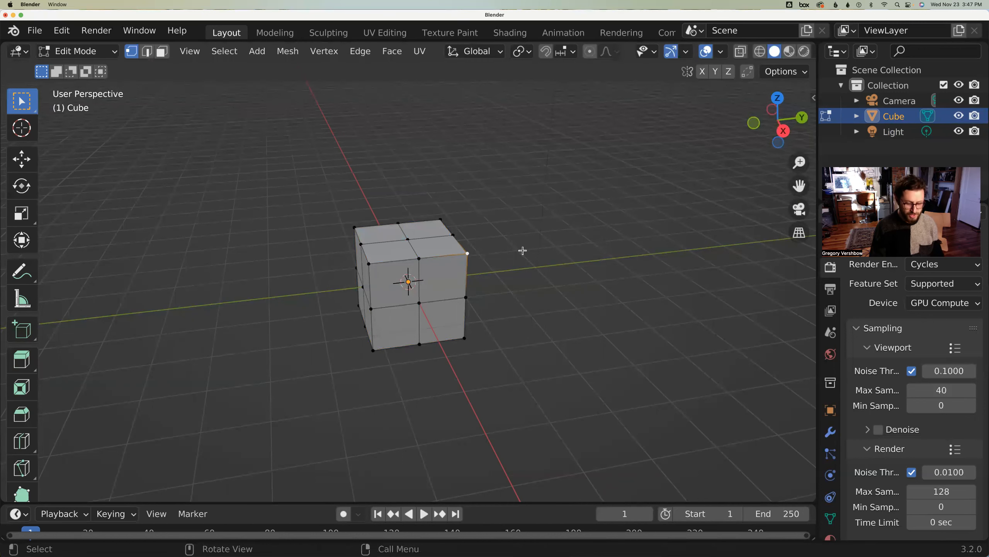
{"action": "key", "text": "o"}
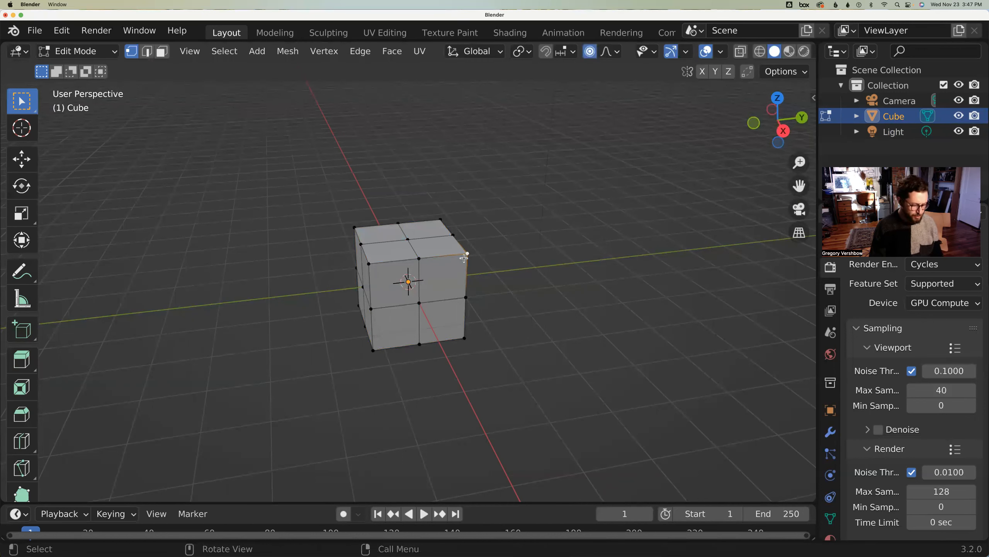
- Try moving the corner vertex outward about 1.15 m with proportional editing while enlarging and shrinking the influence radius, and cancel the move
{"action": "key", "text": "g"}
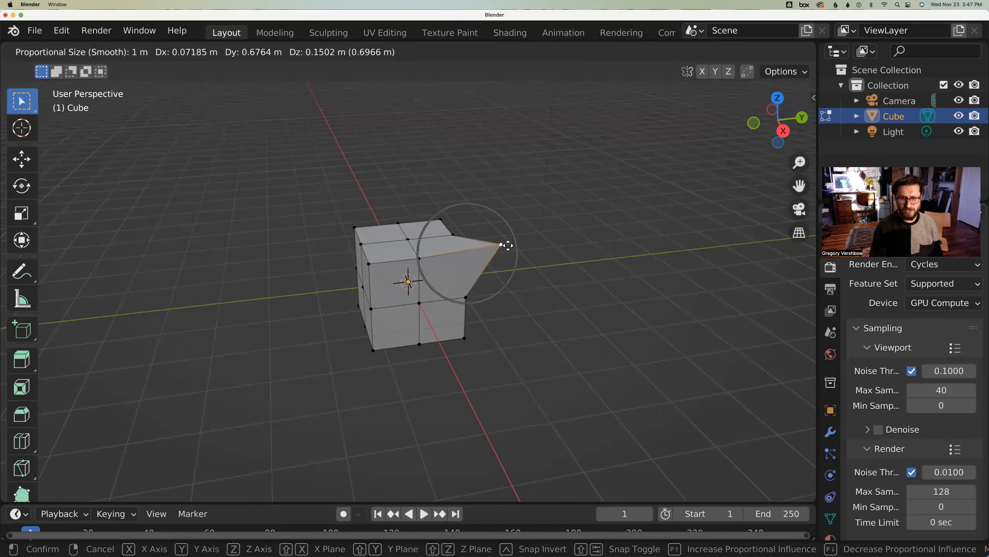
{"action": "scroll", "coordinate": [527, 242], "scroll_direction": "down", "scroll_amount": 7}
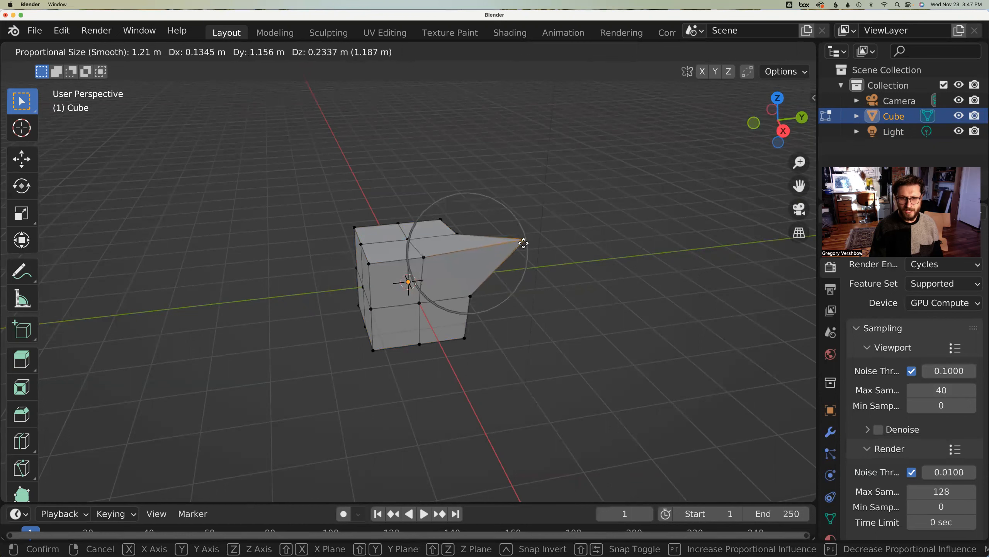
{"action": "scroll", "coordinate": [524, 243], "scroll_direction": "down", "scroll_amount": 9}
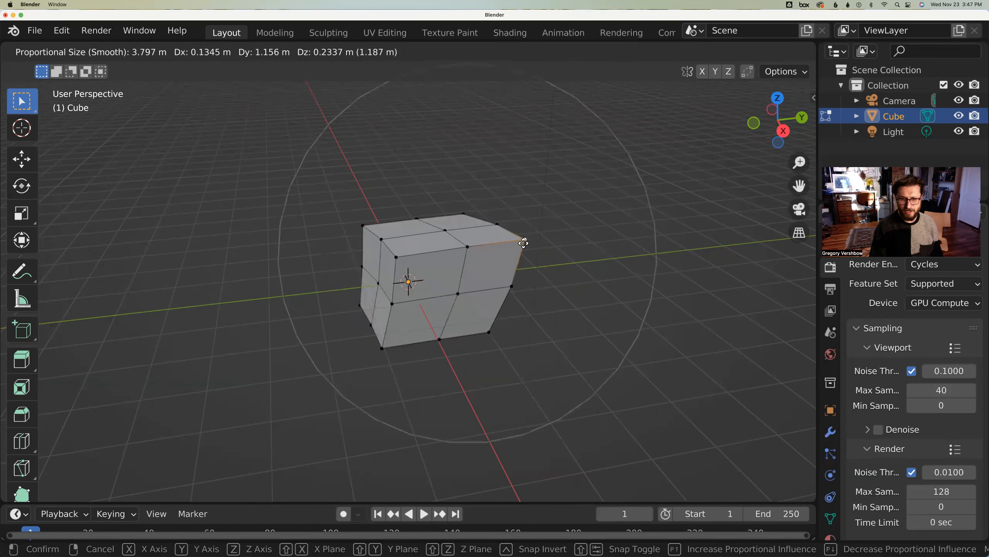
{"action": "scroll", "coordinate": [525, 243], "scroll_direction": "up", "scroll_amount": 5}
{"action": "scroll", "coordinate": [525, 243], "scroll_direction": "up", "scroll_amount": 4}
{"action": "scroll", "coordinate": [524, 242], "scroll_direction": "down", "scroll_amount": 5}
{"action": "scroll", "coordinate": [524, 243], "scroll_direction": "up", "scroll_amount": 3}
{"action": "scroll", "coordinate": [524, 243], "scroll_direction": "up", "scroll_amount": 3}
{"action": "scroll", "coordinate": [525, 242], "scroll_direction": "down", "scroll_amount": 6}
{"action": "scroll", "coordinate": [523, 243], "scroll_direction": "up", "scroll_amount": 9}
{"action": "scroll", "coordinate": [522, 243], "scroll_direction": "up", "scroll_amount": 1}
{"action": "scroll", "coordinate": [522, 243], "scroll_direction": "down", "scroll_amount": 9}
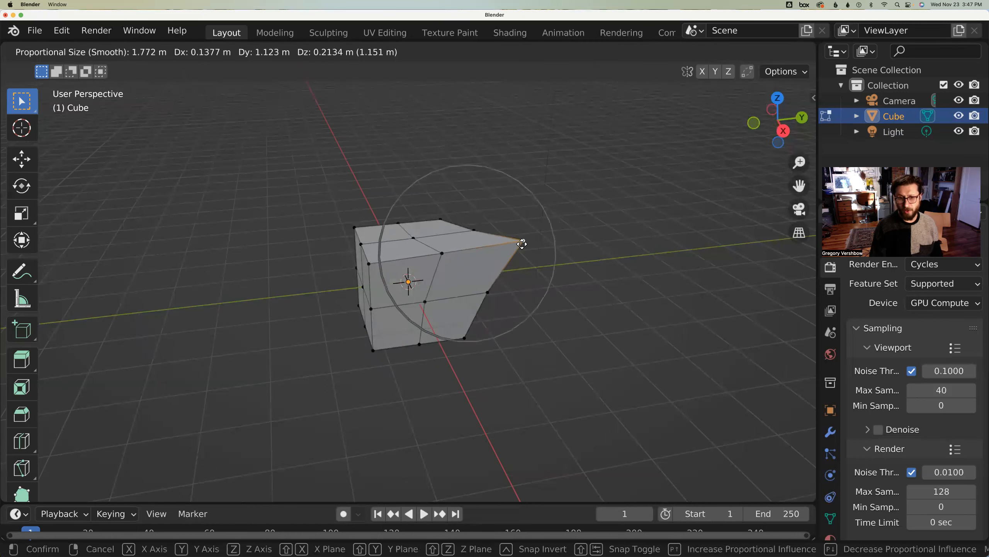
{"action": "scroll", "coordinate": [522, 243], "scroll_direction": "up", "scroll_amount": 15}
{"action": "scroll", "coordinate": [522, 243], "scroll_direction": "down", "scroll_amount": 5}
{"action": "scroll", "coordinate": [522, 244], "scroll_direction": "down", "scroll_amount": 8}
{"action": "scroll", "coordinate": [522, 244], "scroll_direction": "down", "scroll_amount": 4}
{"action": "scroll", "coordinate": [522, 244], "scroll_direction": "up", "scroll_amount": 13}
{"action": "scroll", "coordinate": [522, 244], "scroll_direction": "down", "scroll_amount": 8}
{"action": "scroll", "coordinate": [520, 244], "scroll_direction": "up", "scroll_amount": 8}
{"action": "scroll", "coordinate": [520, 244], "scroll_direction": "down", "scroll_amount": 11}
{"action": "scroll", "coordinate": [518, 244], "scroll_direction": "up", "scroll_amount": 5}
{"action": "scroll", "coordinate": [517, 245], "scroll_direction": "down", "scroll_amount": 5}
{"action": "right_click", "coordinate": [518, 246]}
- Undo the vertex selection and the cube's subdivision, and return to Object Mode
{"action": "middle_click_drag", "start_coordinate": [472, 247], "coordinate": [462, 253]}
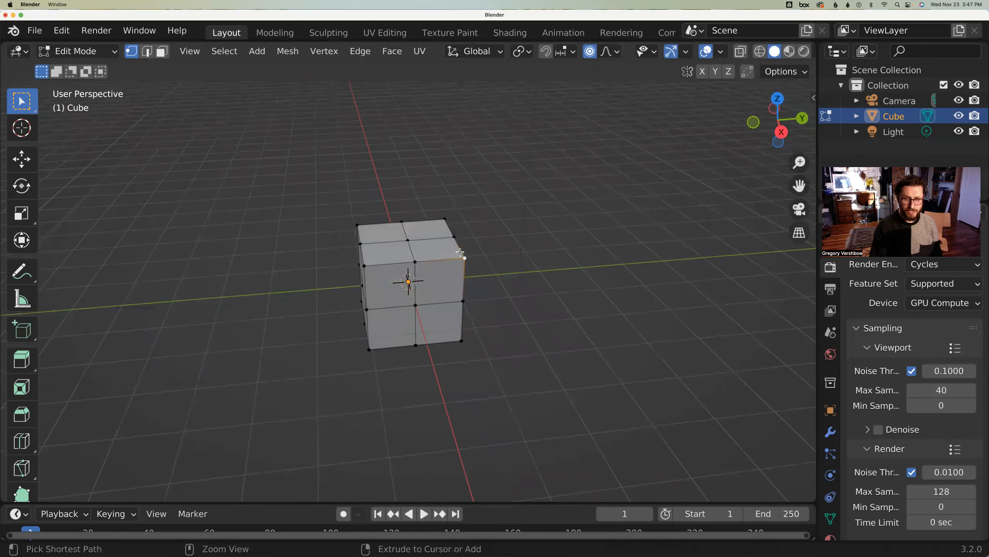
{"action": "key", "text": "ctrl+z"}
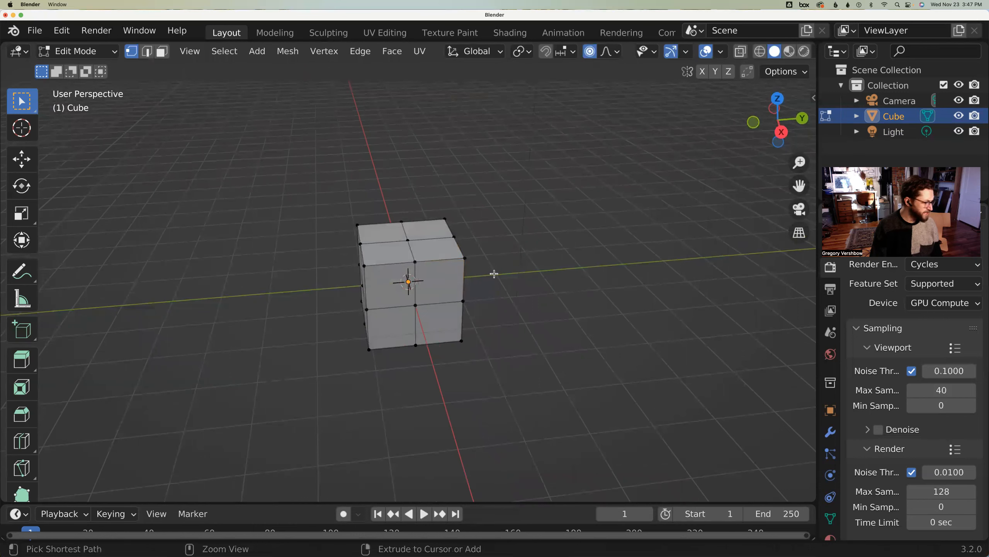
{"action": "key", "text": "ctrl+z"}
{"action": "middle_click_drag", "start_coordinate": [481, 270], "coordinate": [439, 277]}
{"action": "key", "text": "Tab"}
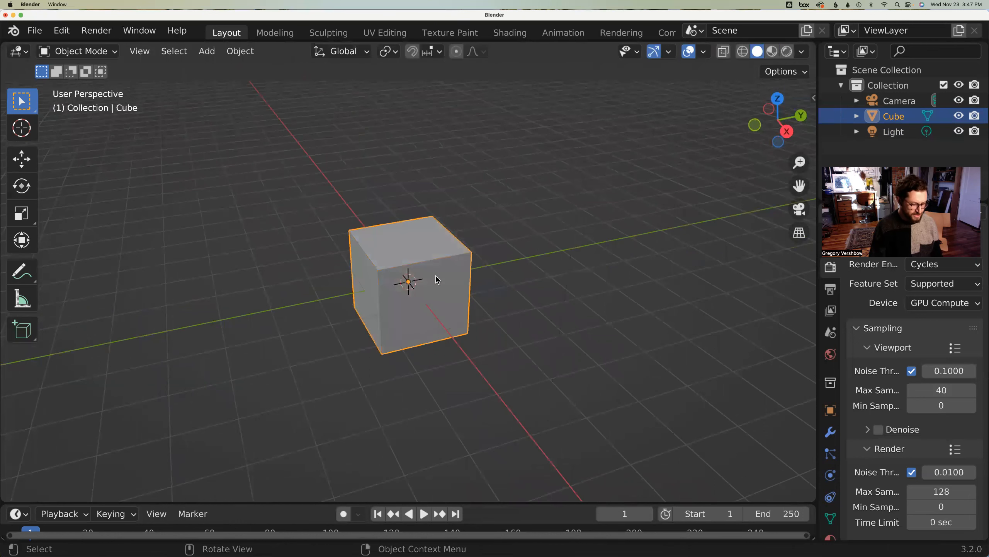
- Scale the cube along the Z axis into a tall block roughly twice its height
{"action": "key", "text": "g"}
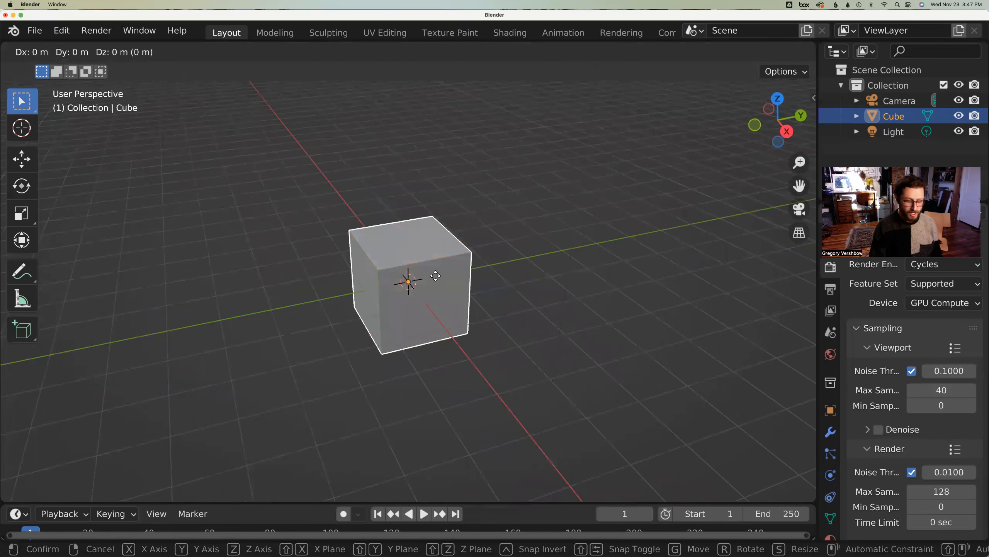
{"action": "key", "text": "s"}
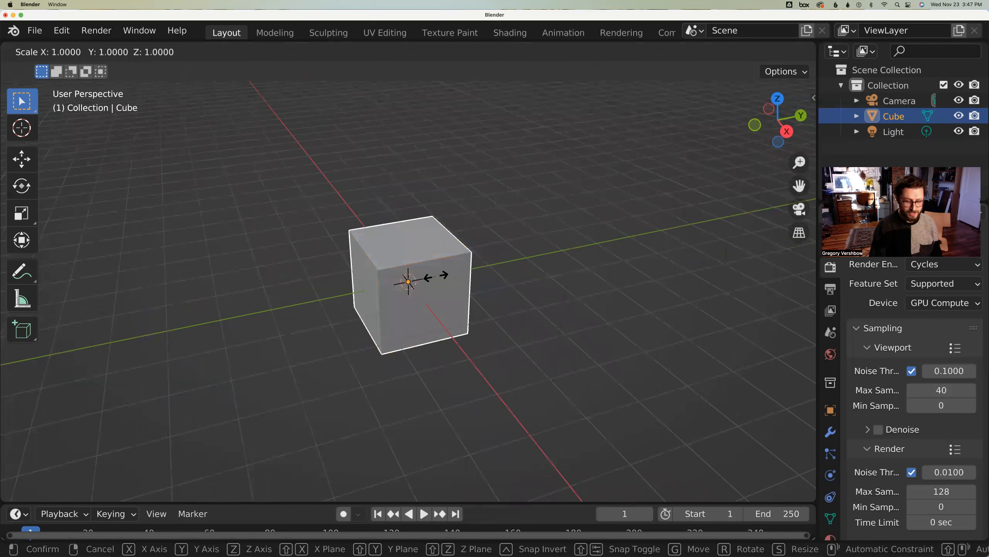
{"action": "key", "text": "Escape"}
{"action": "key", "text": "s"}
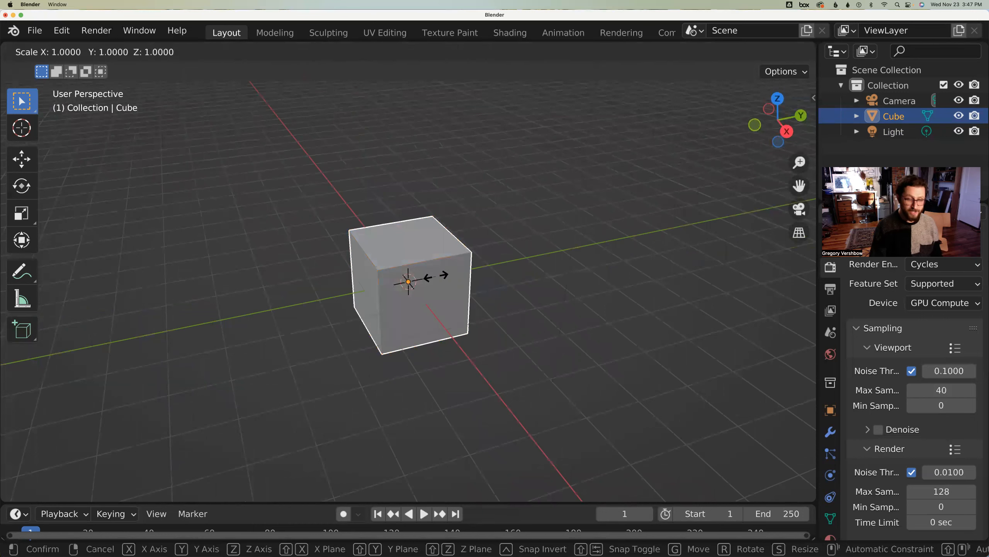
{"action": "key", "text": "z"}
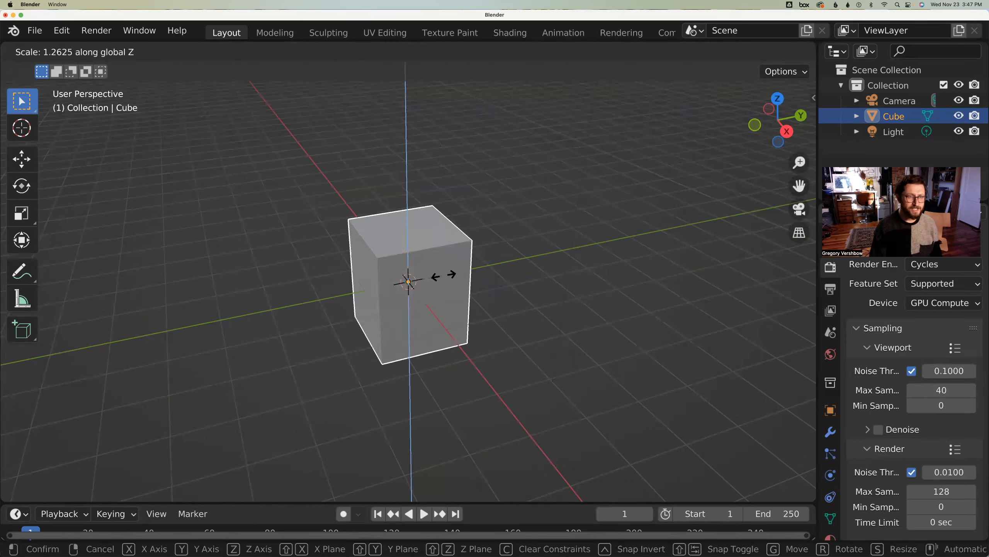
{"action": "left_click", "coordinate": [464, 267]}
{"action": "middle_click_drag", "start_coordinate": [524, 297], "coordinate": [503, 287]}
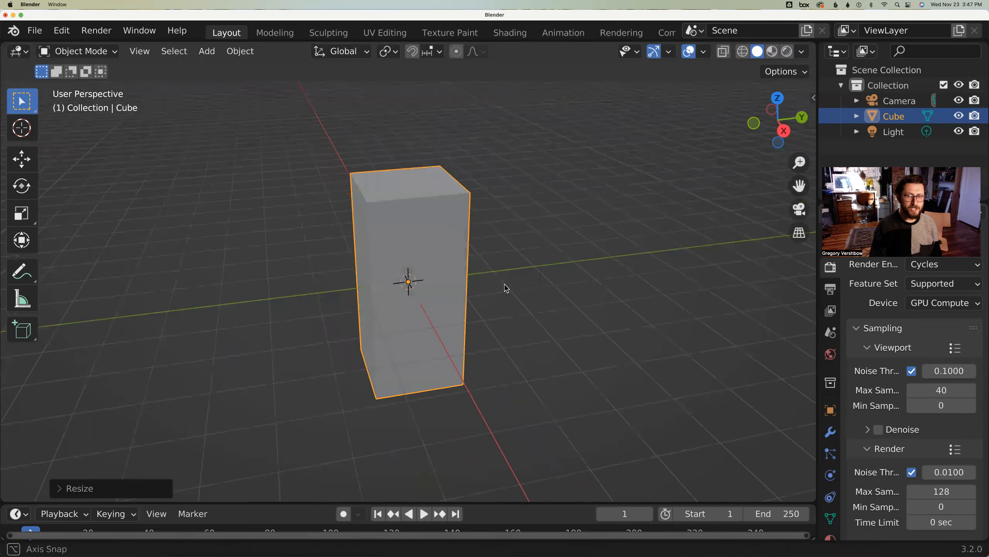
- Apply the tall block's scale and enter Edit Mode
{"action": "key", "text": "ctrl+a"}
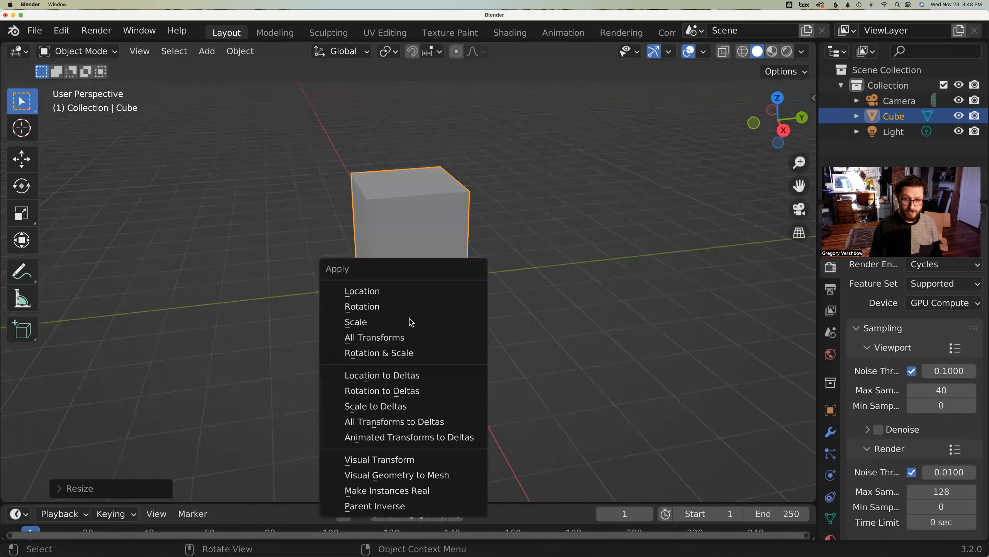
{"action": "left_click", "coordinate": [414, 324]}
{"action": "key", "text": "Tab"}
{"action": "middle_click_drag", "start_coordinate": [416, 327], "coordinate": [346, 182]}
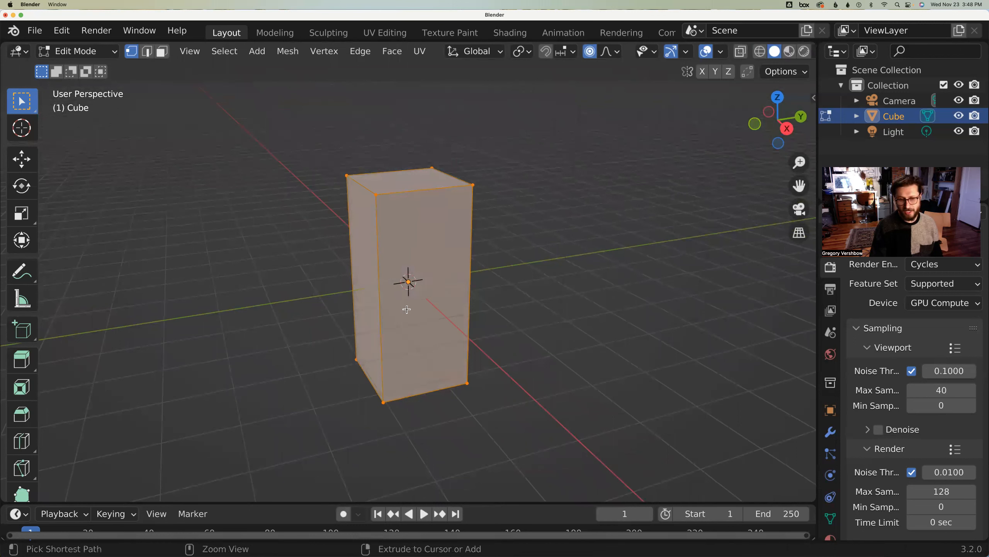
- Try adding seven horizontal loop cuts along the tall block's height, and undo them
{"action": "key", "text": "ctrl+r"}
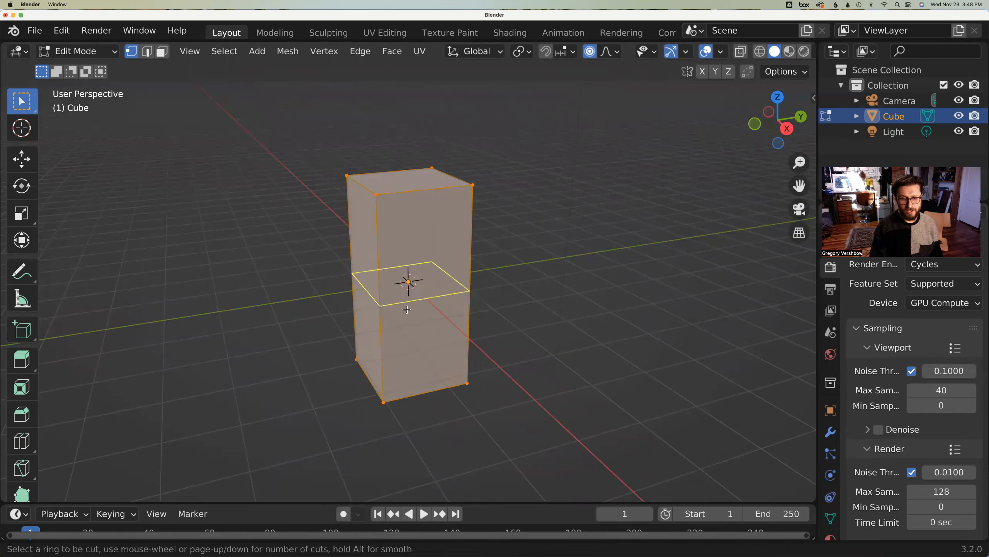
{"action": "scroll", "coordinate": [407, 309], "scroll_direction": "up", "scroll_amount": 6}
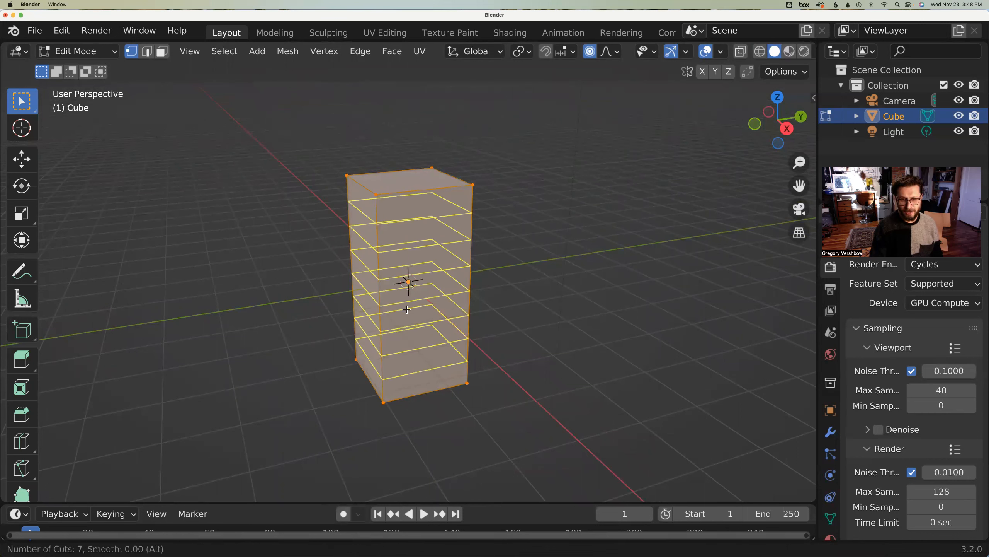
{"action": "left_click", "coordinate": [407, 308]}
{"action": "left_click", "coordinate": [548, 284]}
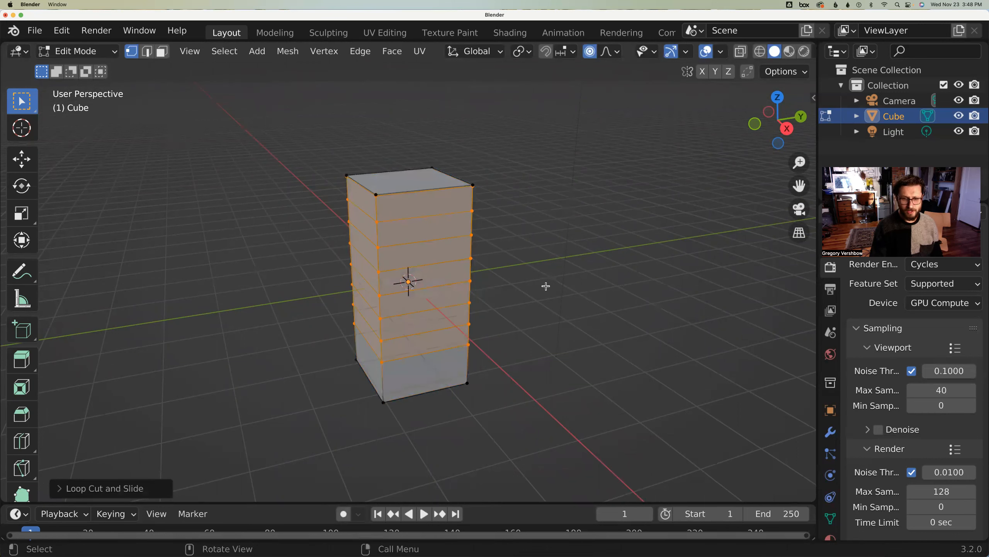
{"action": "key", "text": "ctrl+z"}
- Add eight horizontal loop cuts along the tall block's height and clear the selection
{"action": "key", "text": "ctrl+r"}
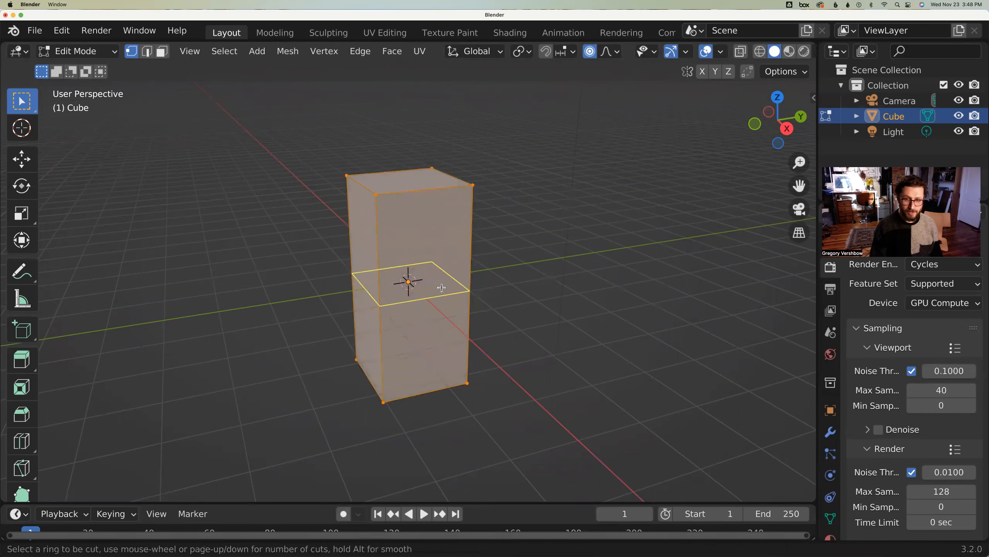
{"action": "scroll", "coordinate": [441, 287], "scroll_direction": "up", "scroll_amount": 6}
{"action": "left_click", "coordinate": [441, 287]}
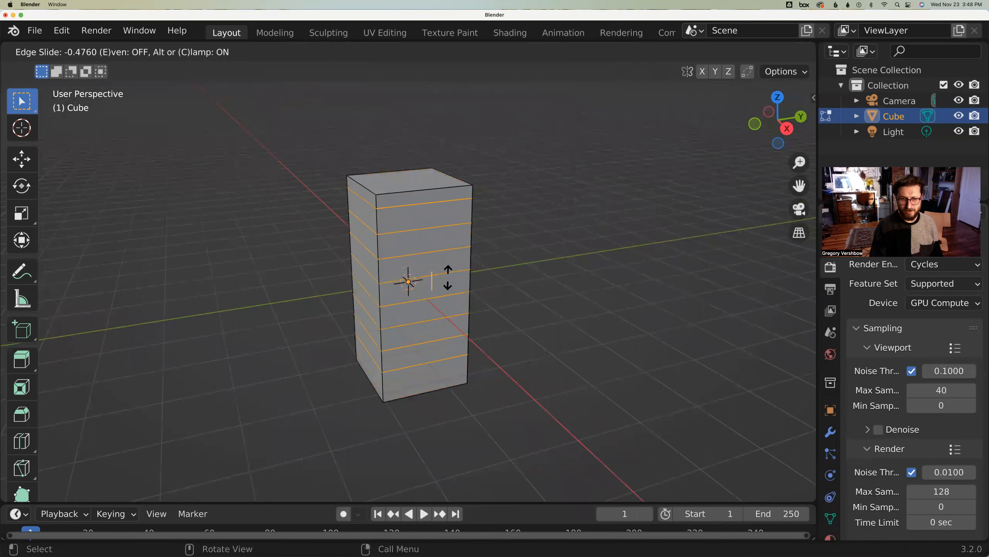
{"action": "left_click", "coordinate": [449, 279]}
{"action": "left_click", "coordinate": [510, 267]}
{"action": "middle_click_drag", "start_coordinate": [504, 259], "coordinate": [502, 234]}
- Turn proportional editing off and try rotating the block's top face around the Z axis
{"action": "key", "text": "o"}
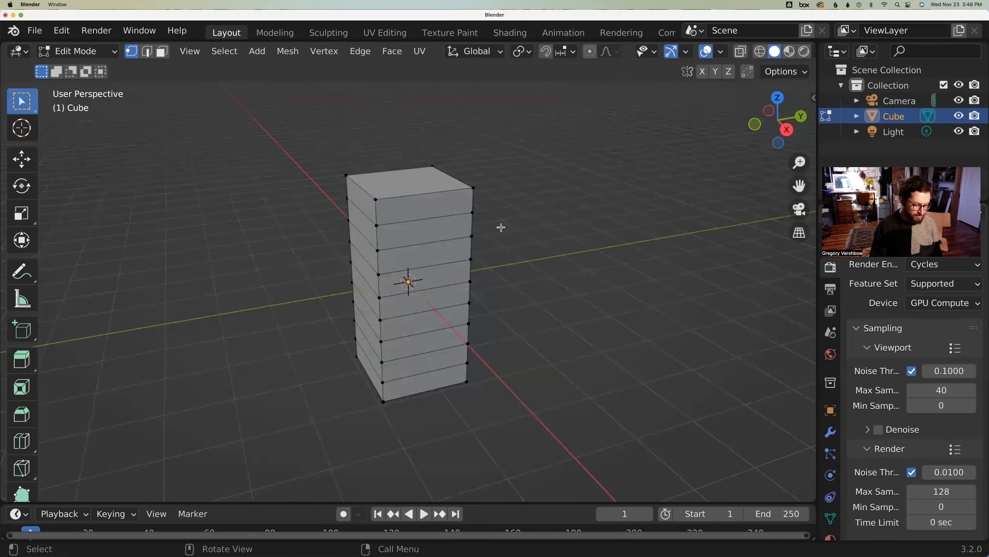
{"action": "key", "text": "3"}
{"action": "left_click", "coordinate": [407, 188]}
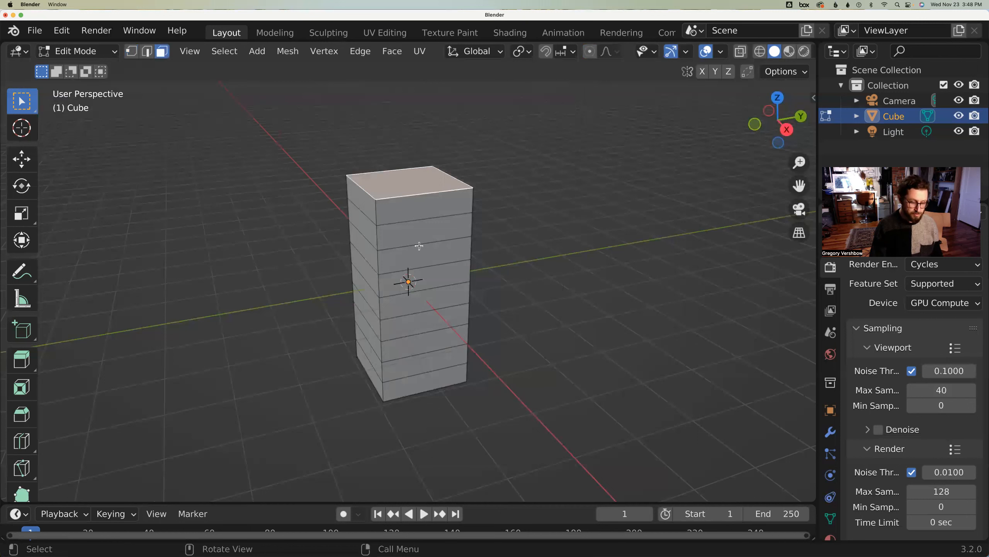
{"action": "key", "text": "r"}
{"action": "key", "text": "z"}
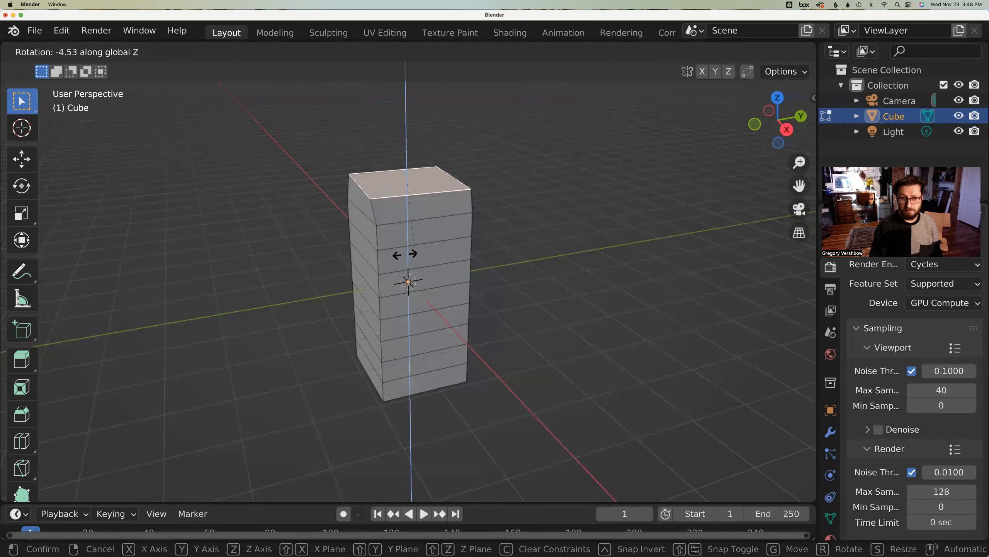
{"action": "key", "text": "Escape"}
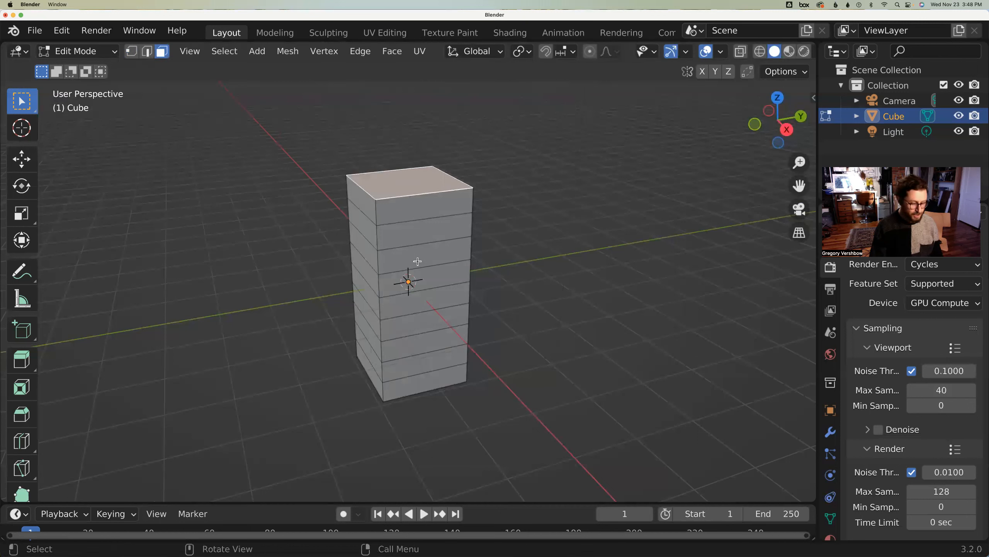
- Turn proportional editing on and twist the block by rotating its top face around Z with smooth falloff and a proportional size of 5.05
{"action": "key", "text": "o"}
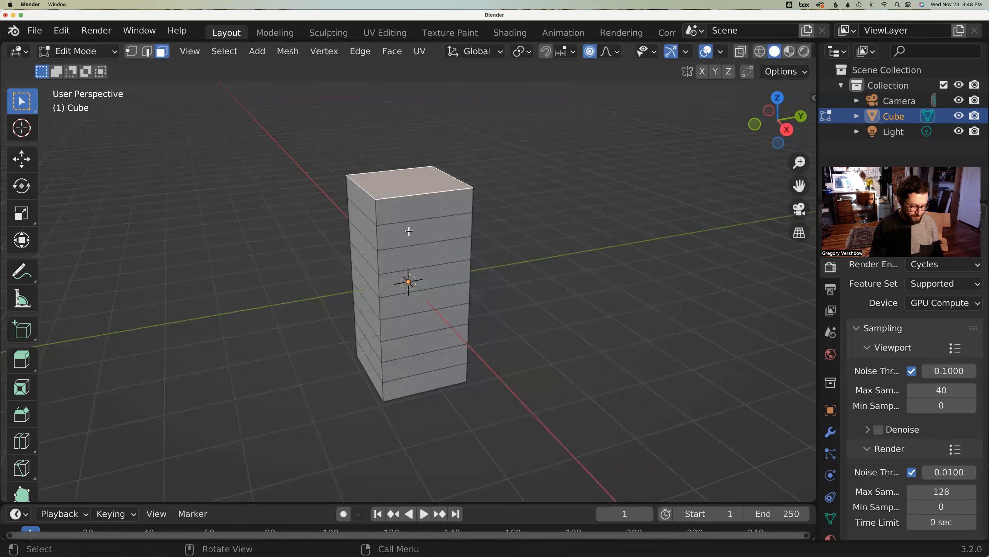
{"action": "key", "text": "r"}
{"action": "key", "text": "z"}
{"action": "scroll", "coordinate": [430, 229], "scroll_direction": "down", "scroll_amount": 4}
{"action": "scroll", "coordinate": [431, 228], "scroll_direction": "down", "scroll_amount": 3}
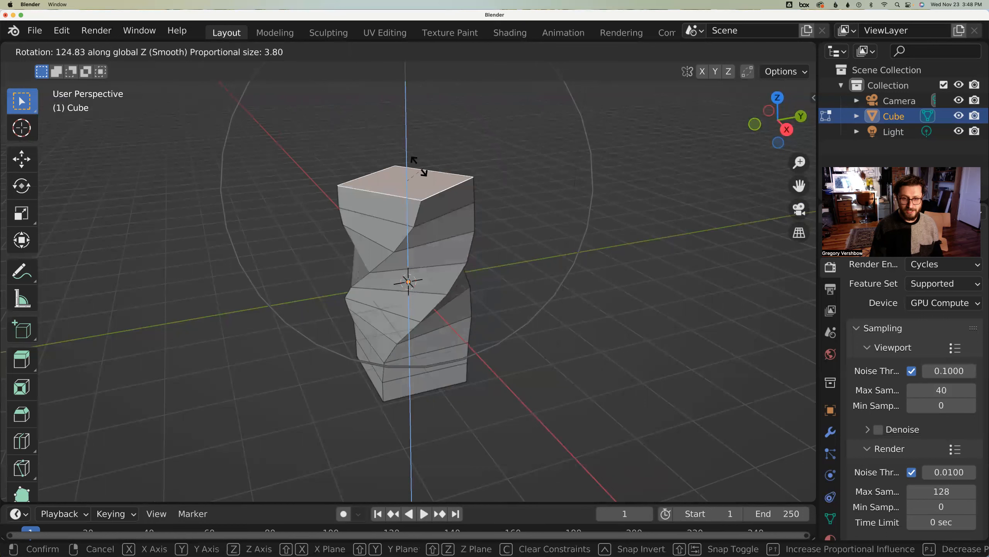
{"action": "scroll", "coordinate": [393, 167], "scroll_direction": "down", "scroll_amount": 3}
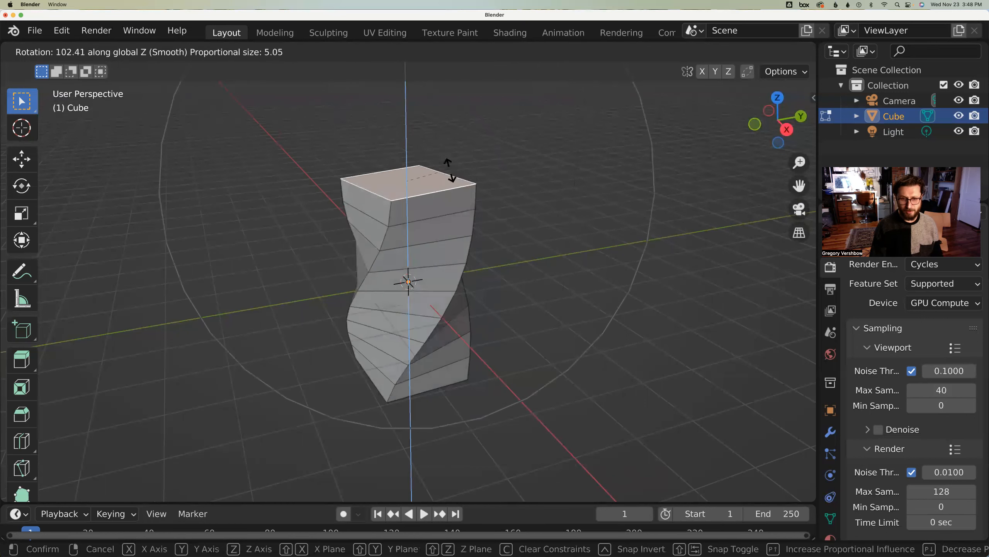
{"action": "left_click", "coordinate": [423, 167]}
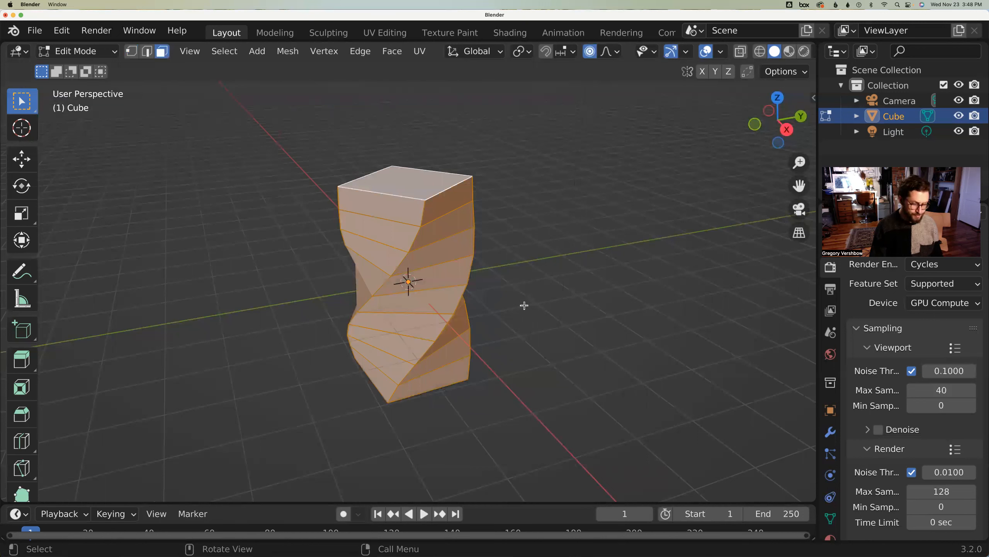
- Undo the twist, the loop cuts and the block's Z scaling, back to the plain cube in Object Mode
{"action": "key", "text": "ctrl+z"}
{"action": "key", "text": "ctrl+z"}
{"action": "key", "text": "ctrl+z"}
{"action": "key", "text": "ctrl+z"}
{"action": "key", "text": "ctrl+z"}
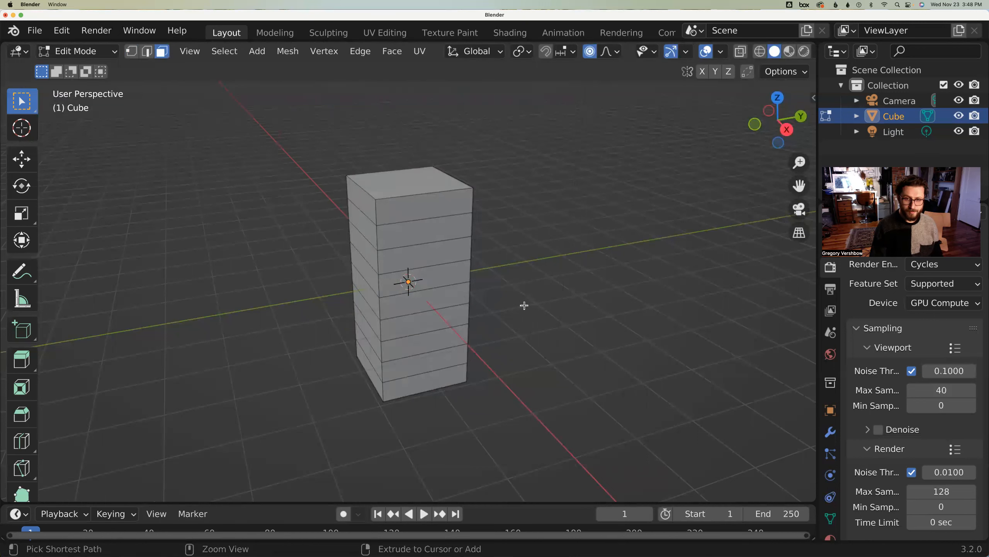
{"action": "key", "text": "ctrl+z"}
{"action": "key", "text": "ctrl+z"}
{"action": "key", "text": "ctrl+z"}
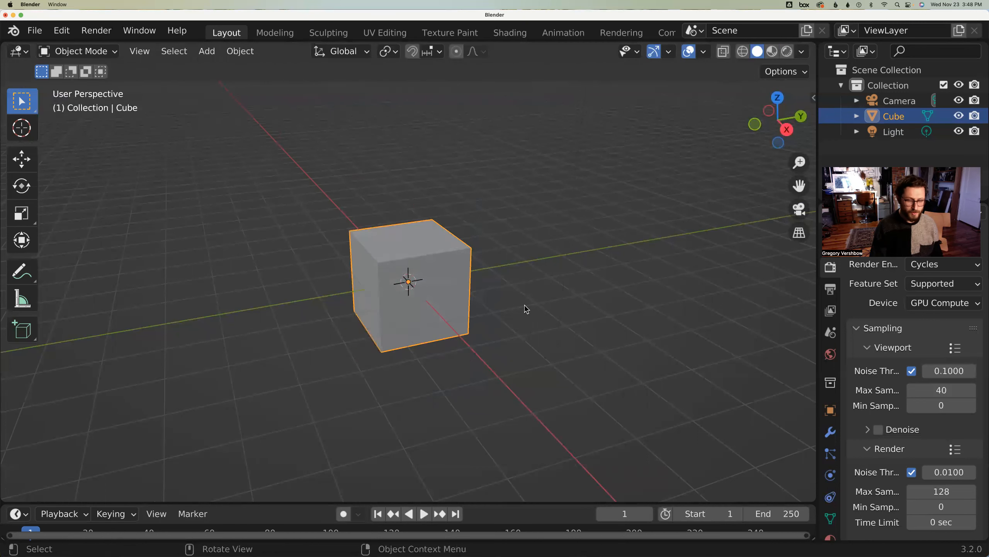
- Enter Edit Mode on the cube and add a Subdivision Surface modifier to it
{"action": "key", "text": "Tab"}
{"action": "middle_click_drag", "start_coordinate": [550, 298], "coordinate": [530, 379]}
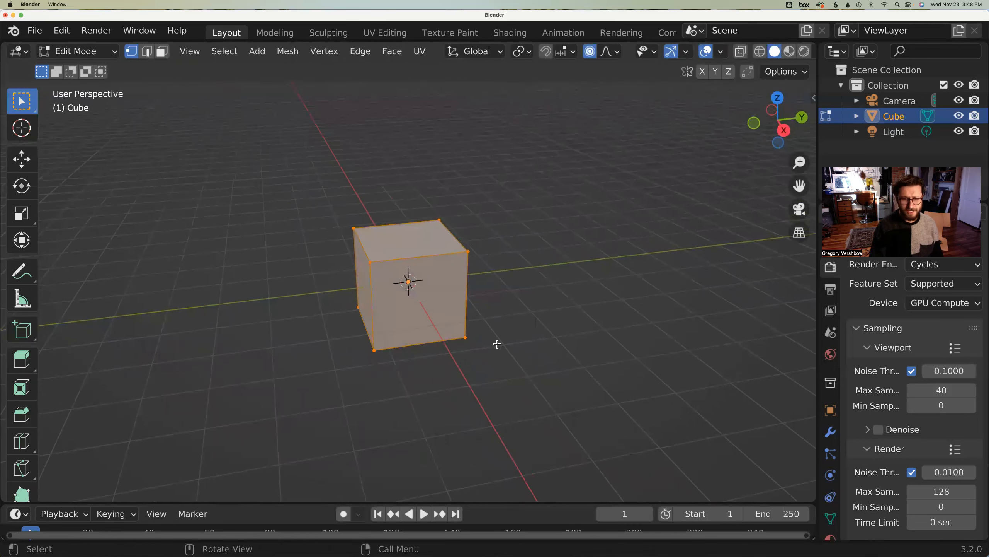
{"action": "left_click", "coordinate": [829, 436]}
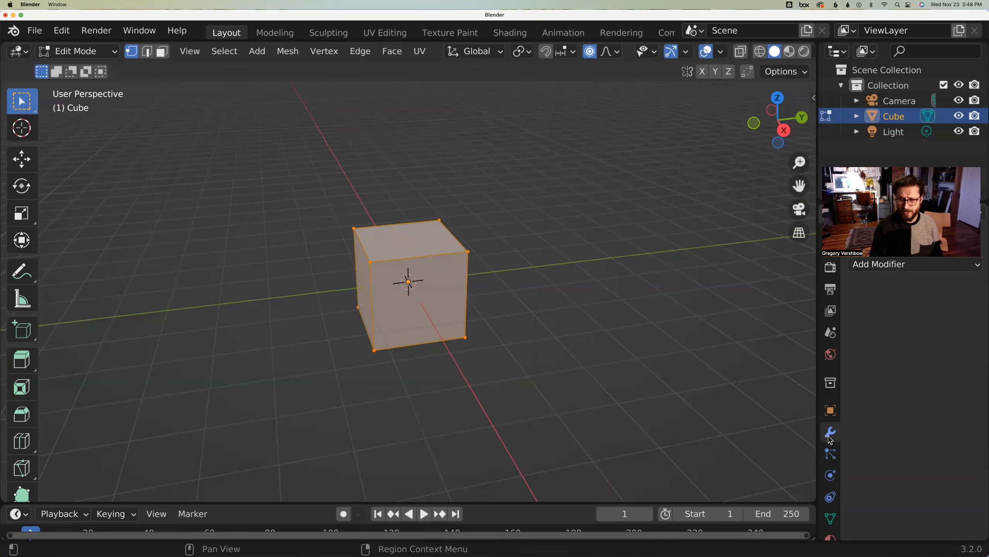
{"action": "left_click", "coordinate": [896, 265]}
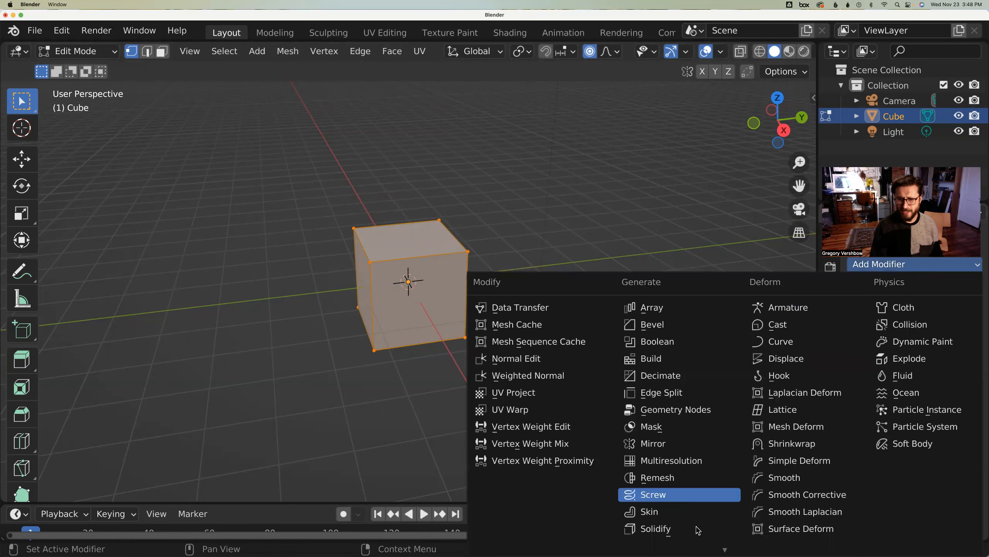
{"action": "mouse_move", "coordinate": [695, 544]}
{"action": "scroll", "coordinate": [669, 523], "scroll_direction": "down", "scroll_amount": 1}
{"action": "left_click", "coordinate": [676, 516]}
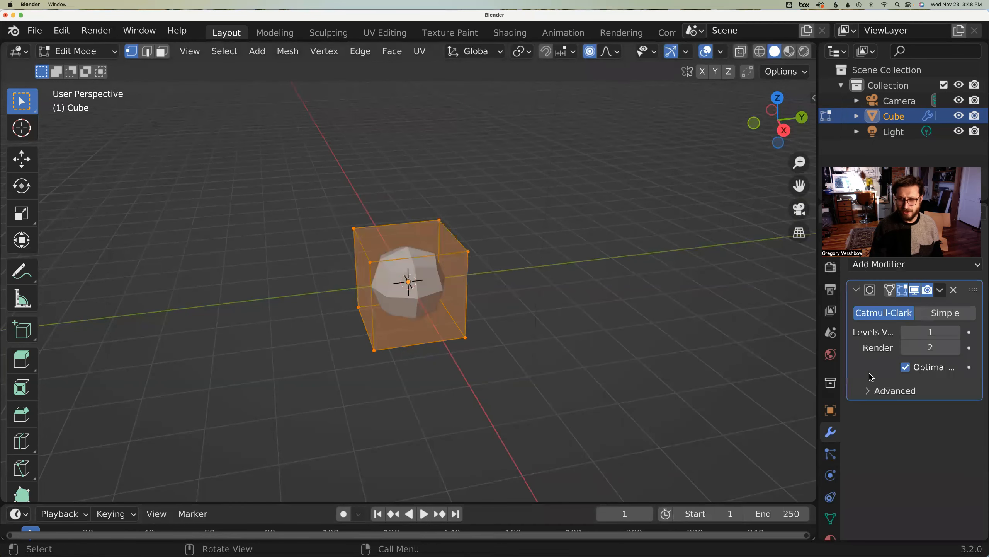
- Try the Subdivision Surface modifier's viewport level at 3 and return it to 1
{"action": "double_click", "coordinate": [956, 335]}
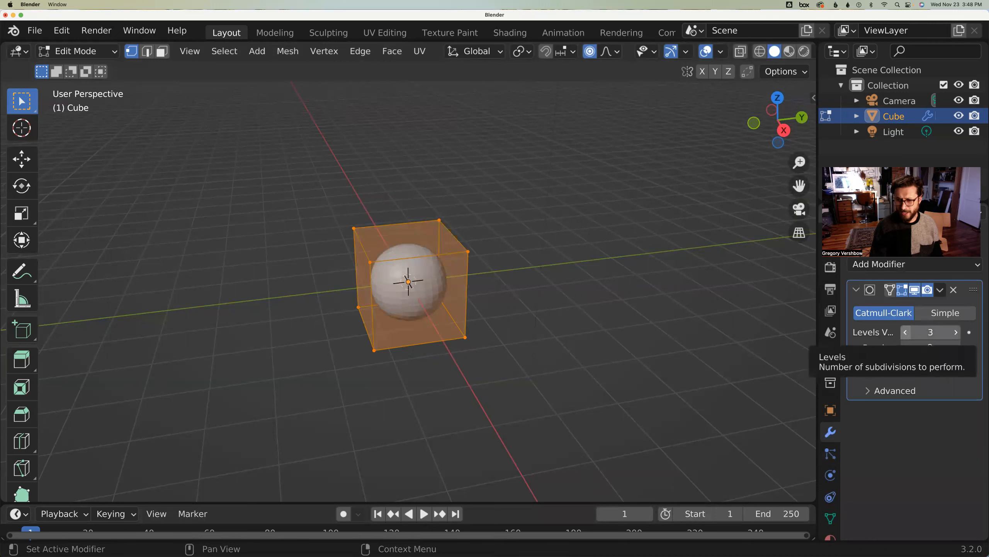
{"action": "left_click", "coordinate": [905, 335]}
{"action": "left_click", "coordinate": [905, 332]}
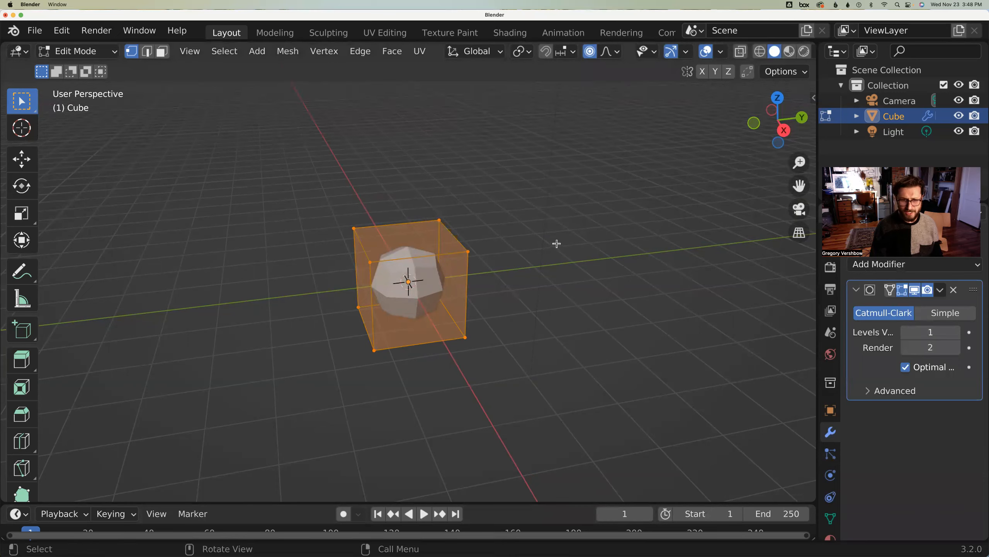
- Set the Subdivision Surface modifier's render level to 1
{"action": "middle_click_drag", "start_coordinate": [580, 279], "coordinate": [615, 271]}
{"action": "middle_click_drag", "start_coordinate": [495, 310], "coordinate": [494, 310]}
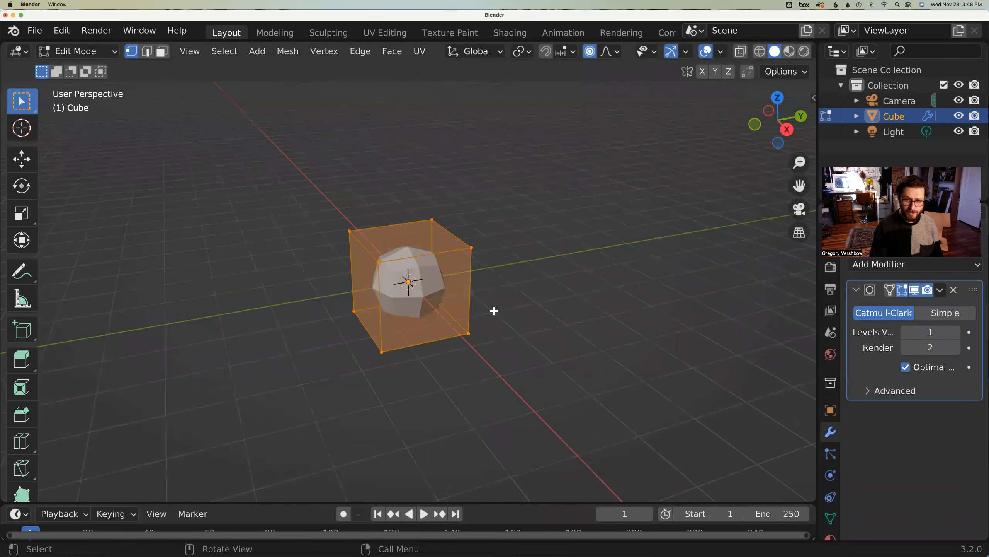
{"action": "left_click", "coordinate": [910, 347]}
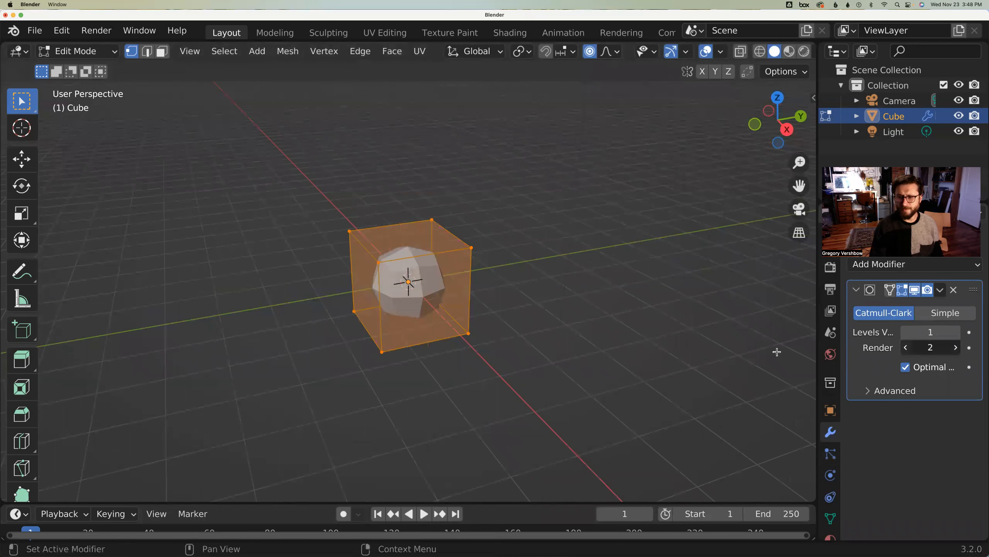
- Flatten the cube along Z to about a quarter of its height and stretch it along Y to nearly three times its length
{"action": "key", "text": "s"}
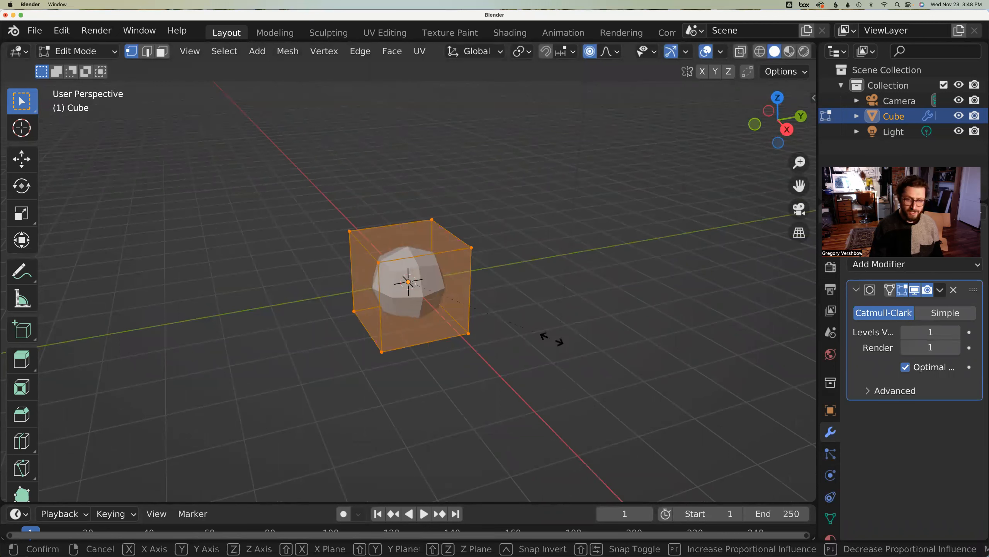
{"action": "key", "text": "z"}
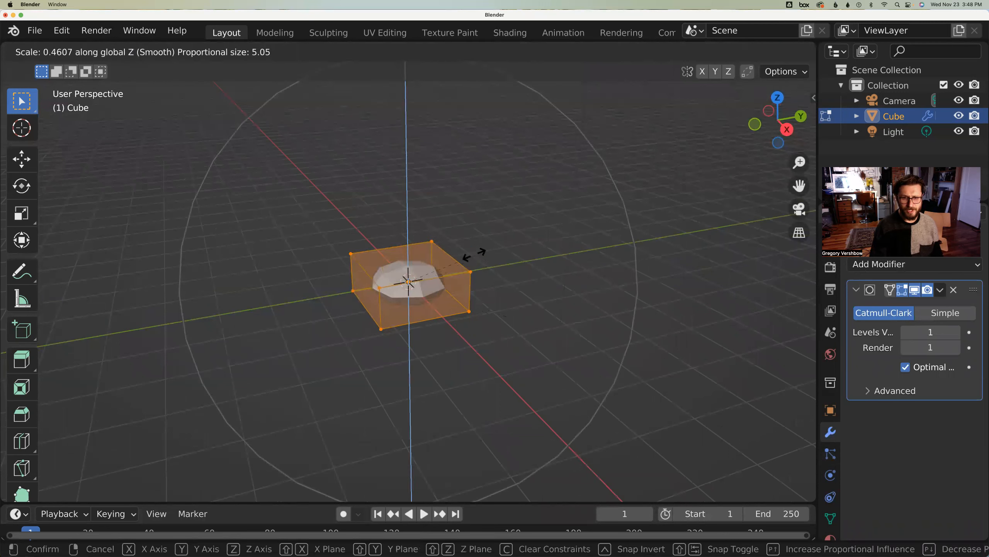
{"action": "left_click", "coordinate": [443, 263]}
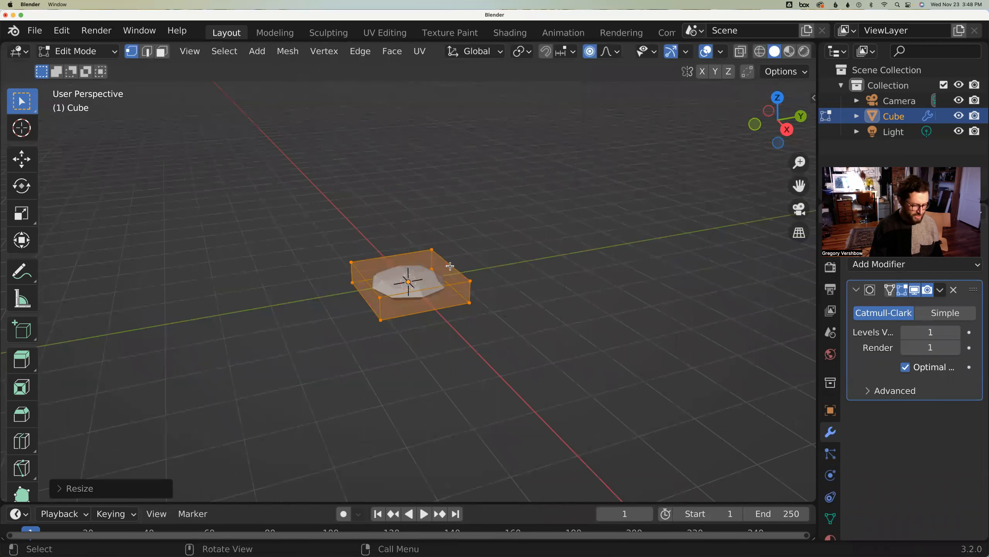
{"action": "key", "text": "s"}
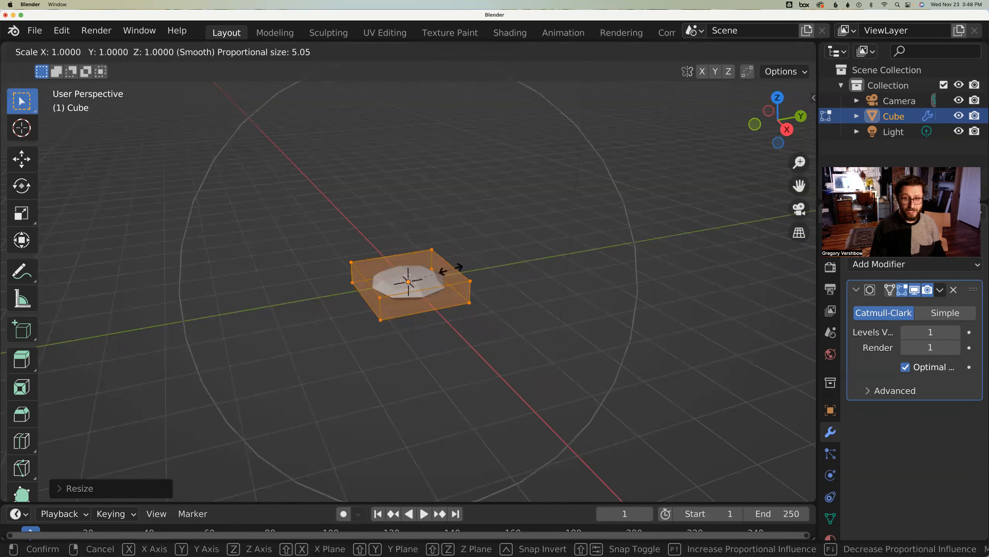
{"action": "key", "text": "y"}
{"action": "left_click", "coordinate": [532, 270]}
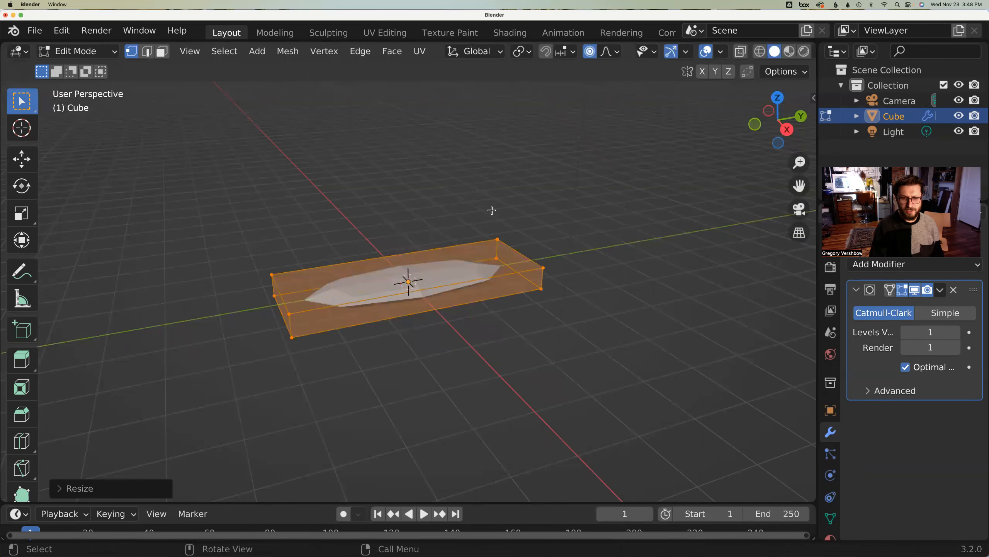
- Select the end face on the negative Y side and scale it along X to about 0.2 to taper the mesh
{"action": "middle_click_drag", "start_coordinate": [475, 303], "coordinate": [433, 364]}
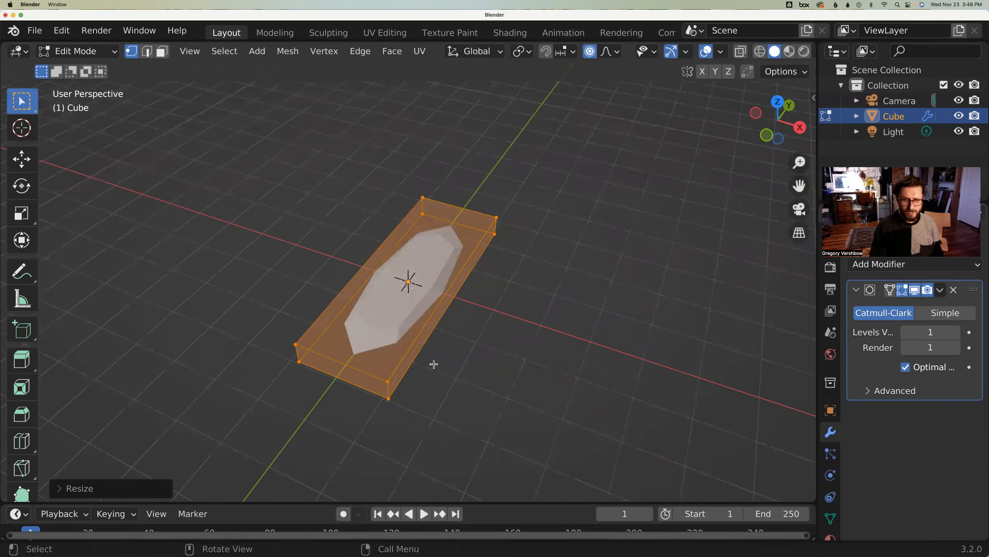
{"action": "key", "text": "3"}
{"action": "left_click", "coordinate": [360, 374]}
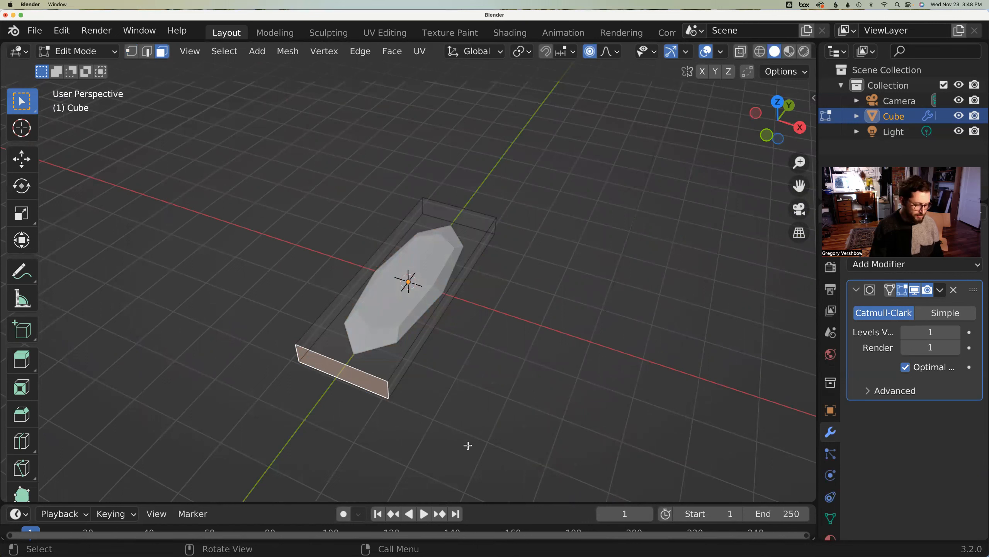
{"action": "key", "text": "s"}
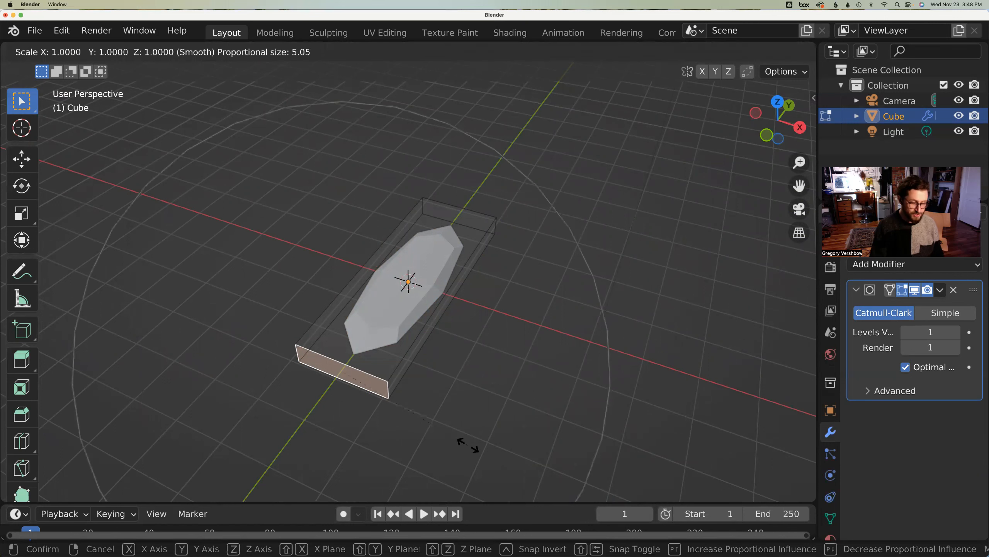
{"action": "key", "text": "x"}
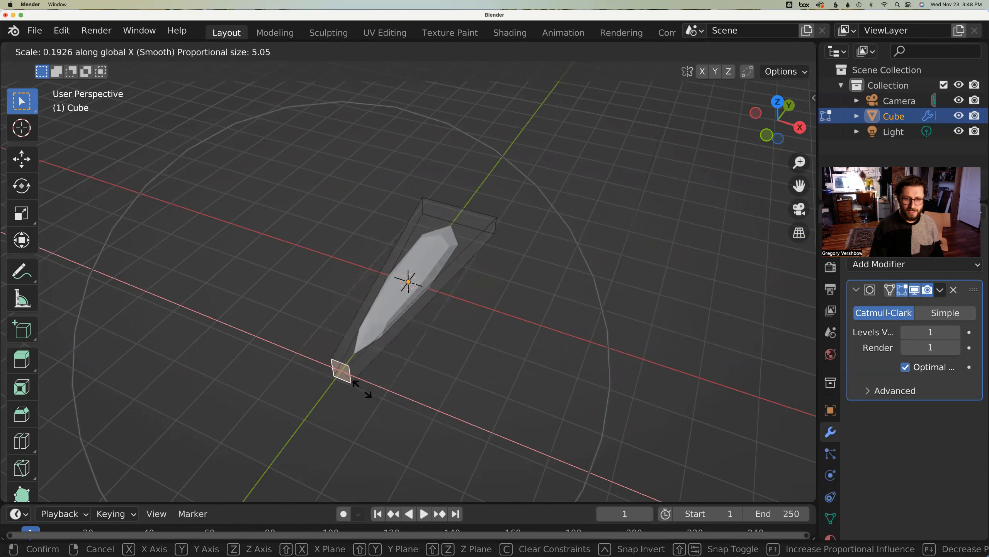
{"action": "left_click", "coordinate": [502, 353]}
- Add one centred loop cut running lengthwise through the tapered mesh
{"action": "middle_click_drag", "start_coordinate": [502, 353], "coordinate": [400, 371]}
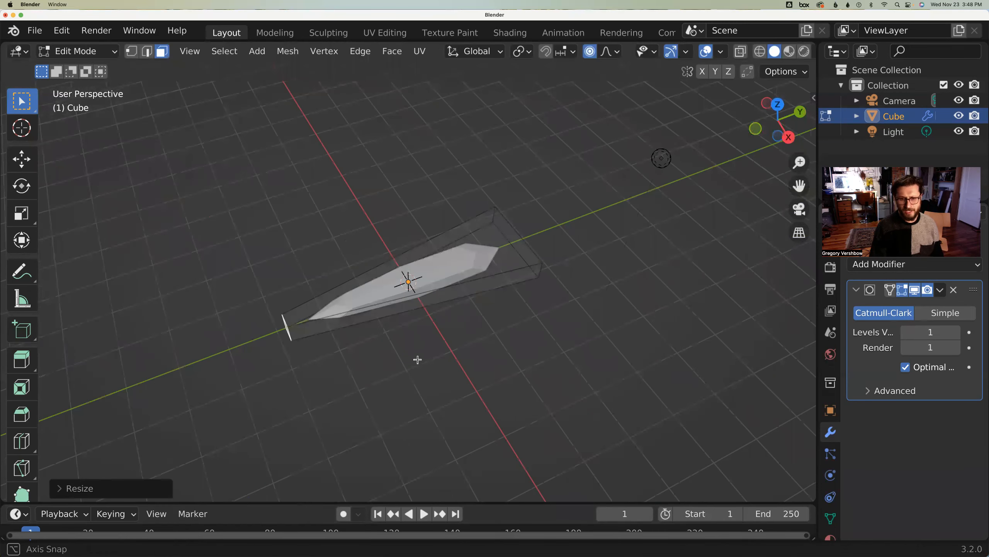
{"action": "middle_click_drag", "start_coordinate": [515, 296], "coordinate": [514, 296]}
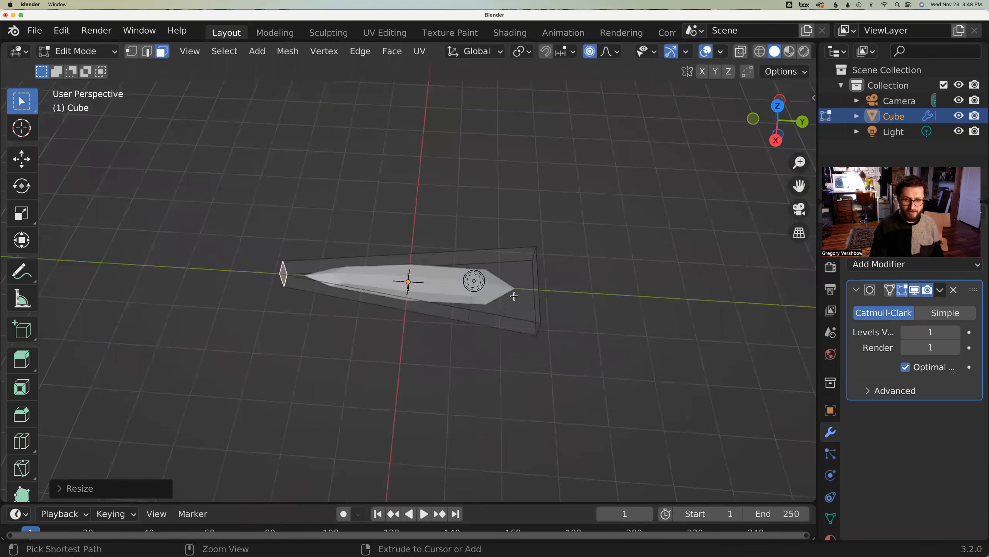
{"action": "key", "text": "ctrl+r"}
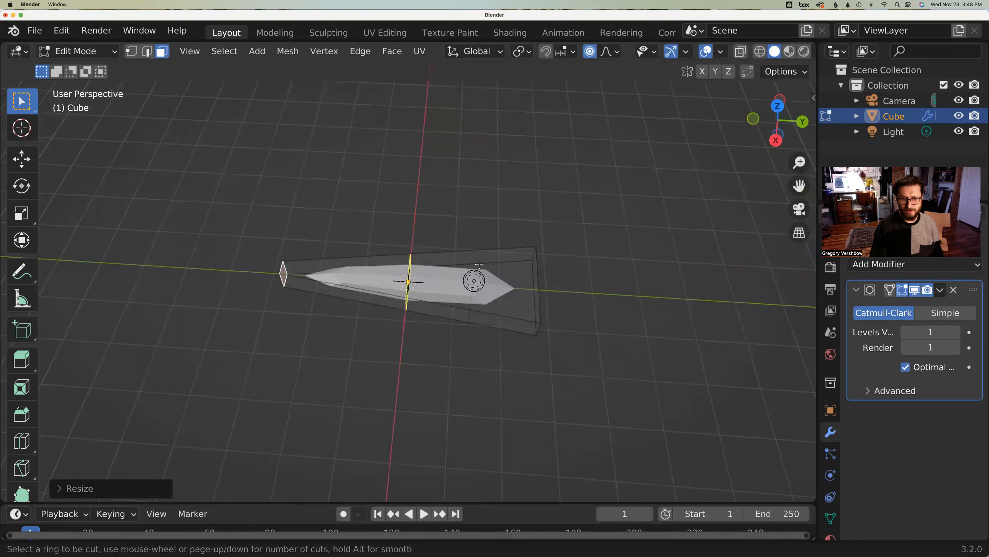
{"action": "left_click", "coordinate": [567, 286]}
{"action": "right_click", "coordinate": [567, 286]}
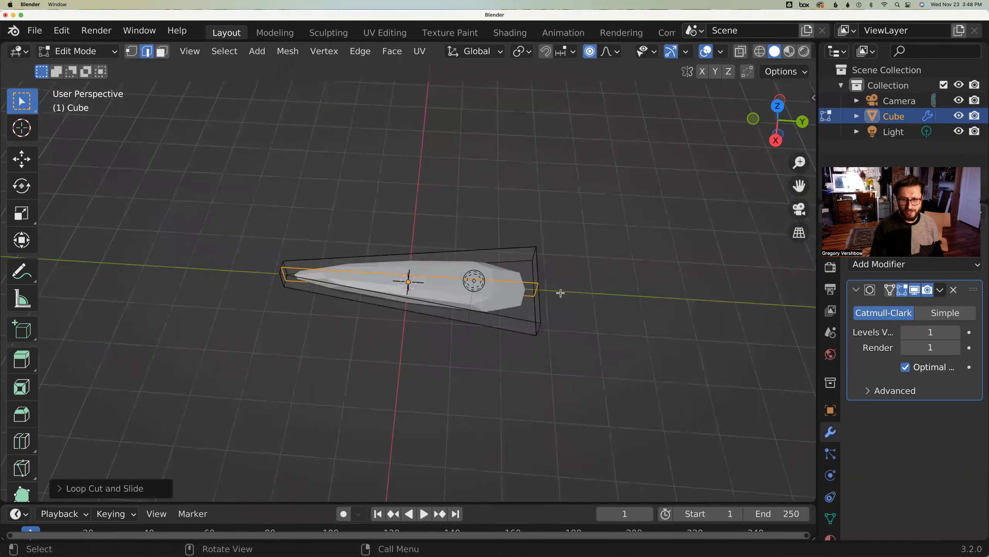
- Pull the centre vertical edge of the wide end outward along Y into a point, with the proportional size reduced to about 0.68 m
{"action": "middle_click_drag", "start_coordinate": [554, 287], "coordinate": [545, 274]}
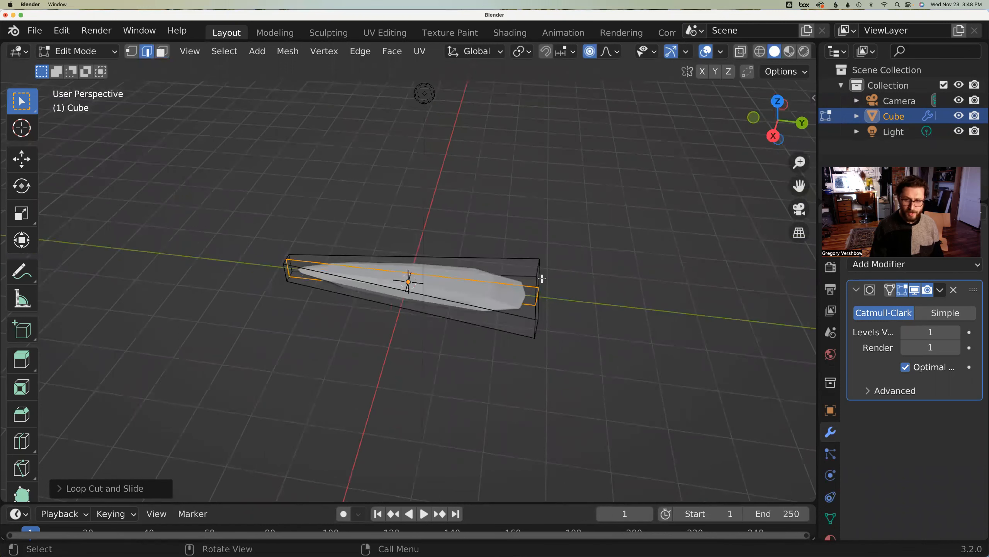
{"action": "left_click", "coordinate": [533, 295]}
{"action": "scroll", "coordinate": [564, 310], "scroll_direction": "down", "scroll_amount": 2}
{"action": "middle_click_drag", "start_coordinate": [498, 314], "coordinate": [496, 317]}
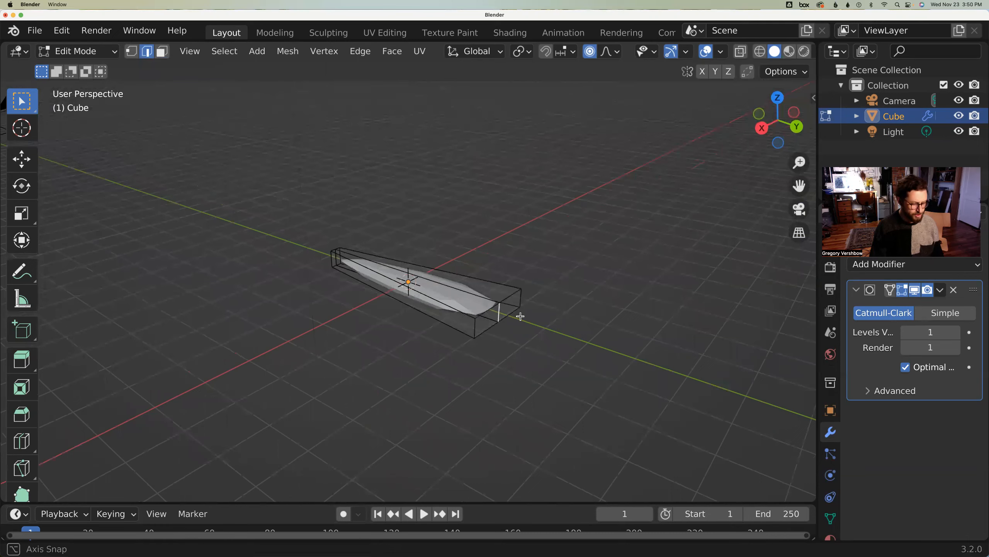
{"action": "middle_click_drag", "start_coordinate": [515, 312], "coordinate": [519, 316]}
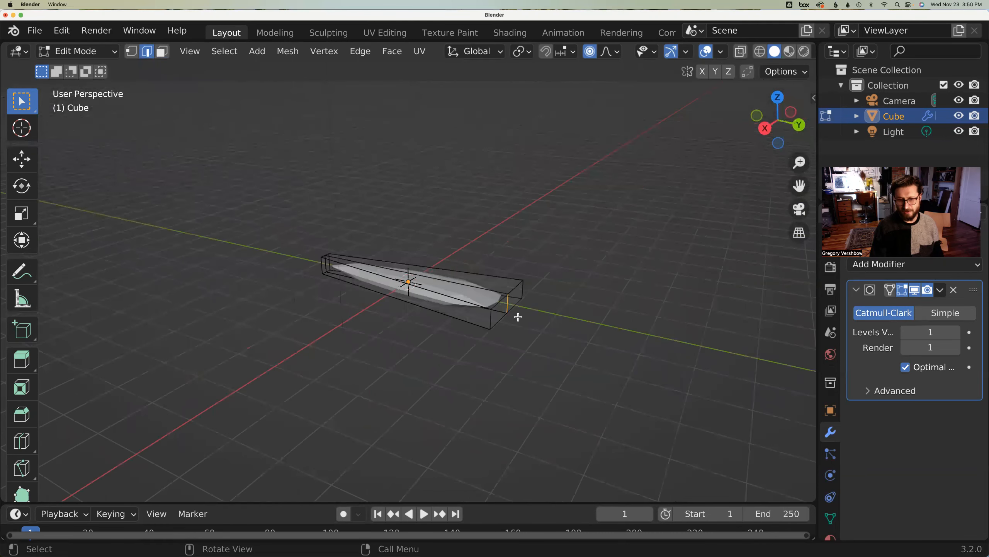
{"action": "key", "text": "3"}
{"action": "key", "text": "2"}
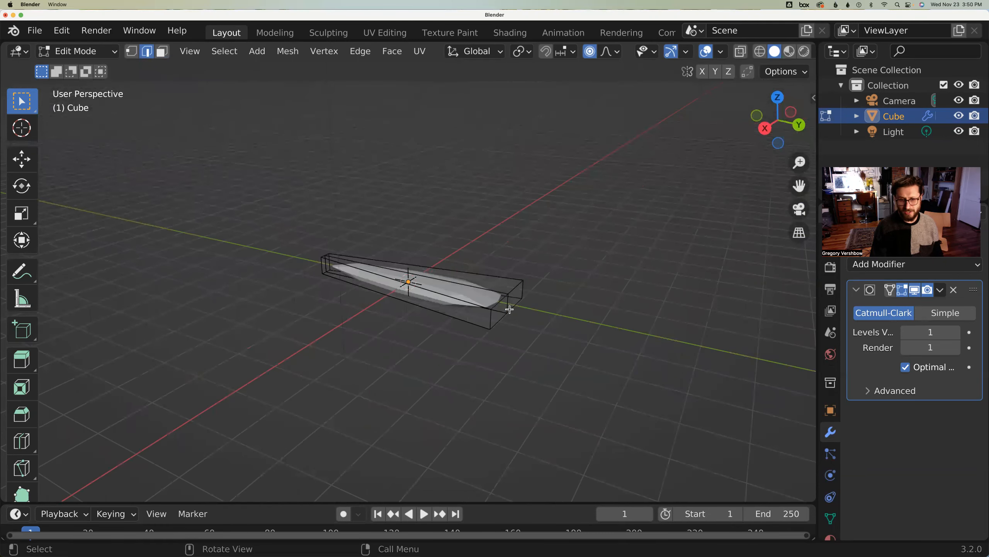
{"action": "middle_click_drag", "start_coordinate": [508, 312], "coordinate": [528, 272]}
{"action": "key", "text": "g"}
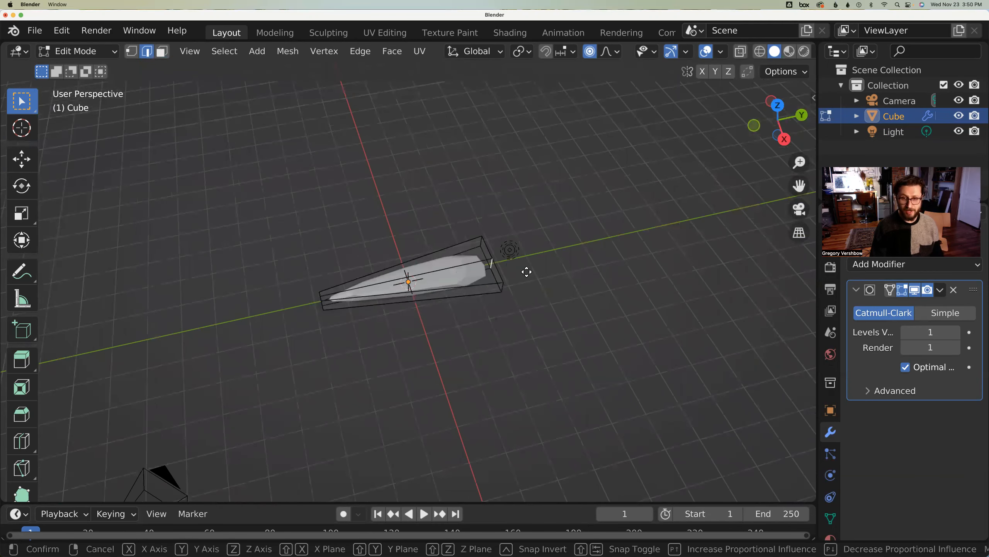
{"action": "key", "text": "y"}
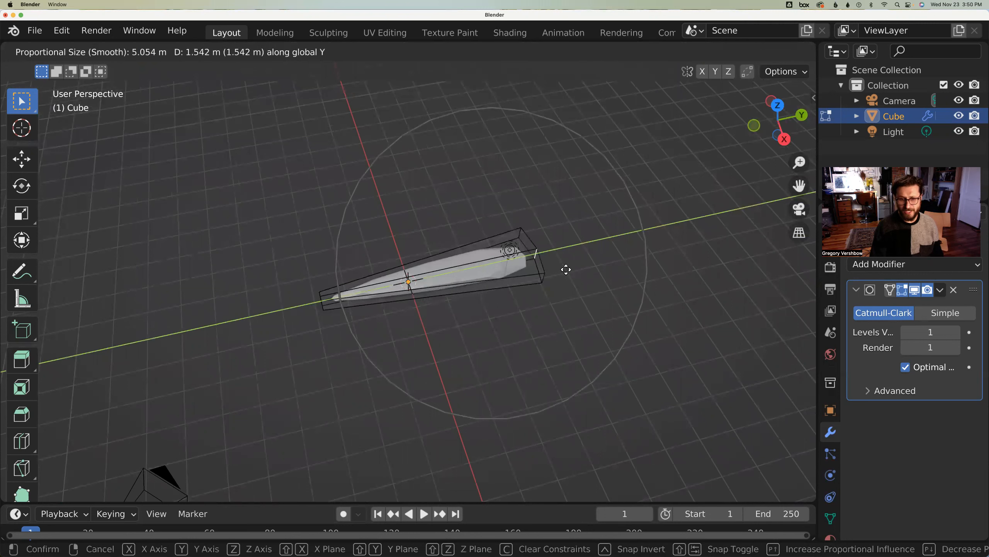
{"action": "scroll", "coordinate": [559, 271], "scroll_direction": "up", "scroll_amount": 16}
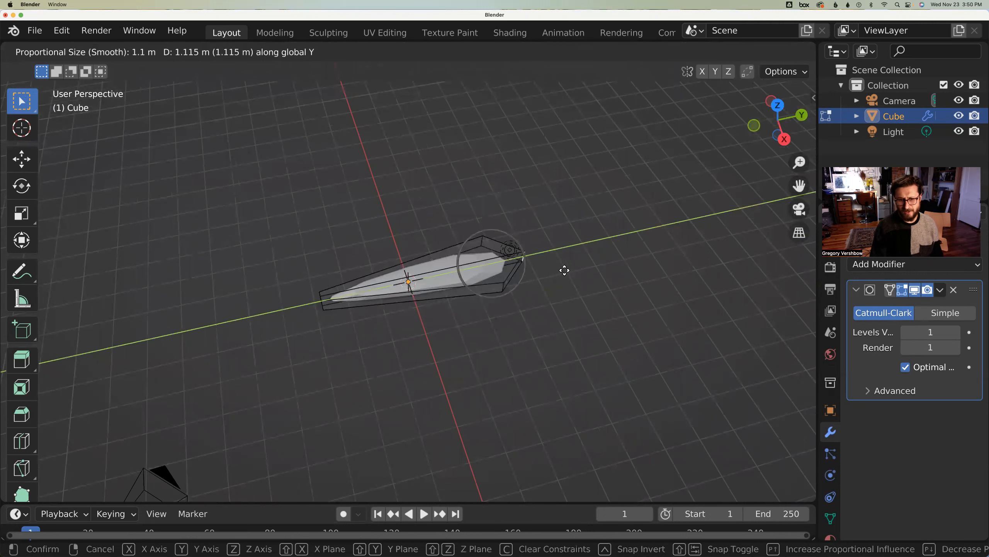
{"action": "scroll", "coordinate": [583, 268], "scroll_direction": "up", "scroll_amount": 5}
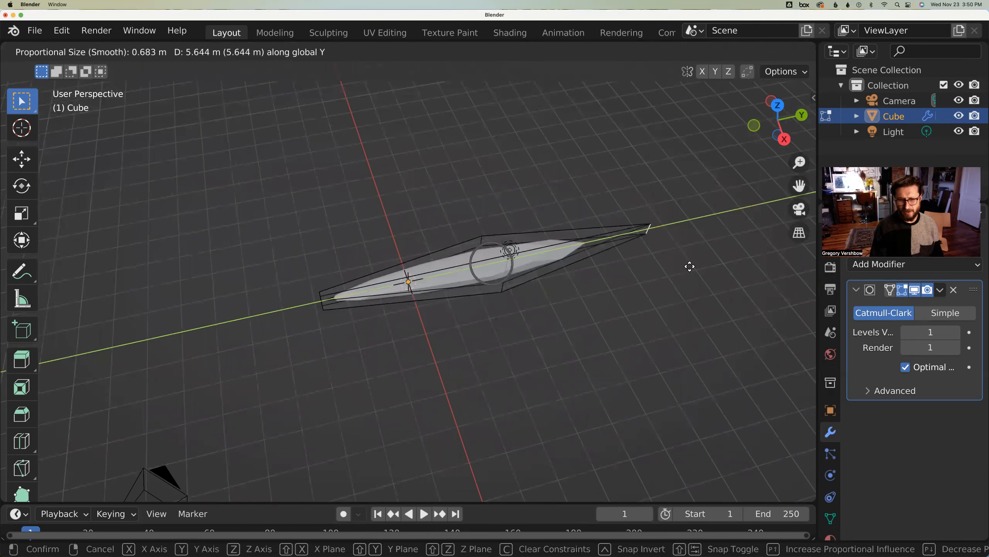
{"action": "left_click", "coordinate": [632, 277]}
- Select the two outer vertical edges at the mesh's widest section and scale them outward along X to broaden it
{"action": "middle_click_drag", "start_coordinate": [542, 300], "coordinate": [497, 318]}
{"action": "left_click", "coordinate": [499, 267]}
{"action": "left_click", "coordinate": [513, 262], "text": "shift"}
{"action": "left_click", "coordinate": [500, 267], "text": "shift"}
{"action": "left_click", "coordinate": [508, 265], "text": "shift"}
{"action": "left_click", "coordinate": [499, 268], "text": "shift"}
{"action": "left_click", "coordinate": [494, 267], "text": "shift"}
{"action": "middle_click_drag", "start_coordinate": [495, 267], "coordinate": [403, 307]}
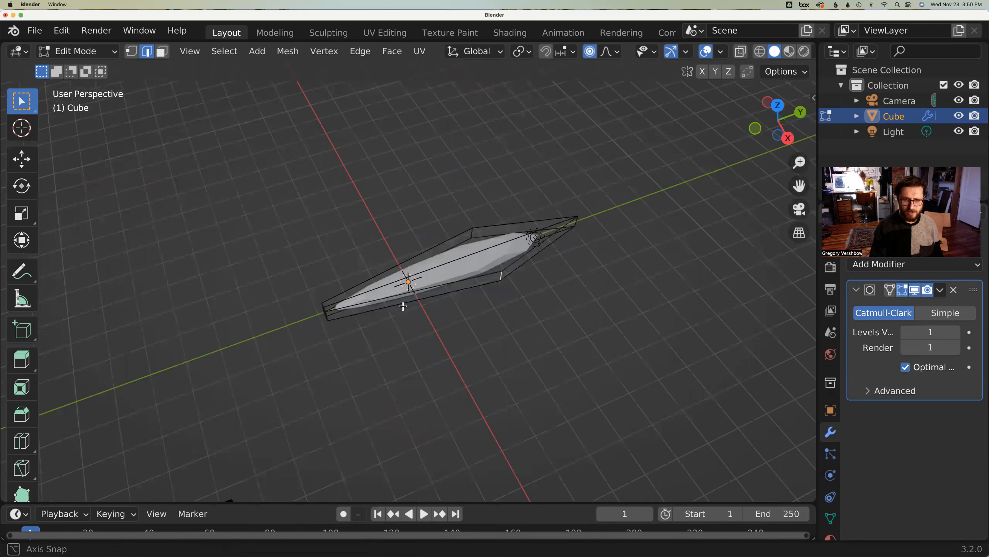
{"action": "middle_click_drag", "start_coordinate": [327, 273], "coordinate": [326, 269]}
{"action": "left_click", "coordinate": [326, 267], "text": "shift"}
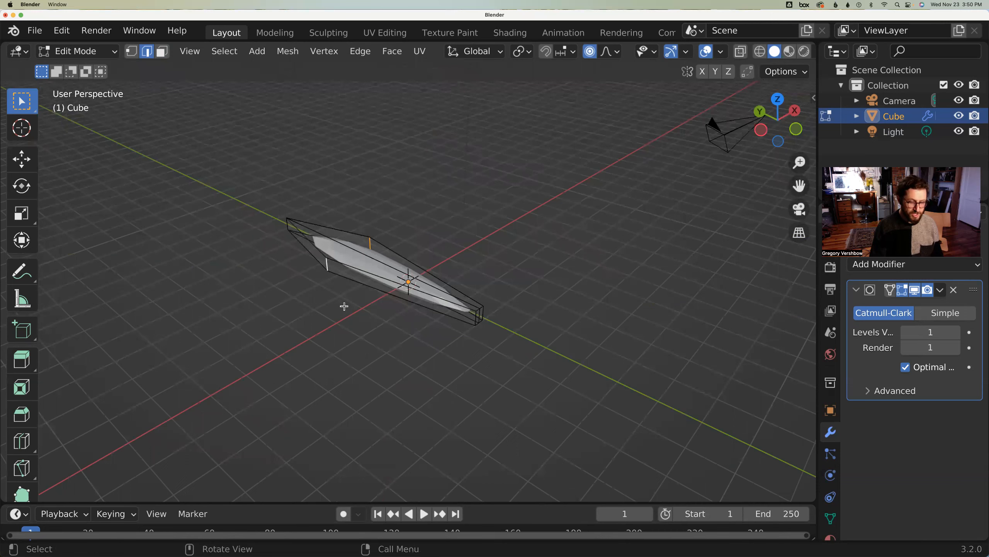
{"action": "key", "text": "s"}
{"action": "key", "text": "x"}
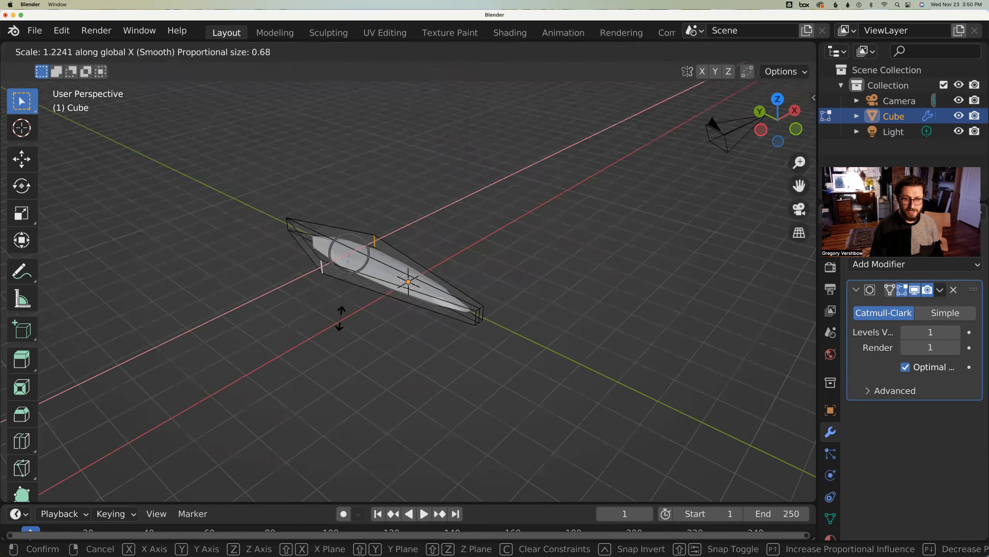
{"action": "left_click", "coordinate": [335, 339]}
{"action": "middle_click_drag", "start_coordinate": [336, 338], "coordinate": [452, 349]}
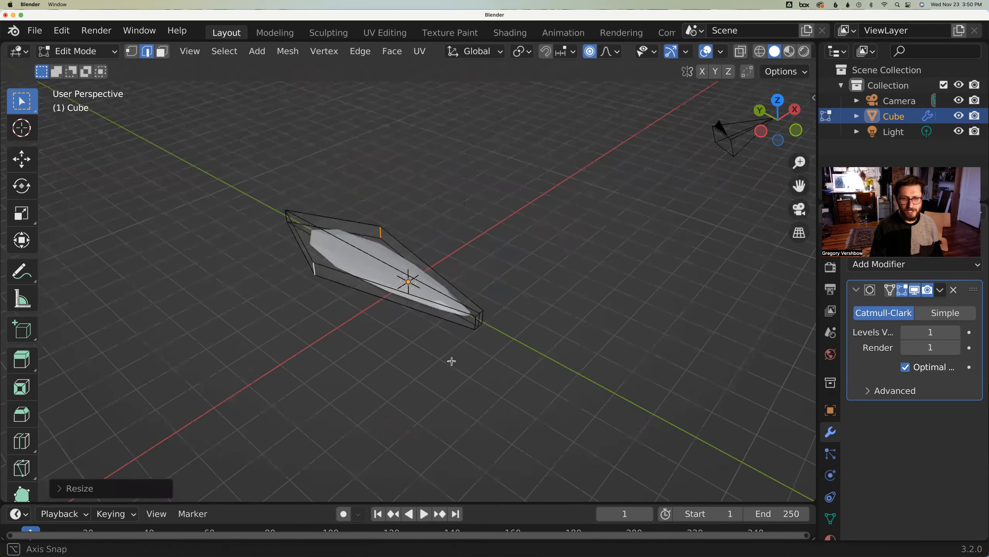
- Select both end faces at the narrow tip and extrude them about 0.1 m outward
{"action": "middle_click_drag", "start_coordinate": [323, 307], "coordinate": [359, 389]}
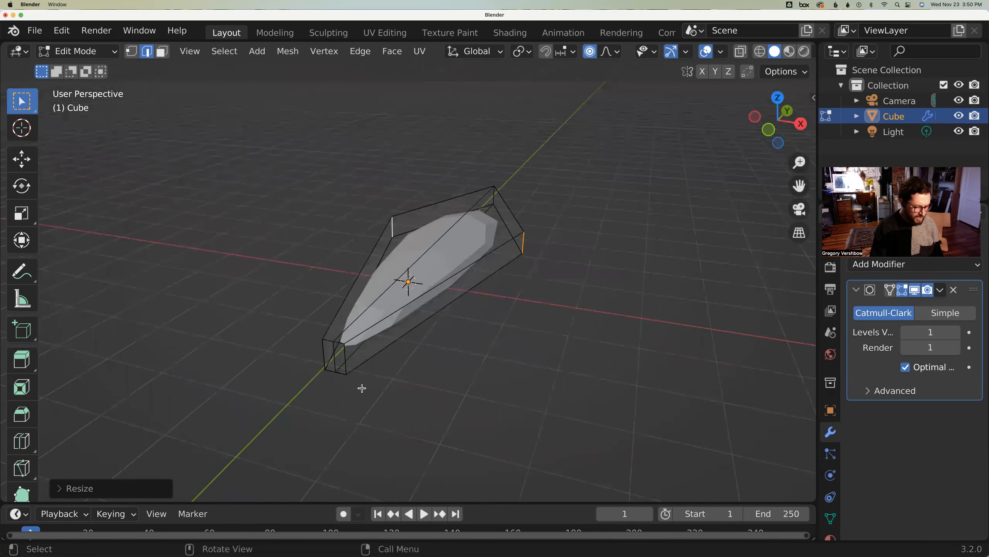
{"action": "key", "text": "3"}
{"action": "left_click", "coordinate": [339, 360]}
{"action": "left_click", "coordinate": [329, 358], "text": "shift"}
{"action": "middle_click_drag", "start_coordinate": [337, 399], "coordinate": [373, 373]}
{"action": "key", "text": "e"}
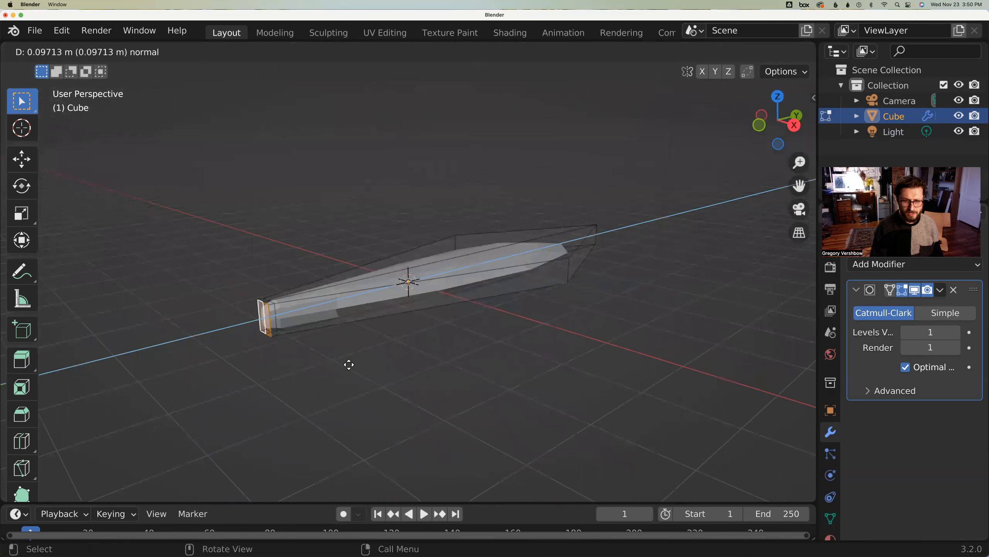
{"action": "left_click", "coordinate": [349, 364]}
- With X-ray enabled, select all vertices of the extruded narrow end and scale them down along Z to thin it
{"action": "middle_click_drag", "start_coordinate": [315, 375], "coordinate": [285, 352]}
{"action": "key", "text": "1"}
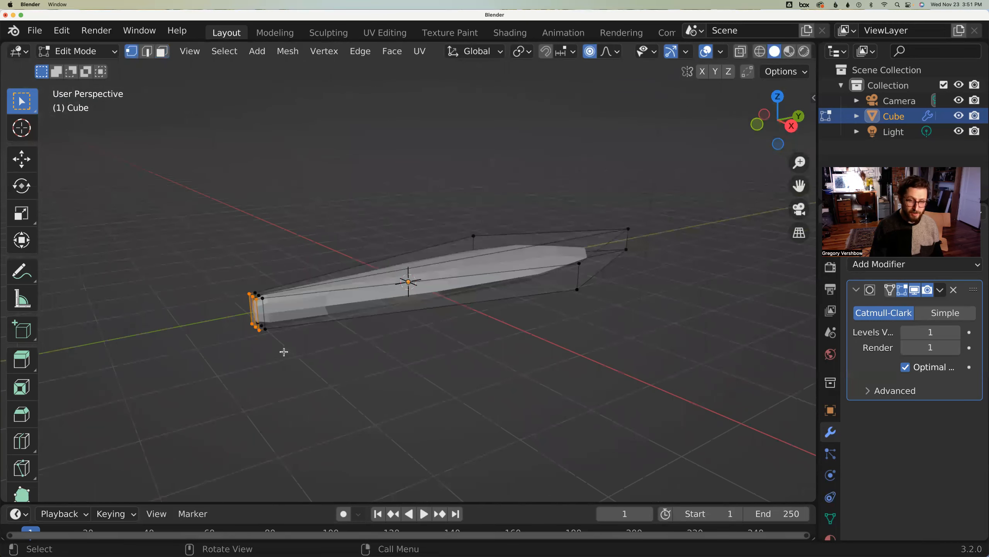
{"action": "key", "text": "alt+z"}
{"action": "left_click_drag", "start_coordinate": [183, 237], "coordinate": [298, 379]}
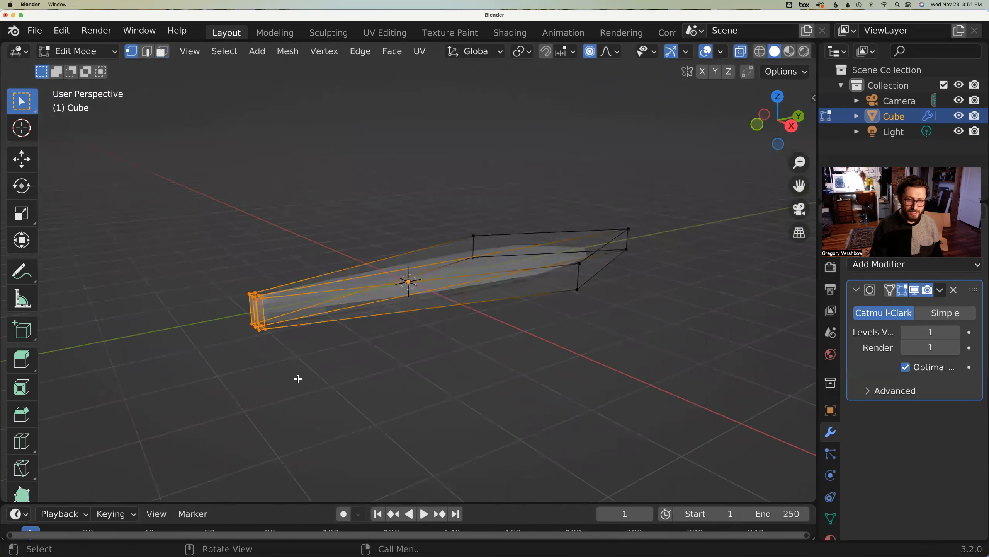
{"action": "middle_click_drag", "start_coordinate": [320, 373], "coordinate": [353, 381]}
{"action": "key", "text": "s"}
{"action": "key", "text": "z"}
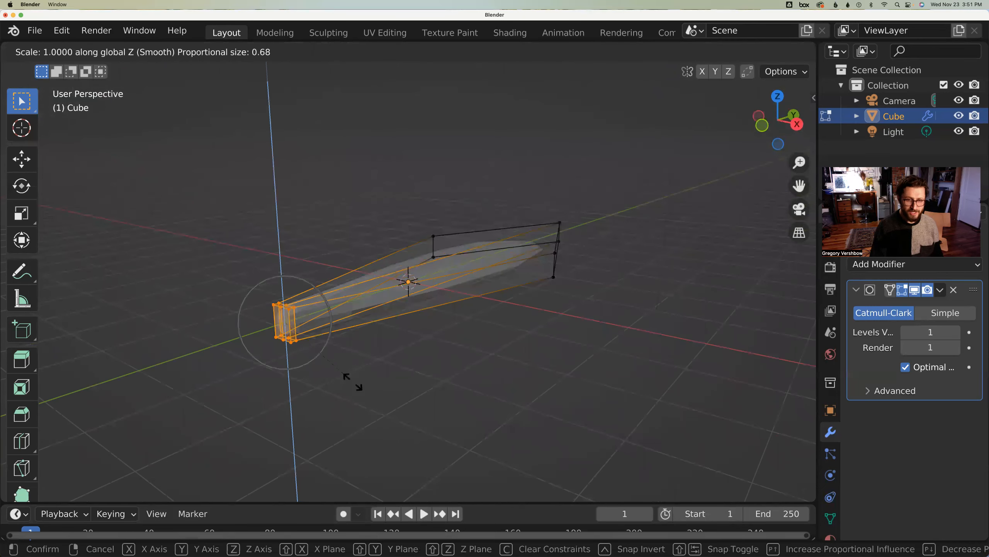
{"action": "left_click", "coordinate": [316, 335]}
{"action": "middle_click_drag", "start_coordinate": [406, 363], "coordinate": [340, 429]}
- In top orthographic view, move the cube's whole mesh about 2.86 m along Y so its narrow end sits at the object origin
{"action": "key", "text": "Tab"}
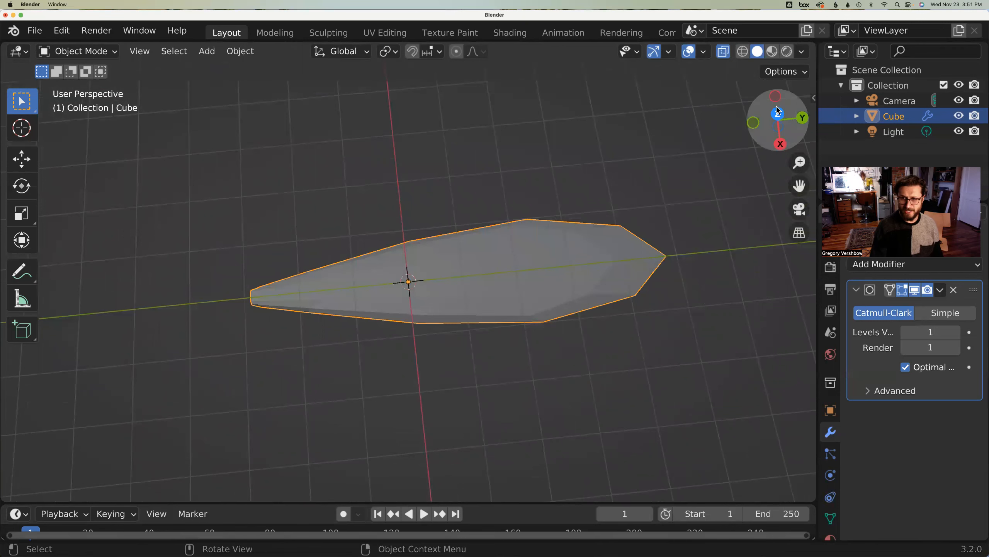
{"action": "left_click_drag", "start_coordinate": [776, 106], "coordinate": [592, 252]}
{"action": "key", "text": "KP_7"}
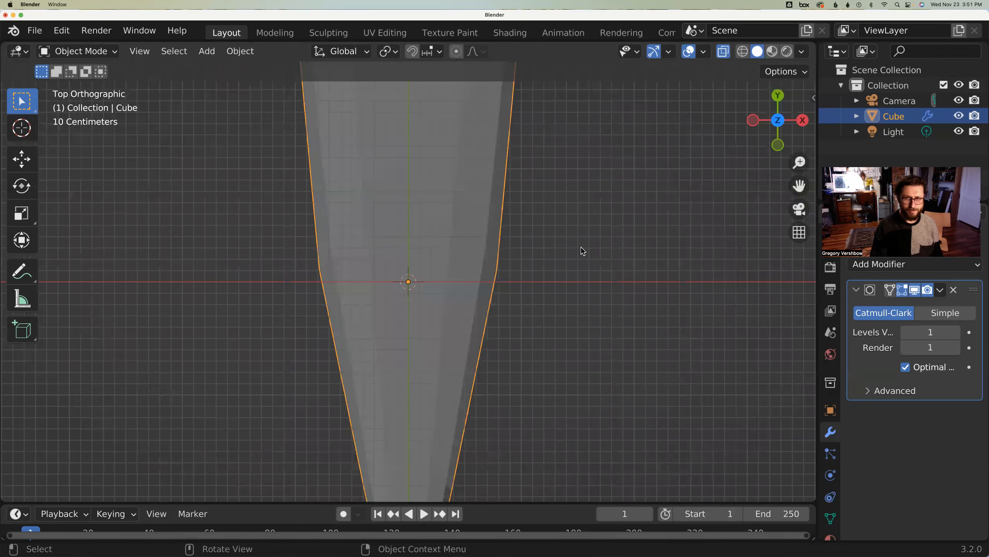
{"action": "scroll", "coordinate": [513, 328], "scroll_direction": "down", "scroll_amount": 6}
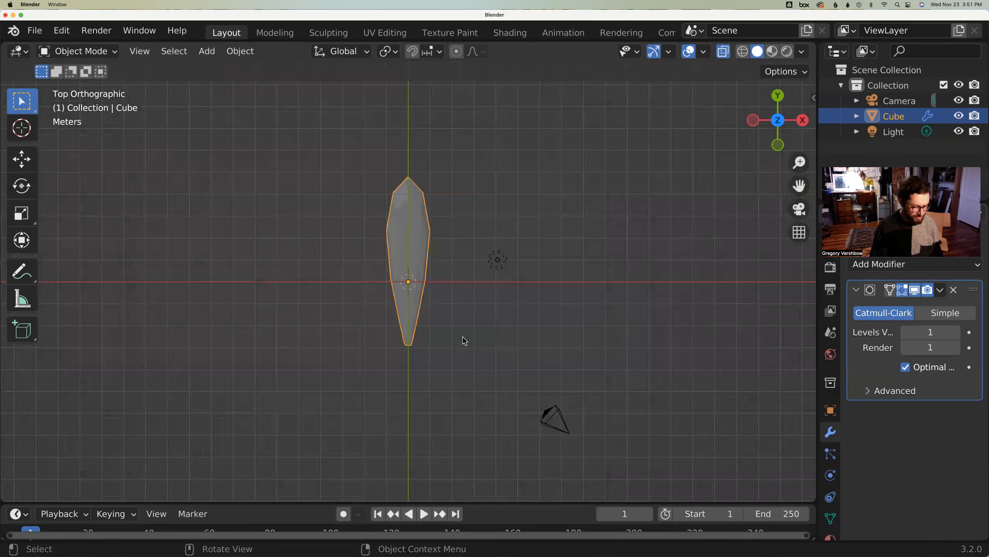
{"action": "key", "text": "a"}
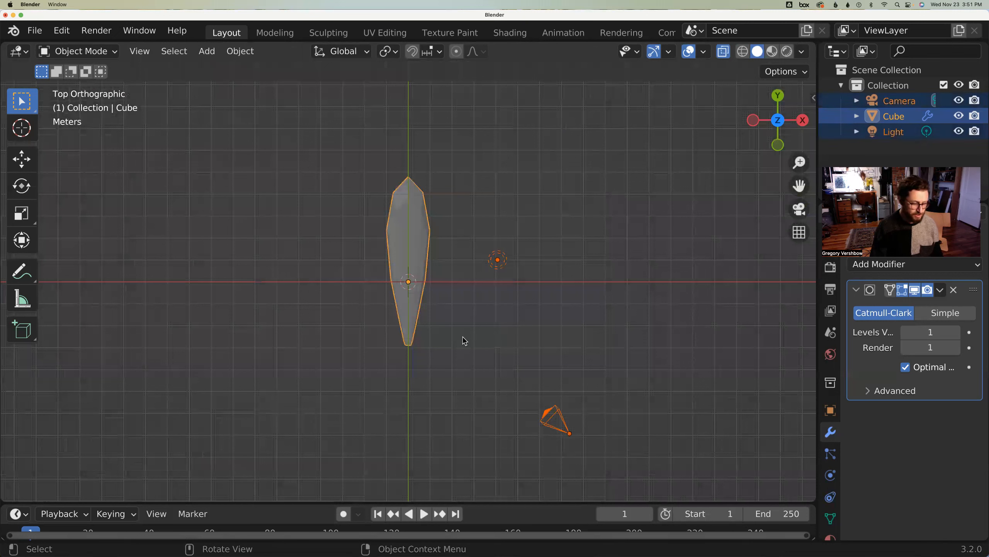
{"action": "left_click", "coordinate": [464, 341]}
{"action": "left_click", "coordinate": [400, 234]}
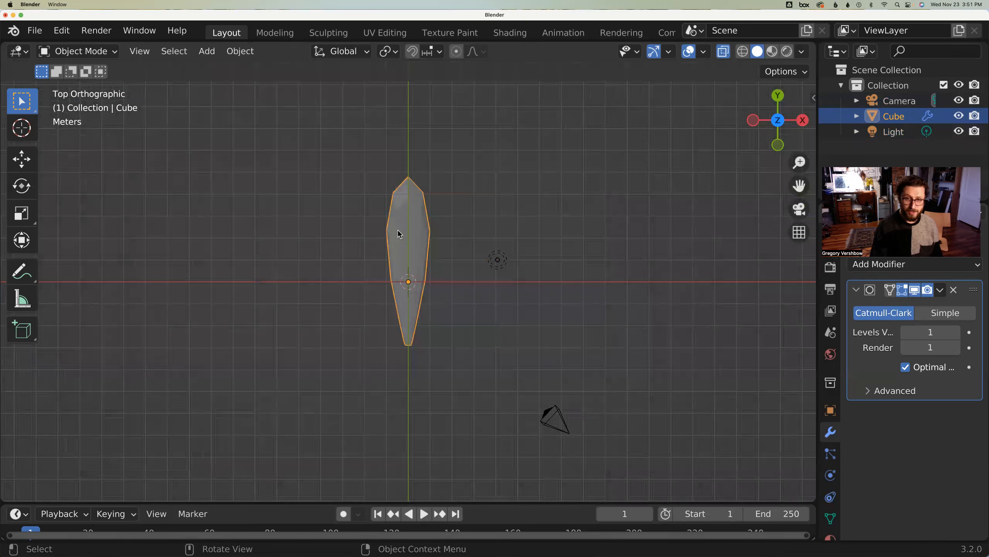
{"action": "key", "text": "Tab"}
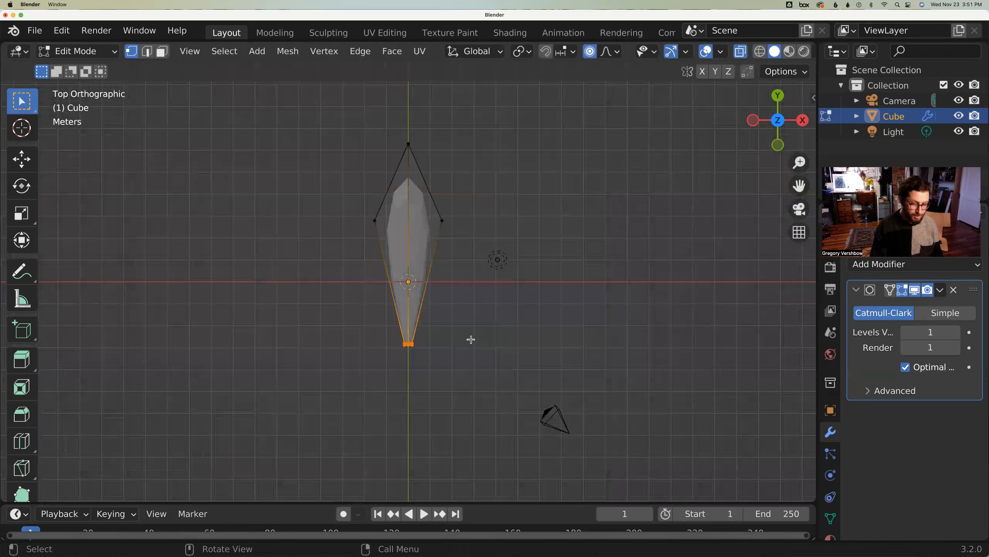
{"action": "key", "text": "a"}
{"action": "key", "text": "g"}
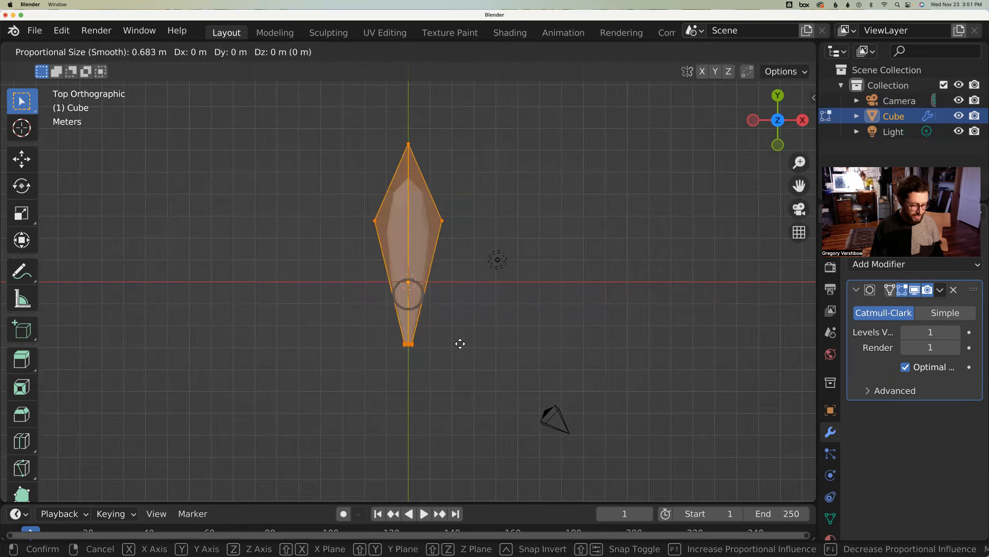
{"action": "key", "text": "y"}
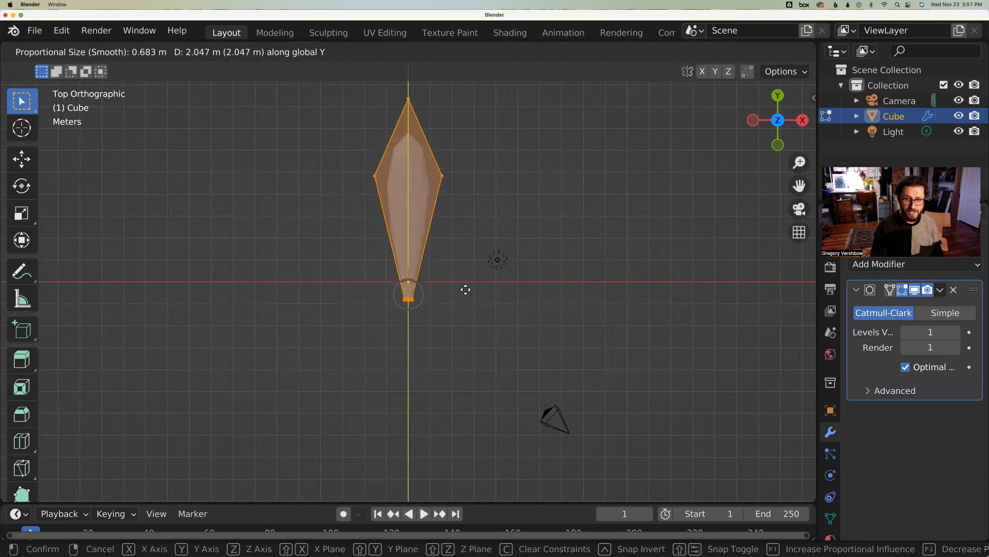
{"action": "key", "text": "3"}
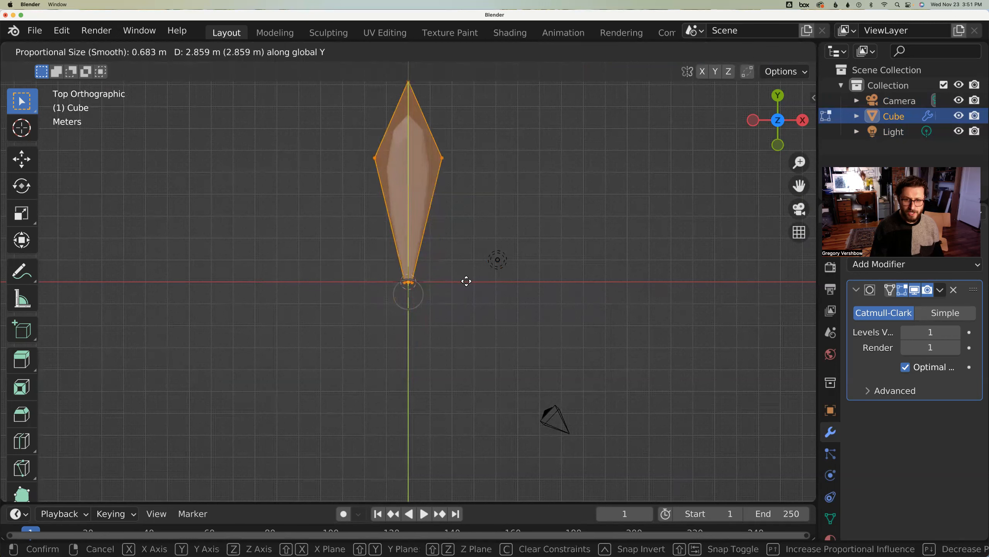
{"action": "left_click", "coordinate": [466, 281]}
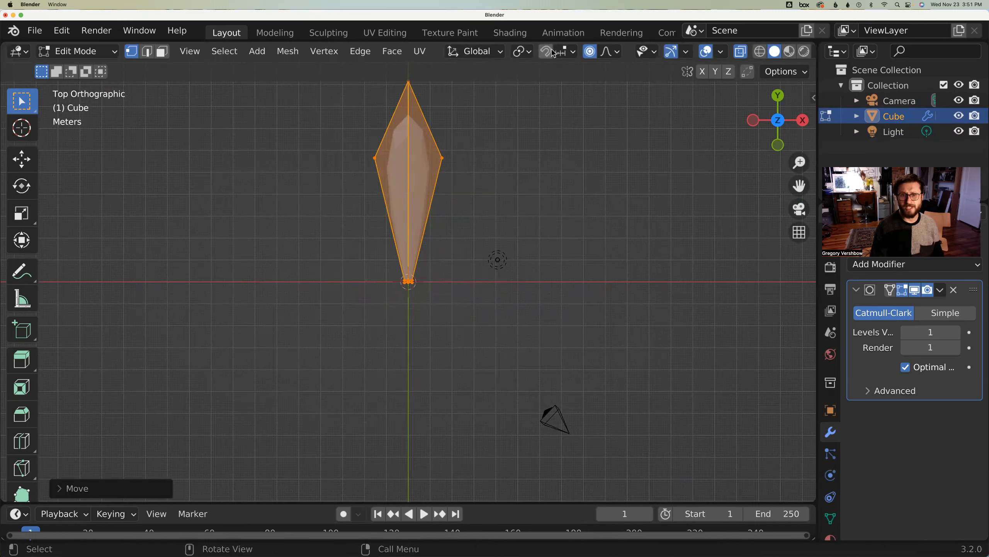
{"action": "left_click", "coordinate": [574, 56]}
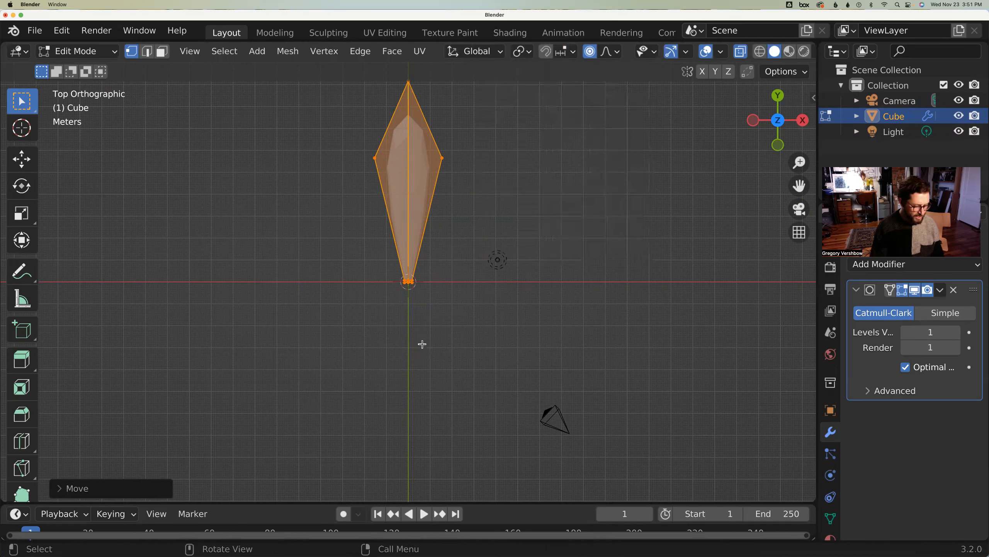
{"action": "key", "text": "g"}
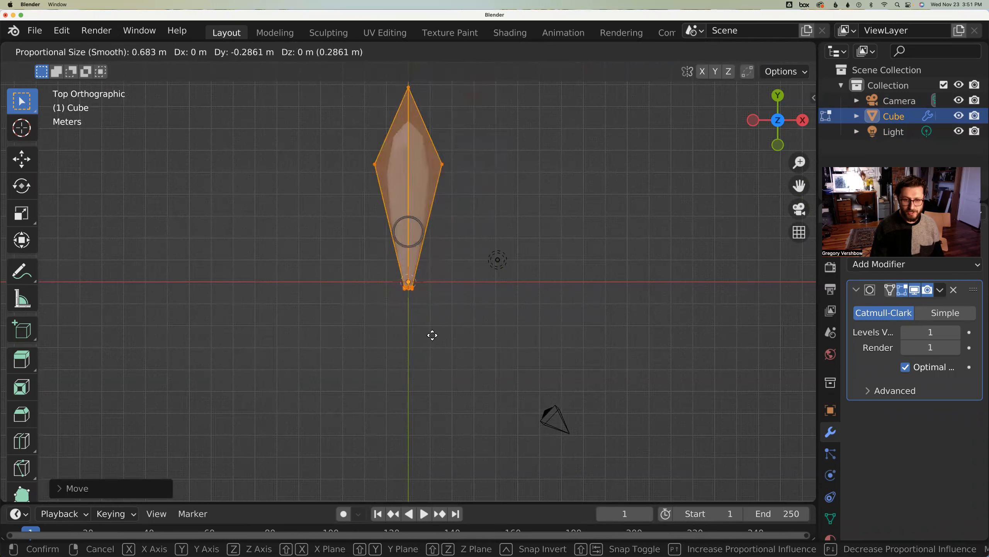
{"action": "scroll", "coordinate": [431, 341], "scroll_direction": "down", "scroll_amount": 4}
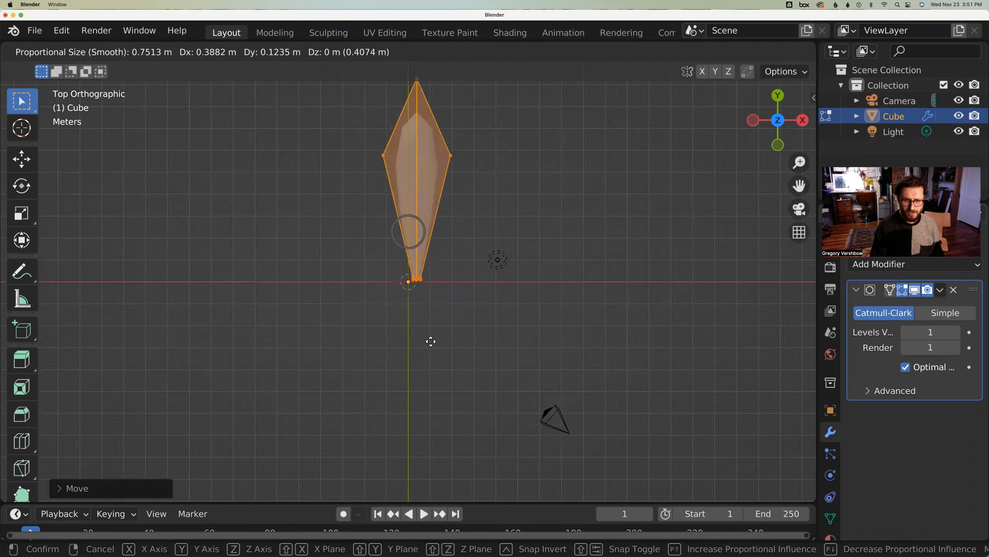
{"action": "left_click", "coordinate": [430, 341]}
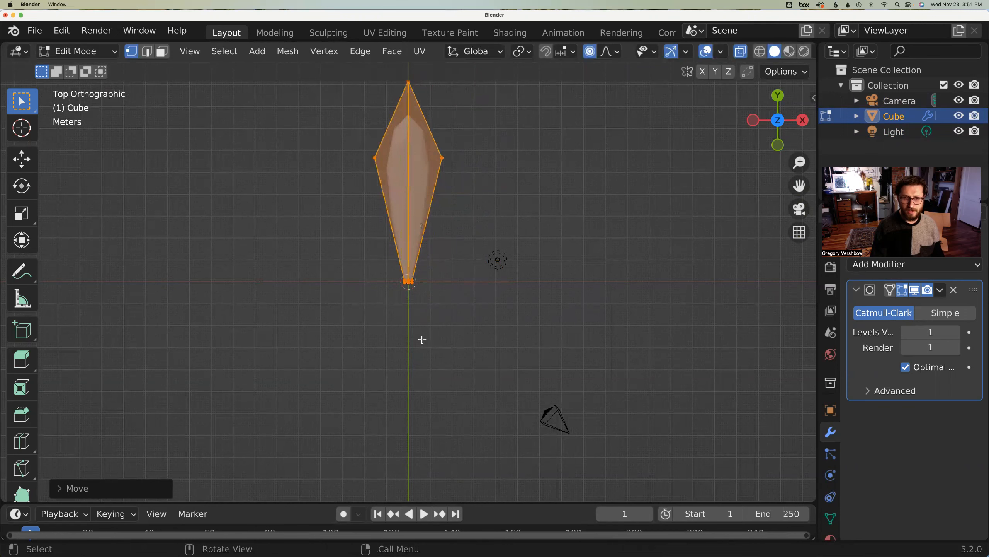
- Turn off proportional editing and move the whole mesh about 0.03 m along Y so the narrow end's edge meets the origin
{"action": "key", "text": "o"}
{"action": "scroll", "coordinate": [422, 339], "scroll_direction": "down", "scroll_amount": 5}
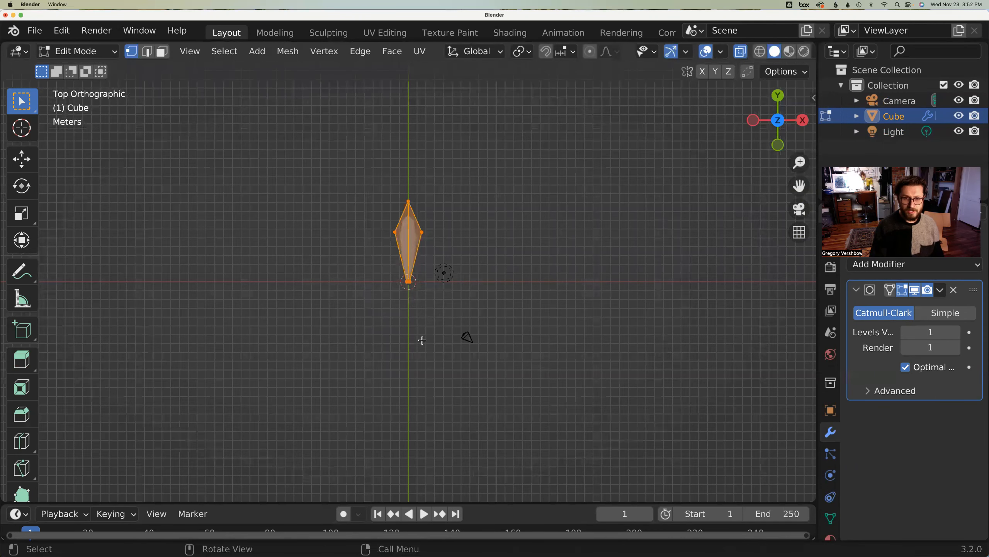
{"action": "scroll", "coordinate": [420, 339], "scroll_direction": "up", "scroll_amount": 8}
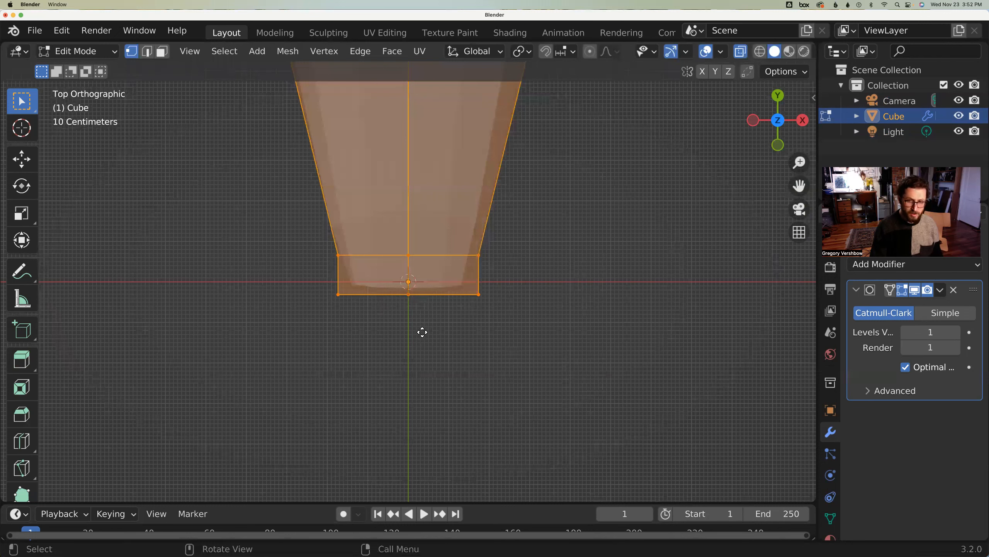
{"action": "key", "text": "g"}
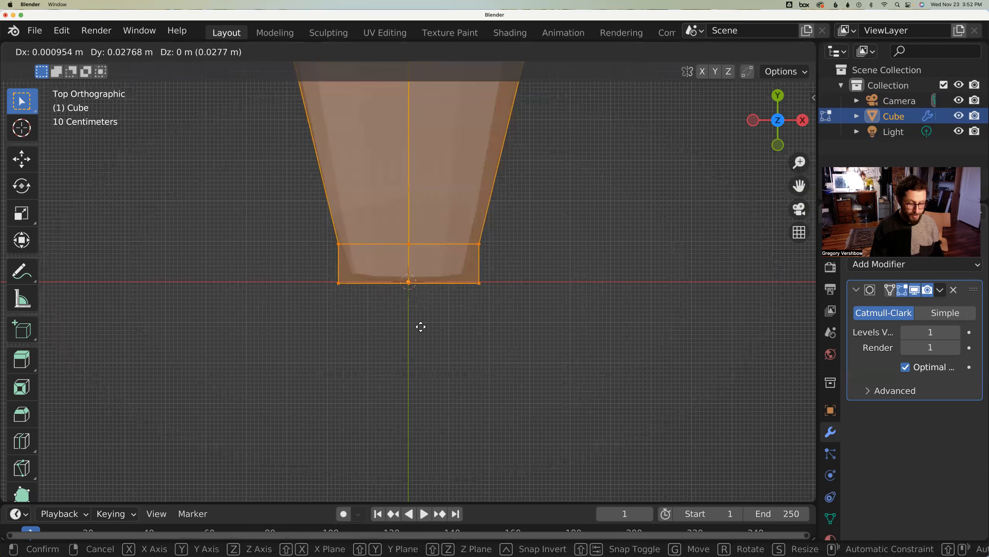
{"action": "key", "text": "y"}
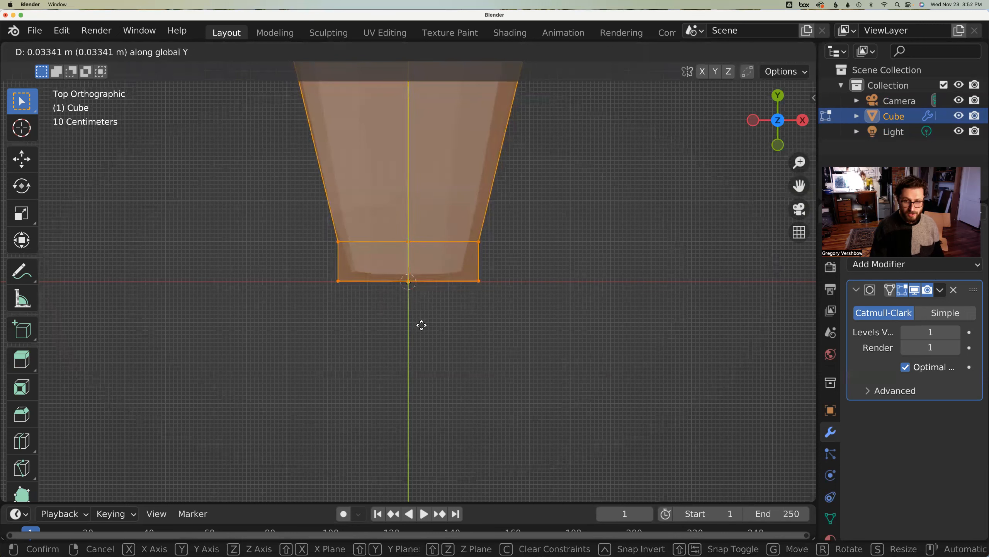
{"action": "left_click", "coordinate": [420, 327]}
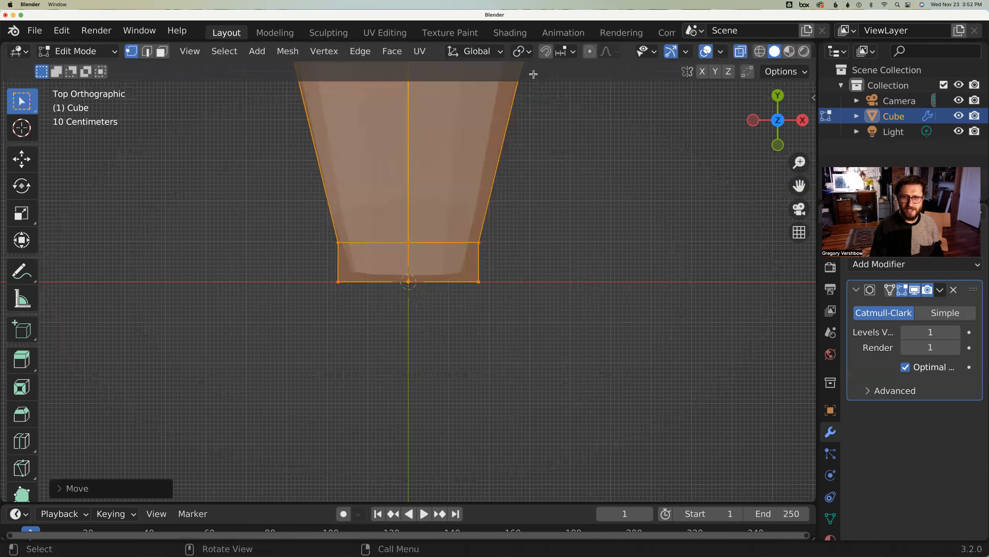
- Return to Object Mode and apply the cube's Subdivision modifier
{"action": "middle_click_drag", "start_coordinate": [573, 243], "coordinate": [483, 240]}
{"action": "middle_click_drag", "start_coordinate": [459, 108], "coordinate": [555, 323]}
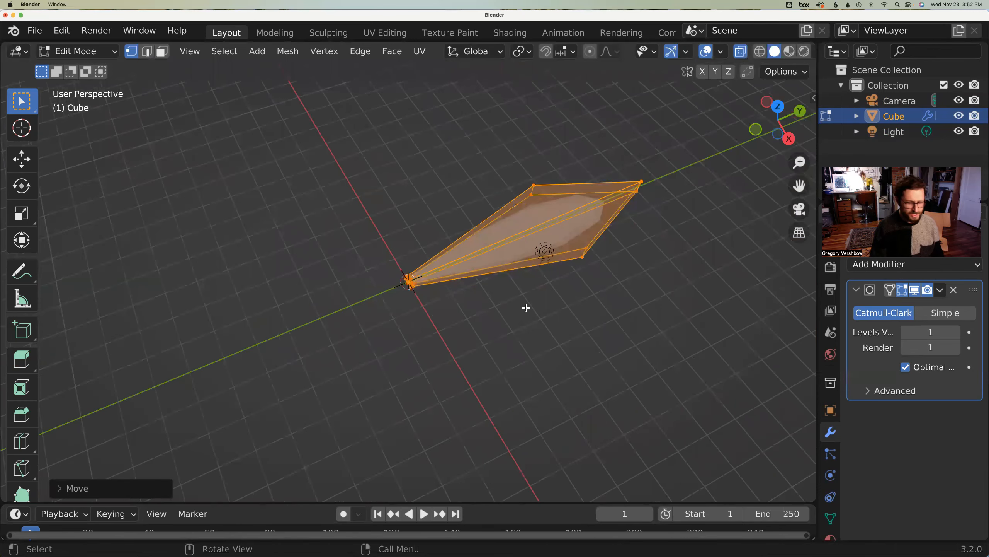
{"action": "key", "text": "Tab"}
{"action": "middle_click_drag", "start_coordinate": [523, 287], "coordinate": [474, 271]}
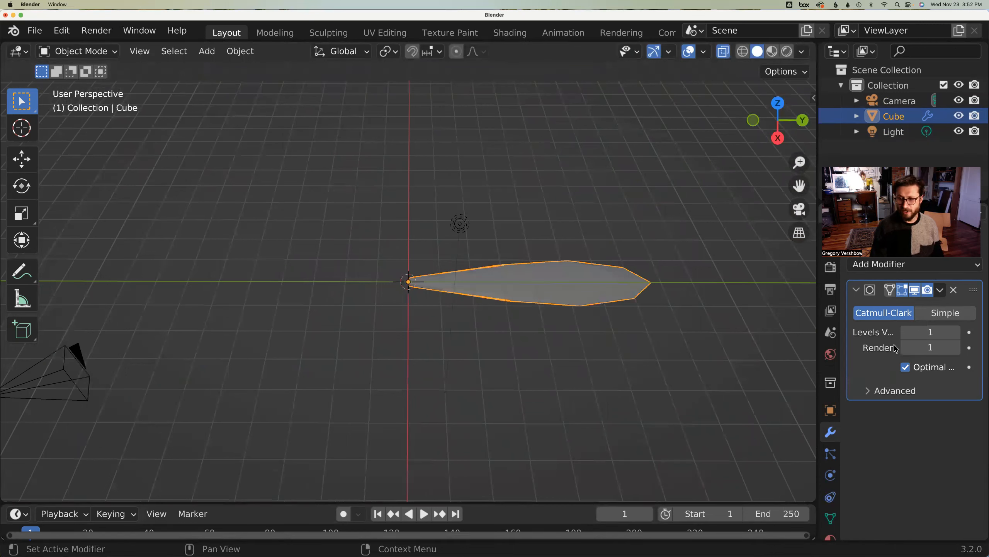
{"action": "key", "text": "ctrl+a"}
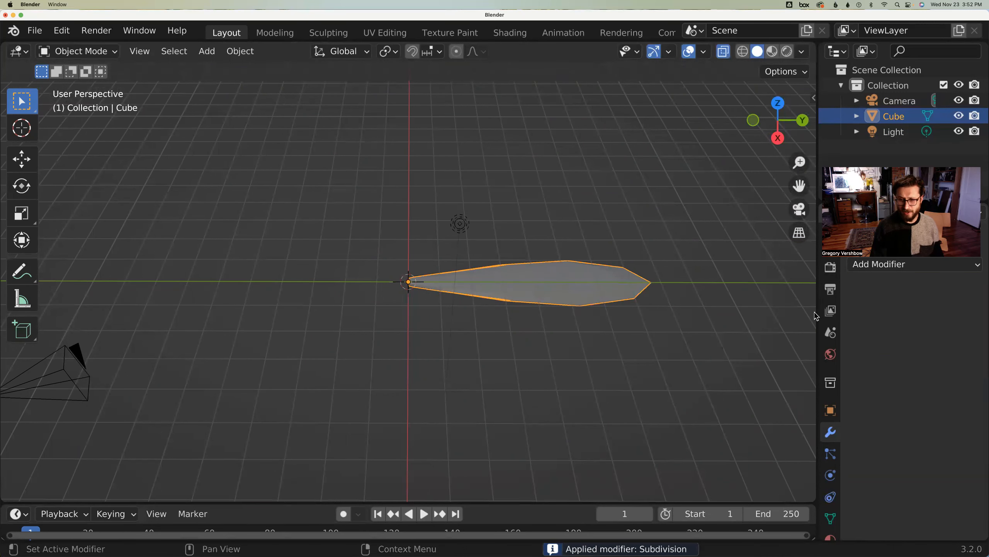
- With X-ray off, add a new Subdivision Surface modifier to the cube with viewport and render levels of 3
{"action": "middle_click_drag", "start_coordinate": [571, 294], "coordinate": [559, 273]}
{"action": "middle_click_drag", "start_coordinate": [631, 170], "coordinate": [647, 194]}
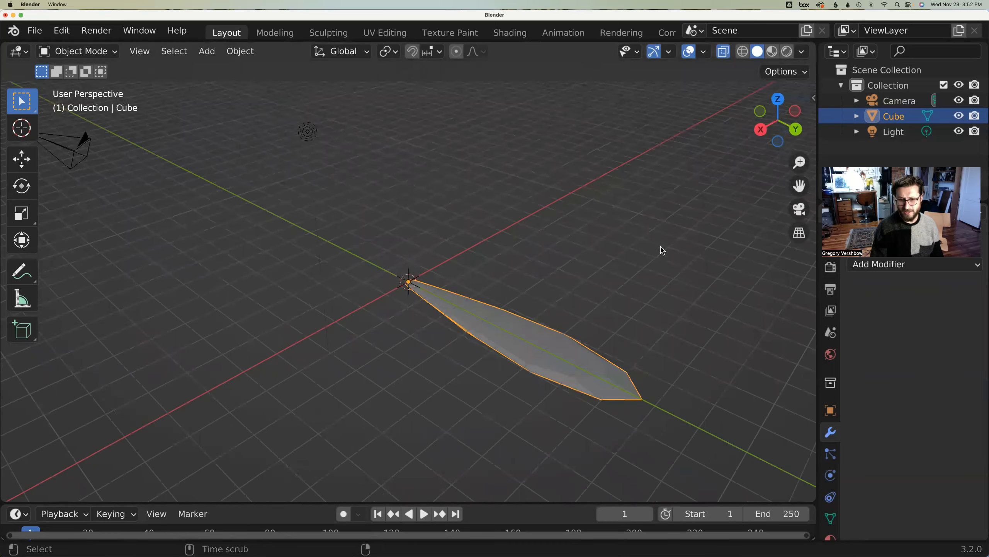
{"action": "middle_click_drag", "start_coordinate": [660, 254], "coordinate": [623, 244]}
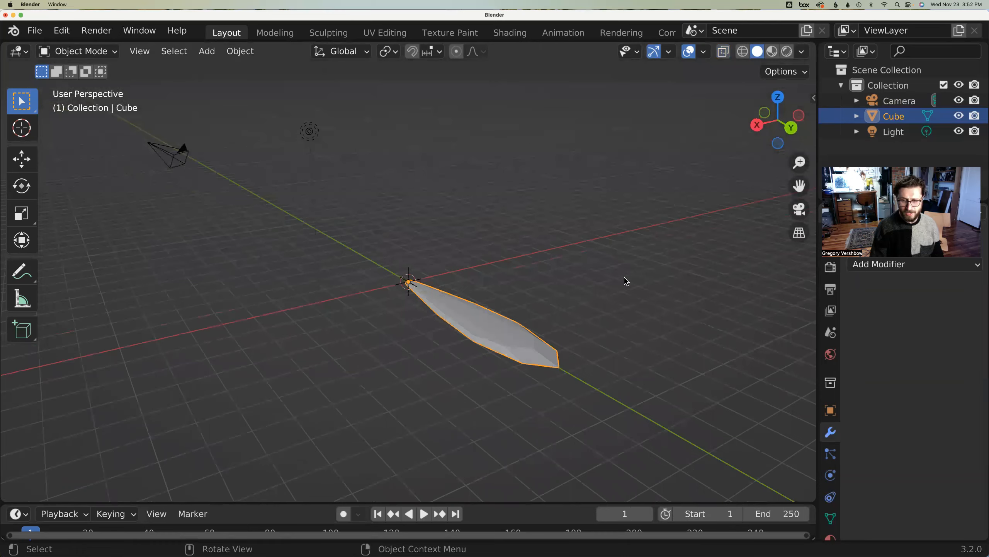
{"action": "scroll", "coordinate": [511, 189], "scroll_direction": "up", "scroll_amount": 5}
{"action": "scroll", "coordinate": [511, 188], "scroll_direction": "up", "scroll_amount": 1}
{"action": "scroll", "coordinate": [515, 191], "scroll_direction": "down", "scroll_amount": 8}
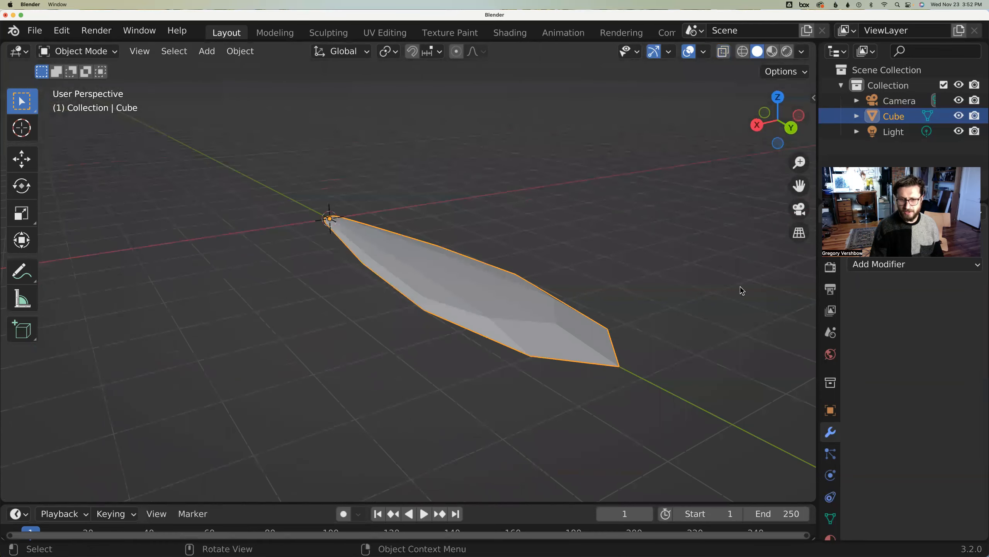
{"action": "middle_click_drag", "start_coordinate": [625, 279], "coordinate": [625, 291]}
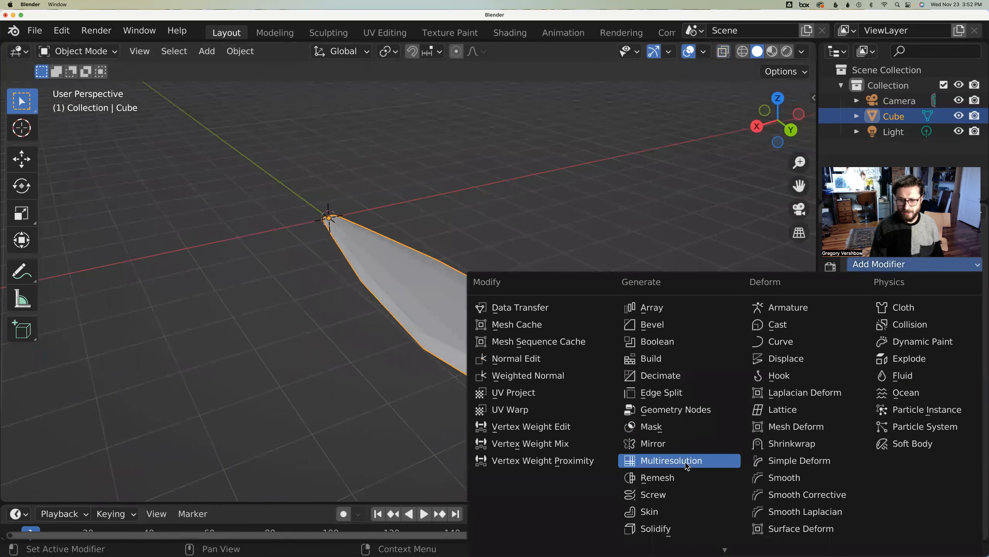
{"action": "scroll", "coordinate": [687, 518], "scroll_direction": "down", "scroll_amount": 4}
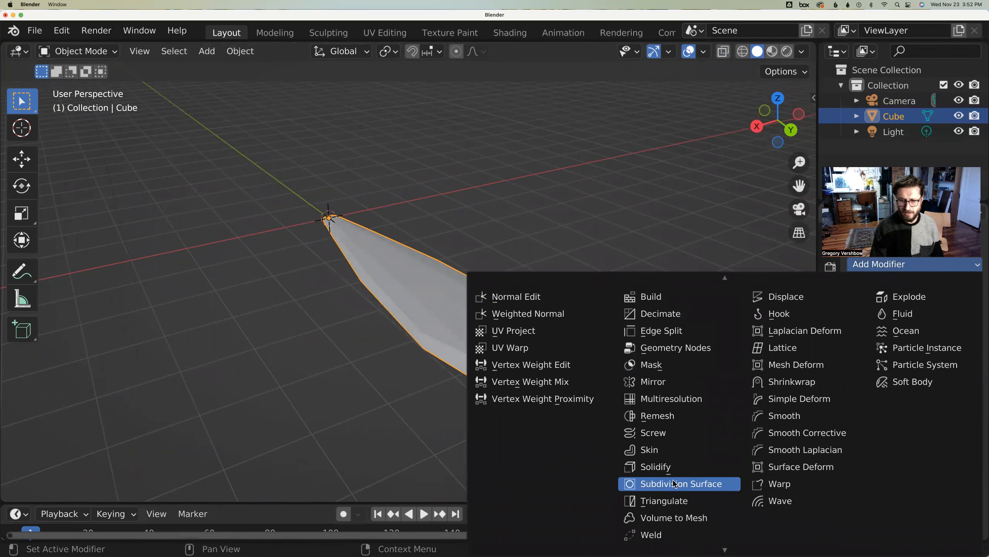
{"action": "left_click", "coordinate": [674, 484]}
{"action": "left_click", "coordinate": [953, 333]}
{"action": "left_click", "coordinate": [953, 333]}
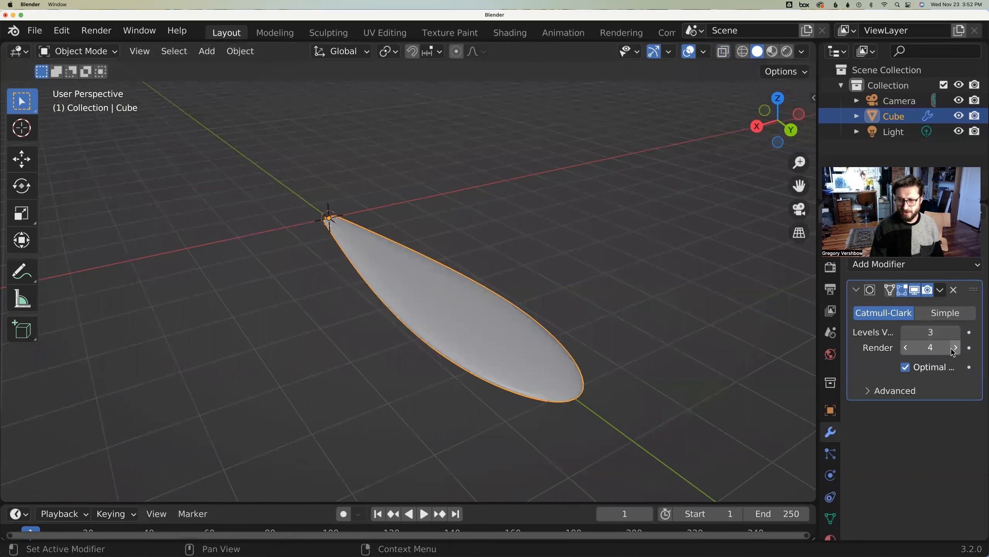
- In Edit Mode with proportional editing on, lower the top surface's central vertex about 0.06 m along Z with an influence size of about 2.6 m
{"action": "mouse_move", "coordinate": [535, 338]}
{"action": "middle_mouse_down"}
{"action": "mouse_move", "coordinate": [621, 316]}
{"action": "mouse_move", "coordinate": [596, 278]}
{"action": "mouse_move", "coordinate": [579, 369]}
{"action": "mouse_move", "coordinate": [510, 318]}
{"action": "mouse_move", "coordinate": [480, 314]}
{"action": "mouse_move", "coordinate": [544, 335]}
{"action": "mouse_move", "coordinate": [535, 342]}
{"action": "middle_mouse_up"}
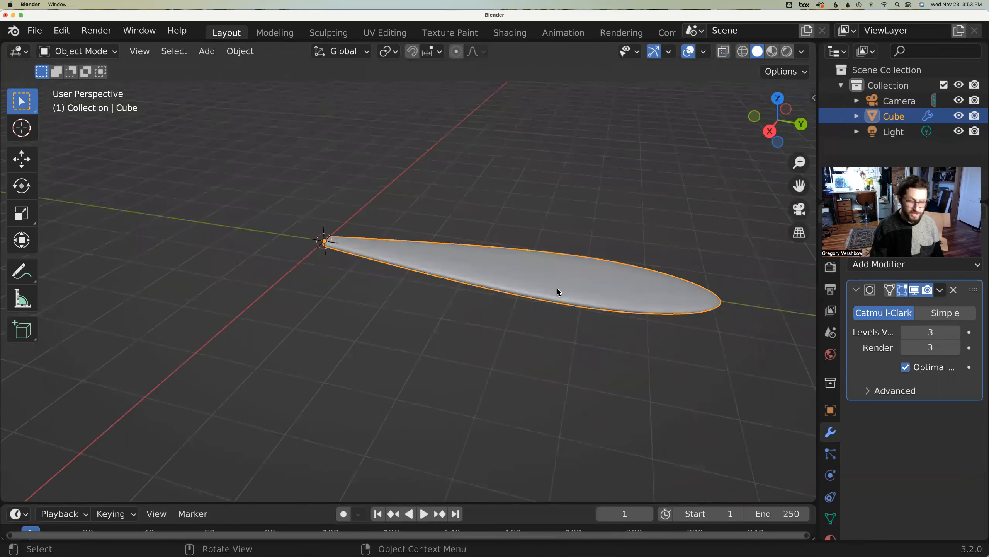
{"action": "key", "text": "Tab"}
{"action": "middle_click_drag", "start_coordinate": [540, 288], "coordinate": [499, 364]}
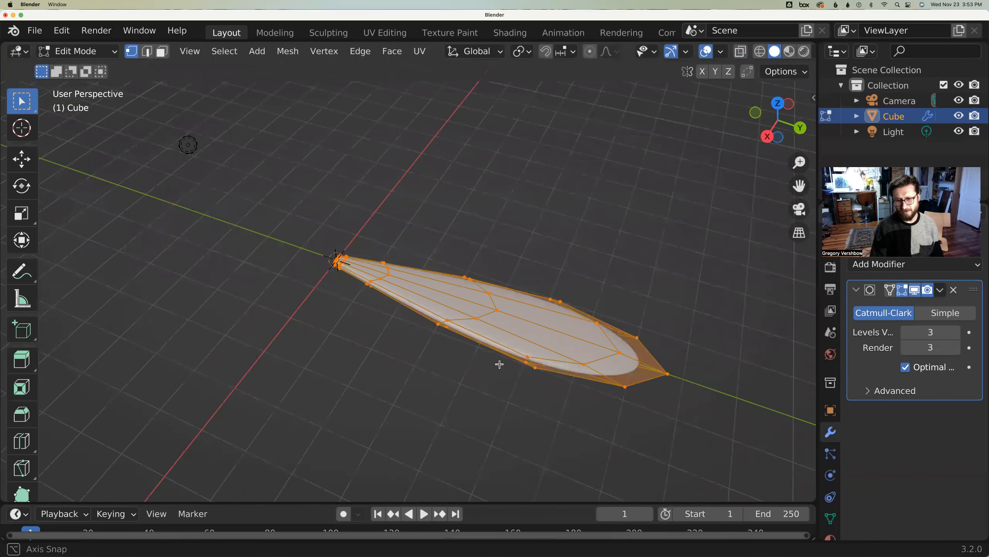
{"action": "middle_click_drag", "start_coordinate": [906, 344], "coordinate": [512, 376]}
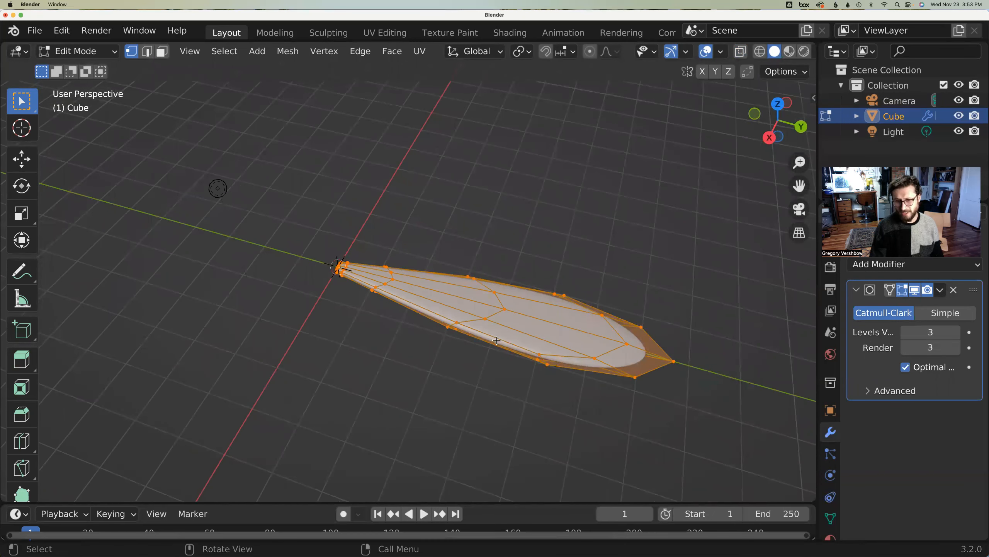
{"action": "middle_click_drag", "start_coordinate": [492, 342], "coordinate": [488, 323]}
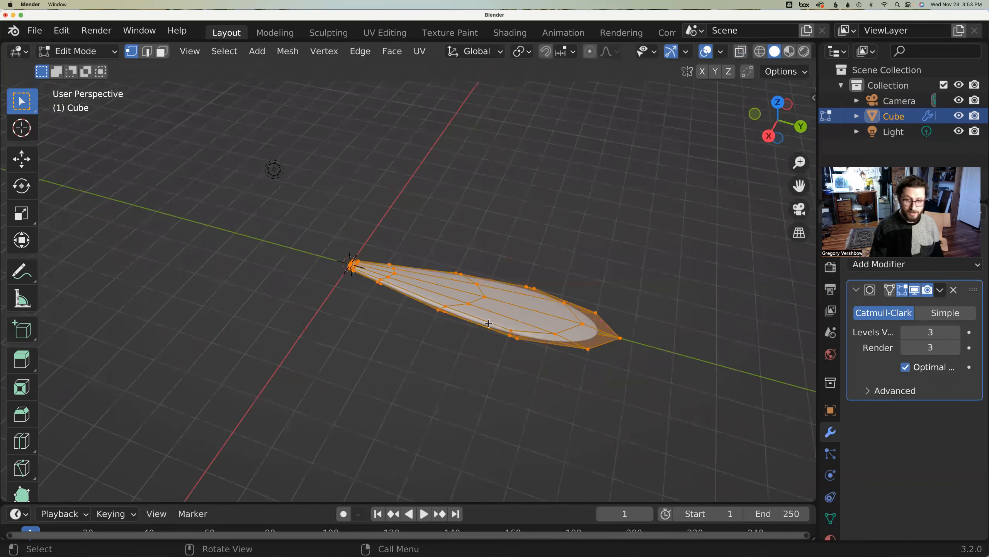
{"action": "left_click", "coordinate": [486, 295]}
{"action": "key", "text": "o"}
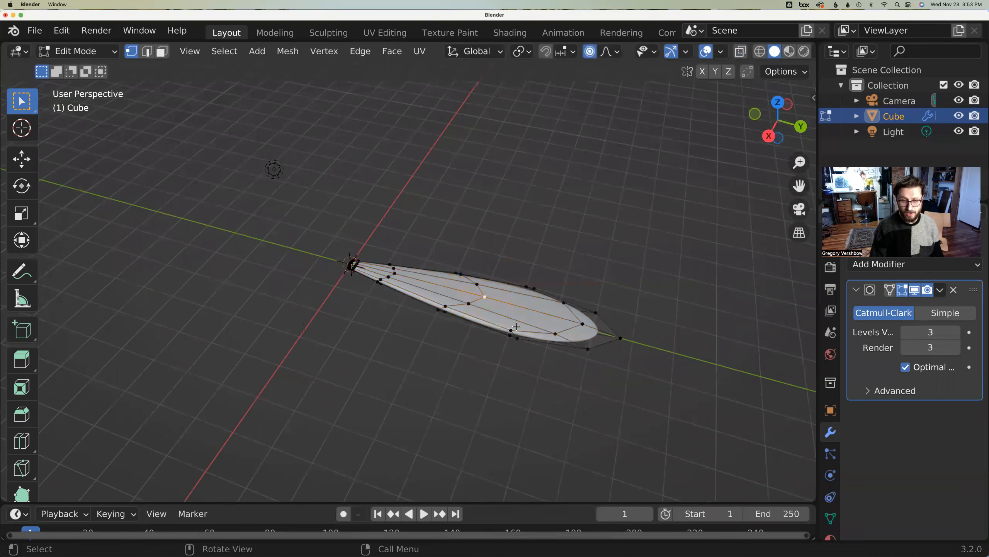
{"action": "middle_click_drag", "start_coordinate": [511, 280], "coordinate": [574, 195]}
{"action": "scroll", "coordinate": [561, 281], "scroll_direction": "up", "scroll_amount": 3}
{"action": "middle_click_drag", "start_coordinate": [663, 167], "coordinate": [485, 259]}
{"action": "key", "text": "g"}
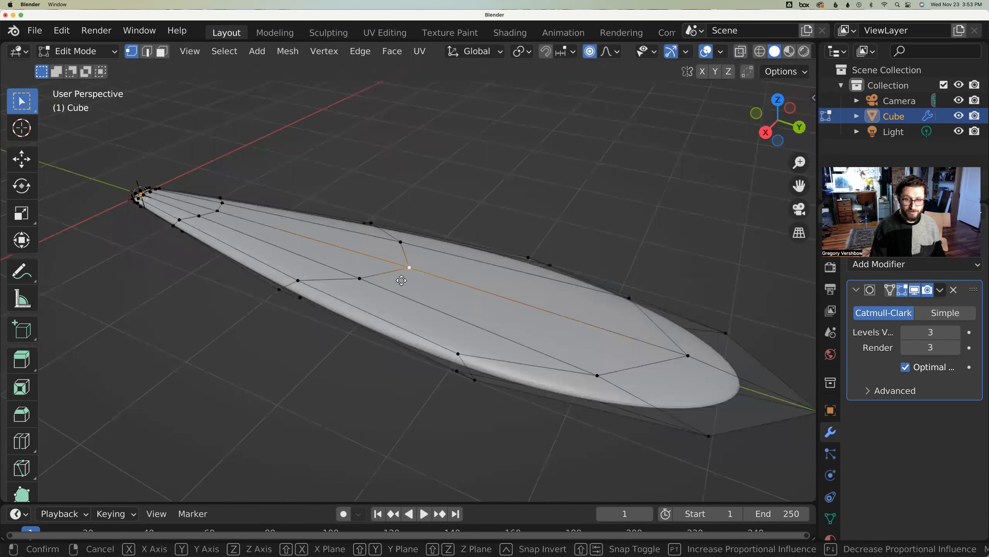
{"action": "key", "text": "z"}
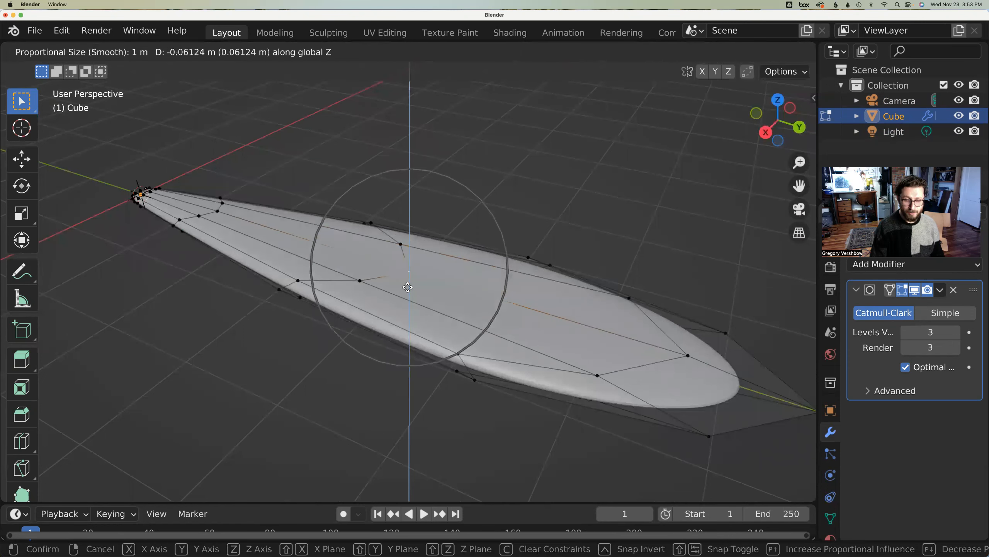
{"action": "scroll", "coordinate": [407, 288], "scroll_direction": "down", "scroll_amount": 15}
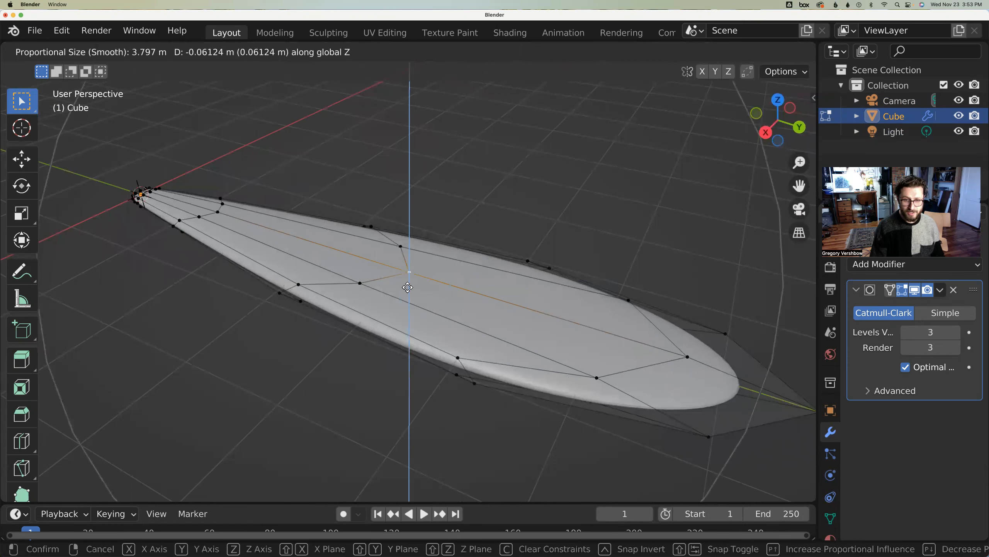
{"action": "scroll", "coordinate": [407, 287], "scroll_direction": "down", "scroll_amount": 3}
{"action": "scroll", "coordinate": [406, 287], "scroll_direction": "up", "scroll_amount": 6}
{"action": "scroll", "coordinate": [406, 286], "scroll_direction": "up", "scroll_amount": 5}
{"action": "scroll", "coordinate": [405, 287], "scroll_direction": "down", "scroll_amount": 6}
{"action": "scroll", "coordinate": [405, 287], "scroll_direction": "up", "scroll_amount": 4}
{"action": "scroll", "coordinate": [405, 286], "scroll_direction": "down", "scroll_amount": 1}
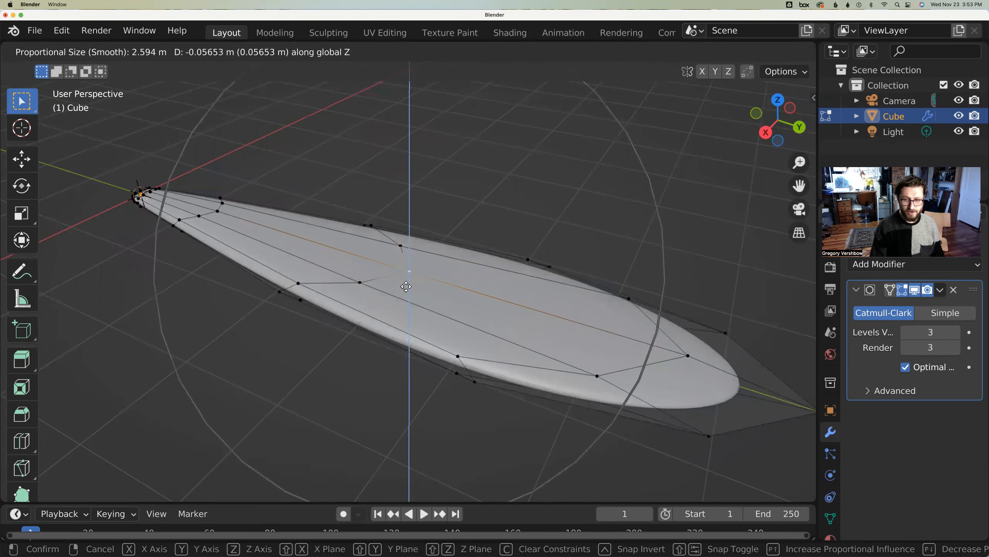
{"action": "left_click", "coordinate": [406, 286]}
- Using X-ray, add the opposite central vertex to the selection and move both slightly downward in right orthographic view
{"action": "middle_click_drag", "start_coordinate": [371, 305], "coordinate": [393, 253]}
{"action": "middle_click_drag", "start_coordinate": [436, 228], "coordinate": [461, 258]}
{"action": "key", "text": "alt+z"}
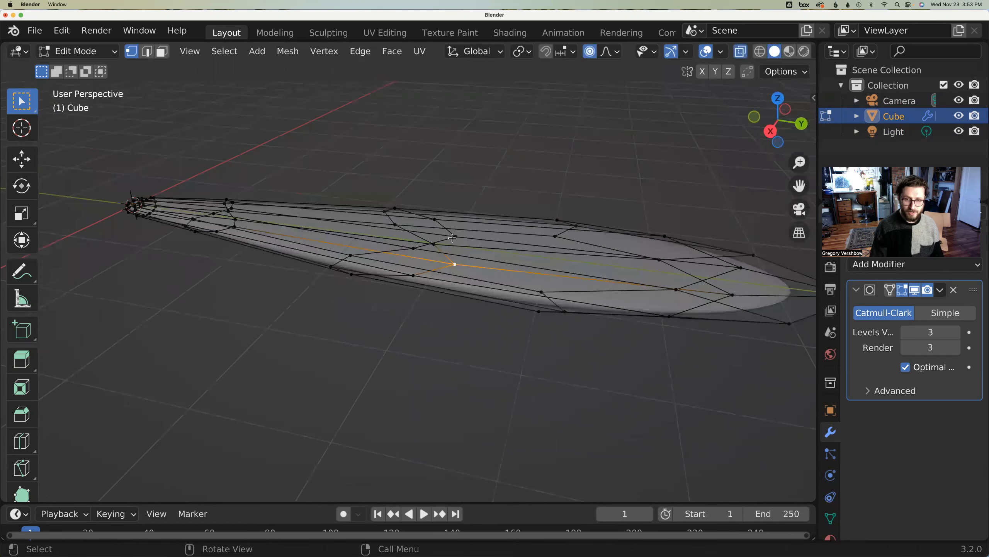
{"action": "left_click", "coordinate": [454, 239], "text": "shift"}
{"action": "middle_click_drag", "start_coordinate": [426, 332], "coordinate": [452, 314]}
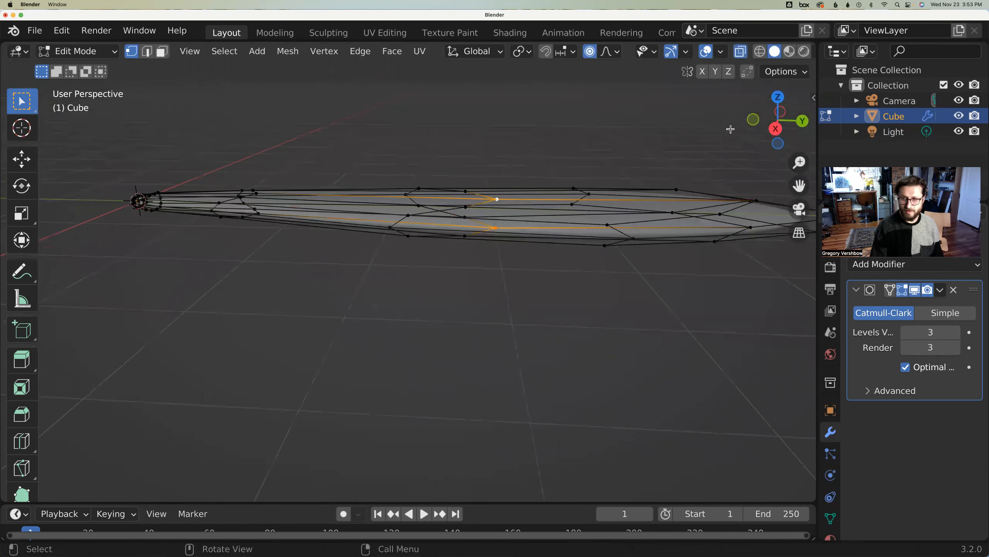
{"action": "left_click", "coordinate": [775, 128]}
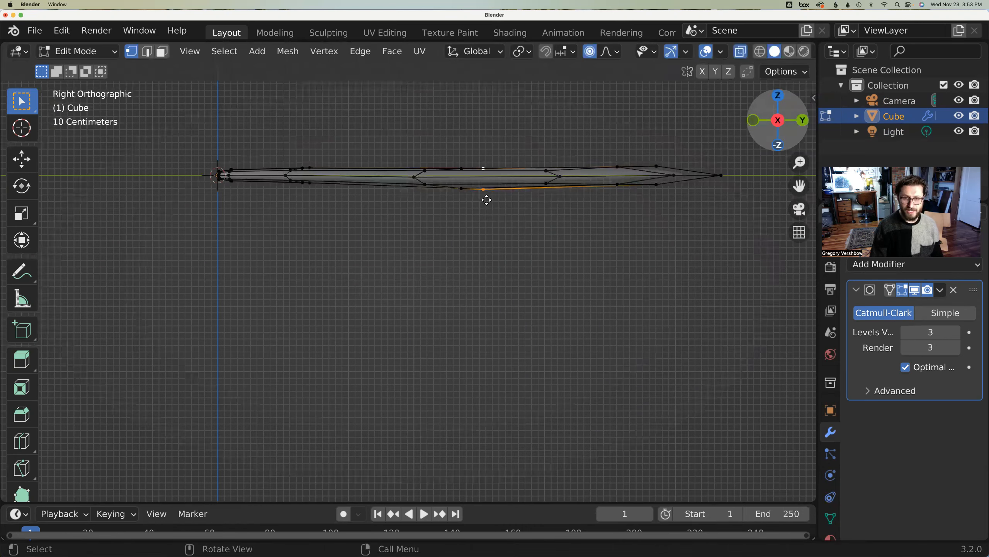
{"action": "key", "text": "g"}
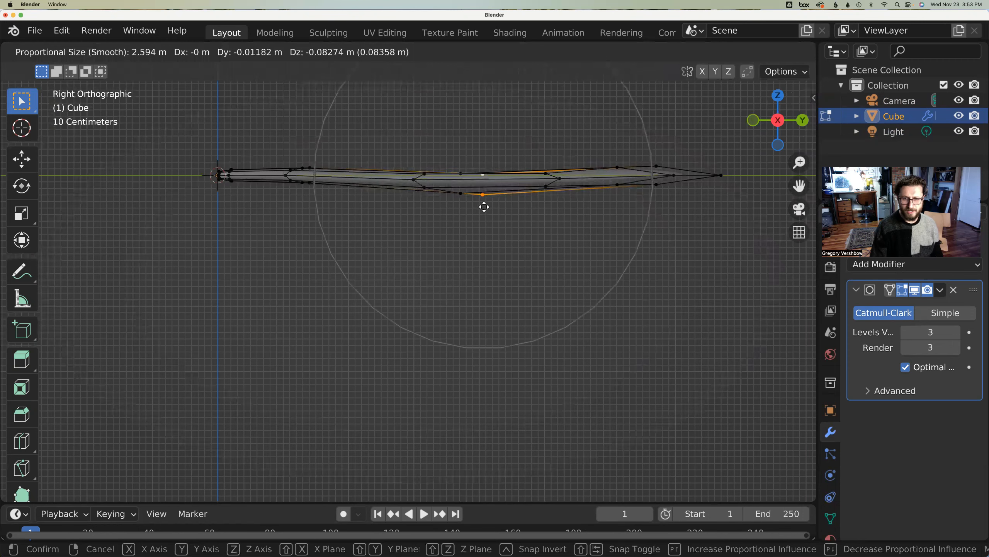
{"action": "left_click", "coordinate": [485, 202]}
{"action": "middle_click_drag", "start_coordinate": [490, 212], "coordinate": [485, 319]}
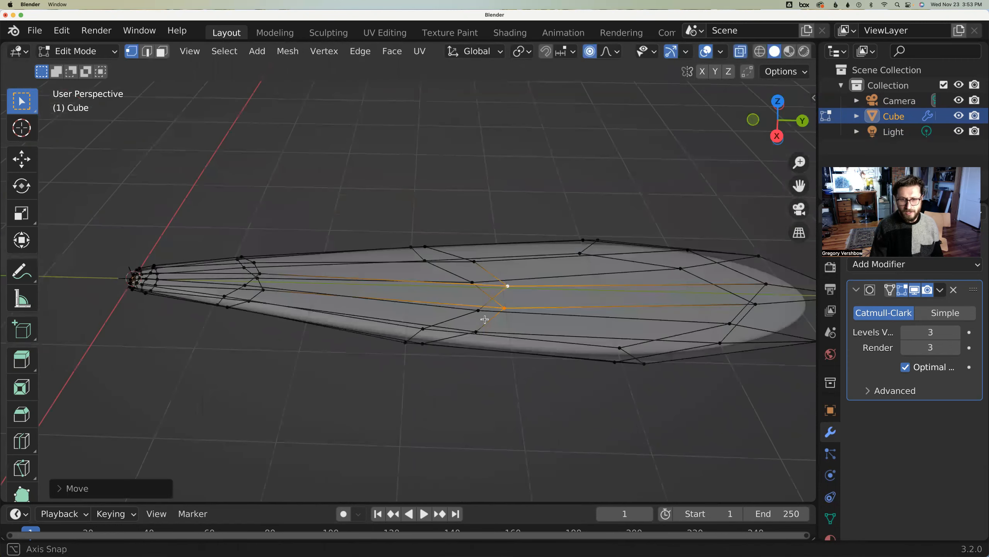
{"action": "key", "text": "alt+z"}
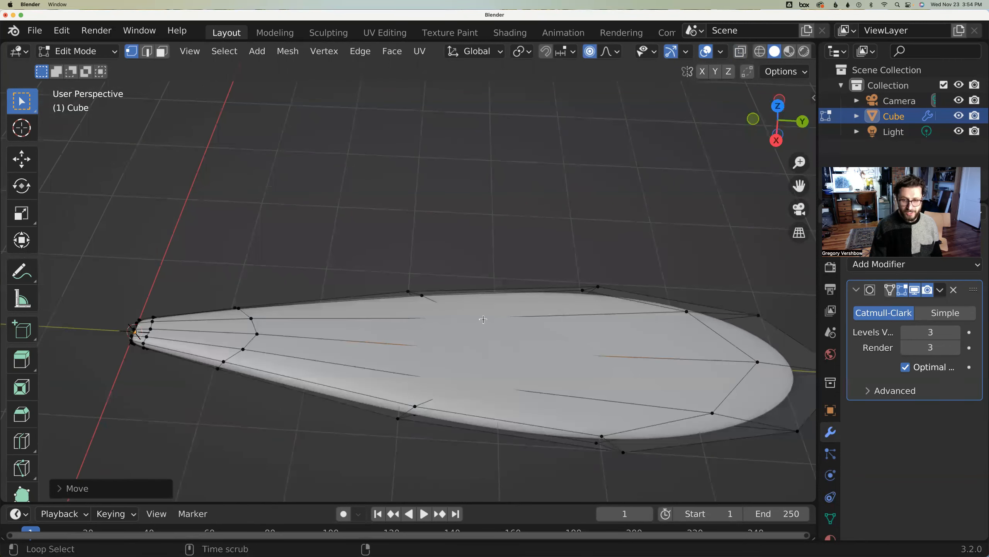
- In edge select mode, select the central lengthwise edges on both surfaces and proportionally lower them about 0.13 m along Z
{"action": "key", "text": "Tab"}
{"action": "middle_click_drag", "start_coordinate": [480, 321], "coordinate": [471, 261]}
{"action": "key", "text": "Tab"}
{"action": "middle_click_drag", "start_coordinate": [621, 256], "coordinate": [552, 302], "text": "shift"}
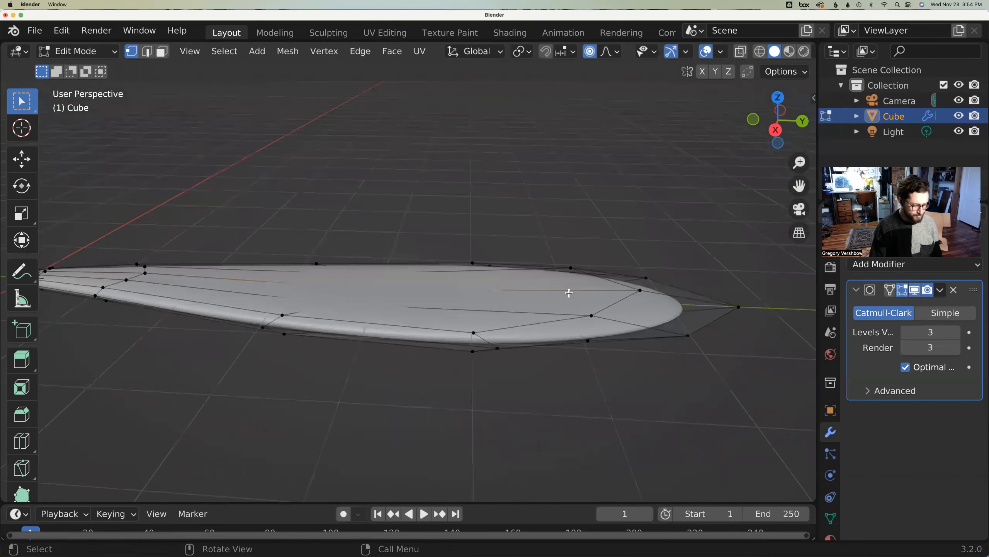
{"action": "key", "text": "2"}
{"action": "left_click", "coordinate": [550, 290], "text": "shift"}
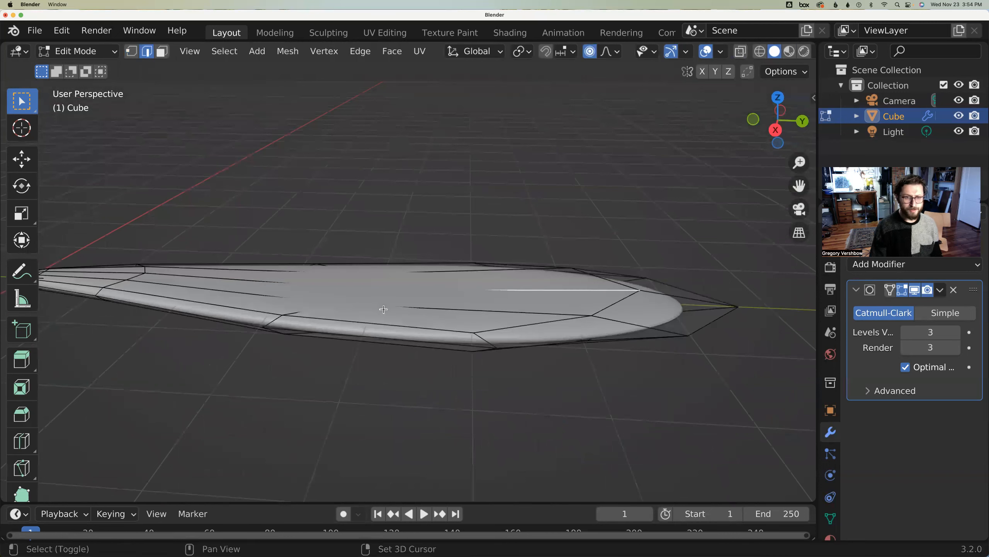
{"action": "left_click", "coordinate": [205, 279], "text": "shift"}
{"action": "middle_click_drag", "start_coordinate": [309, 257], "coordinate": [306, 267]}
{"action": "key", "text": "alt+z"}
{"action": "middle_click_drag", "start_coordinate": [294, 328], "coordinate": [304, 277]}
{"action": "middle_click_drag", "start_coordinate": [310, 180], "coordinate": [404, 263]}
{"action": "left_click", "coordinate": [417, 181], "text": "shift"}
{"action": "key", "text": "g"}
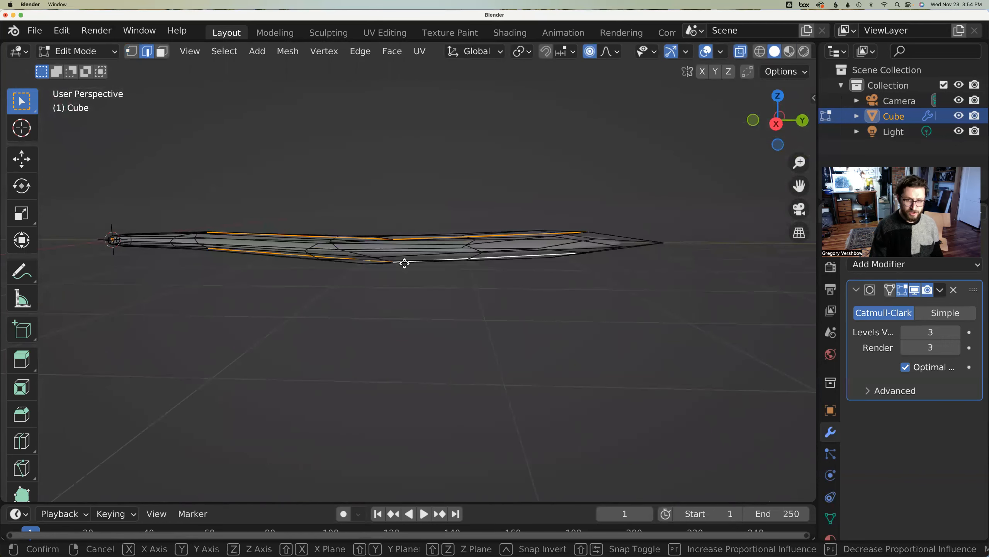
{"action": "key", "text": "z"}
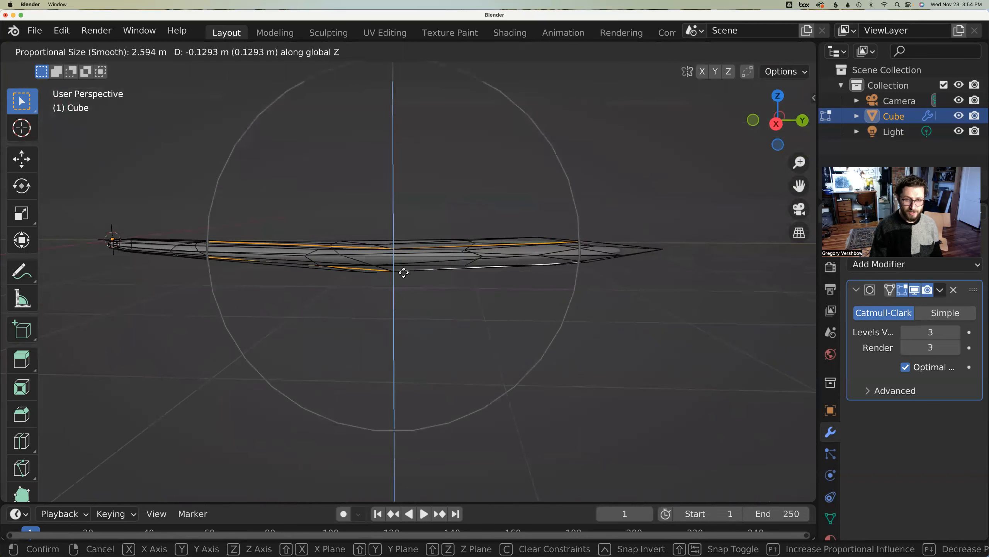
{"action": "left_click", "coordinate": [404, 272]}
- Proportionally lower the selected central lengthwise edges about 0.2 m along Z with an influence size of about 2.6 m, then return to Object Mode
{"action": "middle_click_drag", "start_coordinate": [386, 229], "coordinate": [446, 327]}
{"action": "key", "text": "Tab"}
{"action": "middle_click_drag", "start_coordinate": [491, 280], "coordinate": [413, 268]}
{"action": "key", "text": "Tab"}
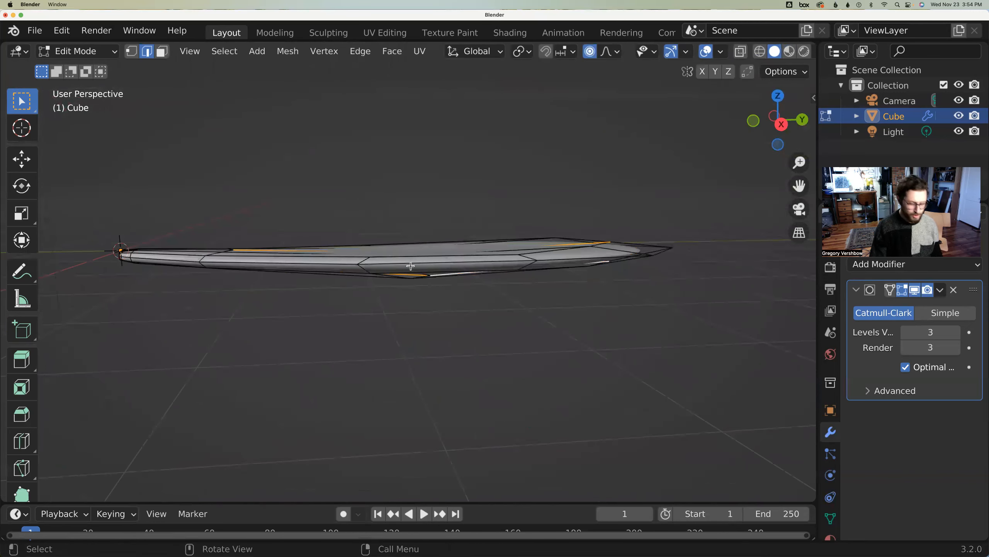
{"action": "key", "text": "g"}
{"action": "key", "text": "z"}
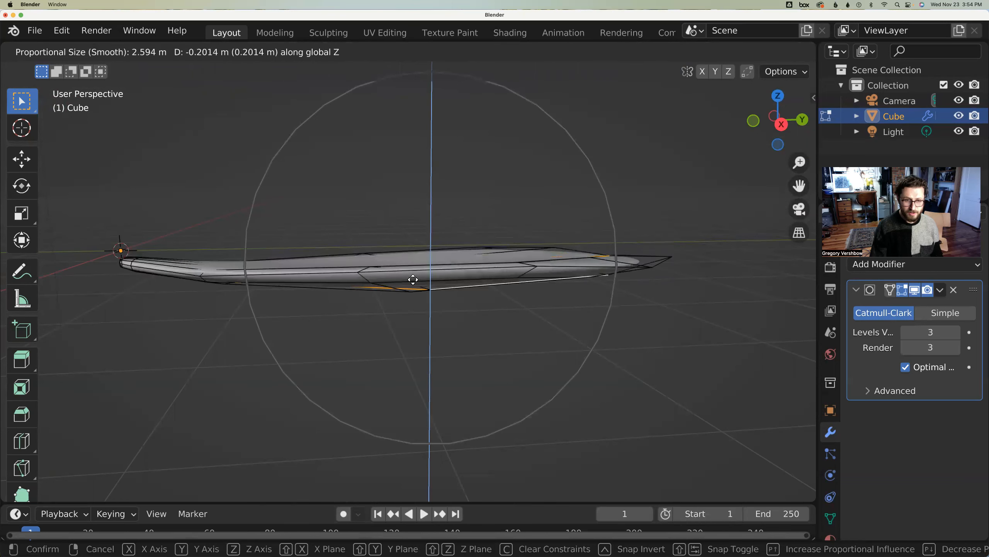
{"action": "left_click", "coordinate": [411, 279]}
{"action": "middle_click_drag", "start_coordinate": [412, 216], "coordinate": [409, 241]}
{"action": "key", "text": "Tab"}
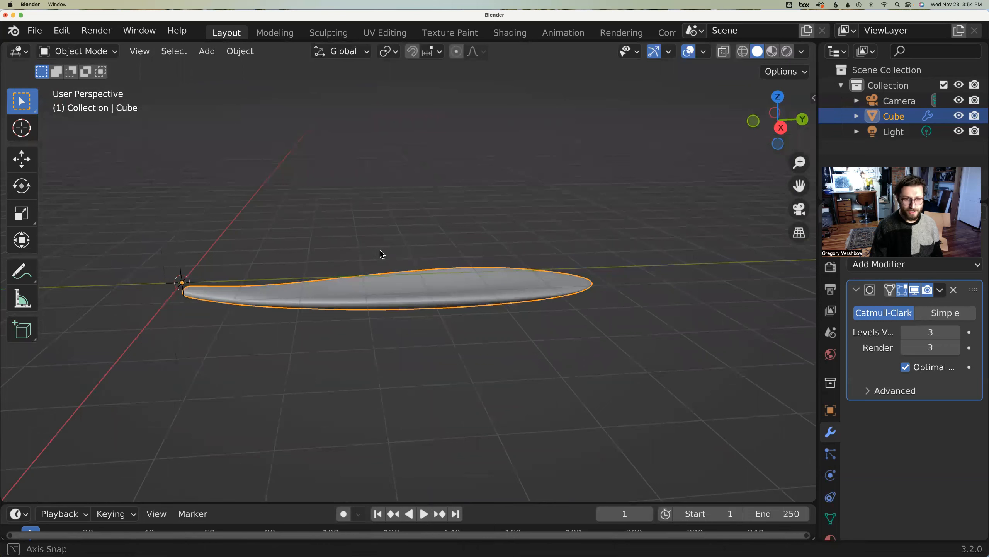
{"action": "middle_click_drag", "start_coordinate": [333, 336], "coordinate": [335, 318]}
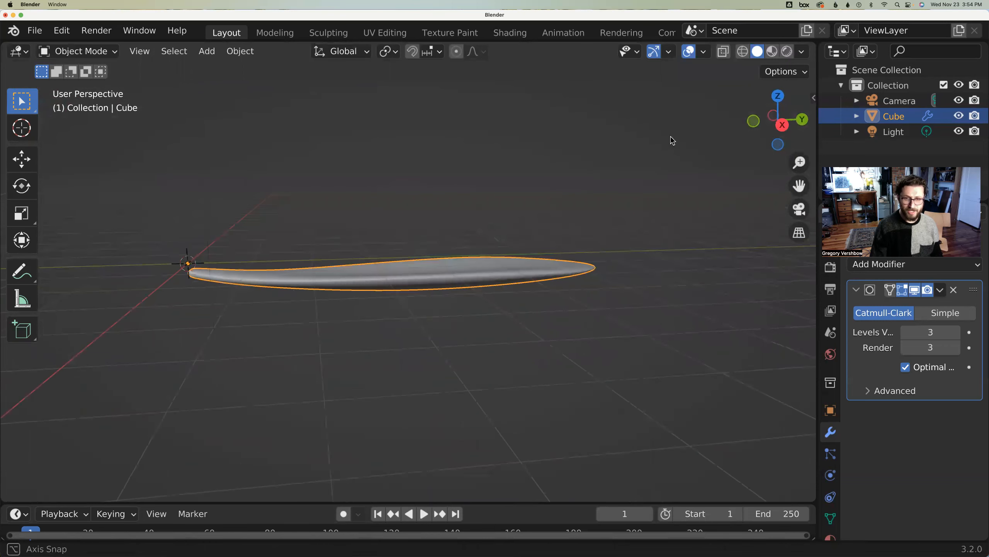
- In right orthographic view, turn off proportional editing and raise the petal's whole mesh about 0.14 m along Z to meet the origin
{"action": "left_click", "coordinate": [781, 123]}
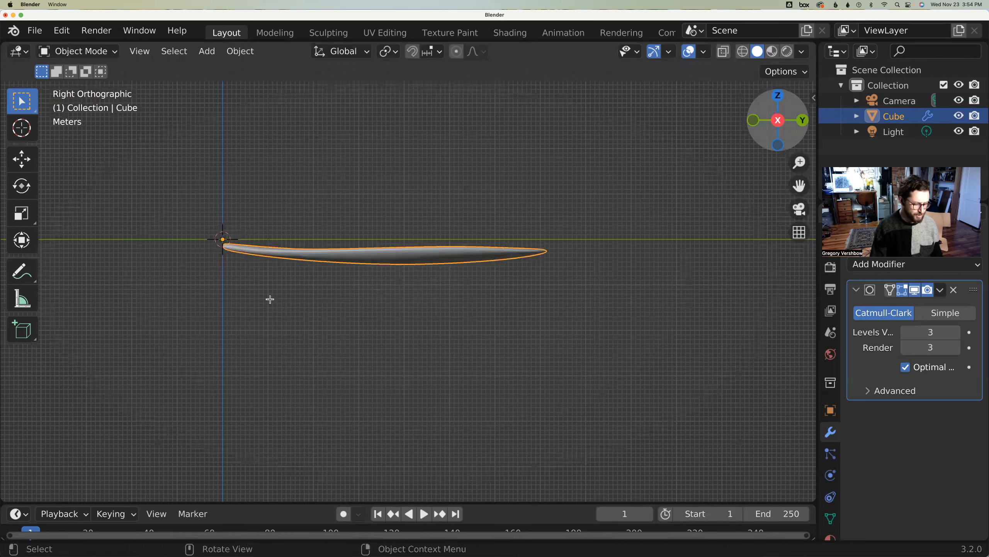
{"action": "key", "text": "Tab"}
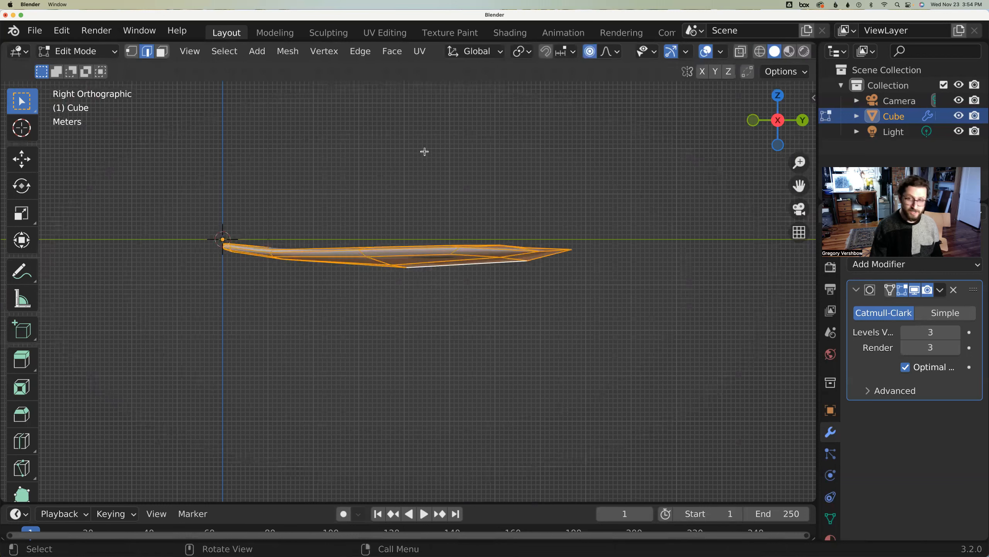
{"action": "left_click", "coordinate": [589, 51]}
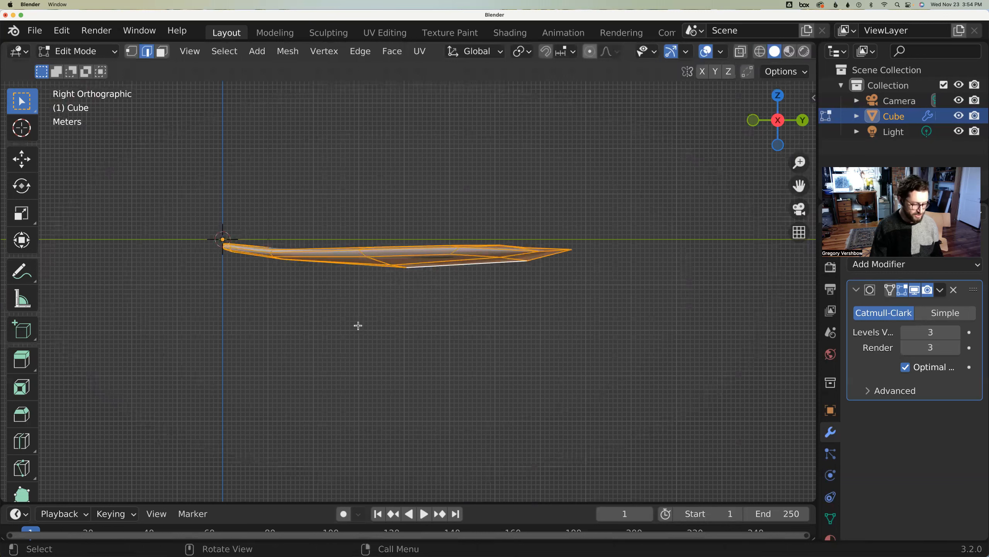
{"action": "key", "text": "g"}
{"action": "key", "text": "z"}
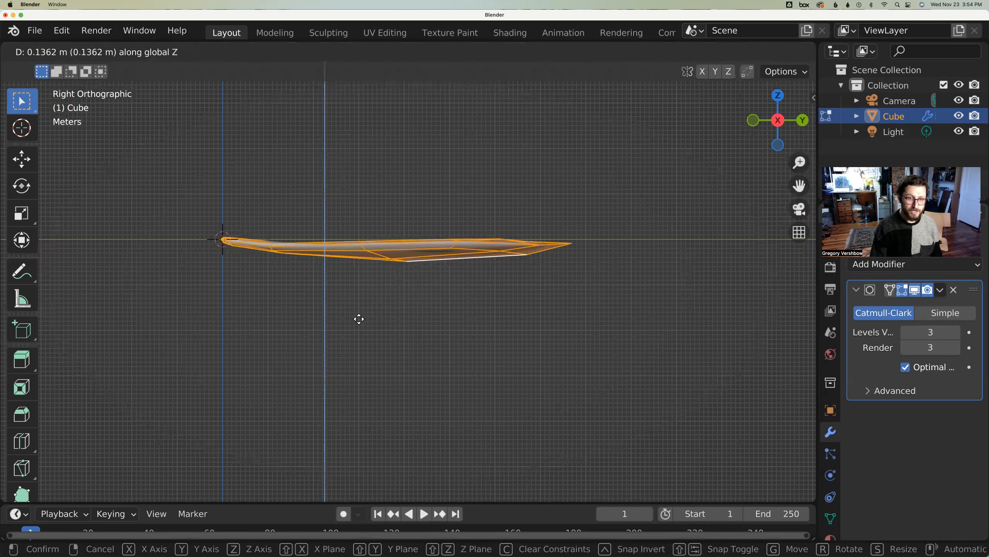
{"action": "left_click", "coordinate": [359, 318]}
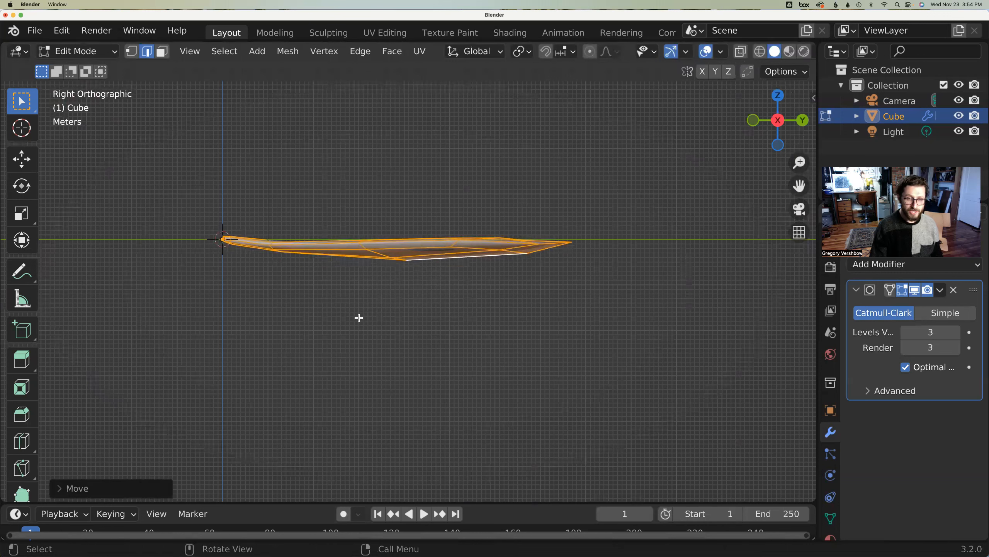
{"action": "middle_click_drag", "start_coordinate": [330, 202], "coordinate": [353, 267]}
{"action": "middle_click_drag", "start_coordinate": [358, 222], "coordinate": [360, 277]}
{"action": "key", "text": "Tab"}
- In Object Mode, move the petal slightly along the positive Y axis away from the world origin and deselect it
{"action": "scroll", "coordinate": [351, 218], "scroll_direction": "up", "scroll_amount": 4}
{"action": "scroll", "coordinate": [350, 219], "scroll_direction": "down", "scroll_amount": 3}
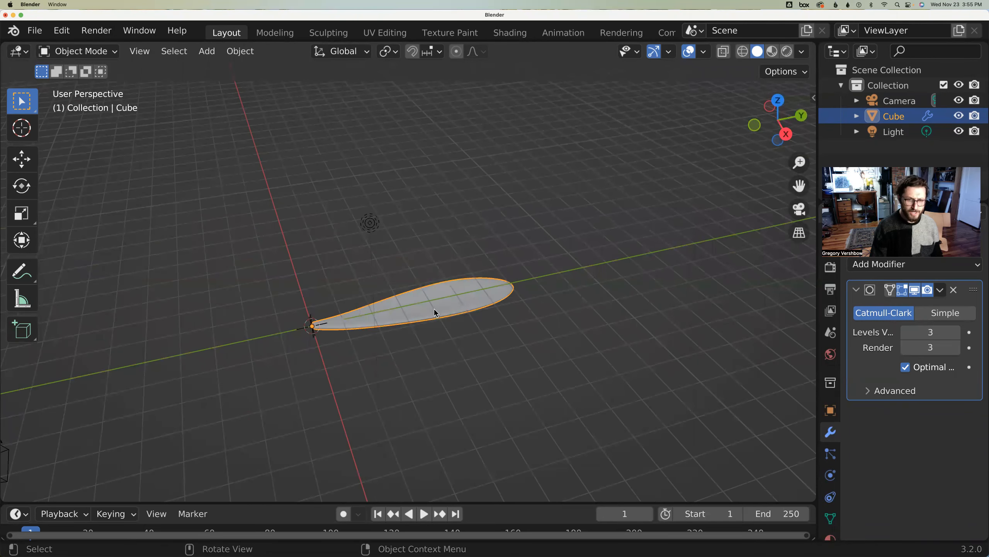
{"action": "key", "text": "g"}
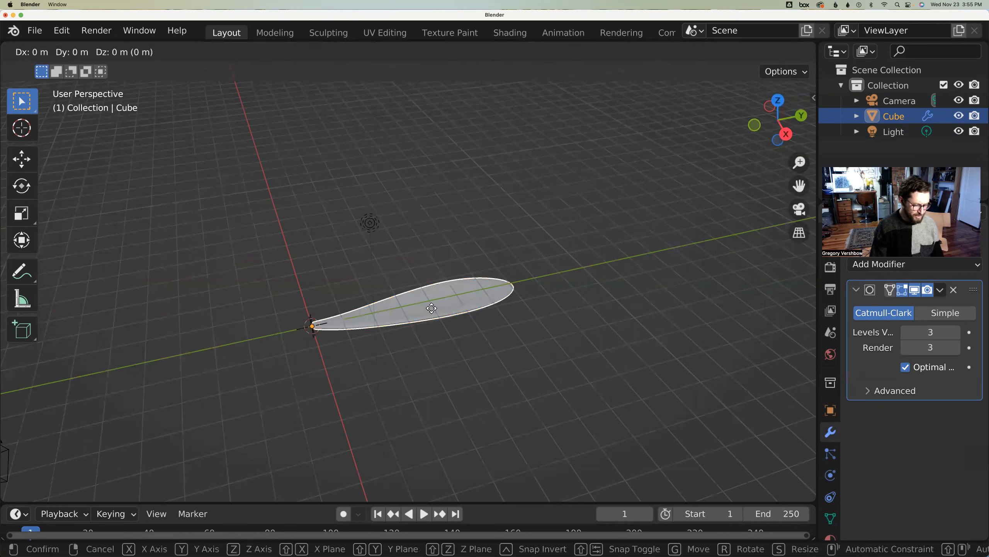
{"action": "key", "text": "y"}
{"action": "left_click", "coordinate": [393, 350]}
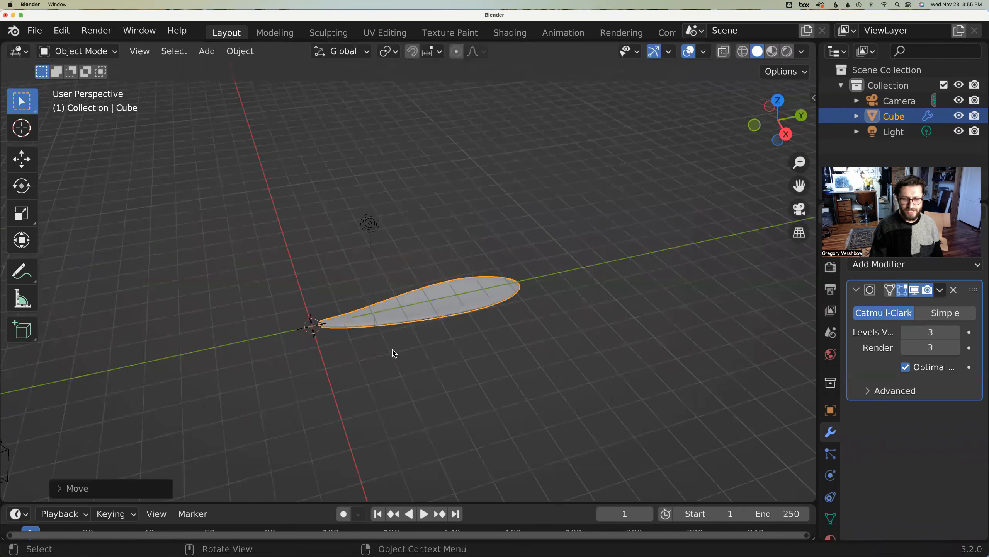
{"action": "left_click", "coordinate": [385, 365]}
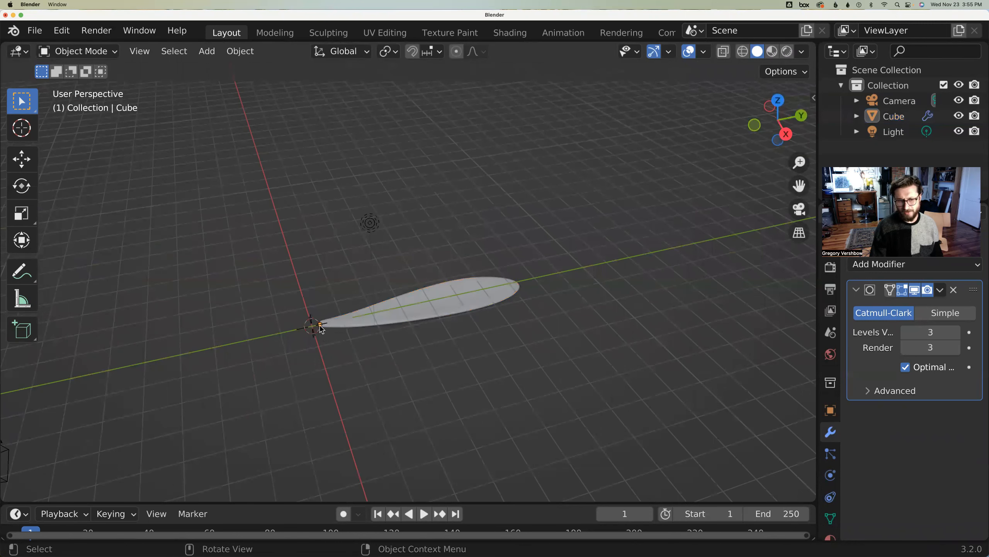
{"action": "middle_click_drag", "start_coordinate": [477, 330], "coordinate": [450, 366]}
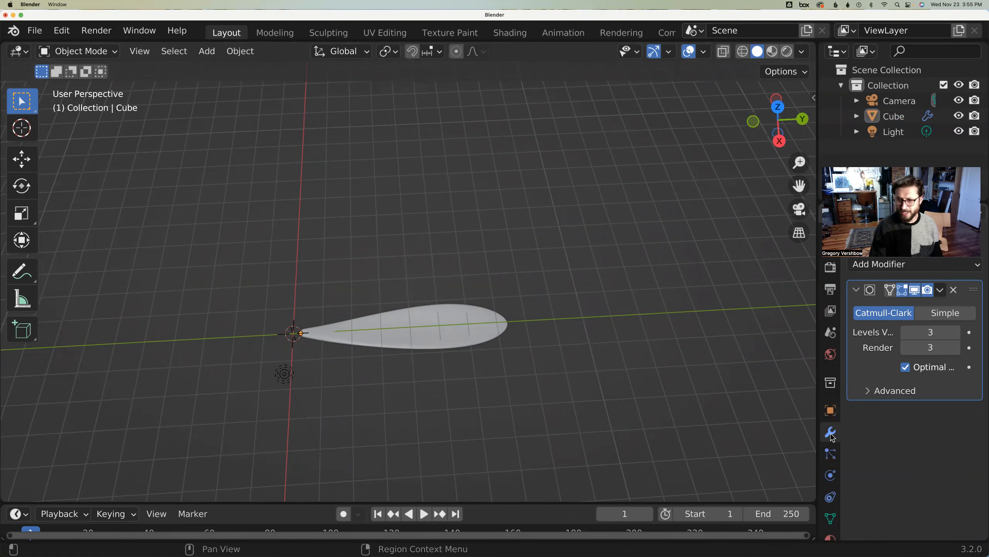
- Add an Array modifier to the petal below its Subdivision Surface modifier
{"action": "left_click", "coordinate": [921, 265]}
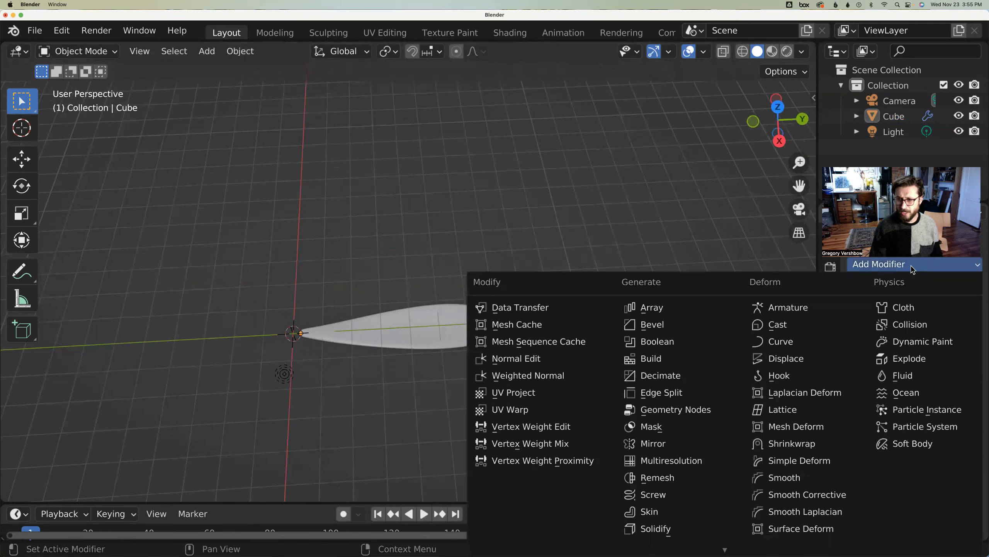
{"action": "left_click", "coordinate": [680, 309]}
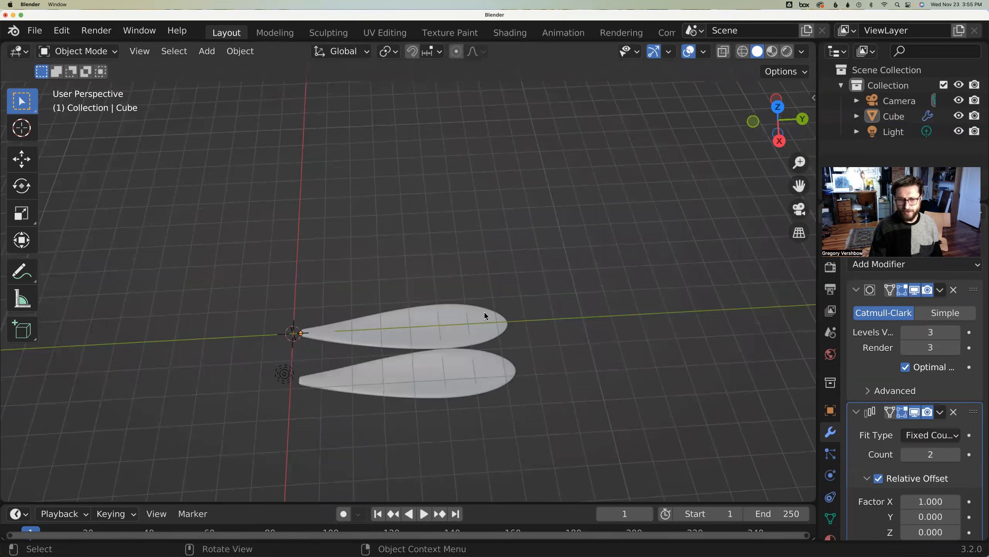
{"action": "middle_click_drag", "start_coordinate": [664, 431], "coordinate": [713, 431]}
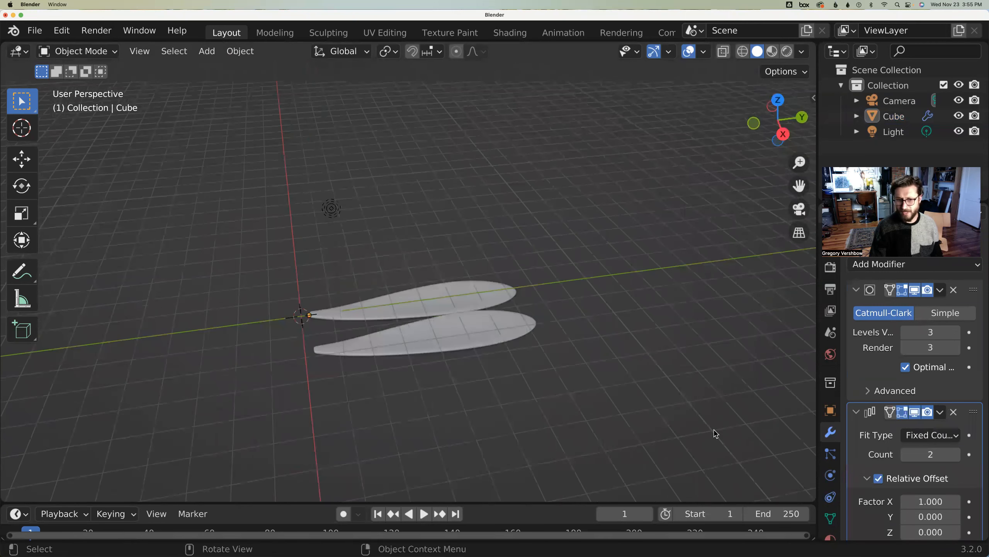
{"action": "scroll", "coordinate": [909, 429], "scroll_direction": "down", "scroll_amount": 5}
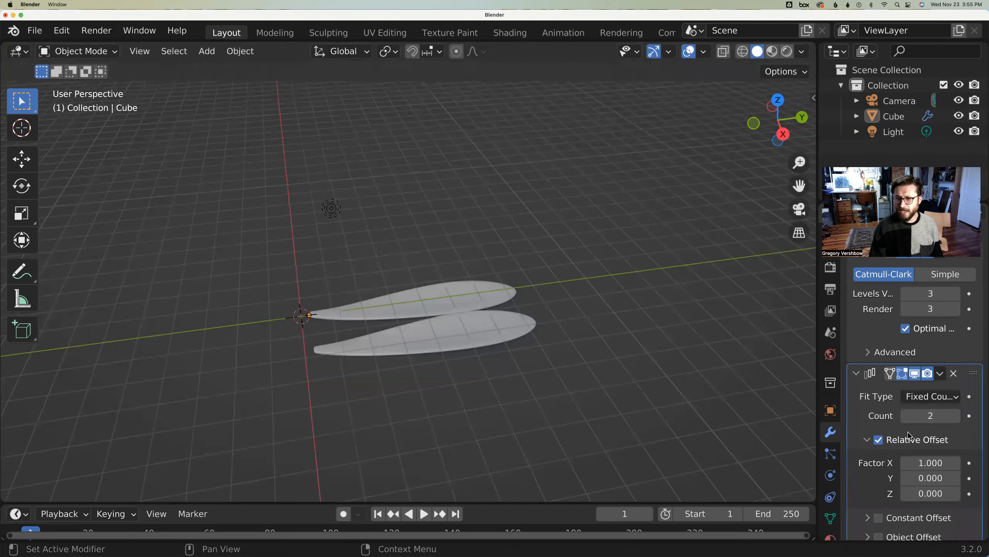
- Raise the Array modifier's count to 45
{"action": "scroll", "coordinate": [909, 436], "scroll_direction": "down", "scroll_amount": 1}
{"action": "left_click_drag", "start_coordinate": [929, 351], "coordinate": [980, 351]}
{"action": "scroll", "coordinate": [669, 337], "scroll_direction": "up", "scroll_amount": 1}
{"action": "scroll", "coordinate": [668, 342], "scroll_direction": "down", "scroll_amount": 1}
{"action": "scroll", "coordinate": [669, 345], "scroll_direction": "down", "scroll_amount": 4}
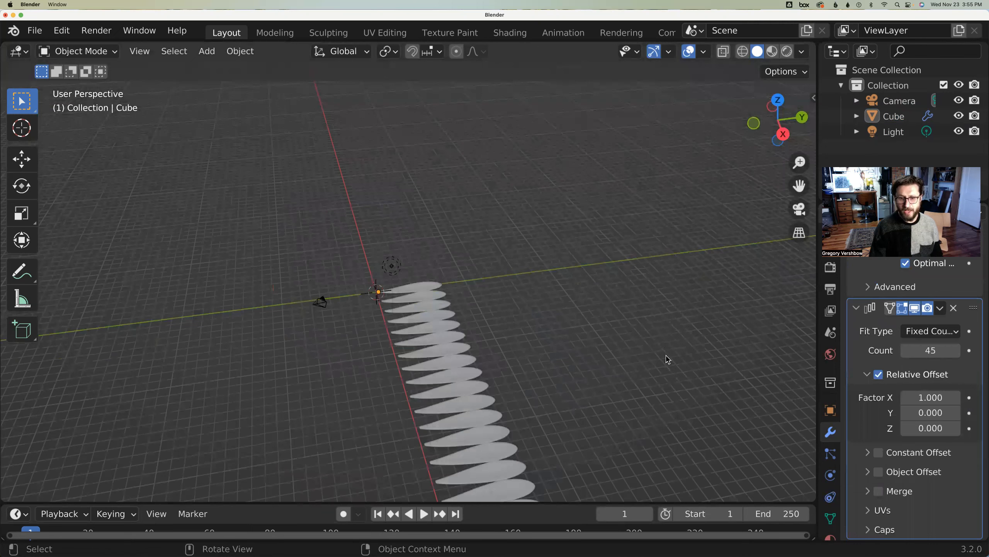
{"action": "middle_click_drag", "start_coordinate": [674, 361], "coordinate": [680, 372]}
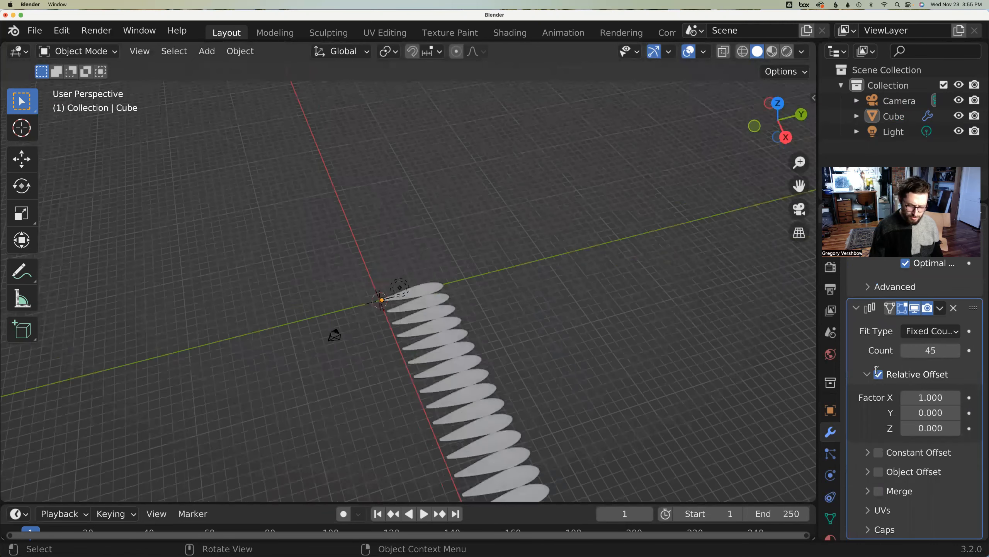
- Set the Array modifier's count to 16 petals
{"action": "type", "text": "16"}
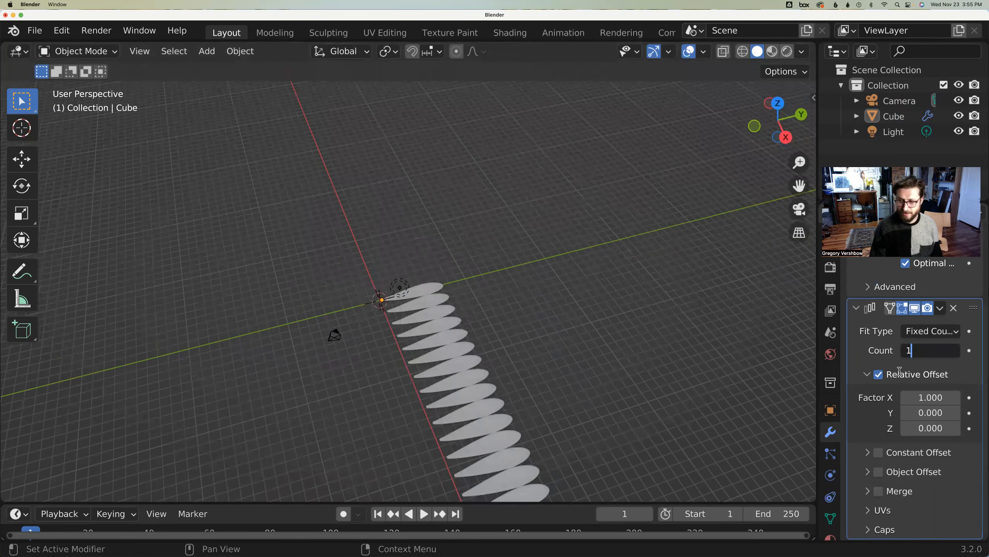
{"action": "key", "text": "Return"}
{"action": "scroll", "coordinate": [693, 396], "scroll_direction": "down", "scroll_amount": 1}
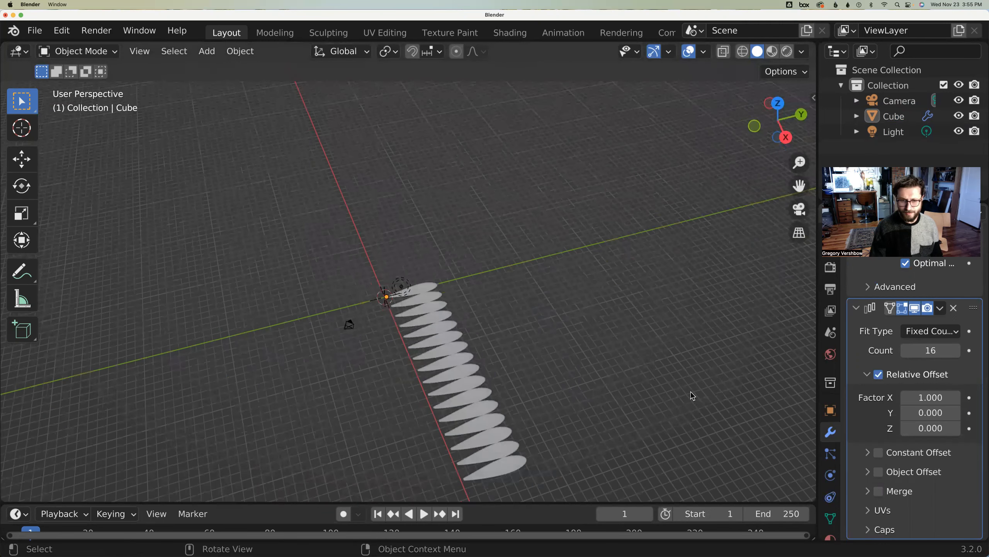
{"action": "scroll", "coordinate": [664, 381], "scroll_direction": "down", "scroll_amount": 5}
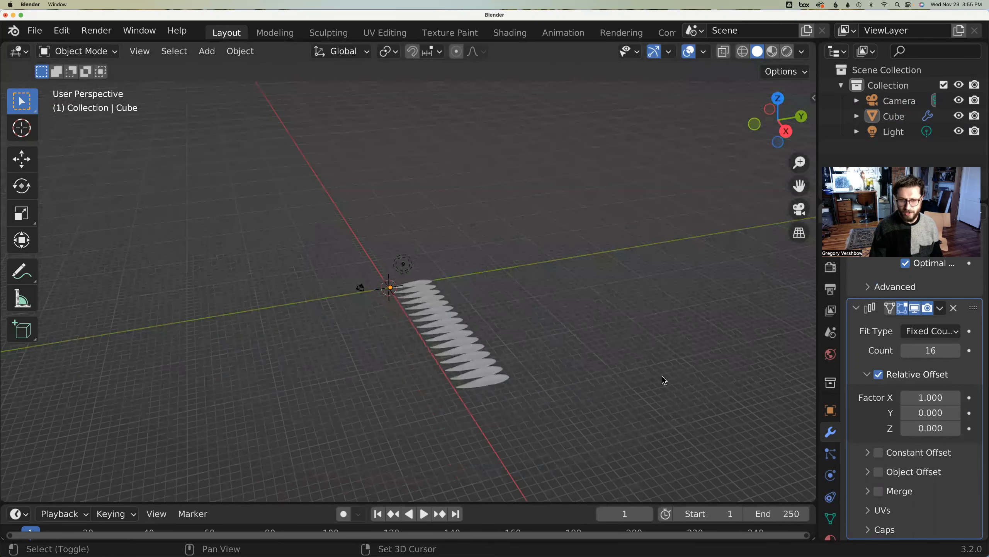
{"action": "scroll", "coordinate": [663, 380], "scroll_direction": "up", "scroll_amount": 2}
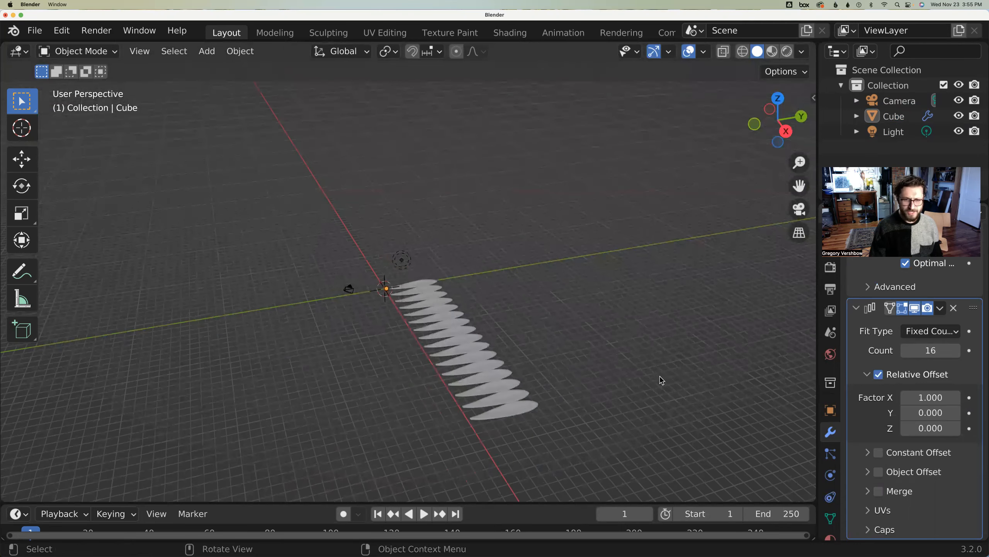
{"action": "scroll", "coordinate": [661, 380], "scroll_direction": "up", "scroll_amount": 3}
{"action": "scroll", "coordinate": [323, 326], "scroll_direction": "up", "scroll_amount": 2}
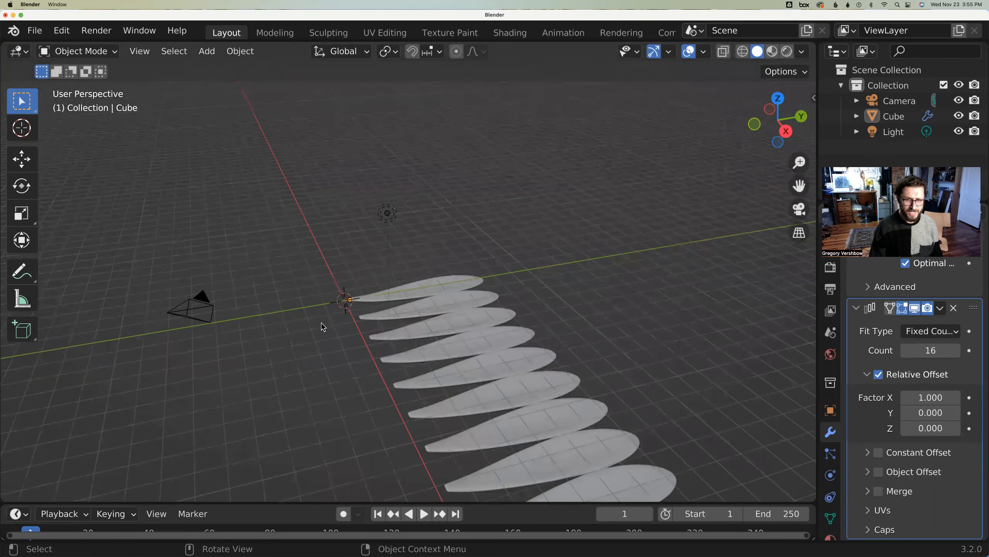
- Add a sphere-shaped Empty at the world origin, at the base of the first petal
{"action": "key", "text": "shift+a"}
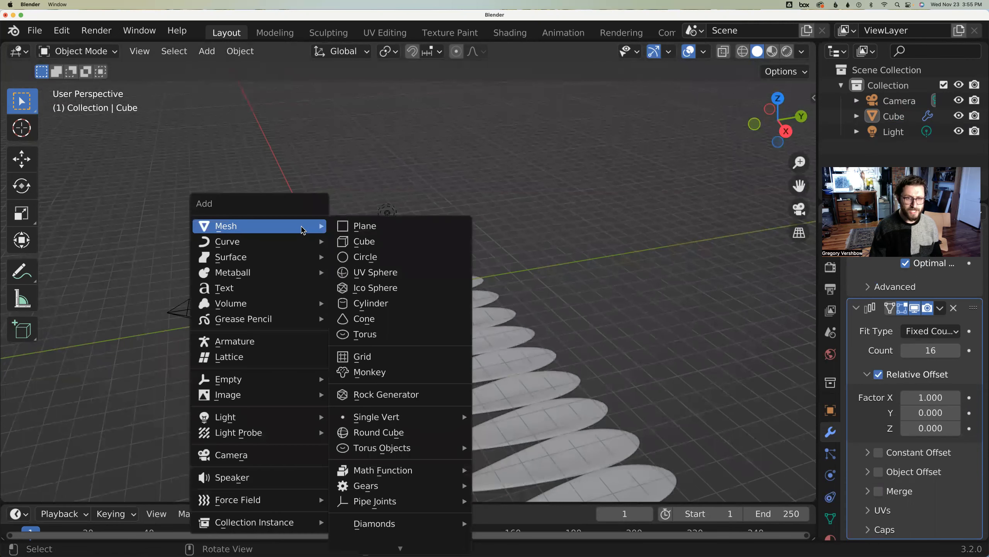
{"action": "mouse_move", "coordinate": [267, 389]}
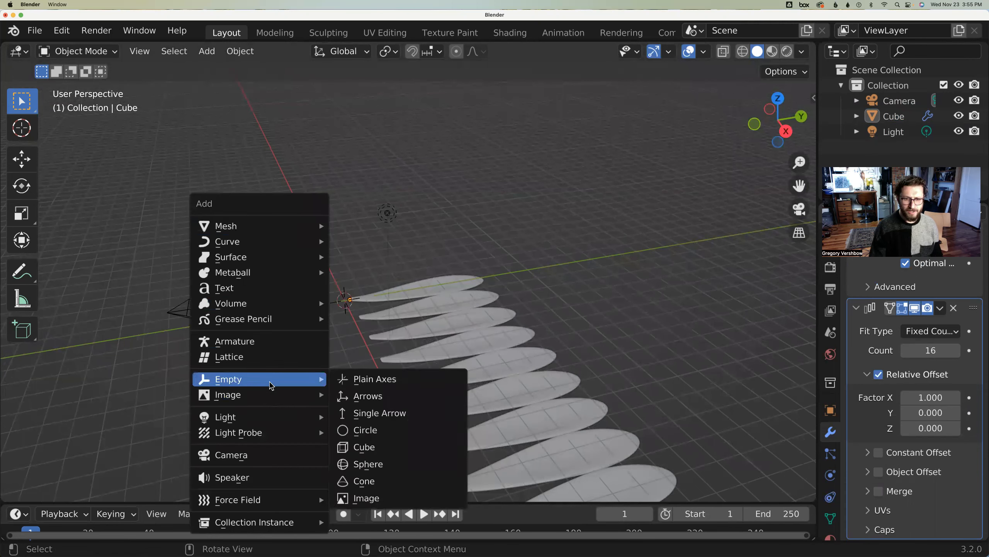
{"action": "left_click", "coordinate": [386, 467]}
{"action": "scroll", "coordinate": [339, 401], "scroll_direction": "right", "scroll_amount": 2}
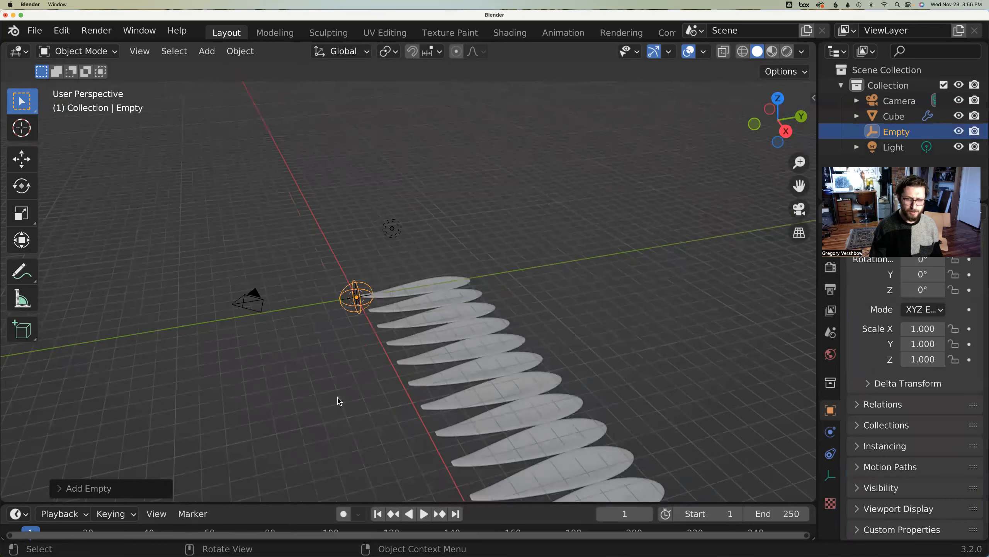
{"action": "scroll", "coordinate": [328, 394], "scroll_direction": "up", "scroll_amount": 6}
{"action": "scroll", "coordinate": [429, 275], "scroll_direction": "down", "scroll_amount": 5, "text": "shift"}
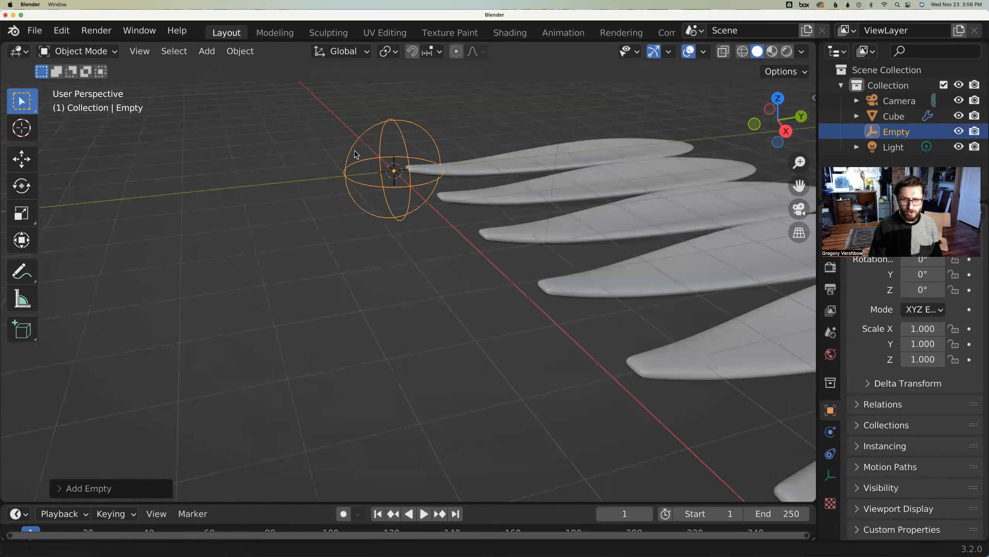
{"action": "scroll", "coordinate": [435, 213], "scroll_direction": "up", "scroll_amount": 3}
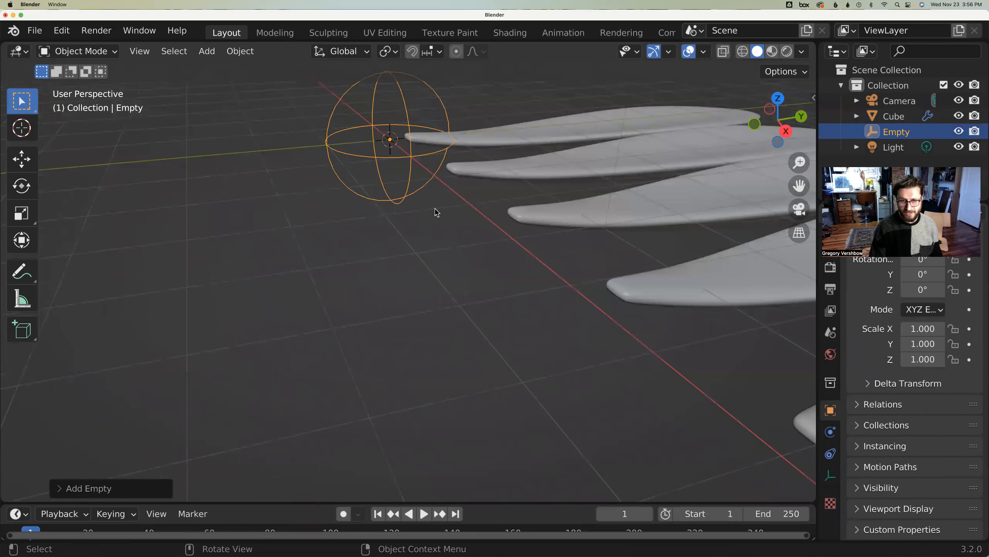
{"action": "scroll", "coordinate": [435, 215], "scroll_direction": "down", "scroll_amount": 8}
{"action": "scroll", "coordinate": [405, 220], "scroll_direction": "right", "scroll_amount": 4, "text": "shift"}
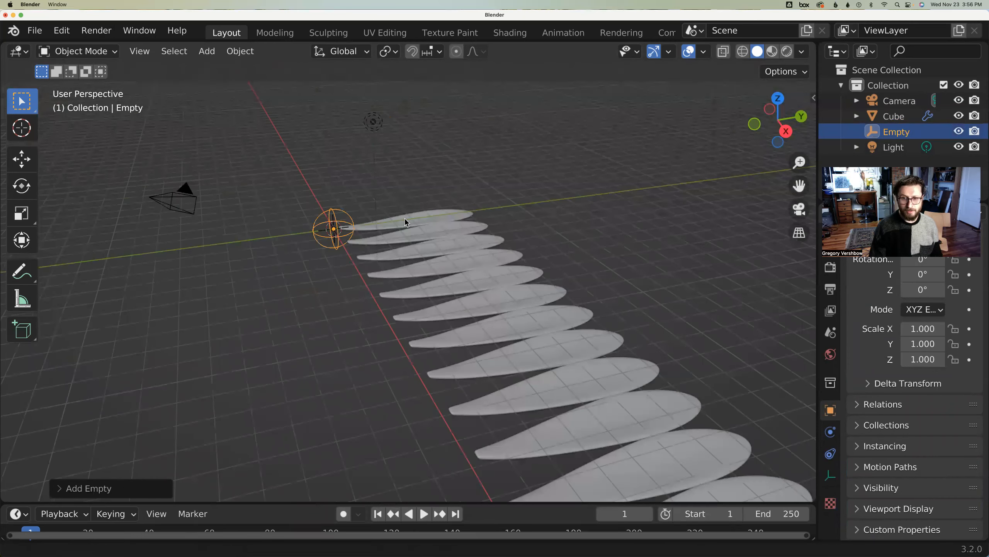
{"action": "scroll", "coordinate": [403, 220], "scroll_direction": "down", "scroll_amount": 4, "text": "ctrl"}
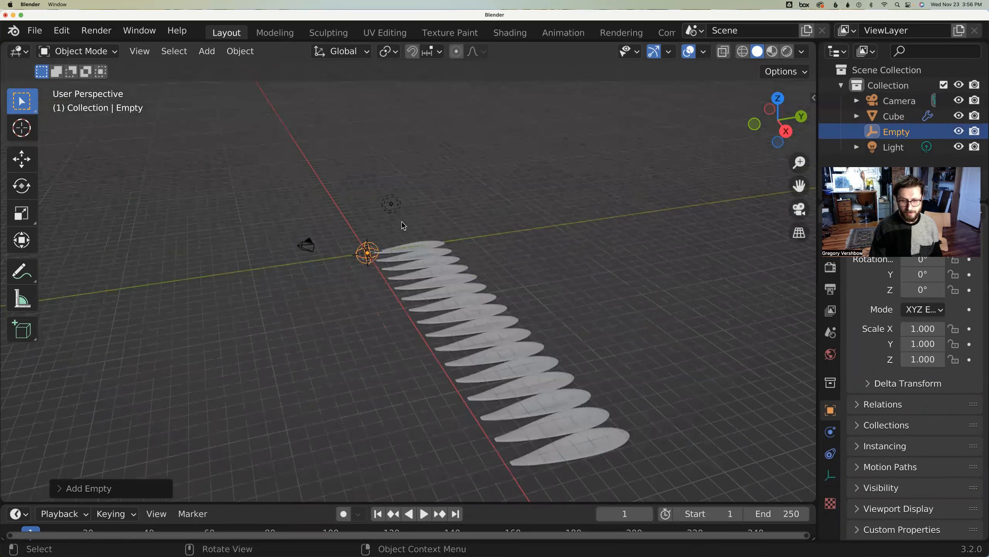
- Select the petal array and switch its Array modifier from Relative Offset to Object Offset
{"action": "left_click", "coordinate": [408, 250]}
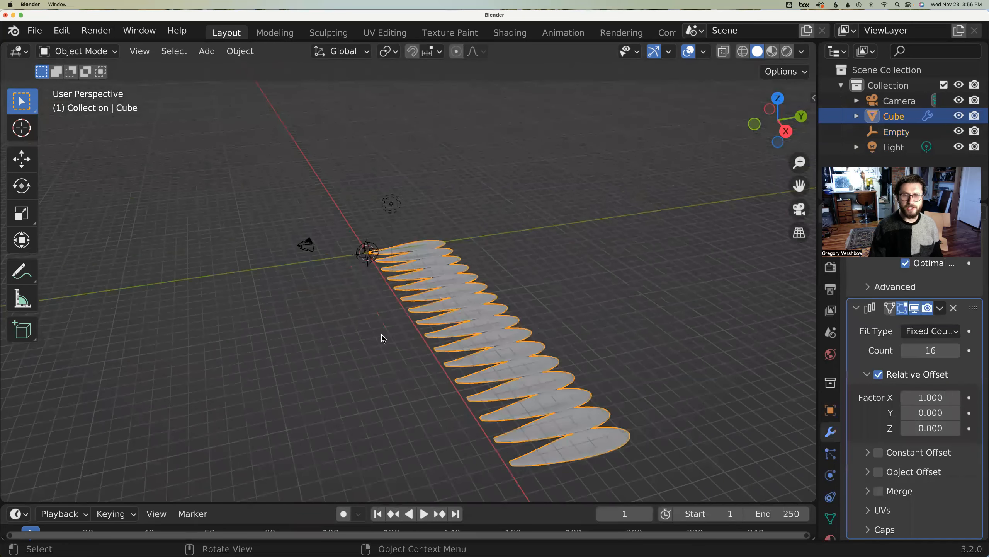
{"action": "left_click", "coordinate": [879, 374]}
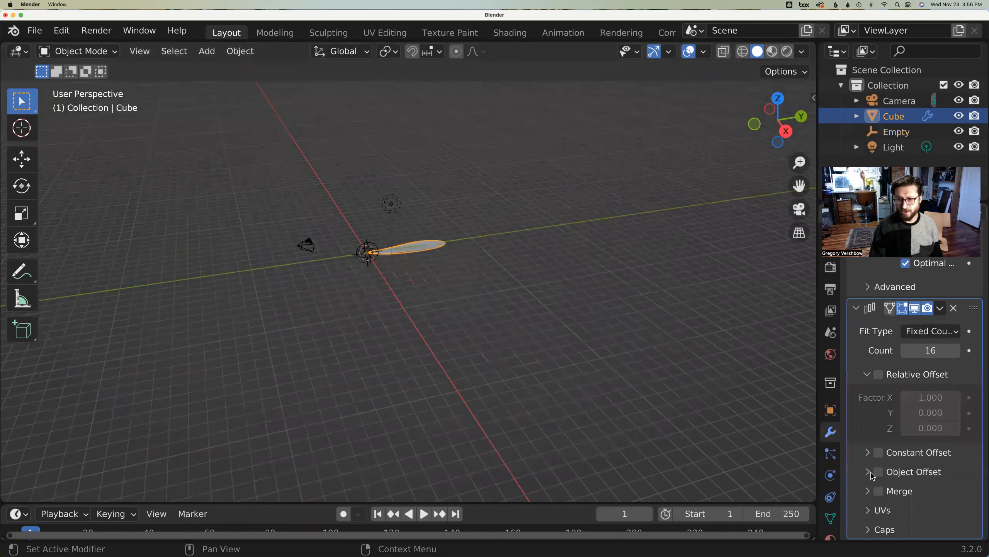
{"action": "left_click", "coordinate": [878, 472]}
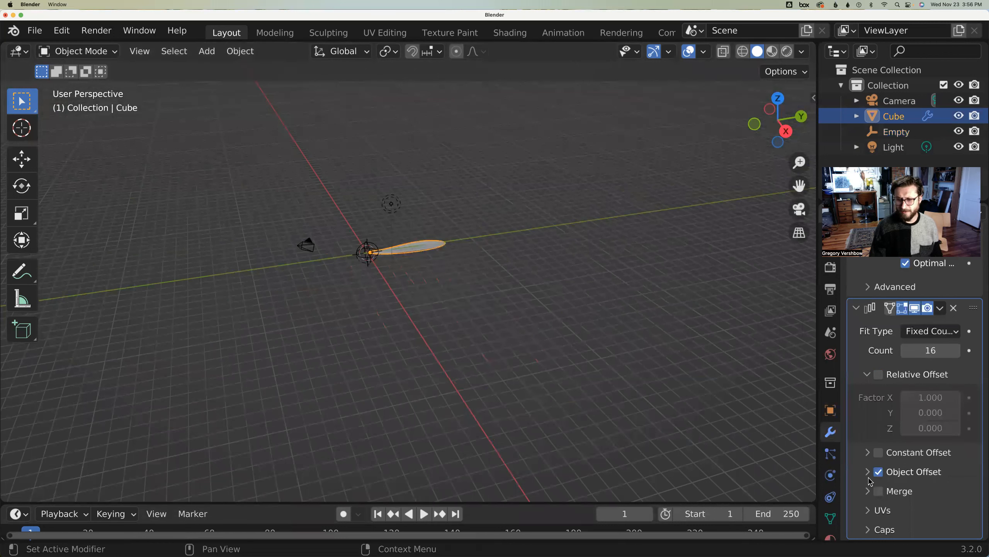
- Assign the Empty as the offset object in the petal's Array modifier
{"action": "left_click", "coordinate": [868, 472]}
{"action": "left_click", "coordinate": [956, 498]}
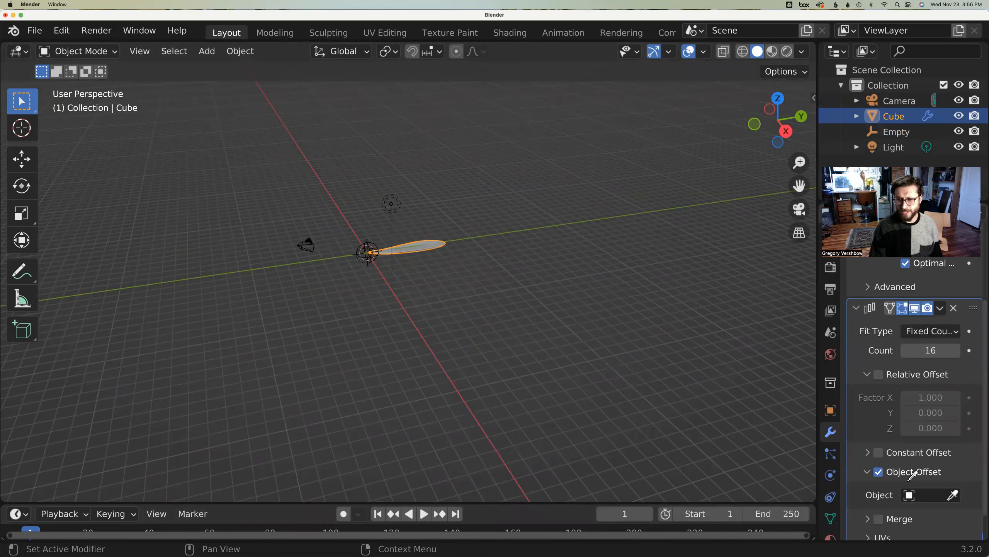
{"action": "left_click", "coordinate": [377, 236]}
{"action": "middle_click_drag", "start_coordinate": [385, 274], "coordinate": [398, 345]}
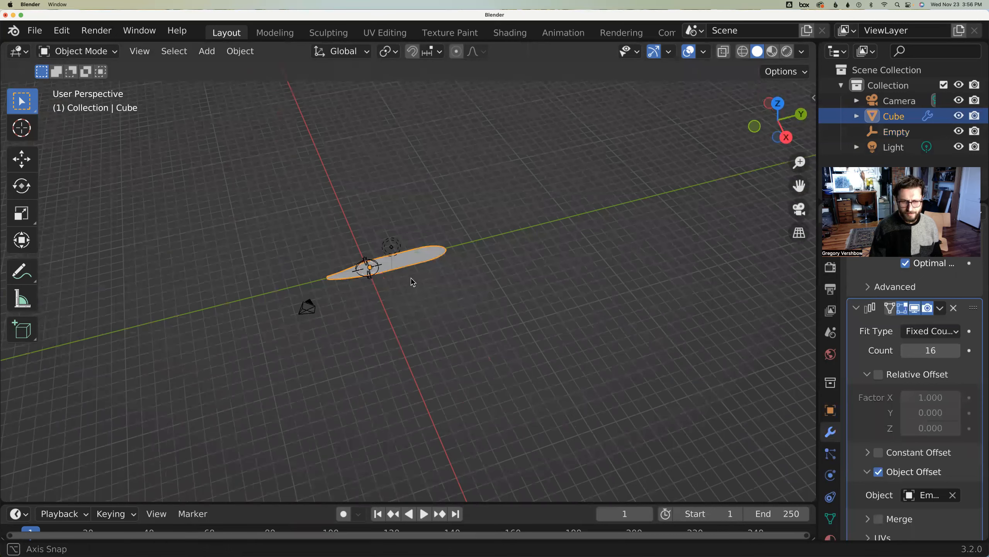
{"action": "middle_click_drag", "start_coordinate": [397, 280], "coordinate": [414, 289]}
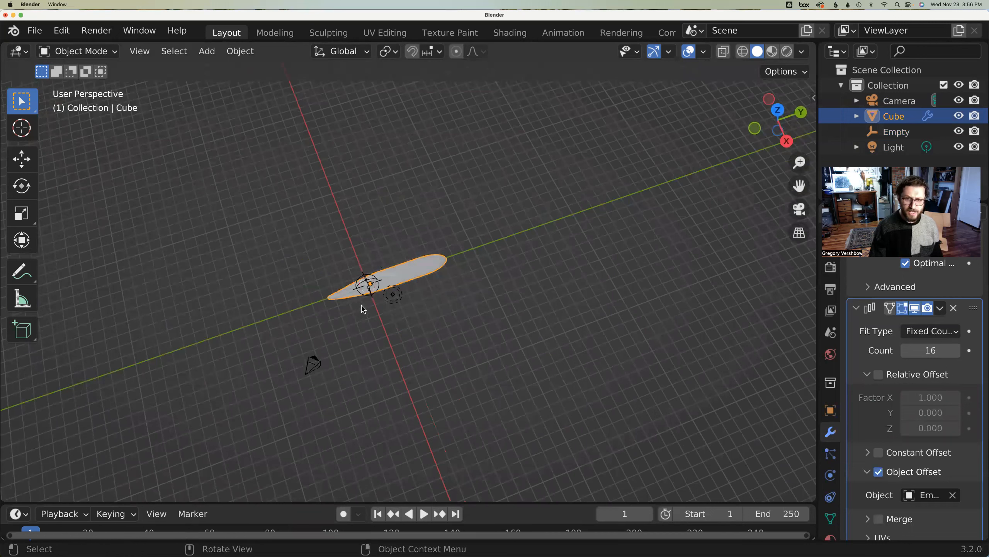
- Show the petal's transform values and apply its location so its origin sits at the world origin
{"action": "left_click", "coordinate": [409, 321]}
{"action": "left_click", "coordinate": [442, 267]}
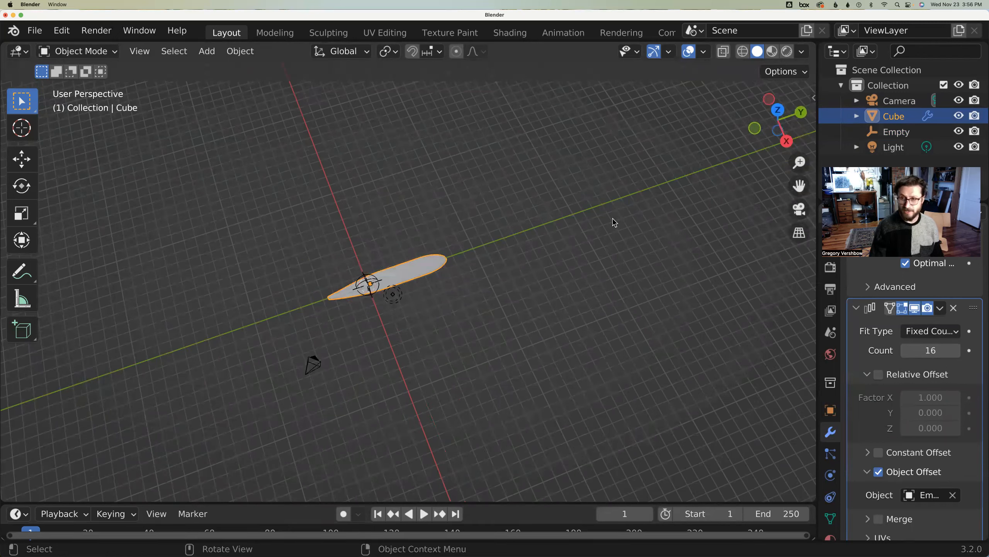
{"action": "key", "text": "n"}
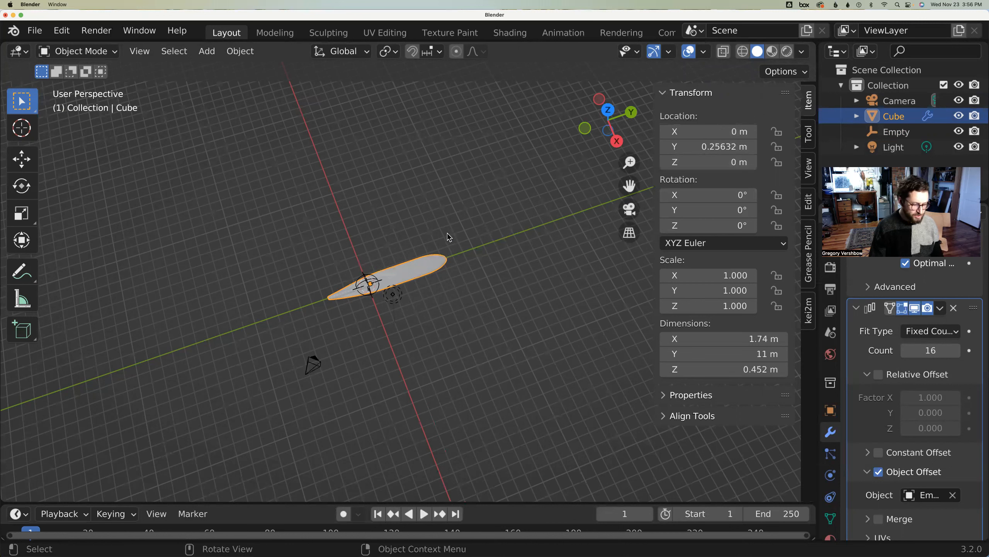
{"action": "key", "text": "ctrl+a"}
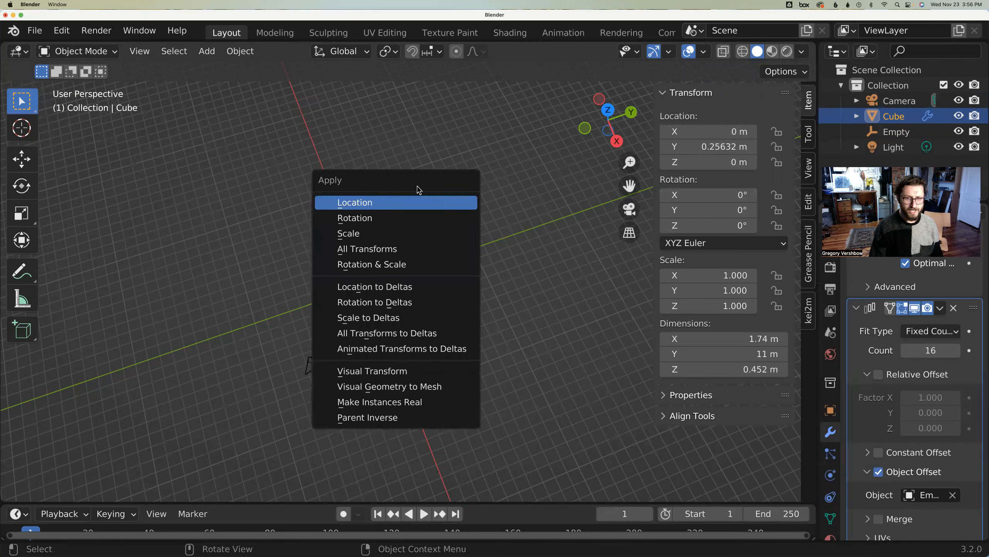
{"action": "left_click", "coordinate": [406, 206]}
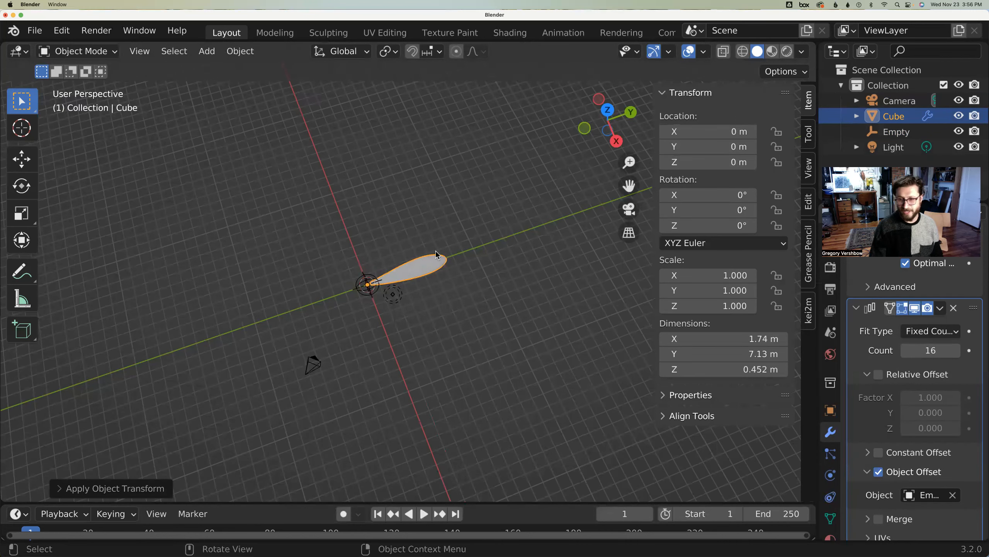
- Select the Empty and, in top view, rotate it about 22.6° around Z to fan the petals into a full circle
{"action": "left_click", "coordinate": [414, 318]}
{"action": "scroll", "coordinate": [395, 324], "scroll_direction": "down", "scroll_amount": 1}
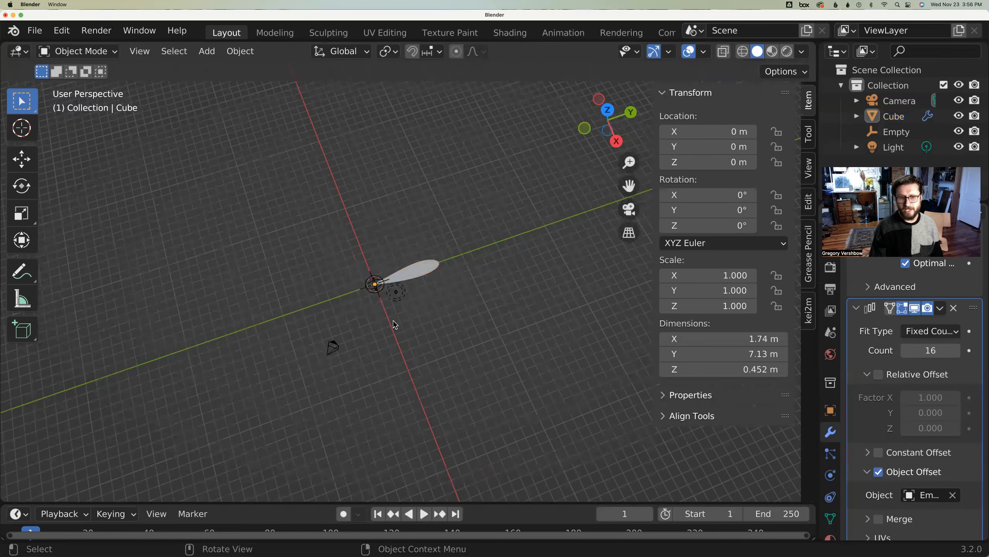
{"action": "scroll", "coordinate": [390, 324], "scroll_direction": "up", "scroll_amount": 6}
{"action": "middle_click_drag", "start_coordinate": [390, 324], "coordinate": [370, 275]}
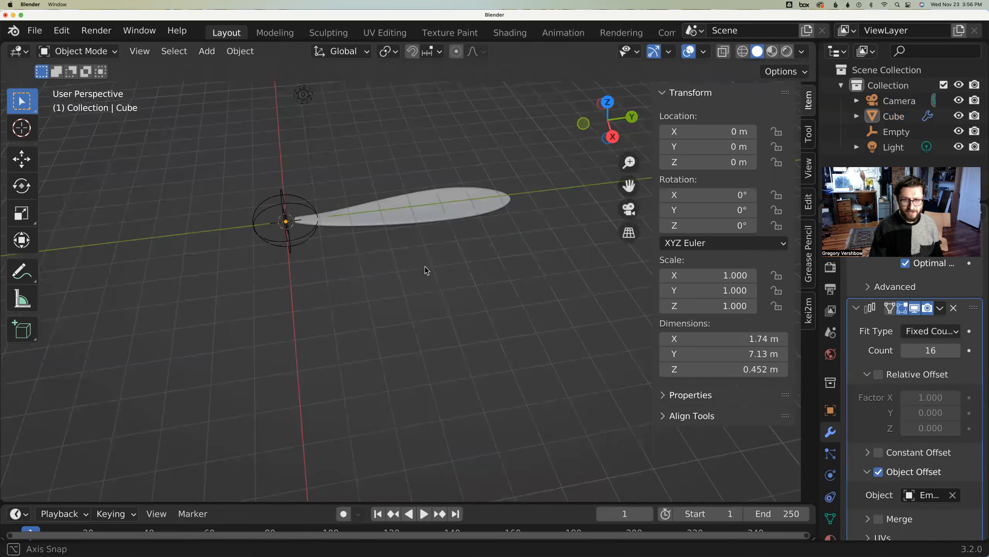
{"action": "left_click", "coordinate": [325, 268]}
{"action": "mouse_move", "coordinate": [382, 285]}
{"action": "middle_mouse_down"}
{"action": "mouse_move", "coordinate": [388, 312]}
{"action": "mouse_move", "coordinate": [363, 286]}
{"action": "middle_mouse_up"}
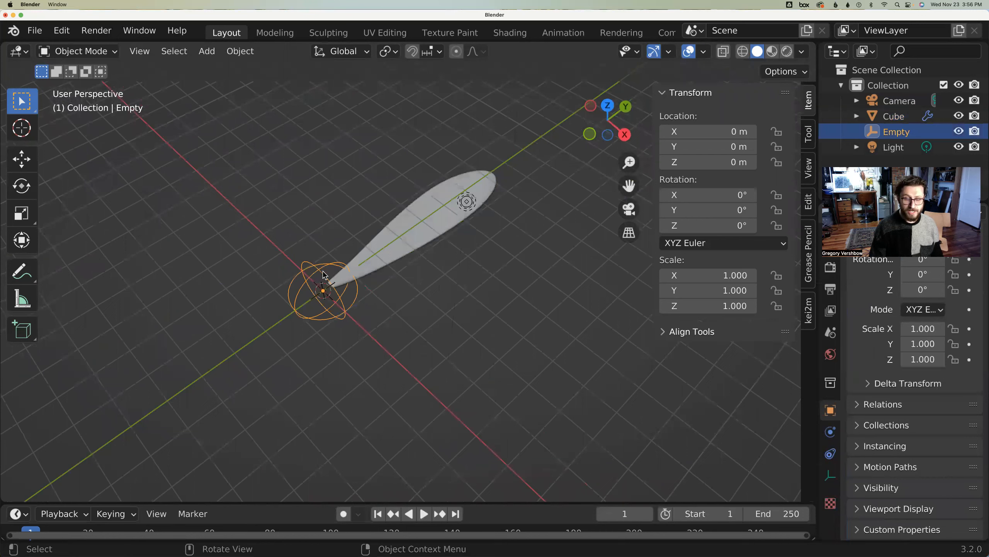
{"action": "left_click", "coordinate": [606, 107]}
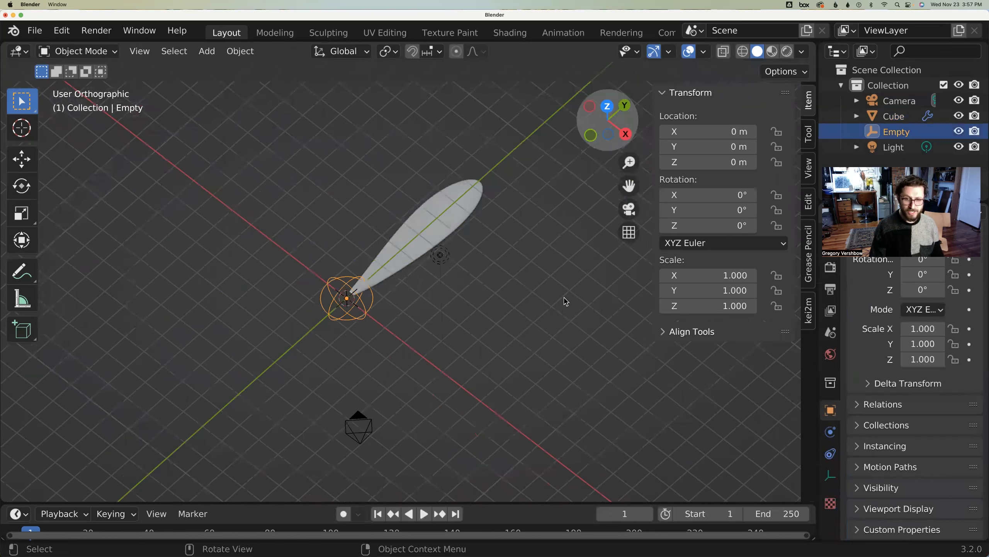
{"action": "key", "text": "KP_7"}
{"action": "key", "text": "s"}
{"action": "key", "text": "r"}
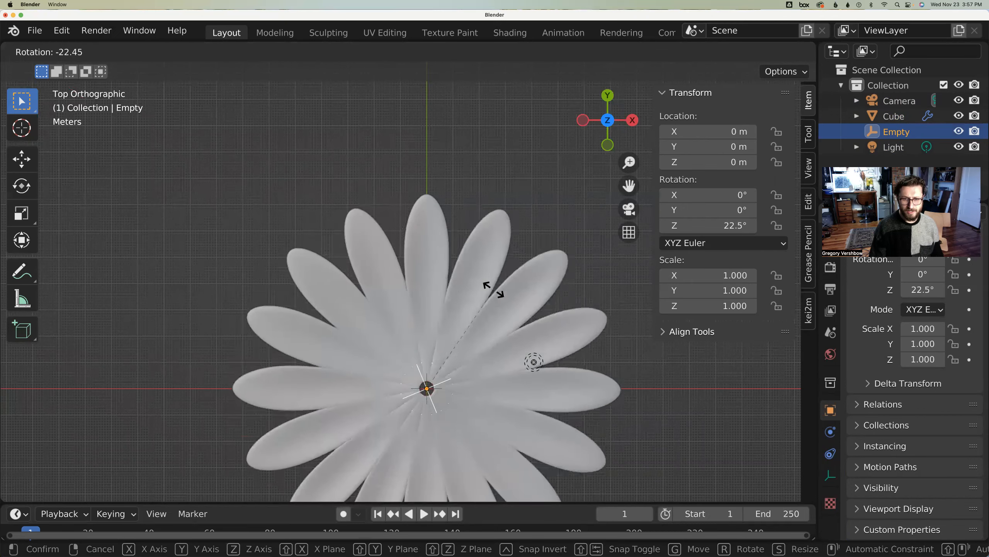
{"action": "left_click", "coordinate": [494, 287]}
- In Edit Mode on the petal mesh, rotate the whole petal about 5° around the global Y axis, then return to Object Mode
{"action": "middle_click_drag", "start_coordinate": [630, 374], "coordinate": [461, 305]}
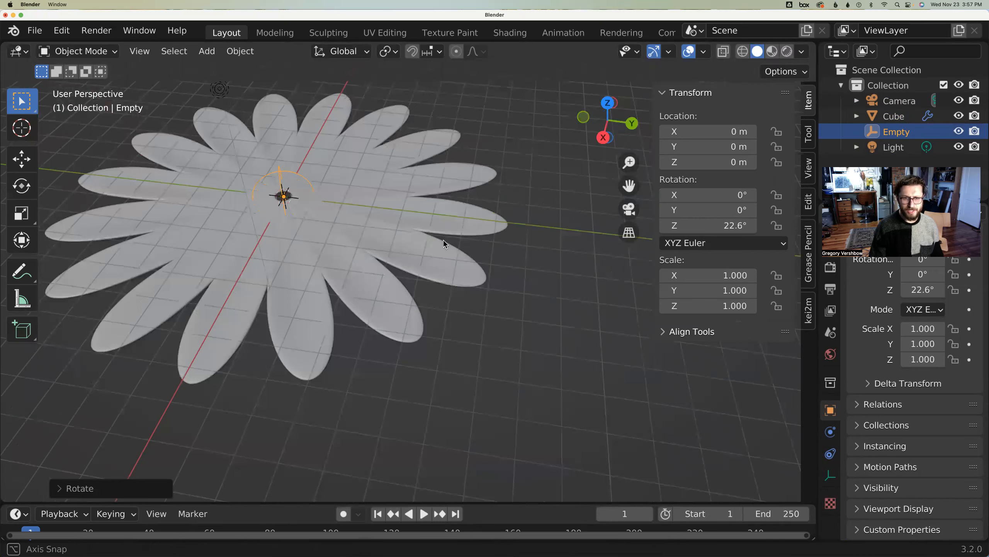
{"action": "middle_click_drag", "start_coordinate": [444, 240], "coordinate": [416, 240]}
{"action": "left_click", "coordinate": [448, 280]}
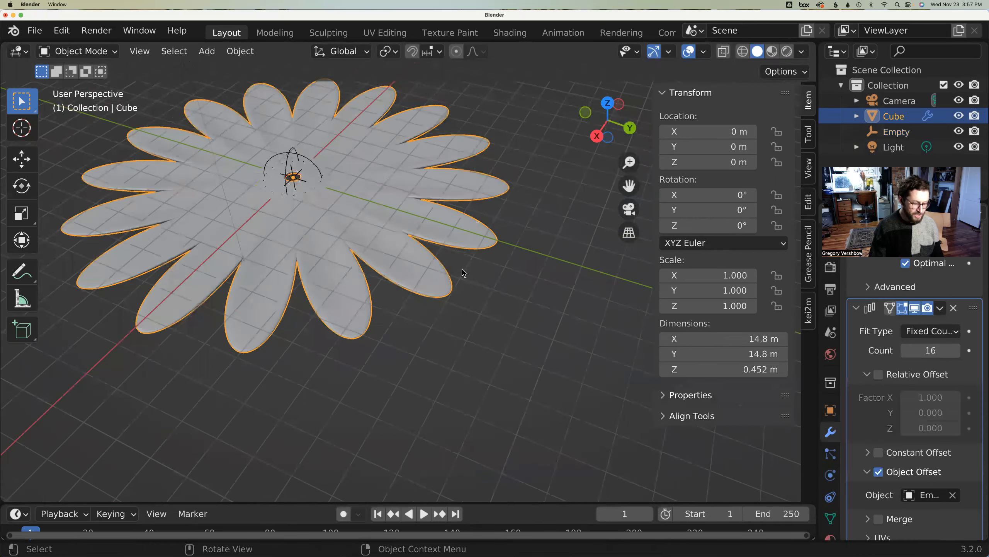
{"action": "key", "text": "Tab"}
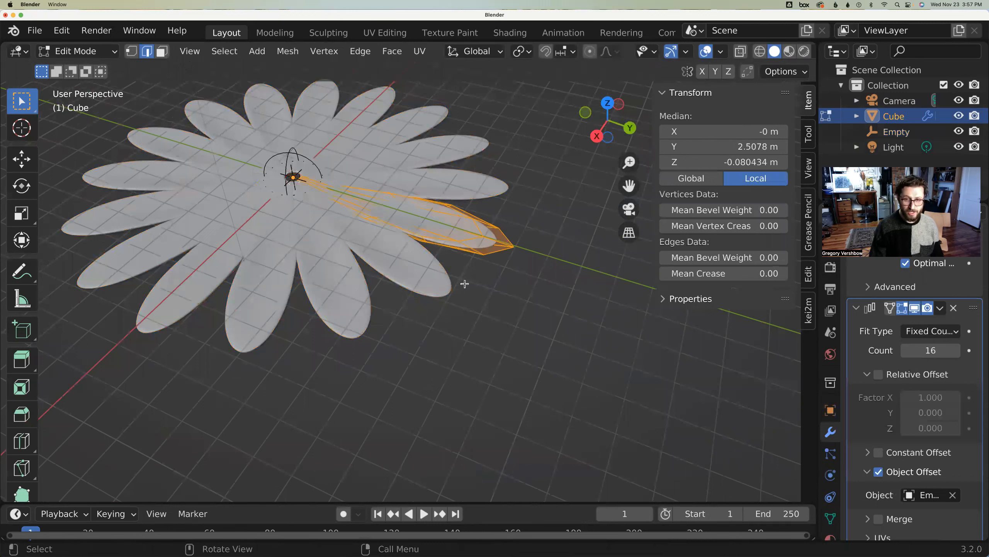
{"action": "key", "text": "r"}
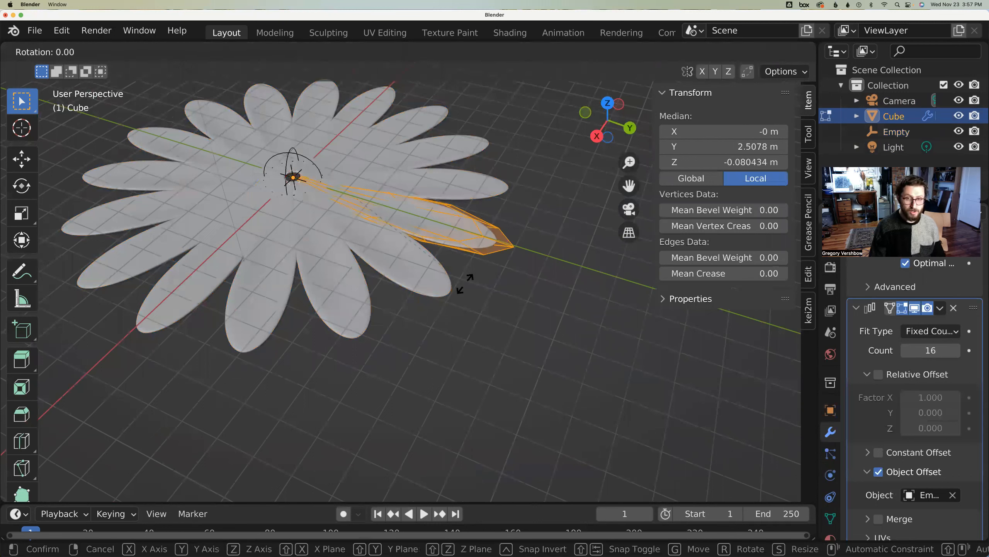
{"action": "key", "text": "y"}
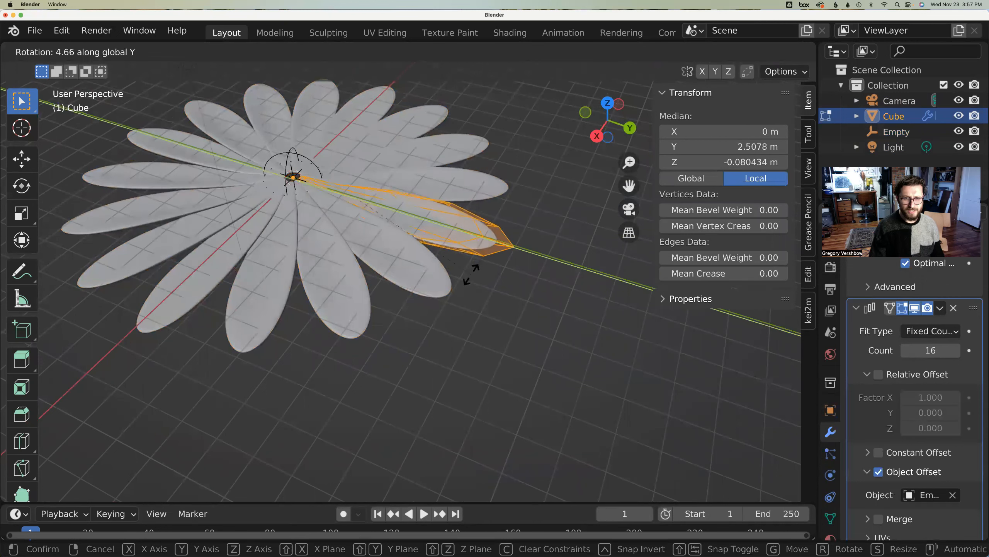
{"action": "left_click", "coordinate": [471, 262]}
{"action": "middle_click_drag", "start_coordinate": [374, 318], "coordinate": [429, 329]}
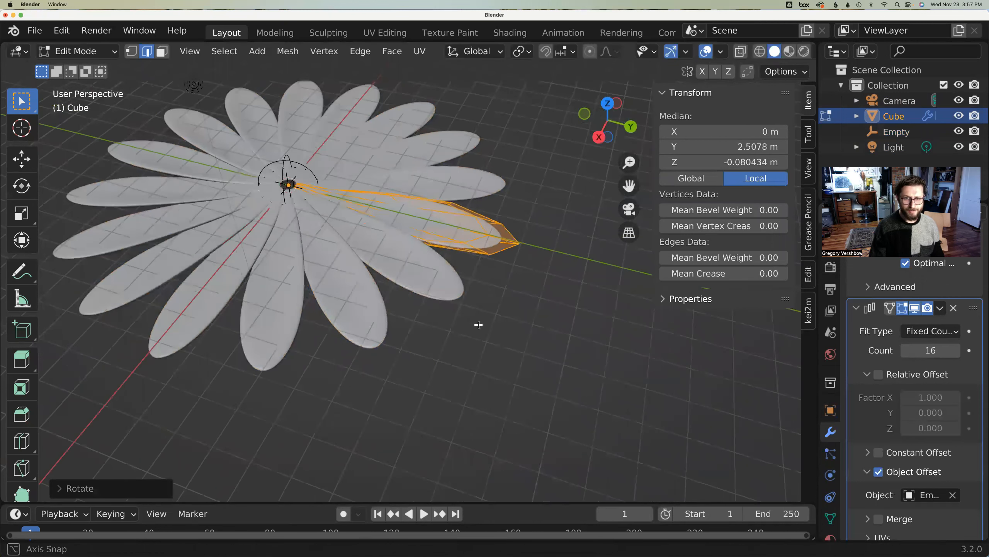
{"action": "key", "text": "Tab"}
{"action": "middle_click_drag", "start_coordinate": [511, 352], "coordinate": [506, 352]}
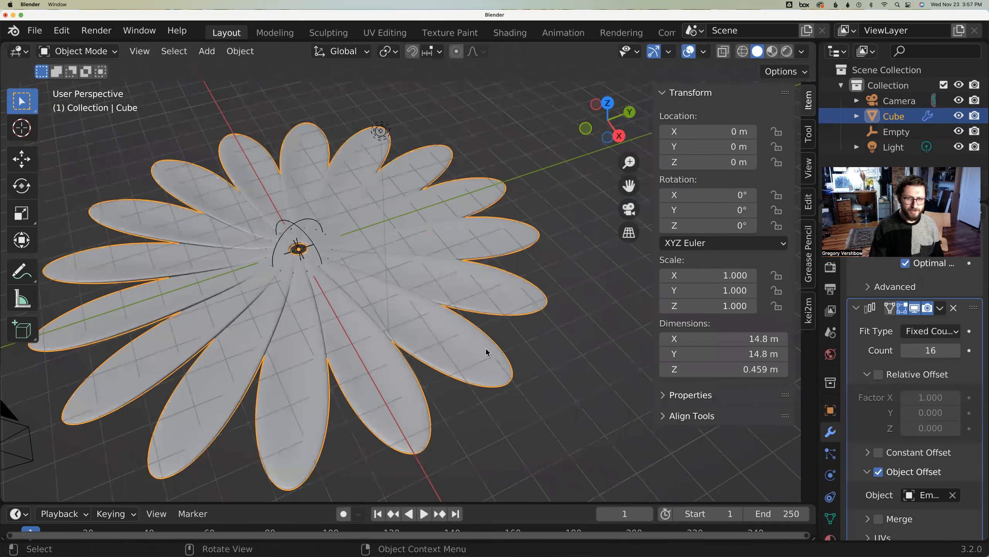
- Reselect the petal array and set its Array modifier's count to 24
{"action": "scroll", "coordinate": [488, 349], "scroll_direction": "down", "scroll_amount": 8}
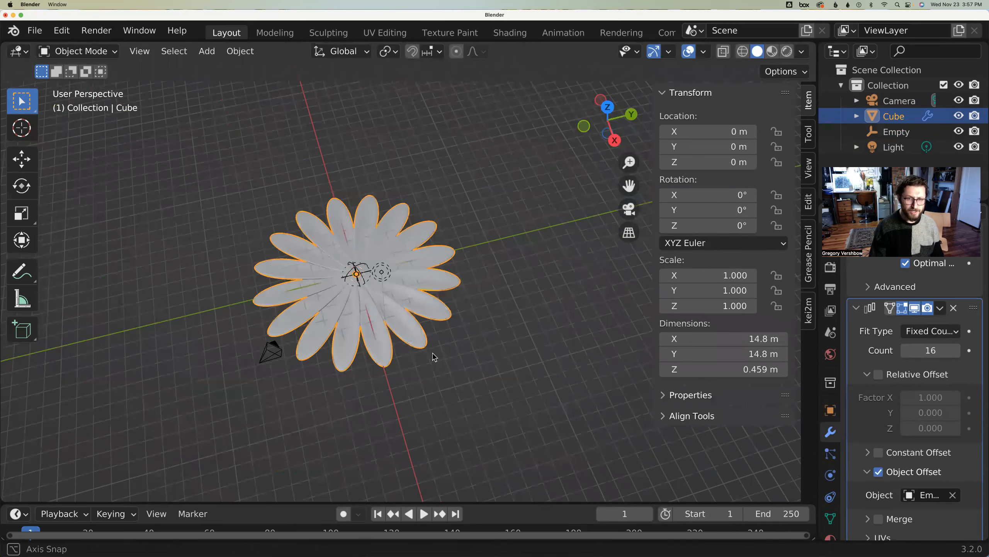
{"action": "scroll", "coordinate": [432, 353], "scroll_direction": "up", "scroll_amount": 3}
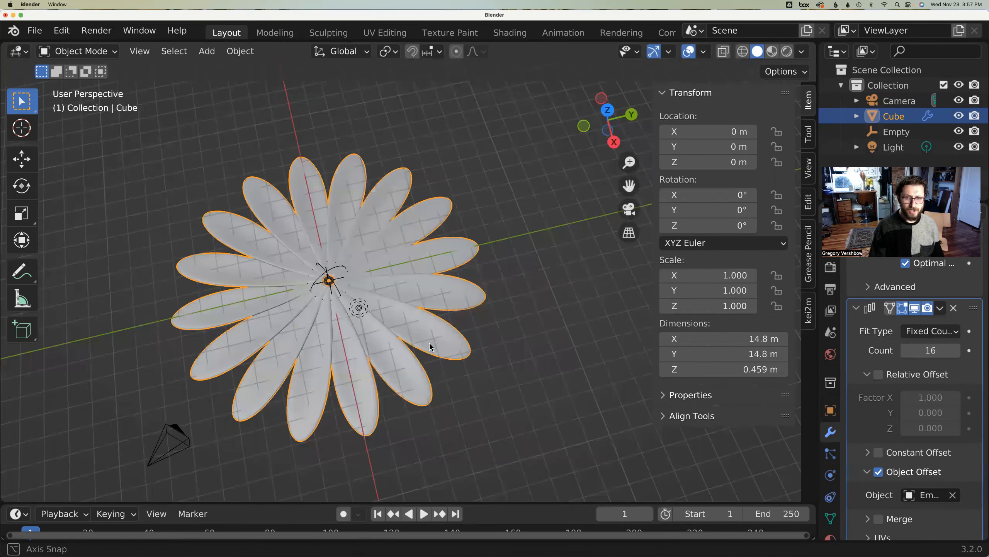
{"action": "middle_click_drag", "start_coordinate": [326, 244], "coordinate": [327, 248]}
{"action": "left_click", "coordinate": [326, 248]}
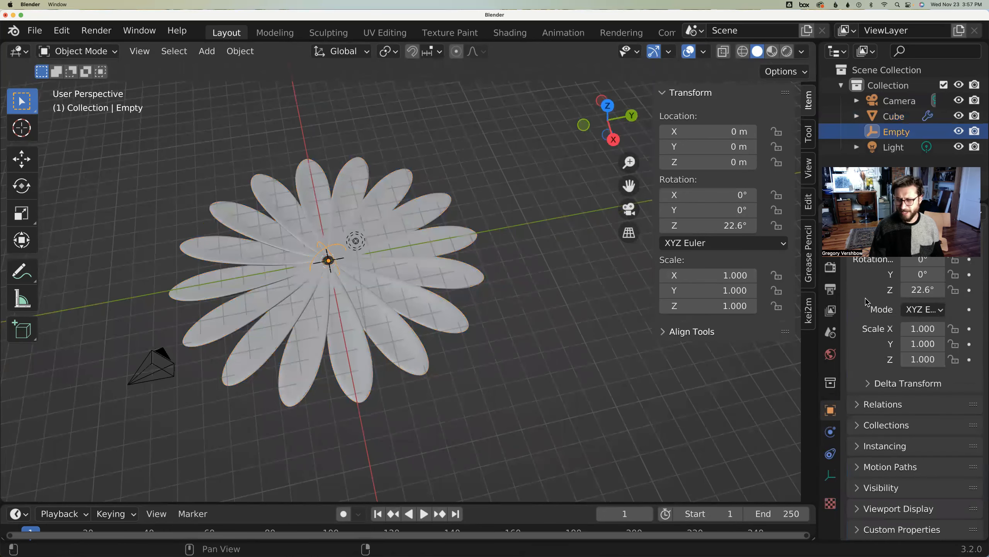
{"action": "scroll", "coordinate": [872, 364], "scroll_direction": "up", "scroll_amount": 3}
{"action": "scroll", "coordinate": [872, 364], "scroll_direction": "up", "scroll_amount": 5}
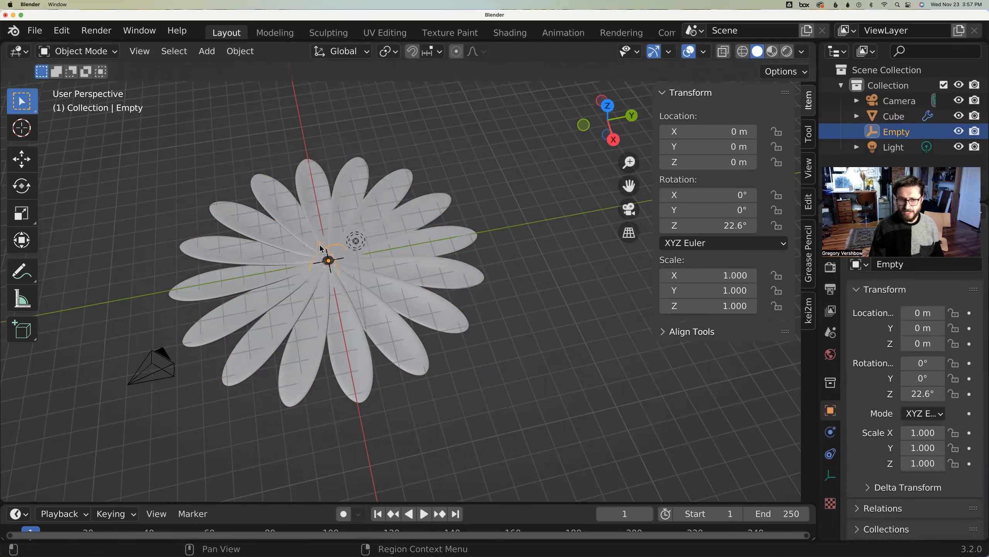
{"action": "left_click", "coordinate": [404, 262]}
{"action": "scroll", "coordinate": [950, 430], "scroll_direction": "down", "scroll_amount": 1}
{"action": "left_click", "coordinate": [935, 438]}
{"action": "type", "text": "24"}
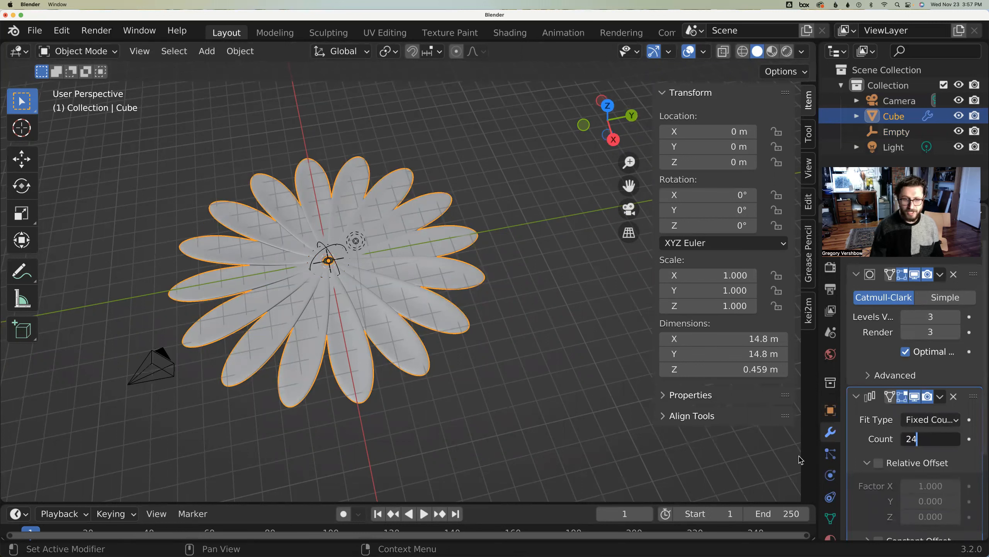
{"action": "key", "text": "Return"}
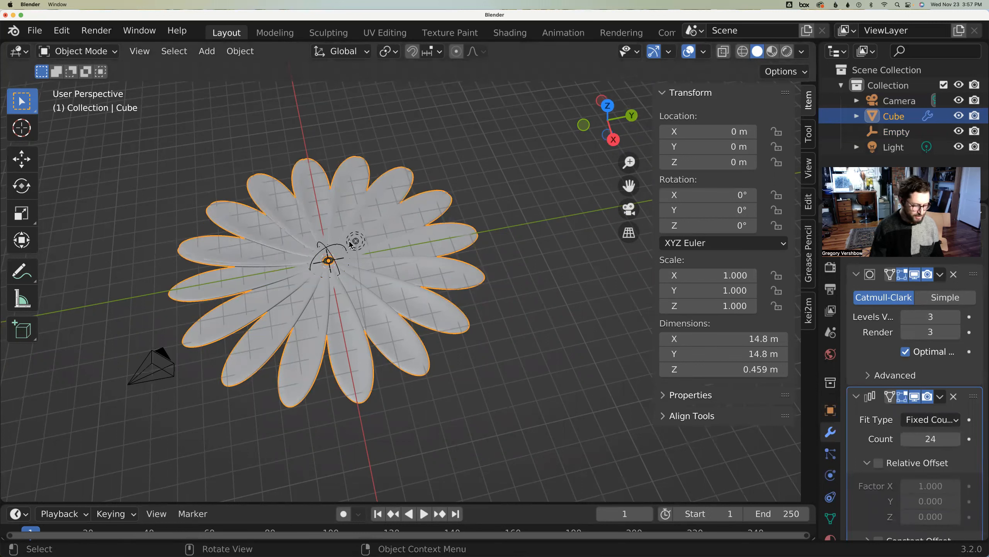
- Move the Empty up along Z to about 0.08 m so the petals spiral upward in layers
{"action": "middle_click_drag", "start_coordinate": [359, 270], "coordinate": [329, 234]}
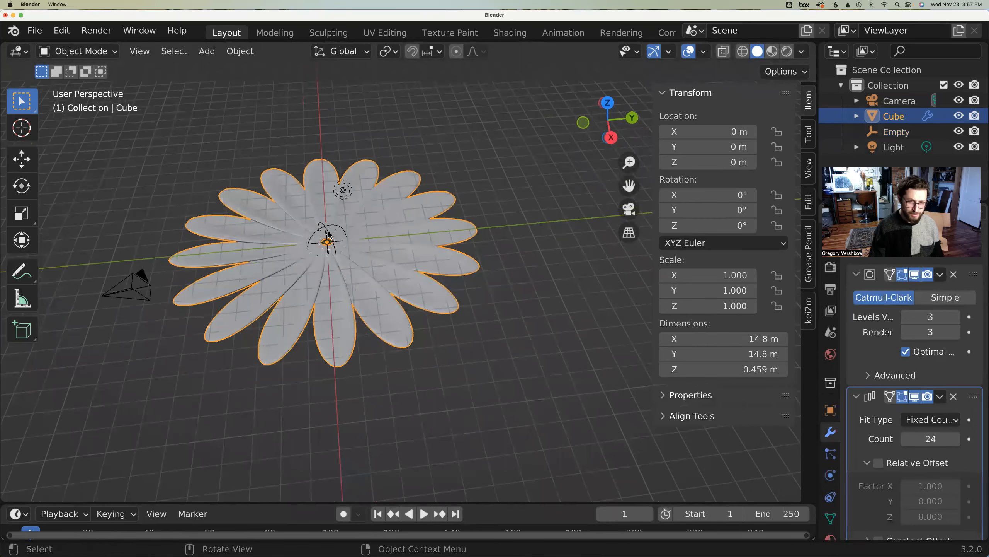
{"action": "left_click", "coordinate": [348, 263]}
{"action": "key", "text": "g"}
{"action": "key", "text": "z"}
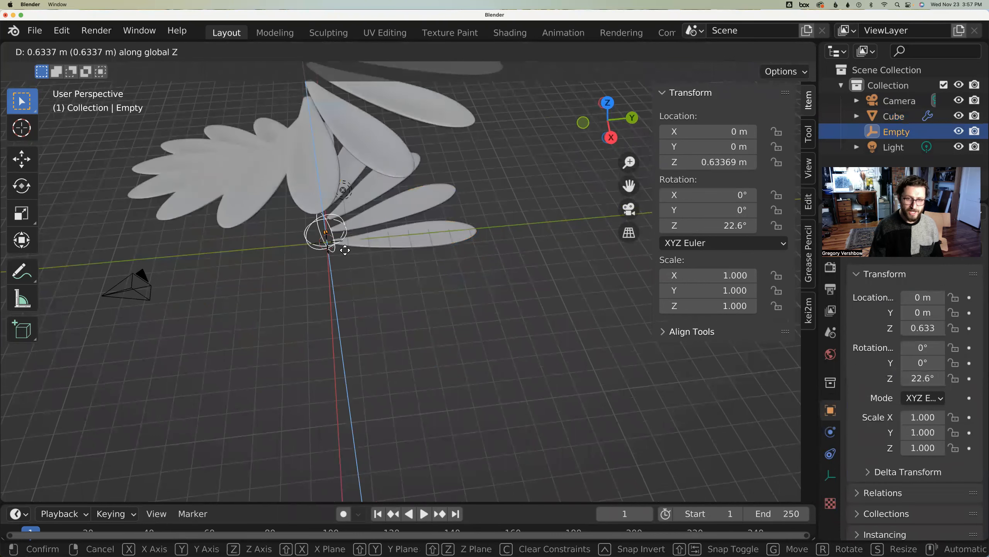
{"action": "left_click", "coordinate": [360, 291]}
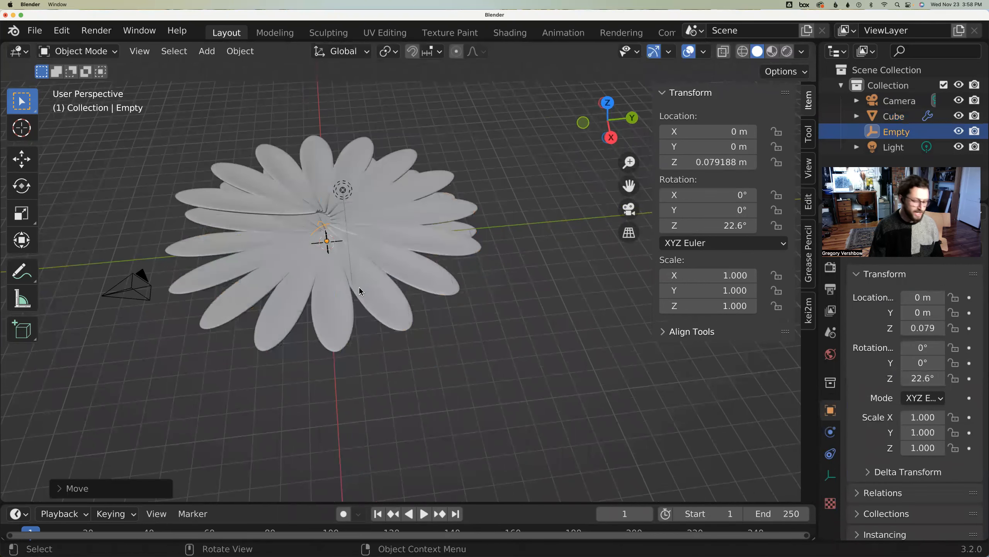
- Scale the Empty uniformly to about 0.986 so each successive petal gets slightly smaller
{"action": "key", "text": "s"}
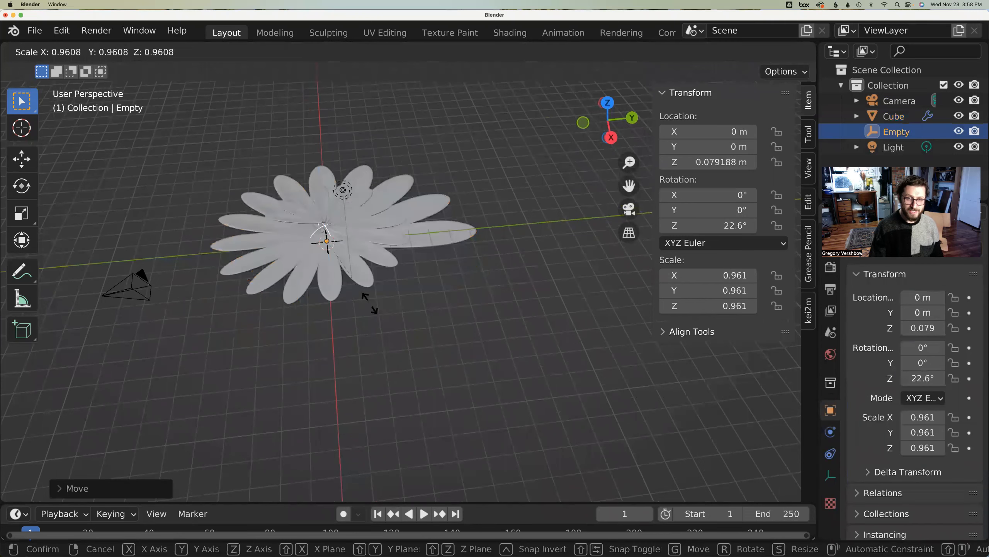
{"action": "left_click", "coordinate": [370, 305]}
{"action": "middle_click_drag", "start_coordinate": [365, 349], "coordinate": [427, 354]}
{"action": "key", "text": "s"}
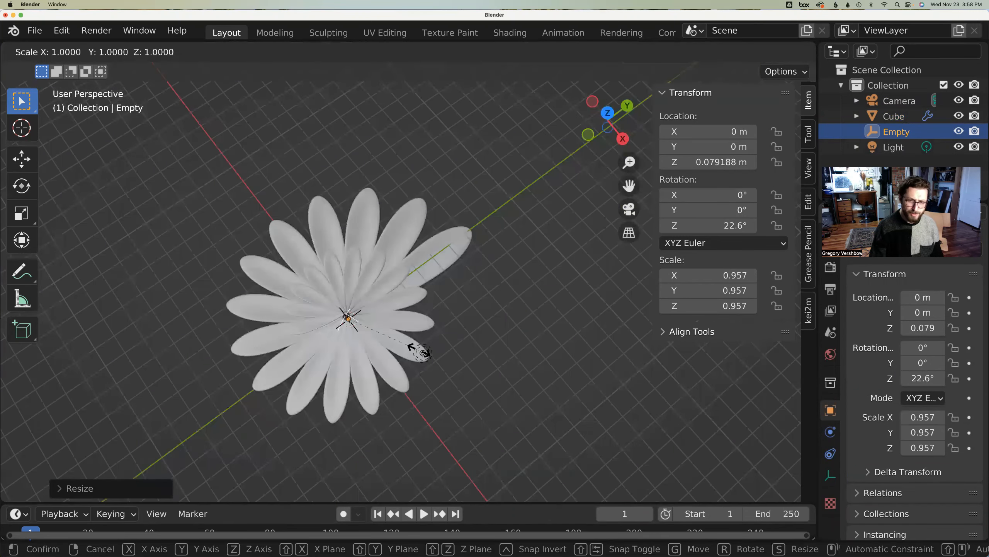
{"action": "left_click", "coordinate": [424, 354]}
- Lower the Empty along Z to about 0.01 m to tighten the vertical spacing between petals
{"action": "middle_click_drag", "start_coordinate": [425, 353], "coordinate": [347, 259]}
{"action": "key", "text": "g"}
{"action": "key", "text": "z"}
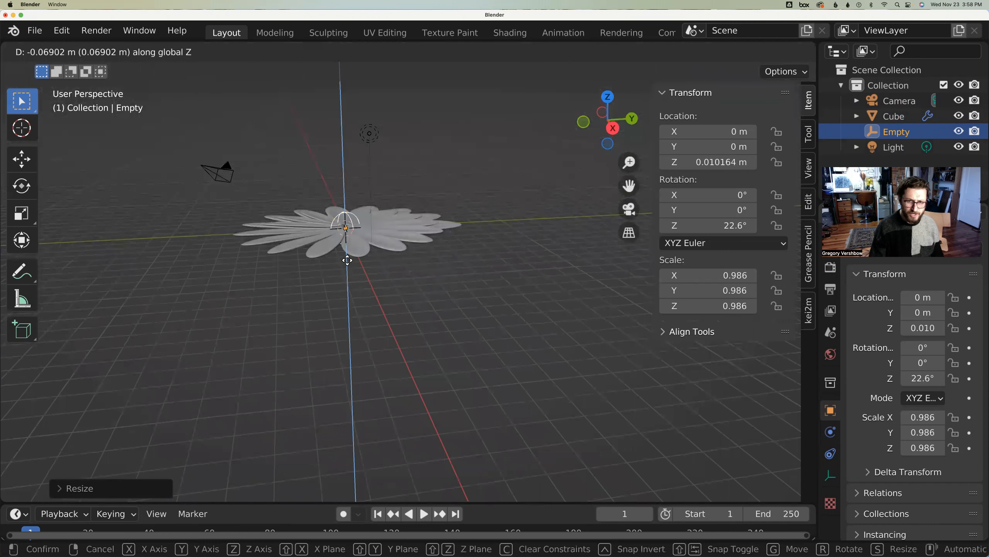
{"action": "left_click", "coordinate": [350, 264]}
- Scale the Empty uniformly to about 0.995 to soften the size reduction between petals
{"action": "middle_click_drag", "start_coordinate": [331, 347], "coordinate": [329, 348]}
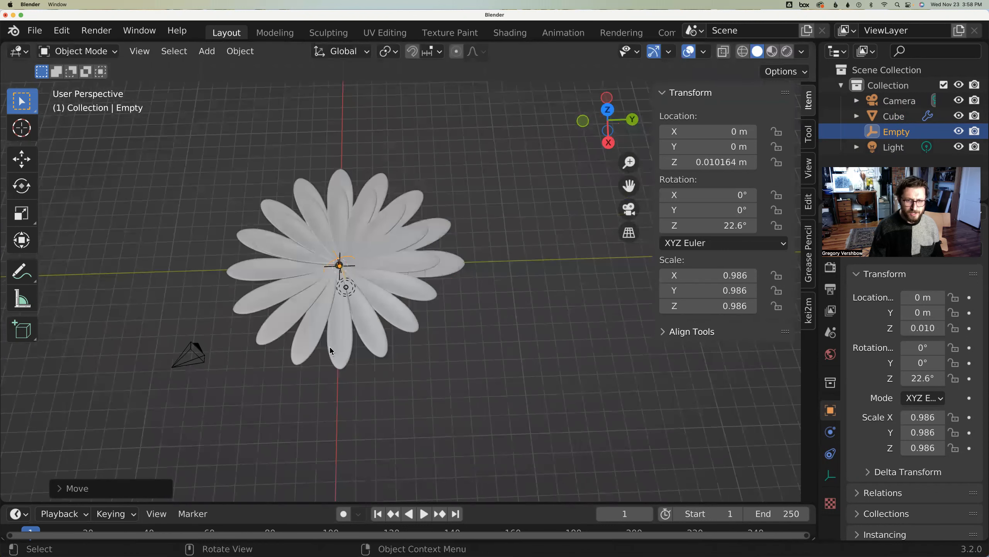
{"action": "scroll", "coordinate": [329, 346], "scroll_direction": "up", "scroll_amount": 3}
{"action": "key", "text": "s"}
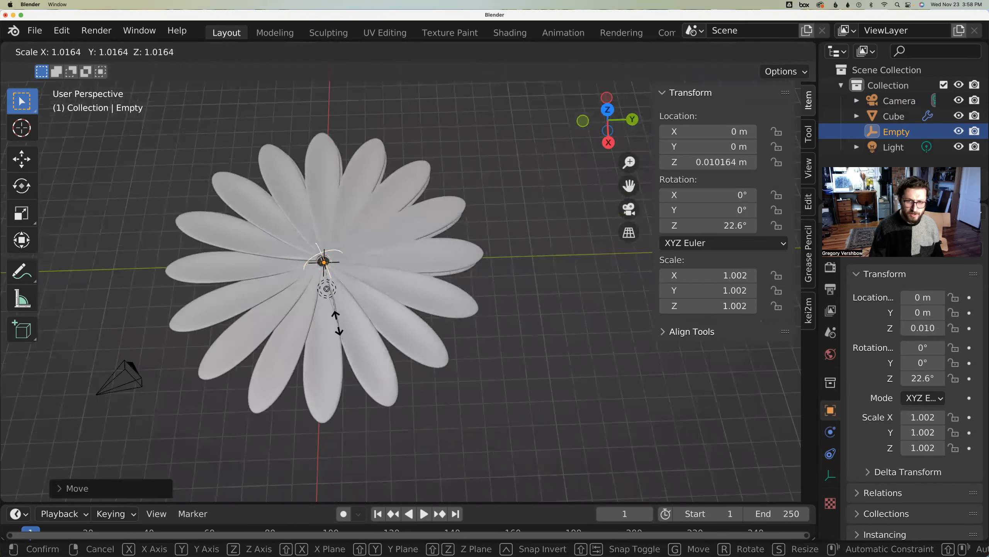
{"action": "left_click", "coordinate": [337, 322]}
- Raise the Empty along Z to about 0.016 m and scale it uniformly to about 0.992
{"action": "key", "text": "g"}
{"action": "key", "text": "z"}
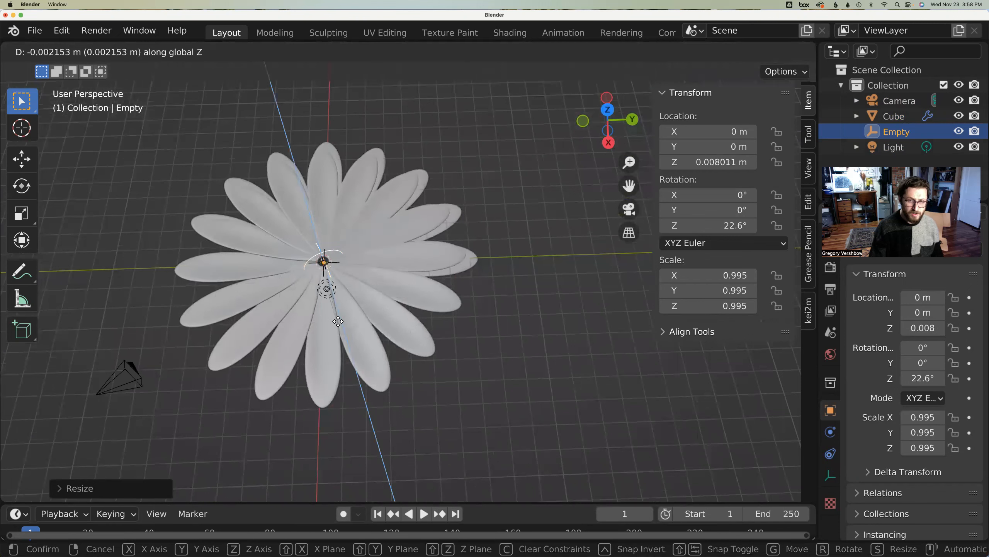
{"action": "left_click", "coordinate": [340, 322]}
{"action": "key", "text": "s"}
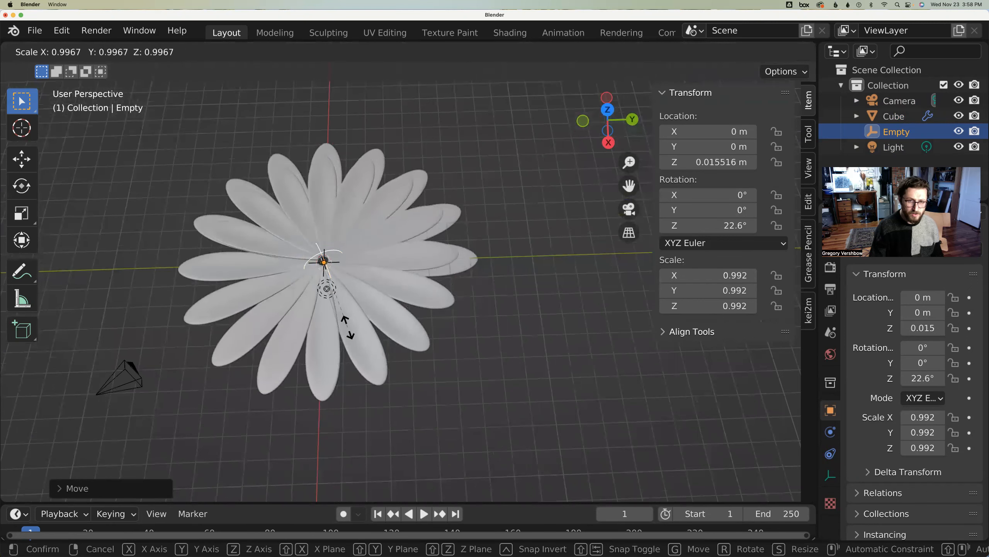
{"action": "left_click", "coordinate": [347, 329]}
{"action": "middle_click_drag", "start_coordinate": [347, 327], "coordinate": [435, 275]}
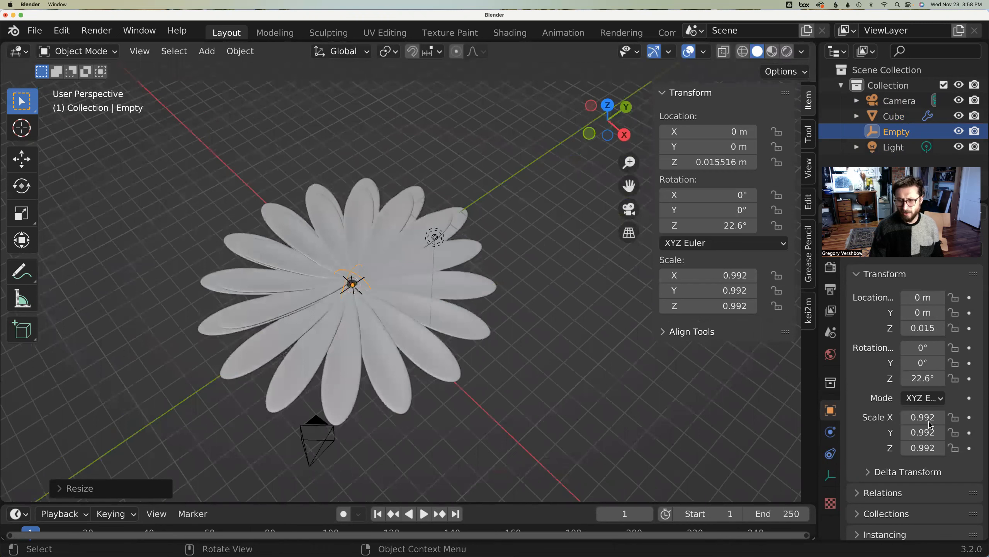
- Set the petal object's Array count to 30
{"action": "left_click", "coordinate": [894, 115]}
{"action": "left_click", "coordinate": [912, 433]}
{"action": "type", "text": "30"}
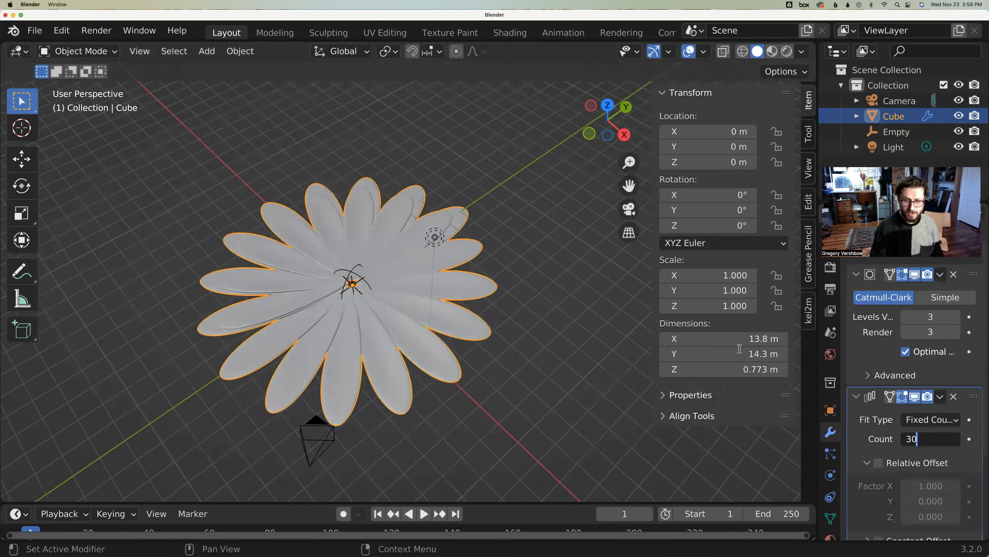
{"action": "key", "text": "Return"}
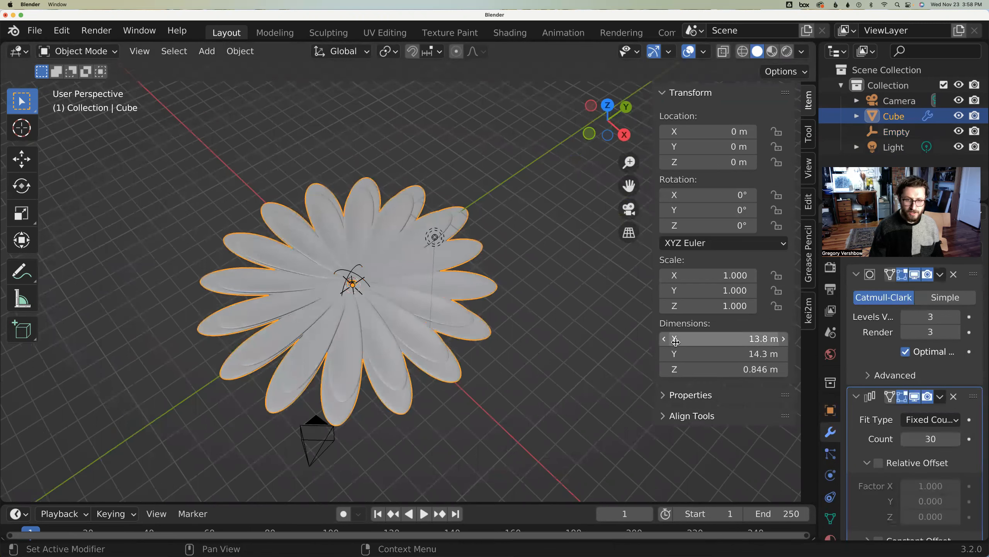
- Scale the Empty uniformly to about 0.985 so successive petals shrink more strongly
{"action": "left_click", "coordinate": [353, 274]}
{"action": "middle_click_drag", "start_coordinate": [391, 305], "coordinate": [397, 336]}
{"action": "left_click", "coordinate": [397, 336]}
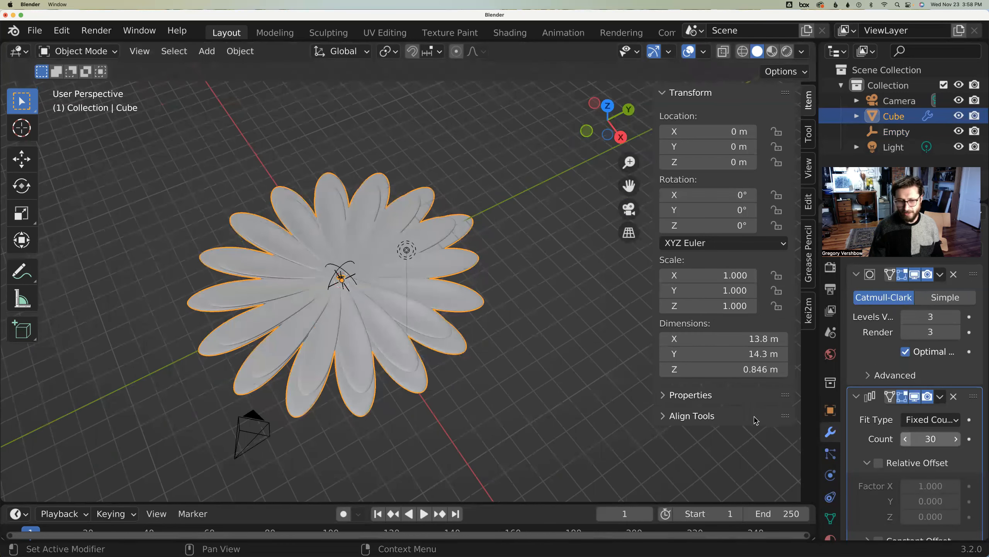
{"action": "left_click", "coordinate": [341, 270]}
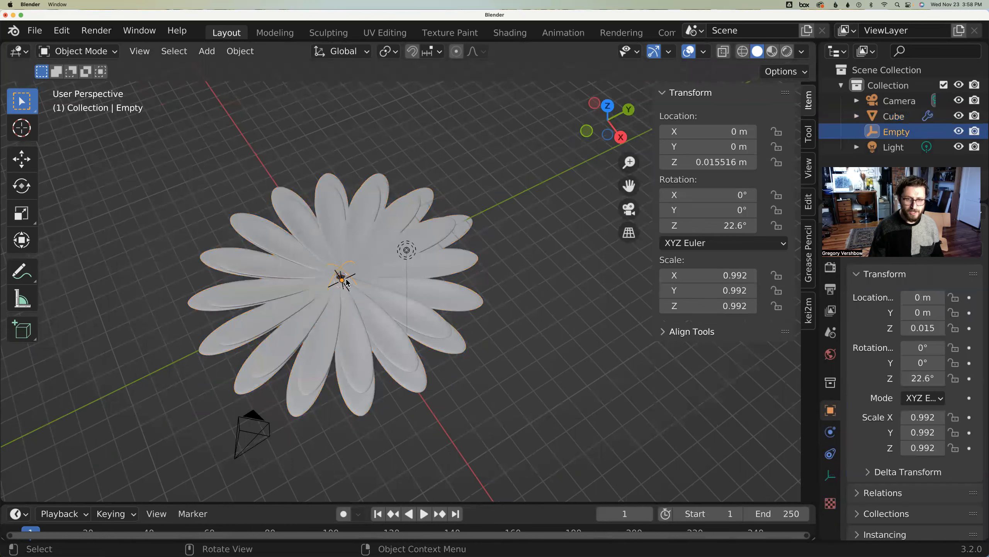
{"action": "middle_click_drag", "start_coordinate": [343, 276], "coordinate": [359, 274]}
{"action": "middle_click_drag", "start_coordinate": [419, 298], "coordinate": [419, 298]}
{"action": "key", "text": "s"}
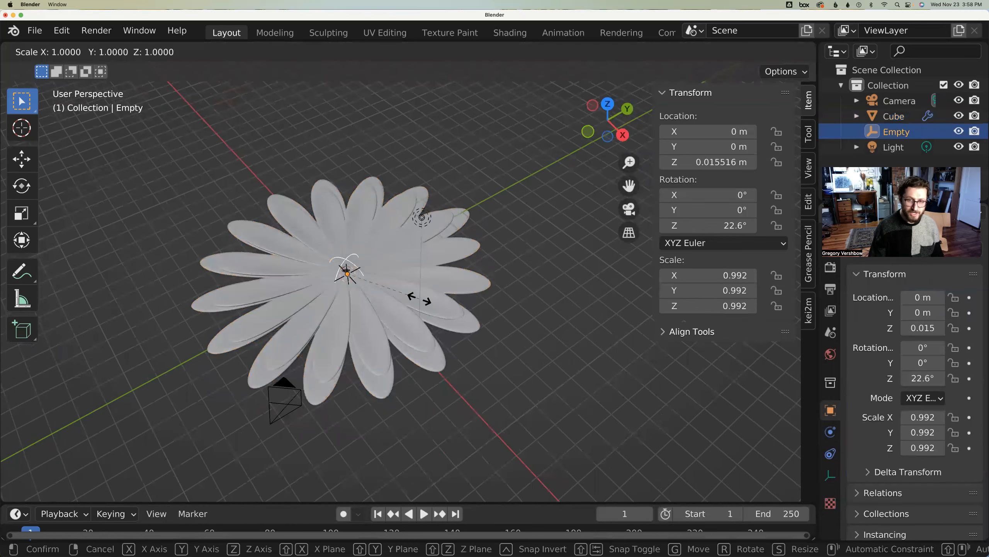
{"action": "left_click", "coordinate": [420, 300]}
{"action": "middle_click_drag", "start_coordinate": [552, 303], "coordinate": [474, 356]}
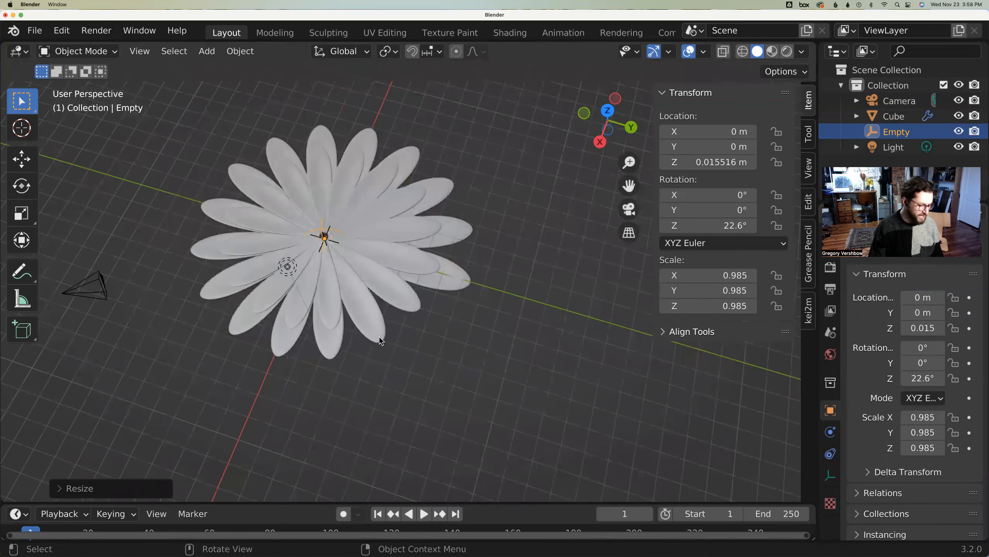
- Add a UV sphere at the flower's center
{"action": "middle_click_drag", "start_coordinate": [300, 391], "coordinate": [348, 361]}
{"action": "key", "text": "shift+a"}
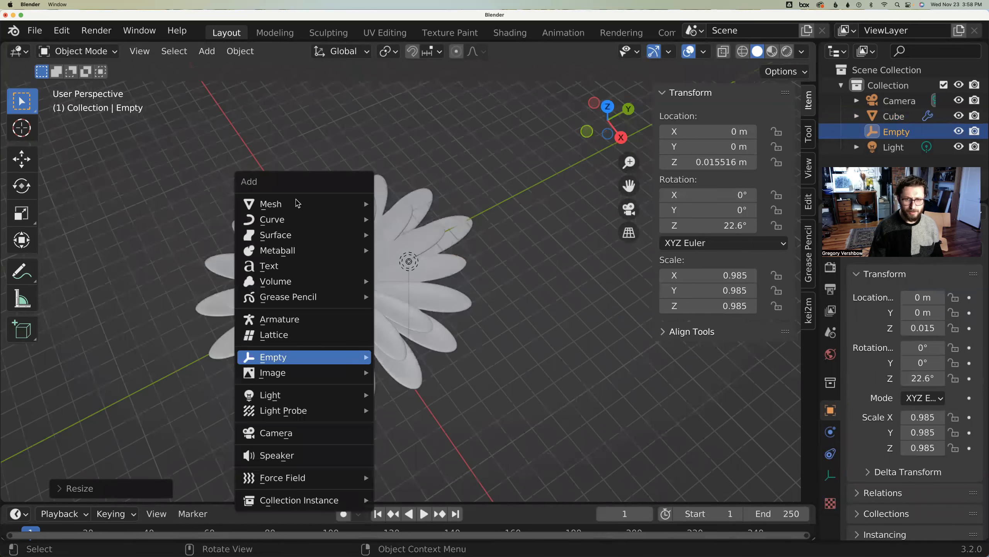
{"action": "mouse_move", "coordinate": [351, 204]}
{"action": "left_click", "coordinate": [415, 250]}
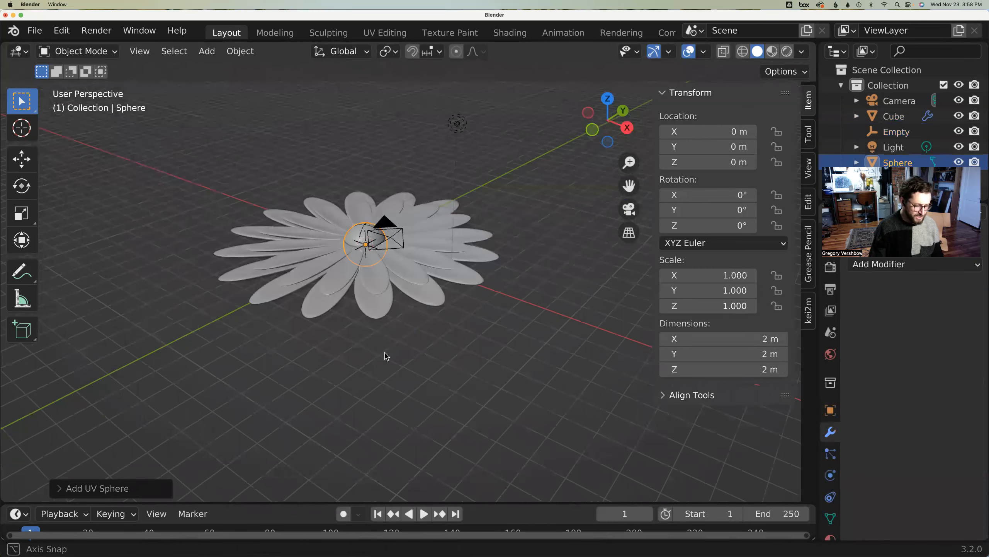
- Flatten the sphere along Z and enlarge it slightly, to a scale of about 1.075 in X and Y and 0.364 in Z
{"action": "middle_click_drag", "start_coordinate": [386, 357], "coordinate": [384, 353]}
{"action": "key", "text": "s"}
{"action": "key", "text": "z"}
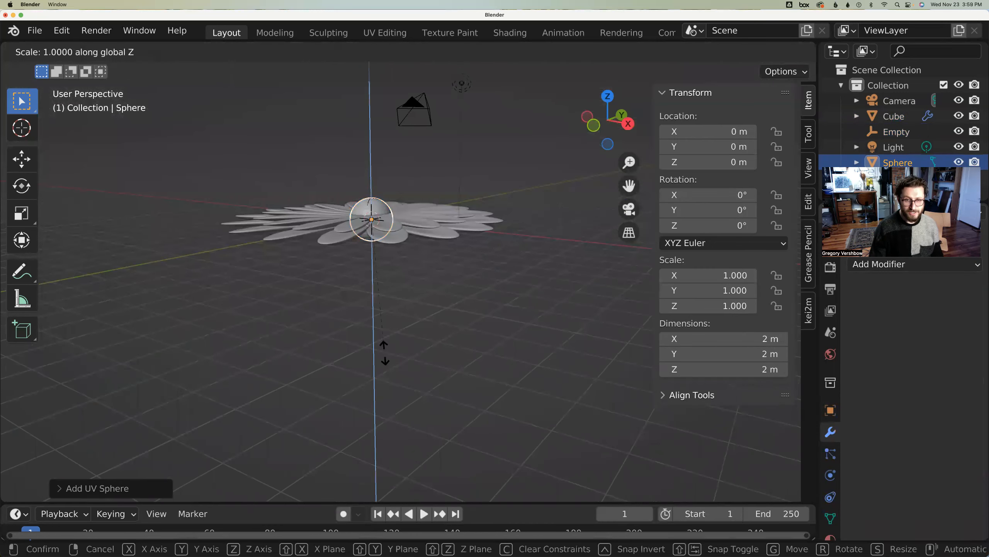
{"action": "left_click", "coordinate": [371, 264]}
{"action": "middle_click_drag", "start_coordinate": [404, 274], "coordinate": [368, 350]}
{"action": "key", "text": "s"}
- Move the flattened sphere up along Z to about 0.234 m so it sits above the petals
{"action": "key", "text": "g"}
{"action": "key", "text": "z"}
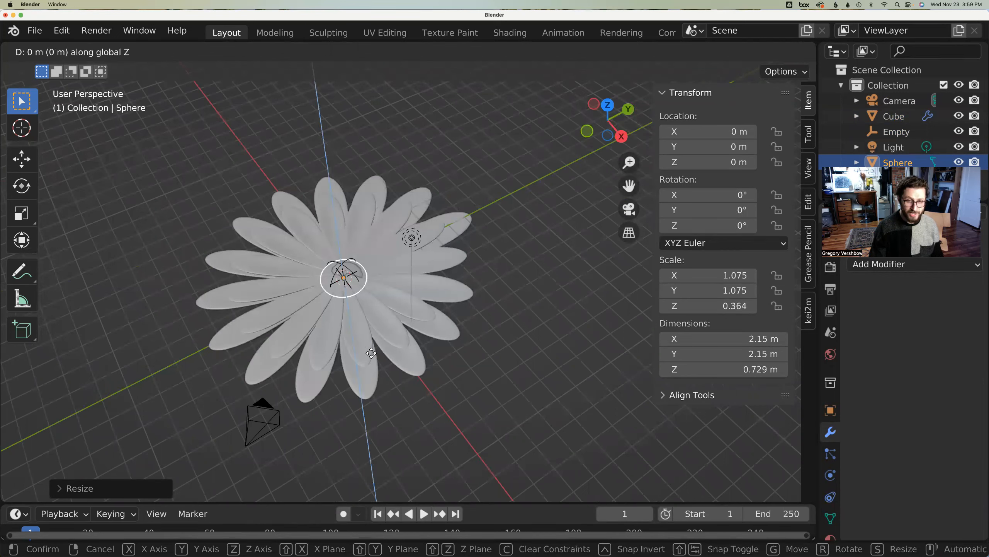
{"action": "left_click", "coordinate": [371, 353]}
{"action": "mouse_move", "coordinate": [371, 353]}
{"action": "middle_mouse_down"}
{"action": "mouse_move", "coordinate": [362, 393]}
{"action": "mouse_move", "coordinate": [366, 340]}
{"action": "middle_mouse_up"}
{"action": "mouse_move", "coordinate": [352, 266]}
{"action": "middle_mouse_down"}
{"action": "mouse_move", "coordinate": [362, 260]}
{"action": "mouse_move", "coordinate": [353, 267]}
{"action": "middle_mouse_up"}
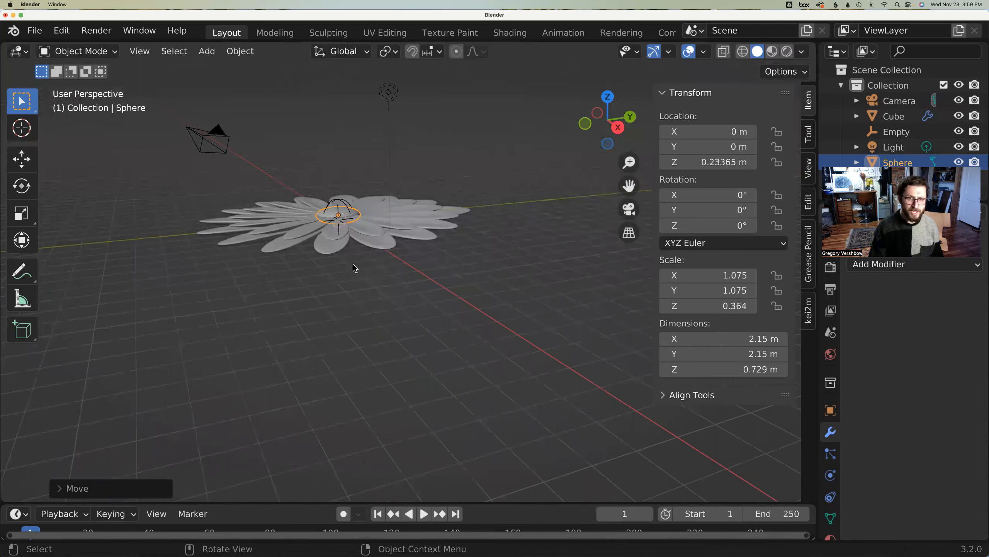
- Select the arrayed petal object and move it freely away from the flower's center
{"action": "left_click", "coordinate": [337, 244]}
{"action": "key", "text": "g"}
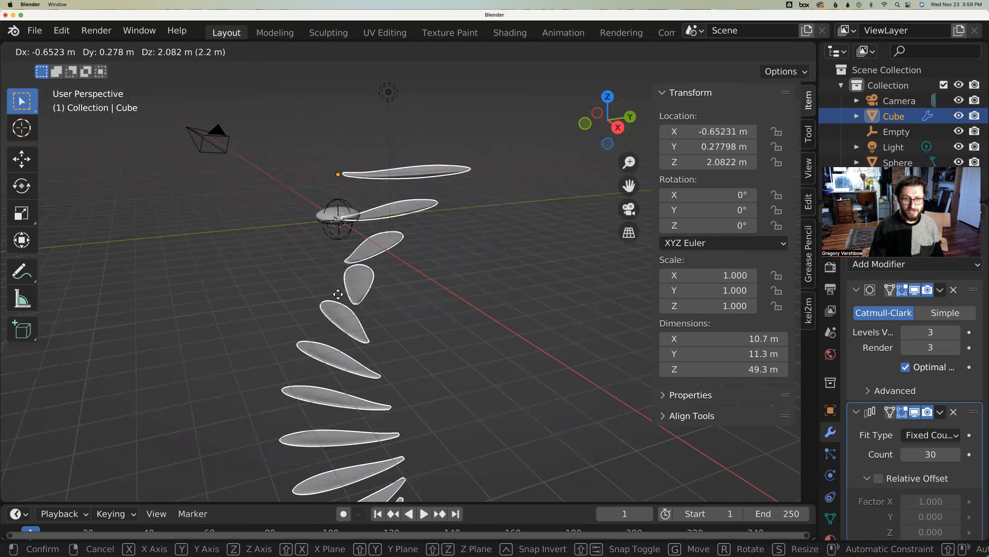
- Select the petals, the centre sphere and the empty together, move them about 8 m up along Z and tilt them slightly
{"action": "right_click", "coordinate": [361, 264]}
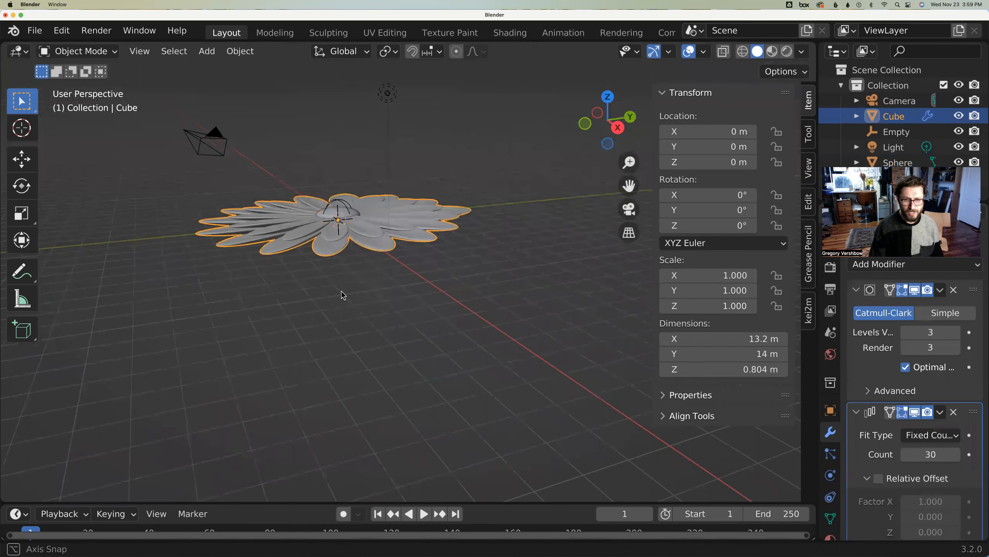
{"action": "middle_click_drag", "start_coordinate": [343, 293], "coordinate": [341, 250]}
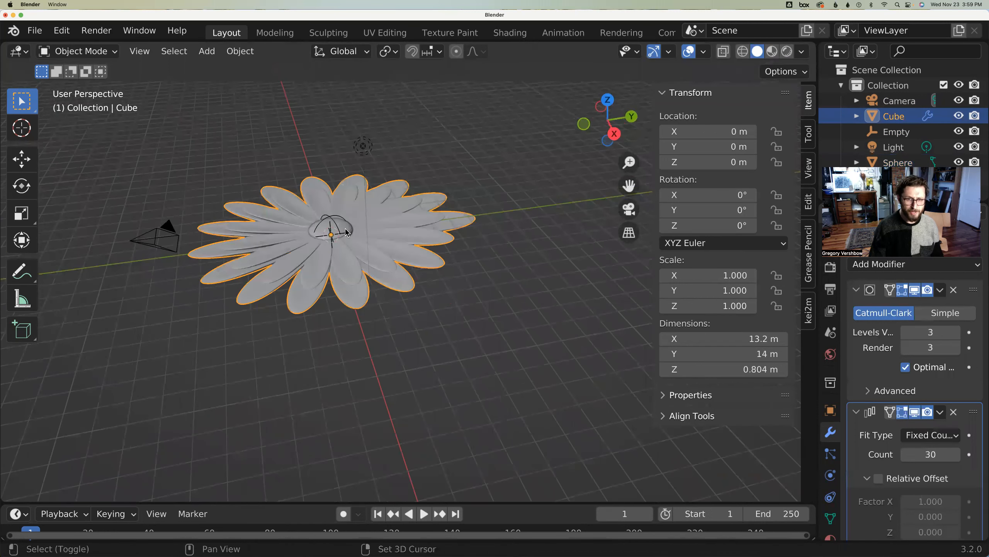
{"action": "left_click", "coordinate": [346, 233], "text": "shift"}
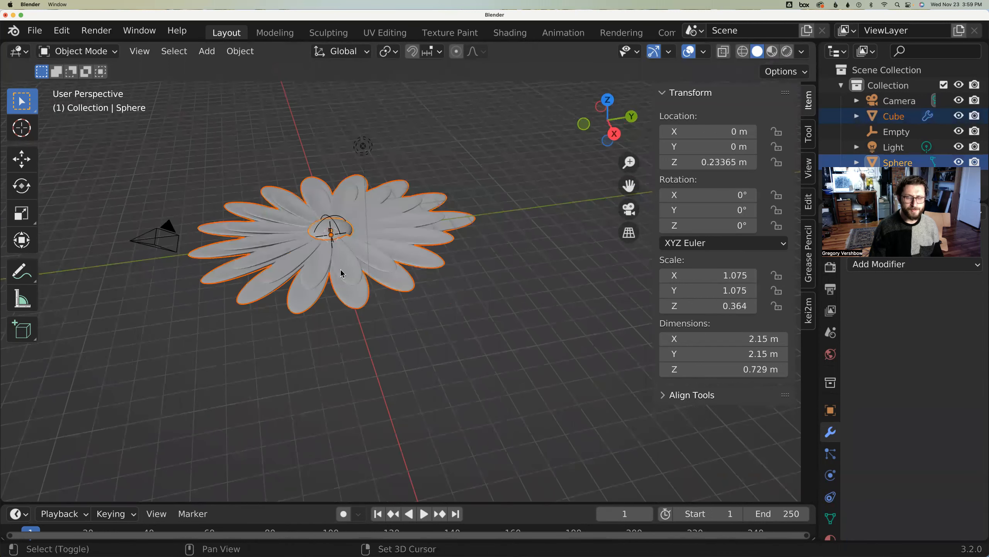
{"action": "left_click", "coordinate": [329, 222], "text": "shift"}
{"action": "middle_click_drag", "start_coordinate": [352, 331], "coordinate": [343, 294]}
{"action": "key", "text": "g"}
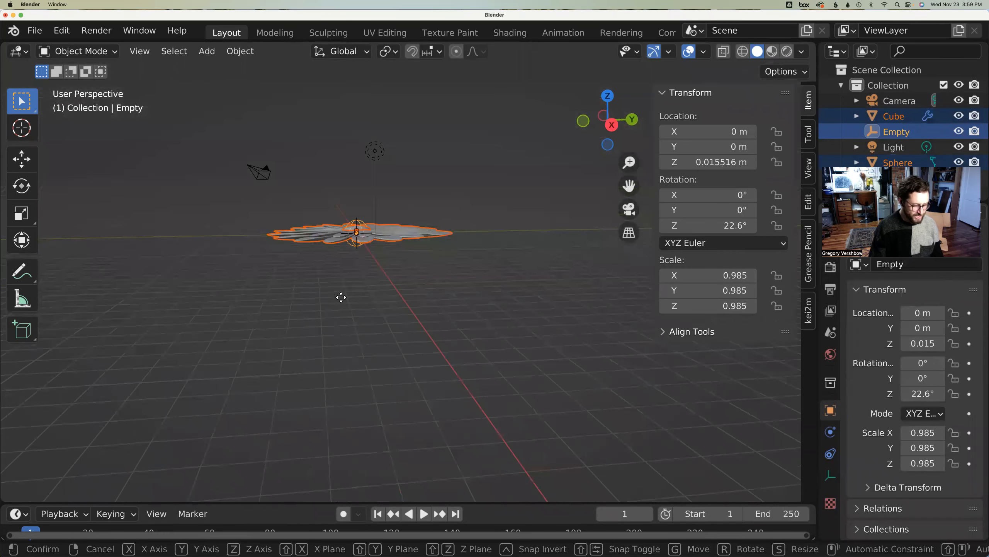
{"action": "key", "text": "z"}
{"action": "left_click", "coordinate": [349, 190]}
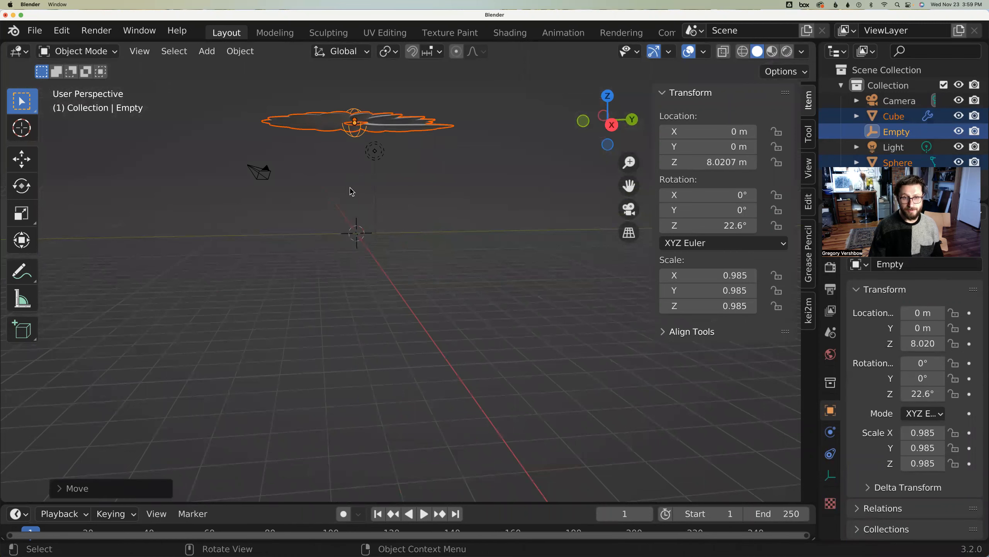
{"action": "key", "text": "r"}
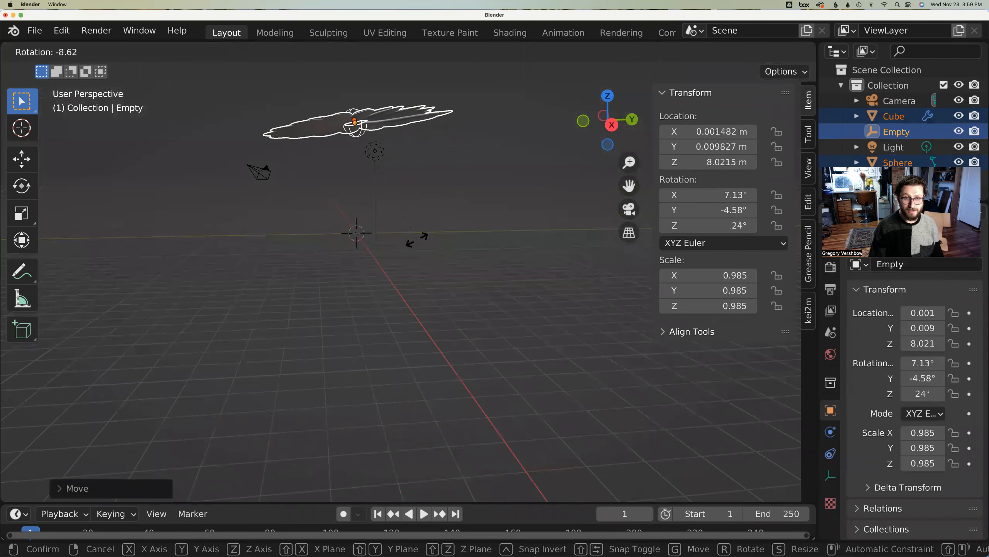
{"action": "left_click", "coordinate": [418, 237]}
- Add a NURBS Path curve at the scene origin as the flower's stem
{"action": "mouse_move", "coordinate": [316, 309]}
{"action": "middle_mouse_down"}
{"action": "mouse_move", "coordinate": [362, 332]}
{"action": "mouse_move", "coordinate": [375, 312]}
{"action": "mouse_move", "coordinate": [334, 284]}
{"action": "mouse_move", "coordinate": [329, 310]}
{"action": "middle_mouse_up"}
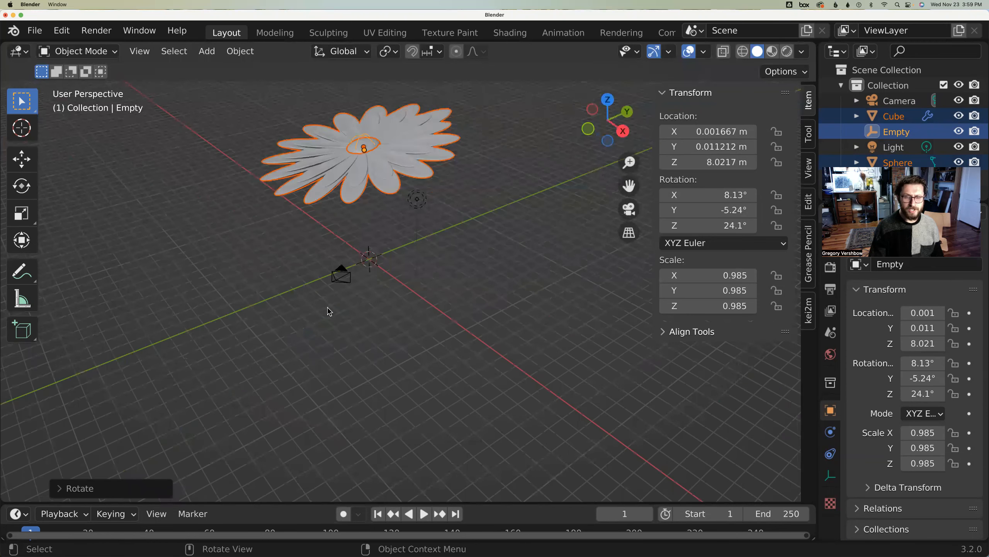
{"action": "key", "text": "shift+a"}
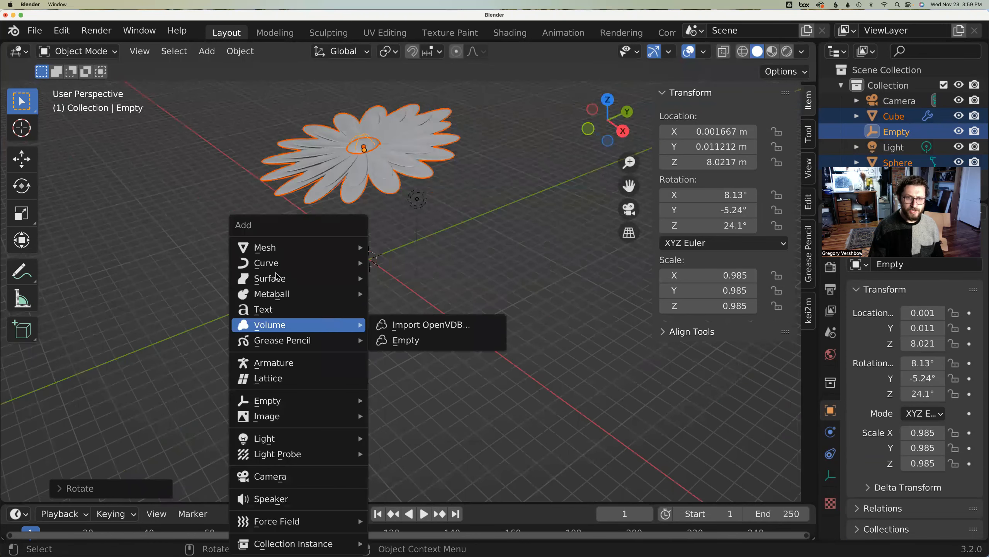
{"action": "mouse_move", "coordinate": [279, 247]}
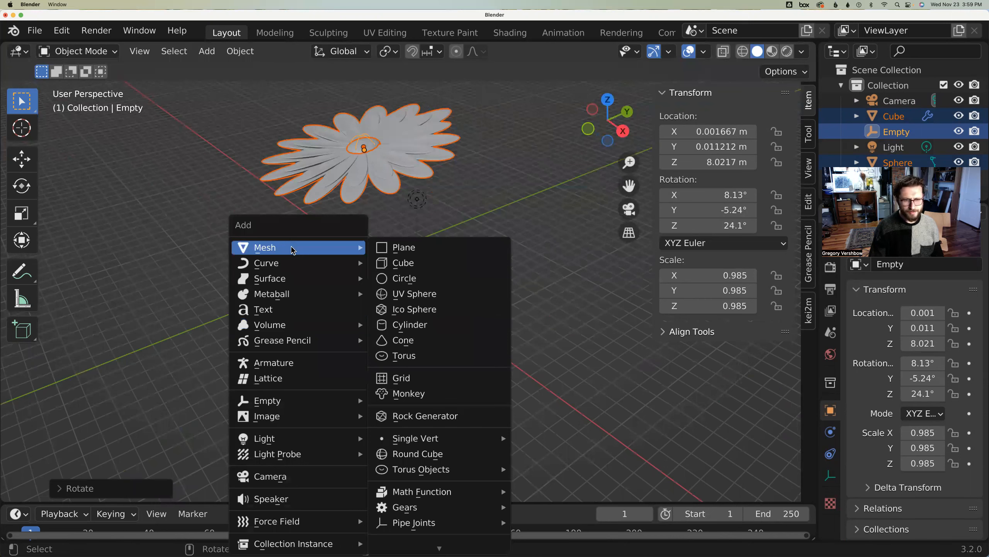
{"action": "mouse_move", "coordinate": [295, 263]}
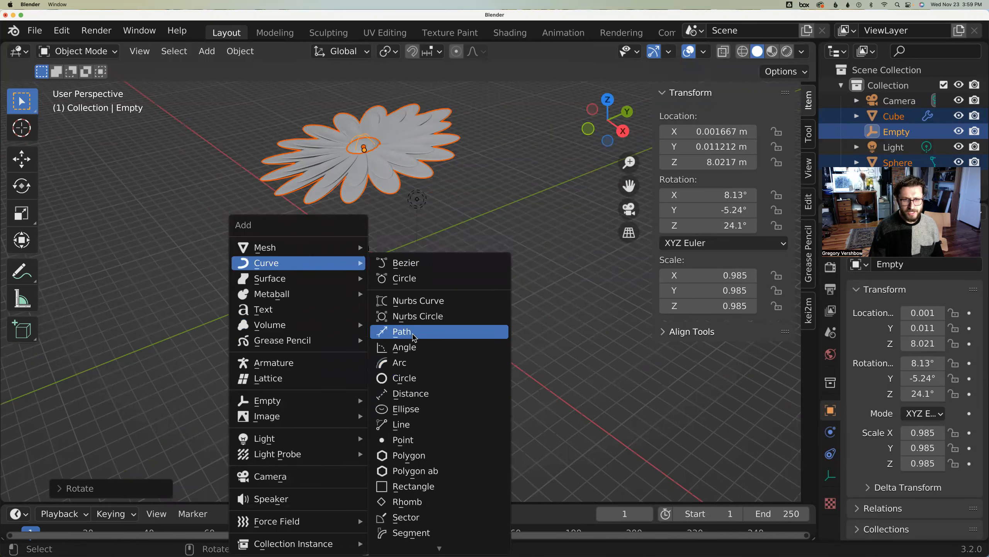
{"action": "left_click", "coordinate": [406, 332]}
- Rotate the path 90° about the global Y axis to stand it upright
{"action": "middle_click_drag", "start_coordinate": [405, 344], "coordinate": [425, 317]}
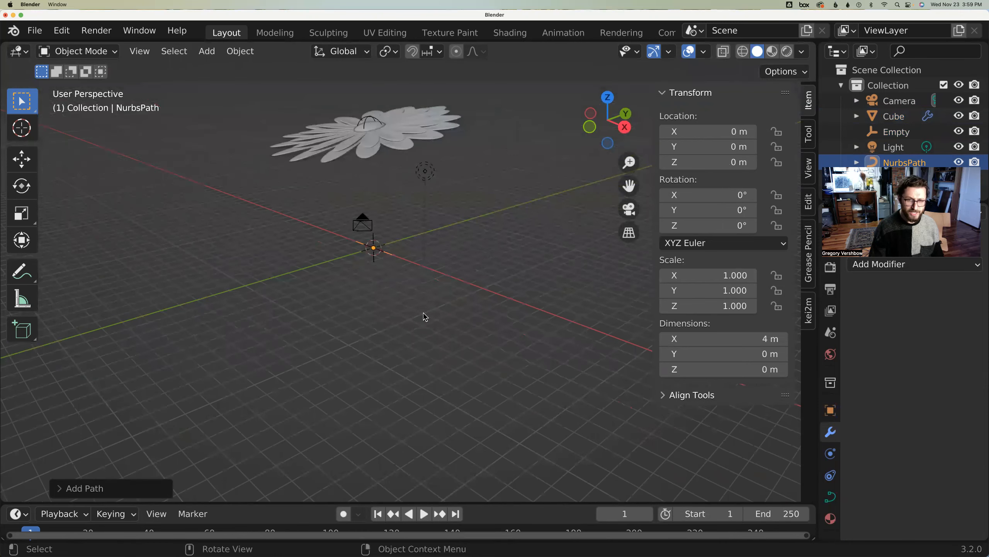
{"action": "key", "text": "r"}
{"action": "type", "text": "y"}
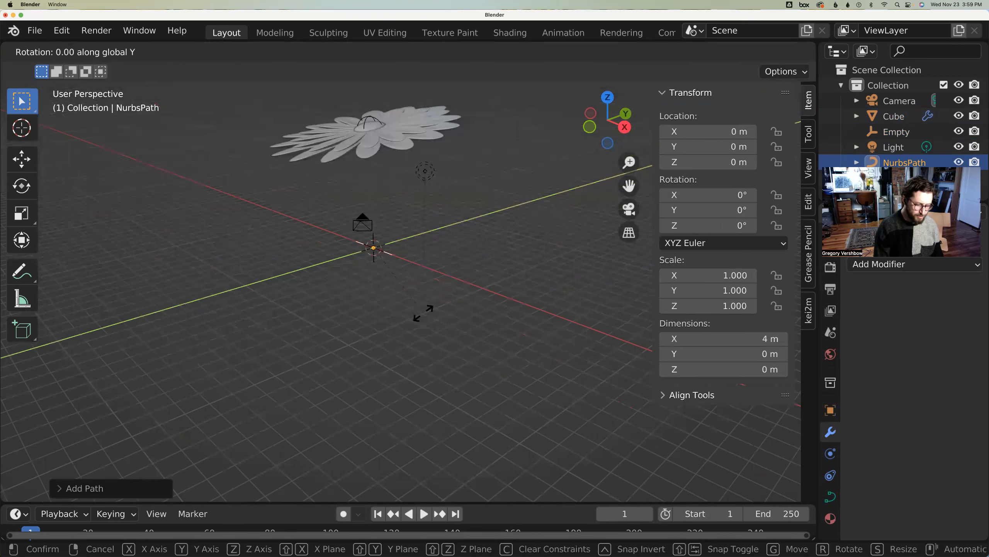
{"action": "type", "text": "90"}
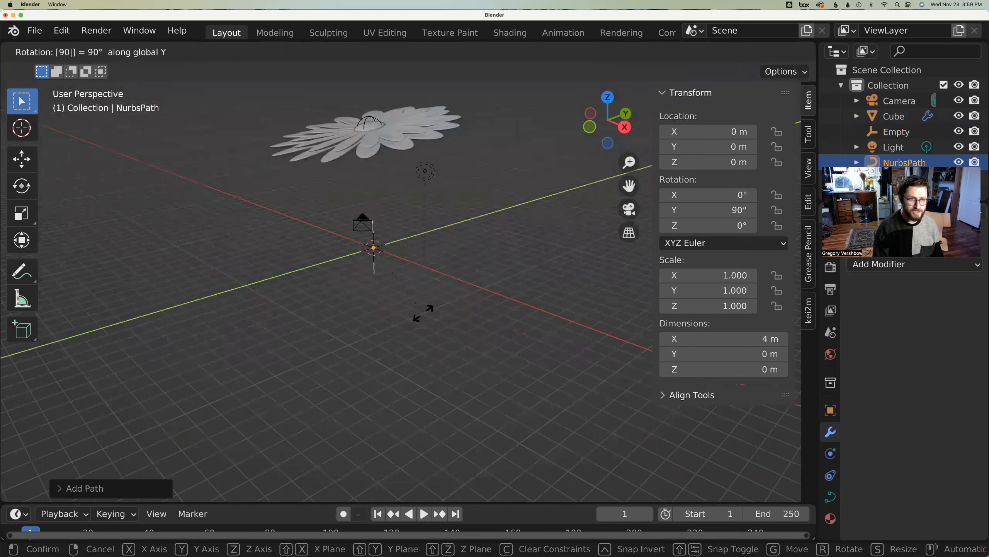
{"action": "key", "text": "Return"}
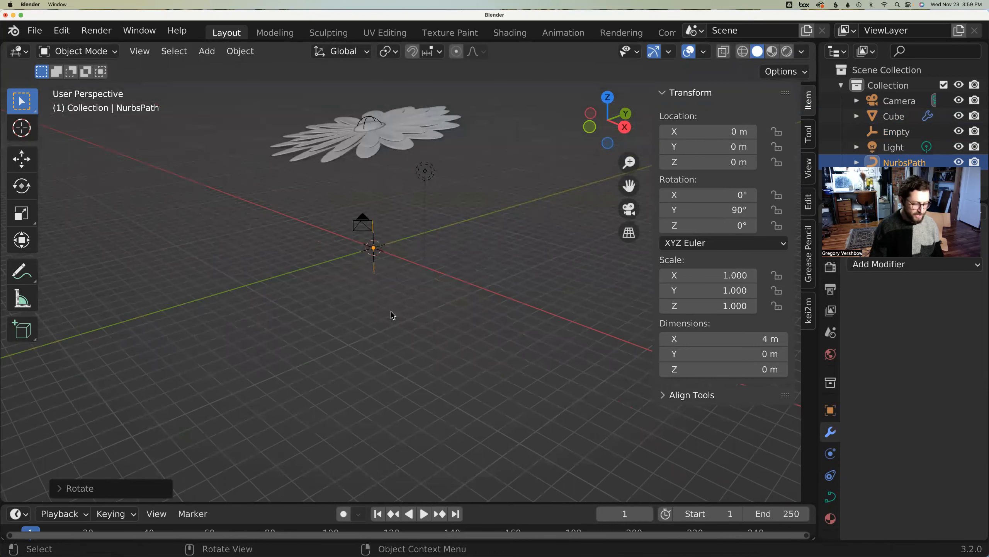
- Stretch the path along the Z axis to a length of about 11.1 m
{"action": "key", "text": "s"}
{"action": "key", "text": "z"}
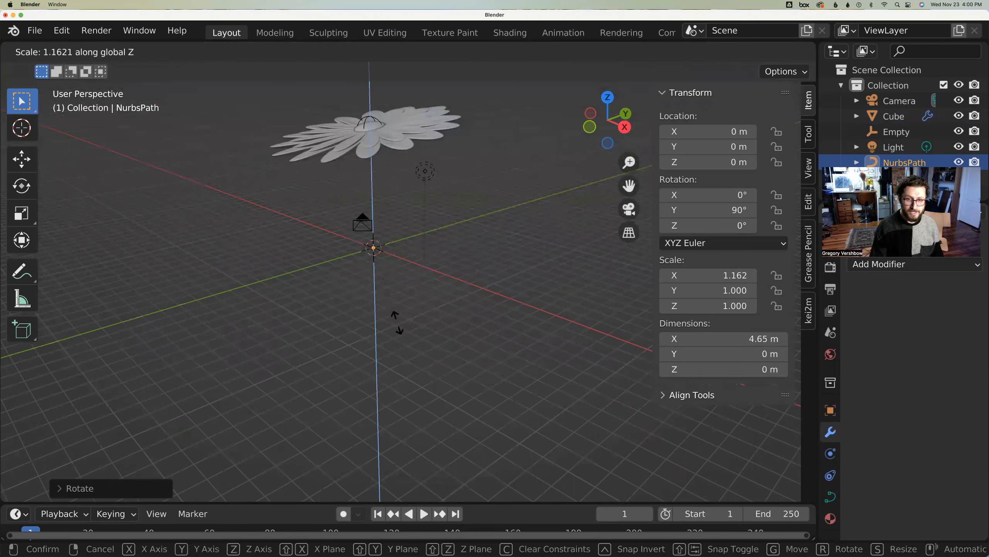
{"action": "left_click", "coordinate": [408, 365]}
{"action": "key", "text": "s"}
{"action": "key", "text": "z"}
{"action": "left_click", "coordinate": [404, 341]}
- Raise the path about 2.6 m along the Z axis until its upper end meets the flower head
{"action": "middle_click_drag", "start_coordinate": [404, 342], "coordinate": [358, 318]}
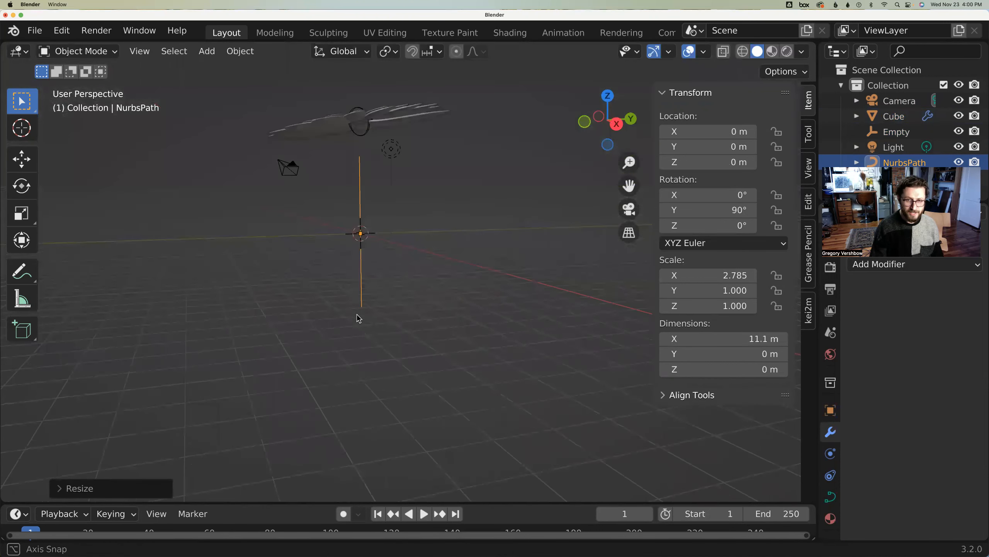
{"action": "key", "text": "g"}
{"action": "key", "text": "z"}
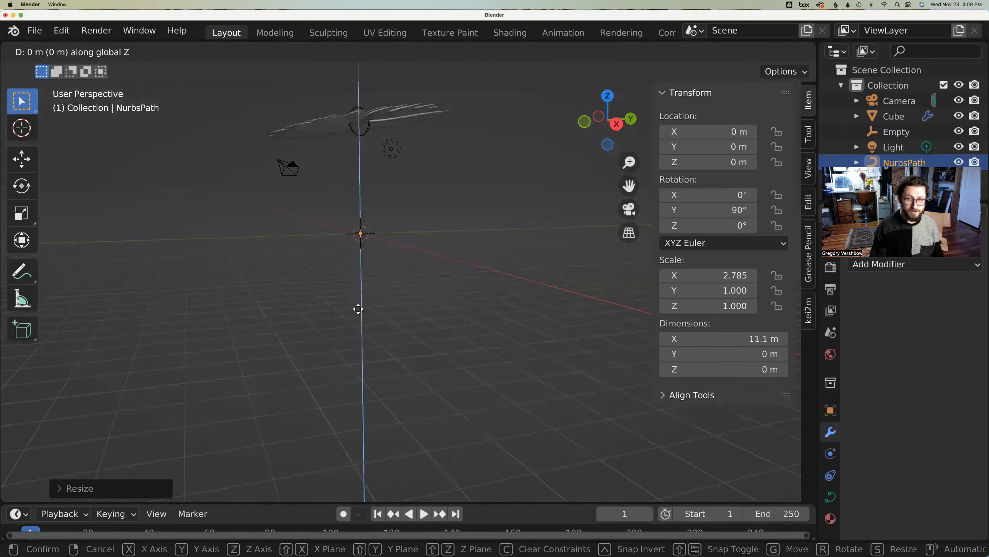
{"action": "left_click", "coordinate": [365, 278]}
- In Edit Mode, scale all the path's control points down slightly and raise them along Z to meet the flower head
{"action": "mouse_move", "coordinate": [376, 278]}
{"action": "middle_mouse_down"}
{"action": "mouse_move", "coordinate": [461, 293]}
{"action": "mouse_move", "coordinate": [390, 286]}
{"action": "middle_mouse_up"}
{"action": "key", "text": "Tab"}
{"action": "left_click", "coordinate": [391, 284]}
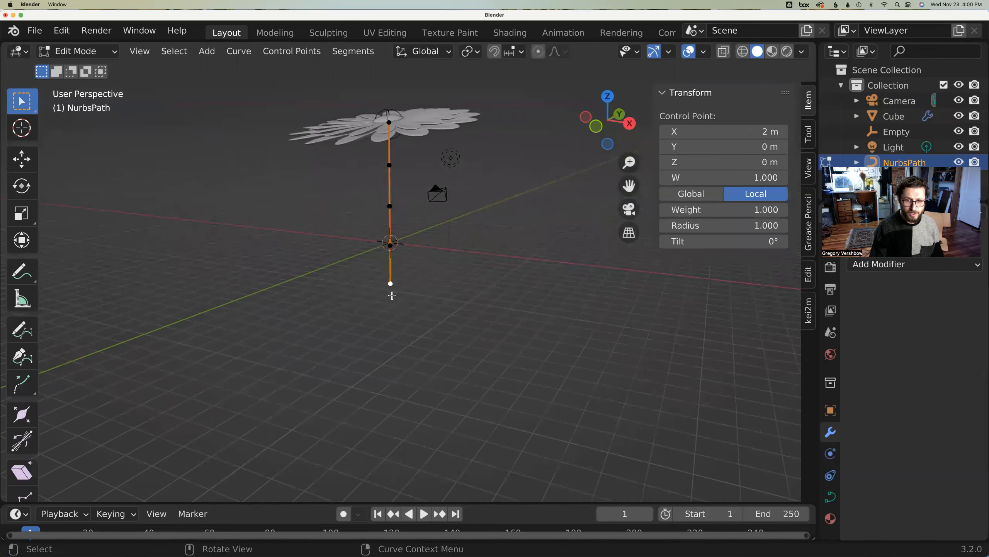
{"action": "left_click", "coordinate": [392, 245], "text": "shift"}
{"action": "key", "text": "a"}
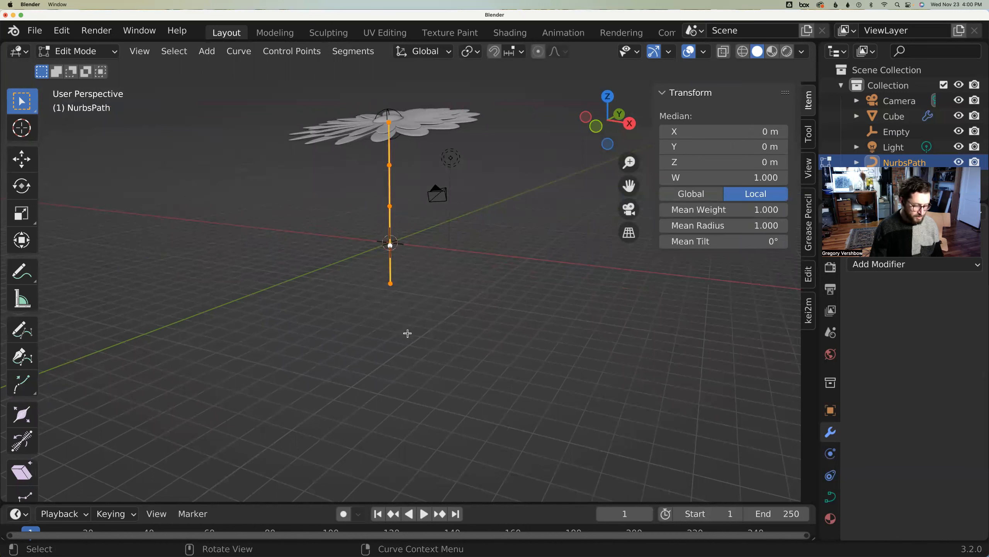
{"action": "key", "text": "s"}
{"action": "left_click", "coordinate": [405, 306]}
{"action": "key", "text": "g"}
{"action": "key", "text": "z"}
{"action": "left_click", "coordinate": [406, 292]}
- Bend the stem slightly by offsetting its three middle control points sideways, and return to Object Mode
{"action": "middle_click_drag", "start_coordinate": [349, 286], "coordinate": [391, 290]}
{"action": "middle_click_drag", "start_coordinate": [323, 298], "coordinate": [426, 321]}
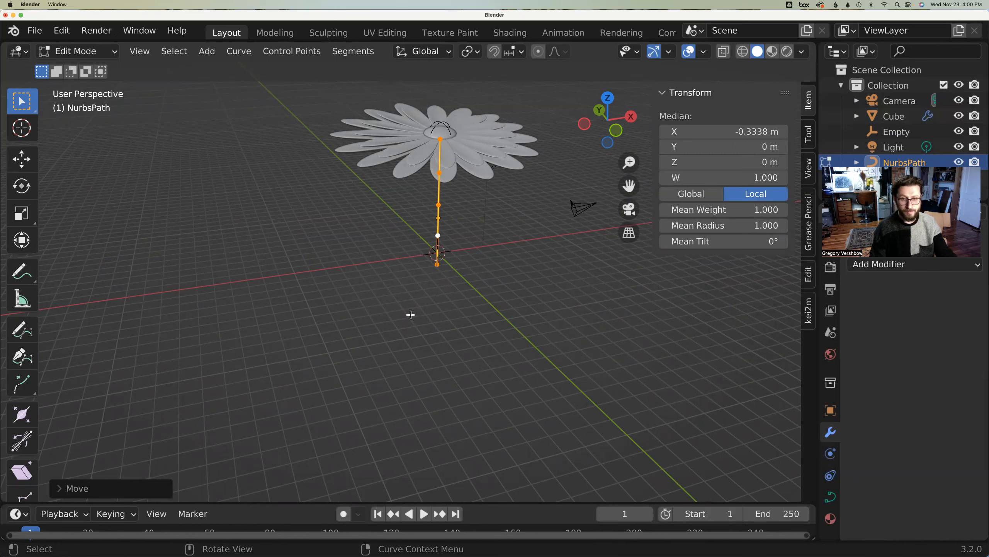
{"action": "middle_click_drag", "start_coordinate": [457, 330], "coordinate": [391, 311]}
{"action": "middle_click_drag", "start_coordinate": [403, 275], "coordinate": [420, 275]}
{"action": "scroll", "coordinate": [401, 274], "scroll_direction": "down", "scroll_amount": 1}
{"action": "scroll", "coordinate": [400, 273], "scroll_direction": "up", "scroll_amount": 2}
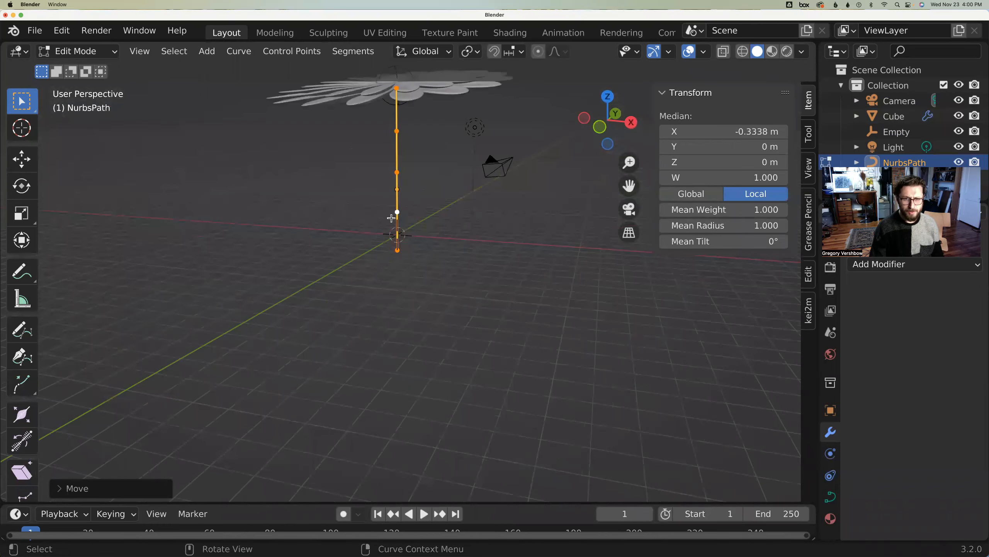
{"action": "left_click", "coordinate": [429, 184]}
{"action": "left_click", "coordinate": [394, 170]}
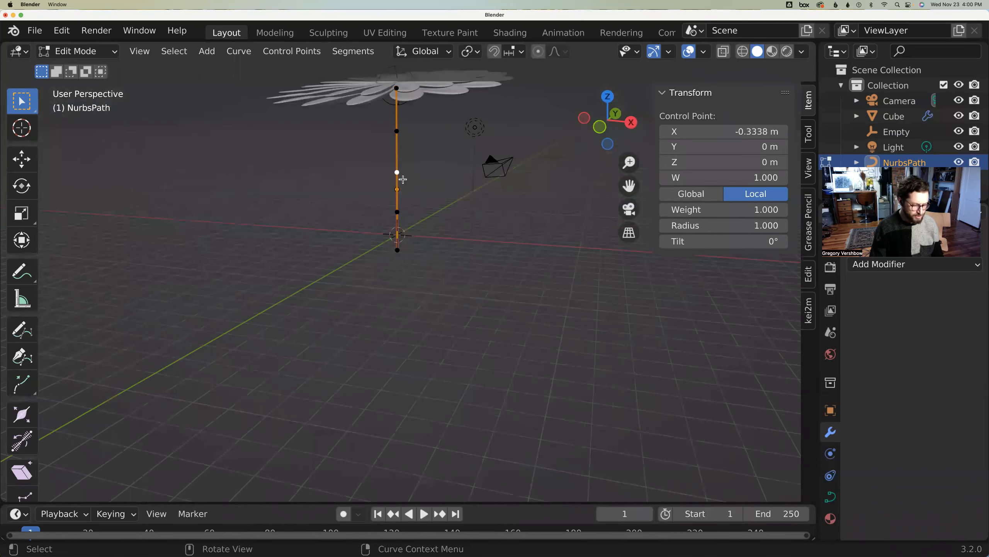
{"action": "key", "text": "g"}
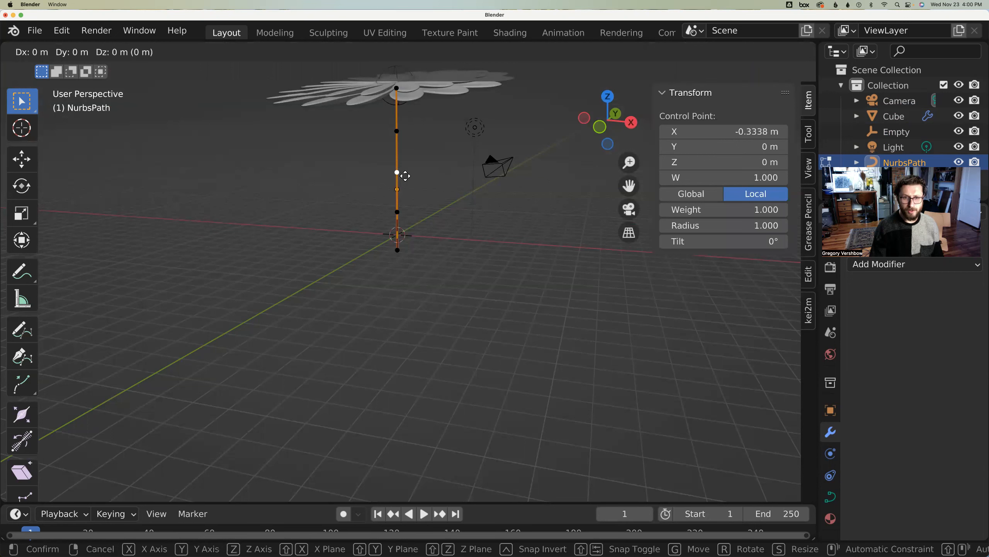
{"action": "left_click", "coordinate": [406, 175]}
{"action": "left_click", "coordinate": [396, 128]}
{"action": "key", "text": "g"}
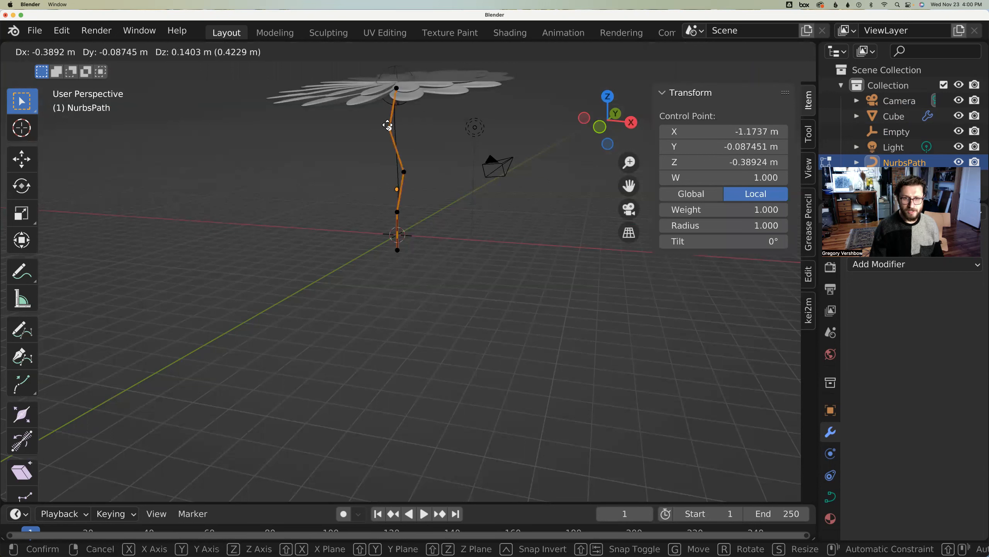
{"action": "left_click", "coordinate": [407, 195]}
{"action": "key", "text": "g"}
{"action": "left_click", "coordinate": [407, 215]}
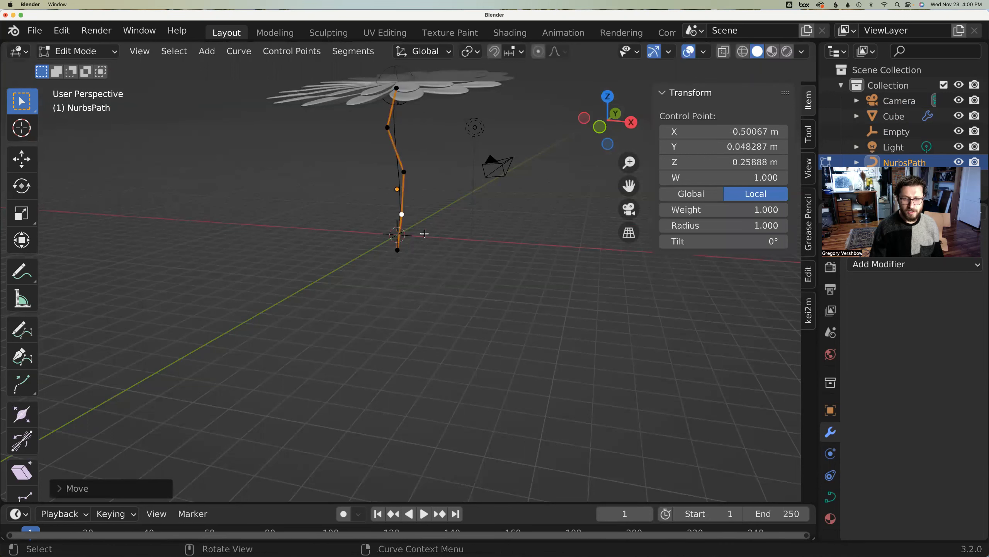
{"action": "left_click", "coordinate": [462, 245]}
{"action": "key", "text": "Tab"}
- Thicken the stem path with a round bevel 0.14 m deep in its curve geometry settings
{"action": "middle_click_drag", "start_coordinate": [459, 245], "coordinate": [738, 437]}
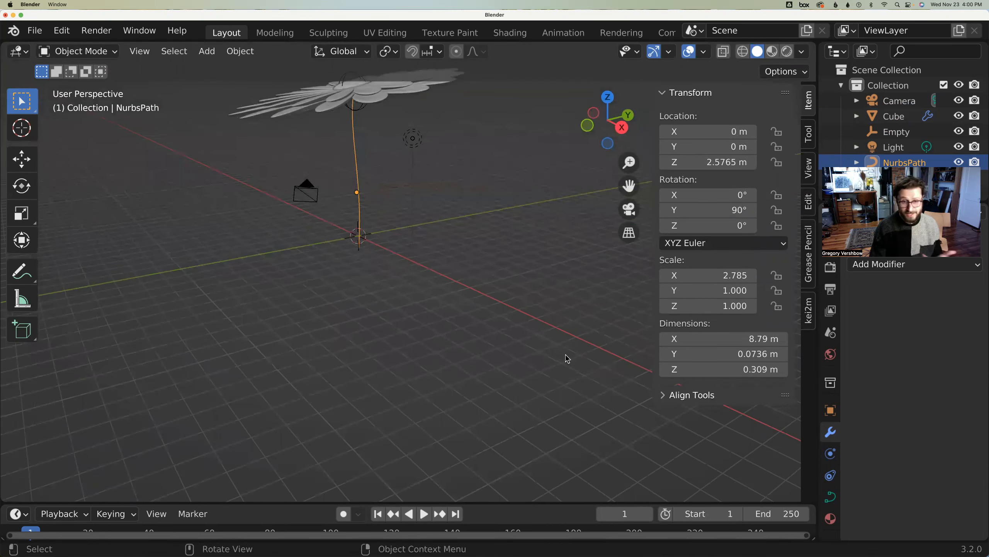
{"action": "left_click", "coordinate": [831, 498]}
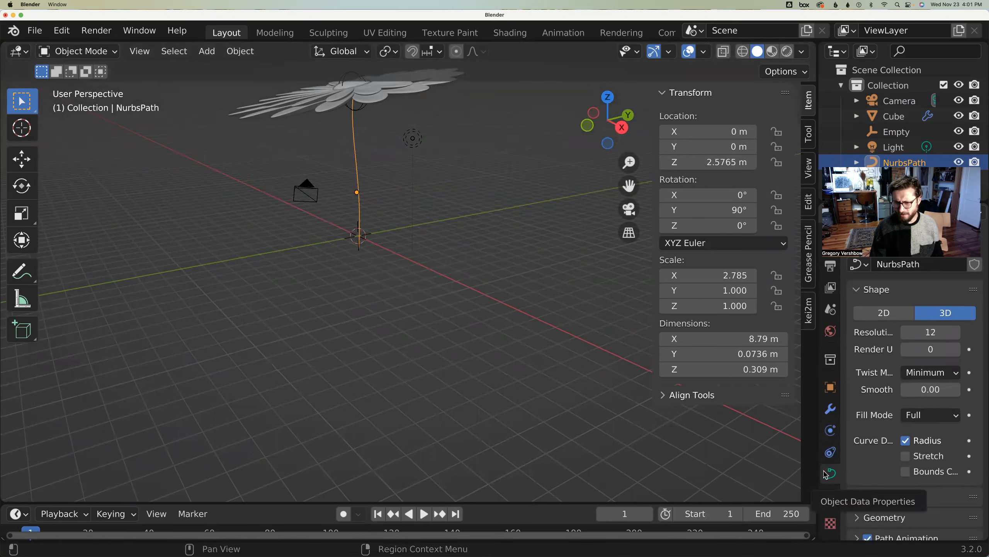
{"action": "left_click", "coordinate": [318, 102]}
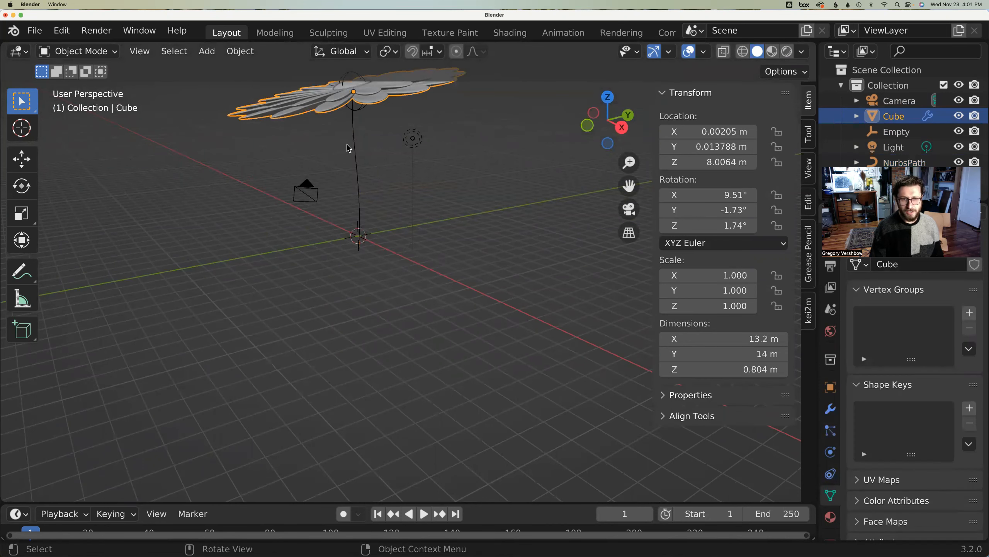
{"action": "left_click", "coordinate": [361, 161]}
{"action": "left_click", "coordinate": [360, 167]}
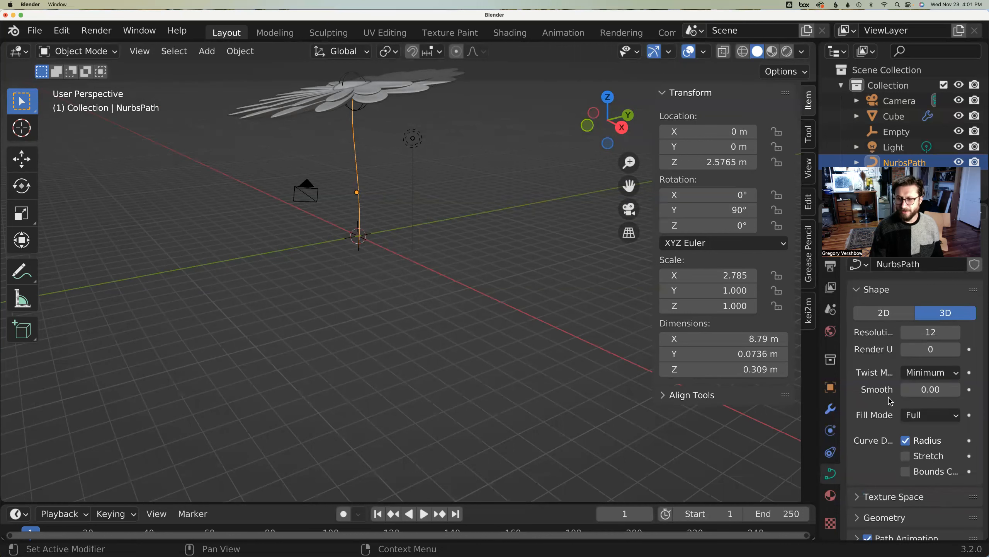
{"action": "scroll", "coordinate": [892, 408], "scroll_direction": "down", "scroll_amount": 3}
{"action": "scroll", "coordinate": [892, 409], "scroll_direction": "down", "scroll_amount": 6}
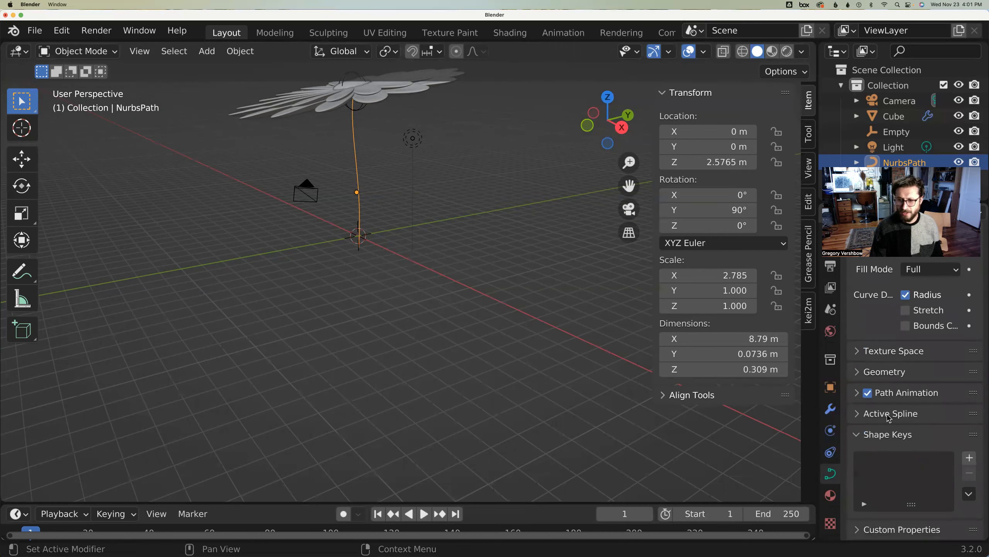
{"action": "scroll", "coordinate": [880, 388], "scroll_direction": "up", "scroll_amount": 1}
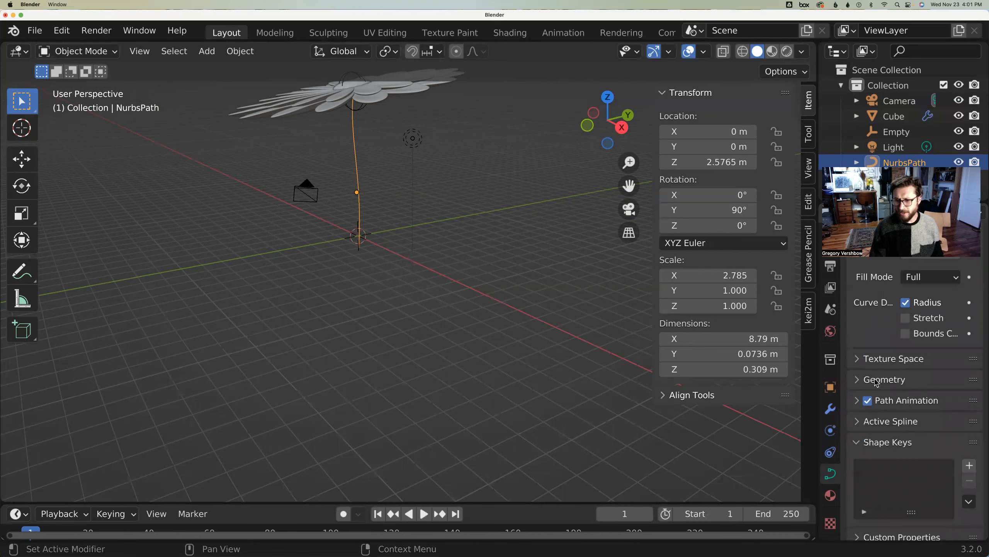
{"action": "left_click", "coordinate": [876, 380]}
{"action": "scroll", "coordinate": [878, 398], "scroll_direction": "up", "scroll_amount": 4}
{"action": "scroll", "coordinate": [879, 413], "scroll_direction": "down", "scroll_amount": 8}
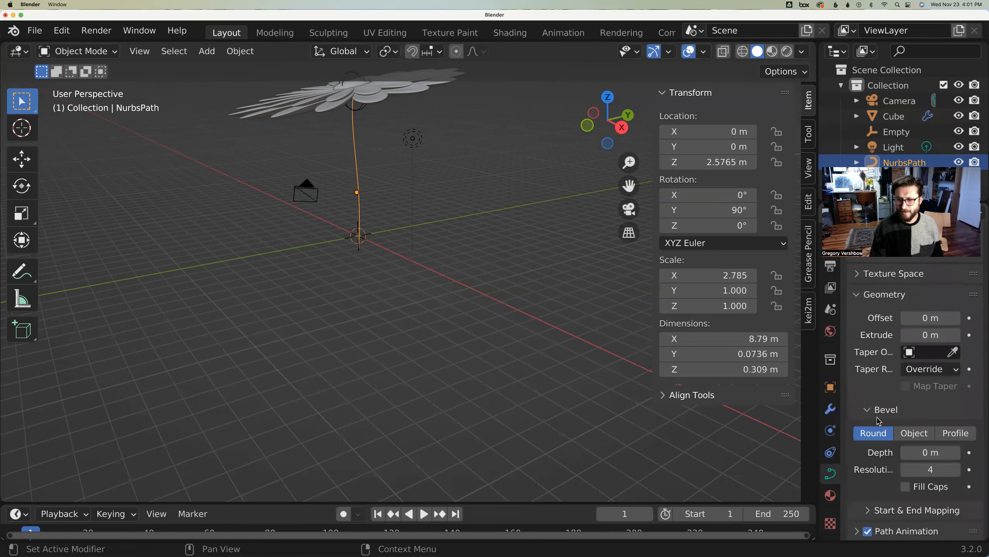
{"action": "scroll", "coordinate": [879, 421], "scroll_direction": "down", "scroll_amount": 2}
{"action": "left_click_drag", "start_coordinate": [925, 423], "coordinate": [943, 424]}
- Isolate the stem in Local View, enable Fill Caps on its bevel to close the ends, and show the whole scene again
{"action": "middle_click_drag", "start_coordinate": [436, 380], "coordinate": [492, 364]}
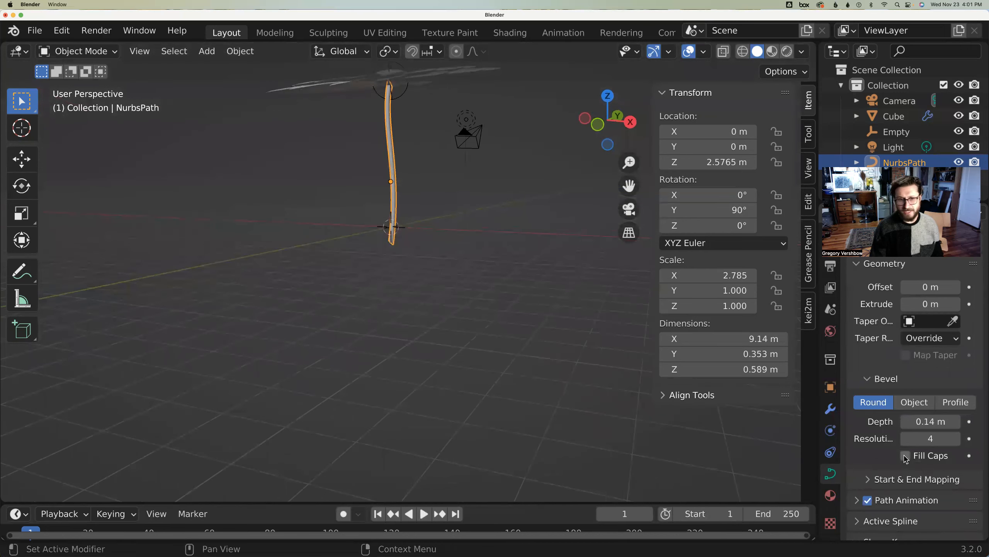
{"action": "middle_click_drag", "start_coordinate": [263, 270], "coordinate": [566, 264]}
{"action": "scroll", "coordinate": [403, 269], "scroll_direction": "up", "scroll_amount": 6}
{"action": "scroll", "coordinate": [401, 268], "scroll_direction": "down", "scroll_amount": 3}
{"action": "scroll", "coordinate": [438, 195], "scroll_direction": "down", "scroll_amount": 4}
{"action": "scroll", "coordinate": [459, 228], "scroll_direction": "up", "scroll_amount": 2}
{"action": "key", "text": "slash"}
{"action": "middle_click_drag", "start_coordinate": [452, 261], "coordinate": [471, 202]}
{"action": "left_click", "coordinate": [905, 455]}
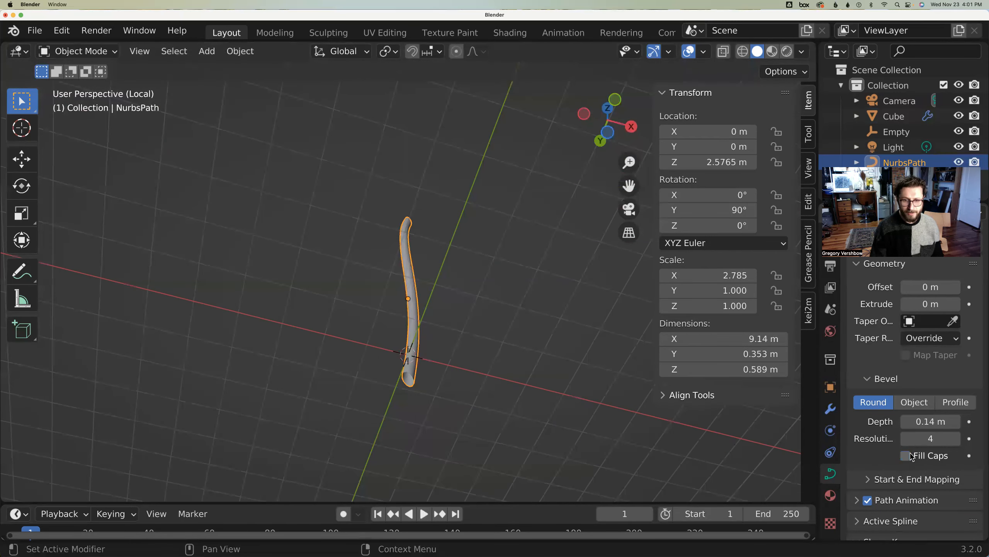
{"action": "key", "text": "slash"}
{"action": "middle_click_drag", "start_coordinate": [367, 309], "coordinate": [416, 265]}
{"action": "mouse_move", "coordinate": [373, 321]}
{"action": "middle_mouse_down", "text": "shift"}
{"action": "mouse_move", "coordinate": [366, 331]}
{"action": "mouse_move", "coordinate": [374, 317]}
{"action": "middle_mouse_up", "text": "shift"}
{"action": "scroll", "coordinate": [363, 329], "scroll_direction": "up", "scroll_amount": 2}
{"action": "scroll", "coordinate": [374, 320], "scroll_direction": "up", "scroll_amount": 1}
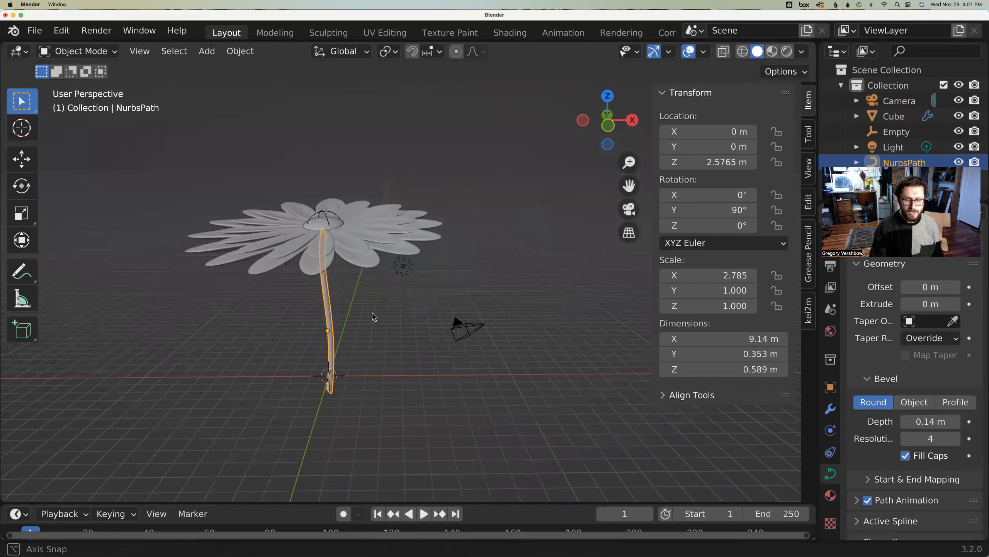
- Add a mesh plane at the base of the flower's stem
{"action": "left_click", "coordinate": [347, 396]}
{"action": "key", "text": "shift+a"}
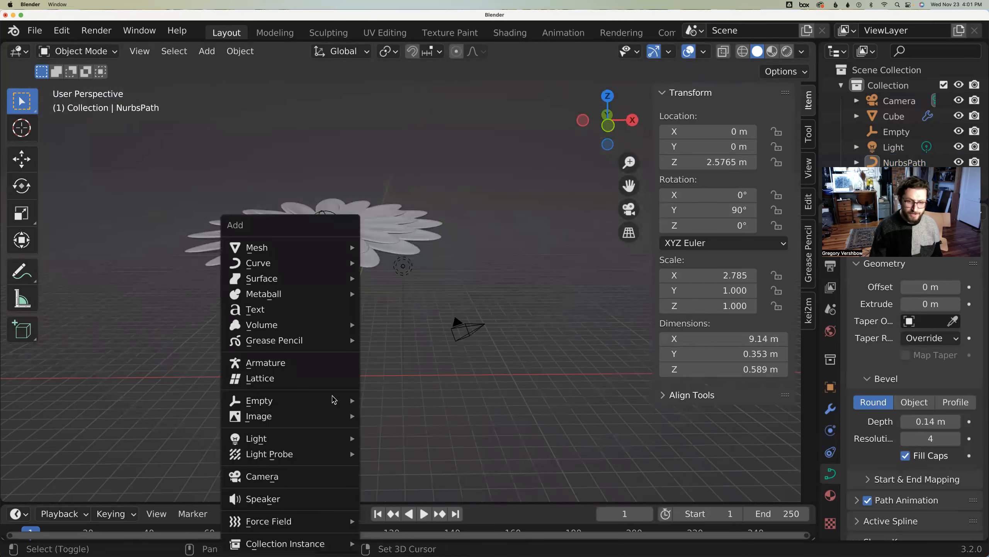
{"action": "mouse_move", "coordinate": [315, 246]}
{"action": "left_click", "coordinate": [395, 247]}
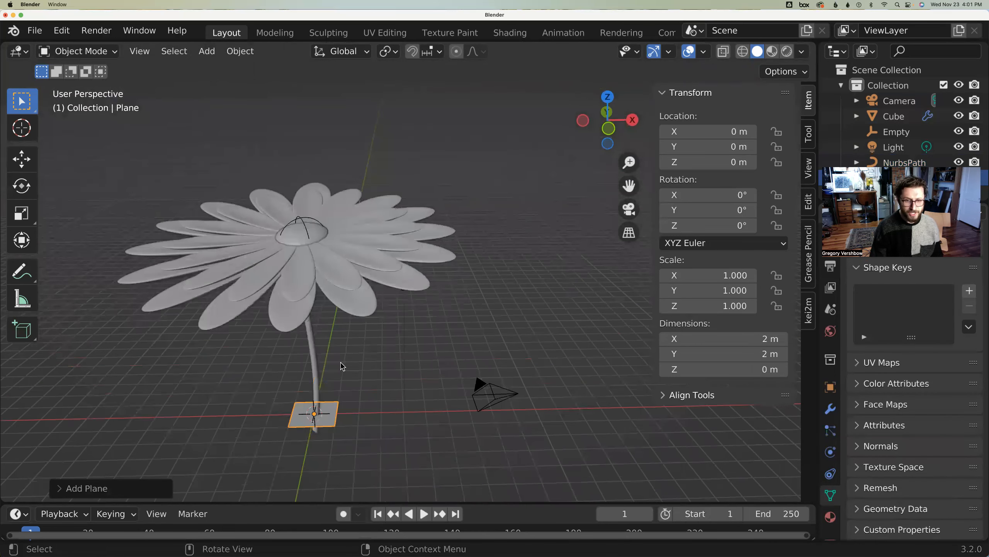
{"action": "scroll", "coordinate": [361, 303], "scroll_direction": "up", "scroll_amount": 2}
{"action": "middle_click_drag", "start_coordinate": [359, 304], "coordinate": [371, 269], "text": "shift"}
- In Edit Mode, move the plane's geometry about 1.25 m along positive X, beside the stem
{"action": "key", "text": "Tab"}
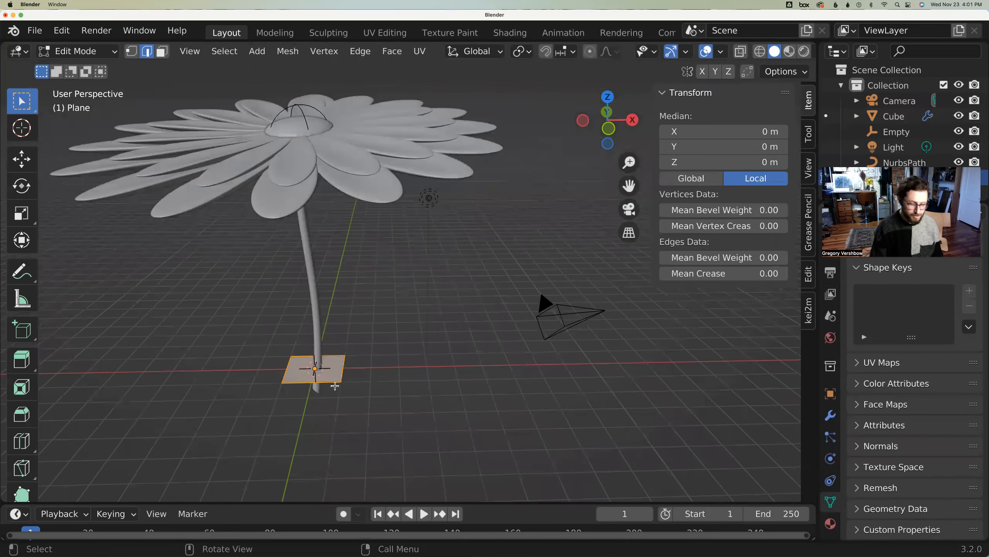
{"action": "key", "text": "g"}
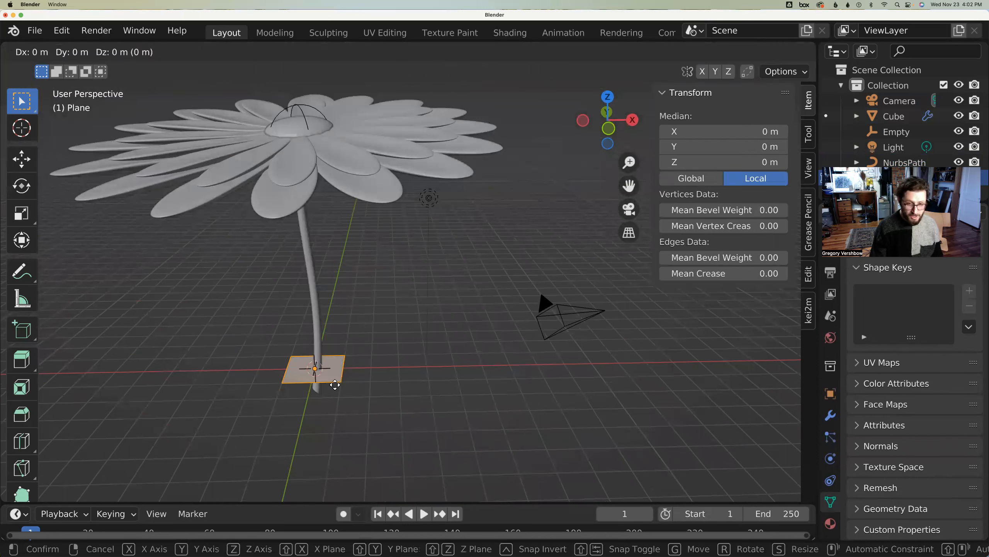
{"action": "key", "text": "x"}
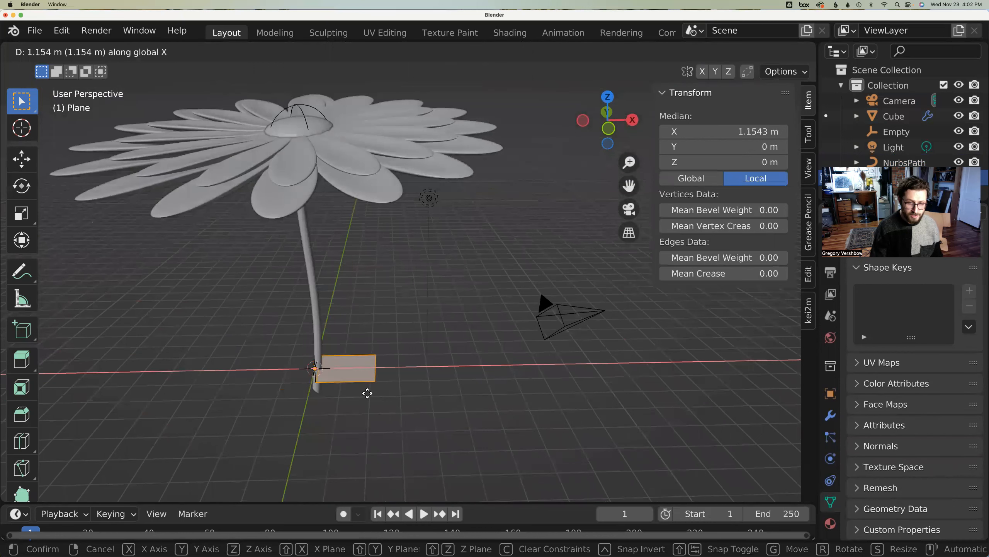
{"action": "left_click", "coordinate": [370, 393]}
{"action": "middle_click_drag", "start_coordinate": [370, 395], "coordinate": [372, 404]}
- Isolate the plane in Local View and add one centred loop cut across it, parallel to the X axis
{"action": "key", "text": "slash"}
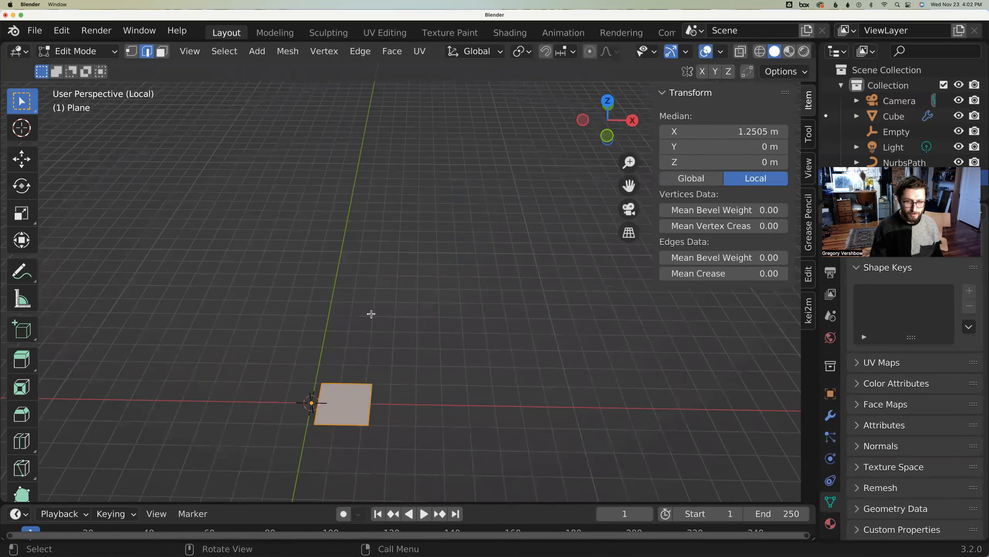
{"action": "middle_click_drag", "start_coordinate": [370, 313], "coordinate": [360, 328]}
{"action": "scroll", "coordinate": [361, 328], "scroll_direction": "up", "scroll_amount": 3}
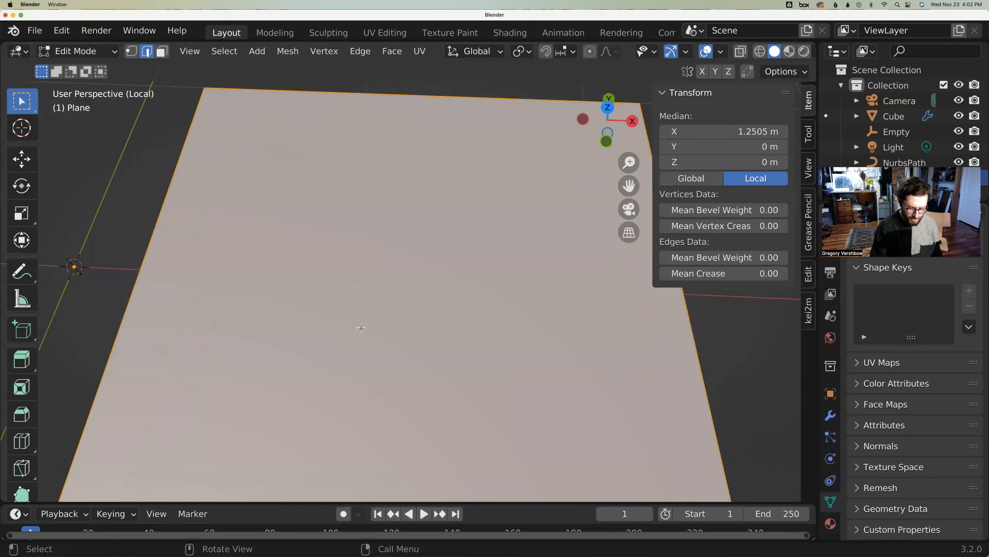
{"action": "scroll", "coordinate": [360, 326], "scroll_direction": "down", "scroll_amount": 5}
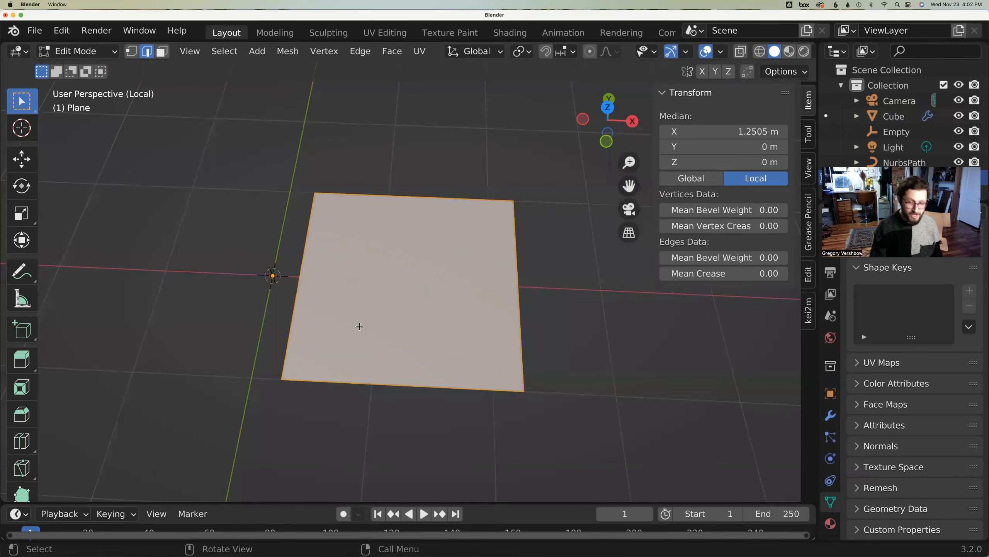
{"action": "key", "text": "ctrl+r"}
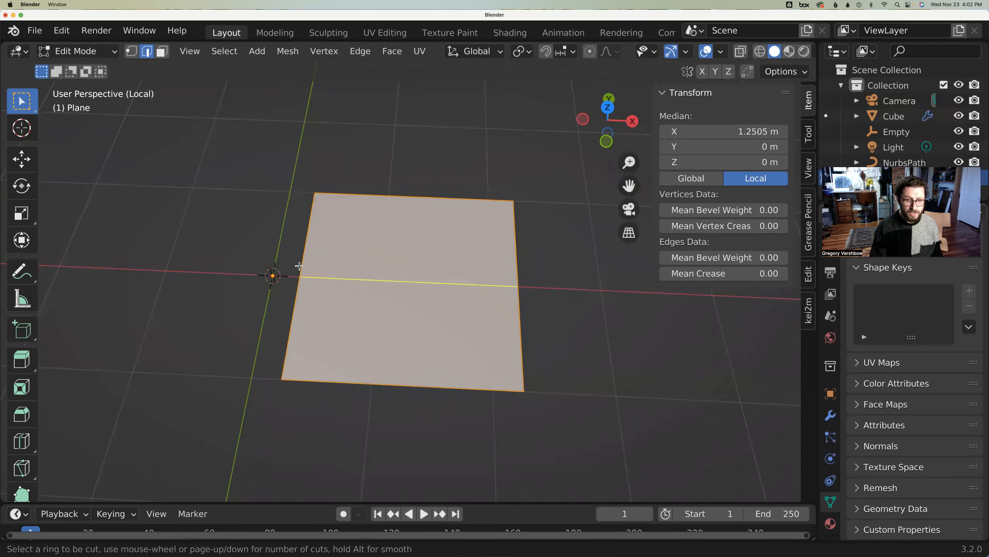
{"action": "left_click", "coordinate": [300, 265]}
{"action": "left_click", "coordinate": [300, 265]}
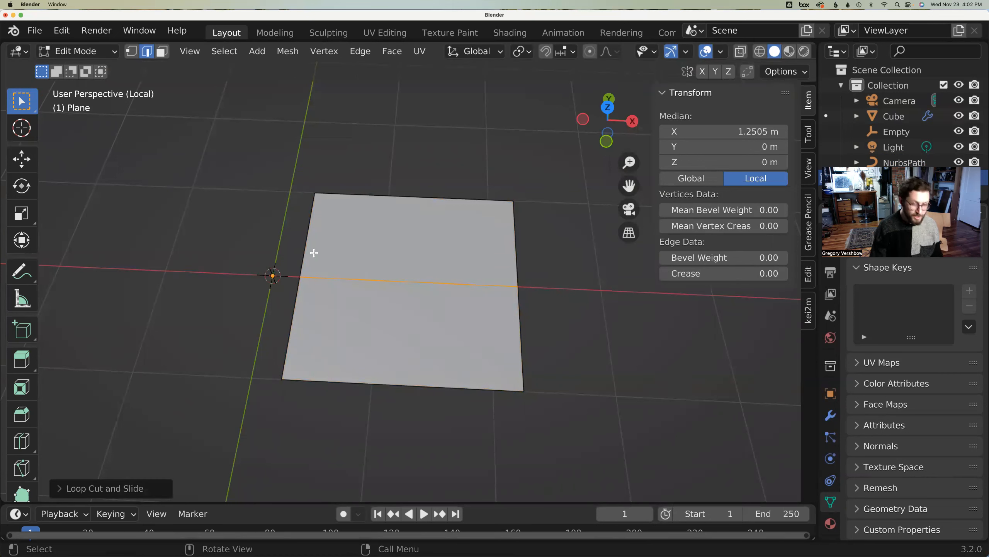
- Scale the two end vertices of the plane's centre line outward by about 3.5 to form a pointed leaf outline
{"action": "key", "text": "1"}
{"action": "left_click", "coordinate": [299, 277], "text": "shift"}
{"action": "left_click", "coordinate": [517, 286], "text": "shift"}
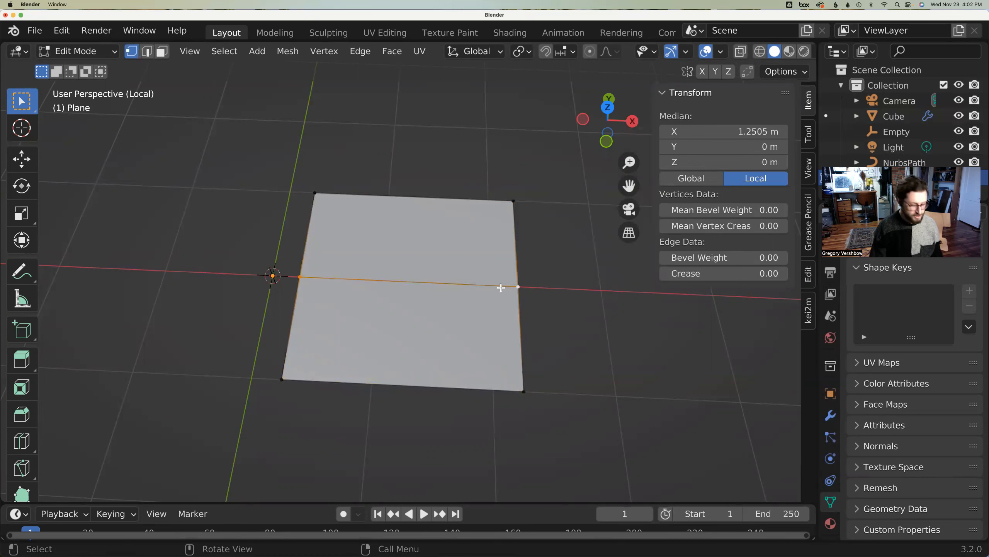
{"action": "key", "text": "s"}
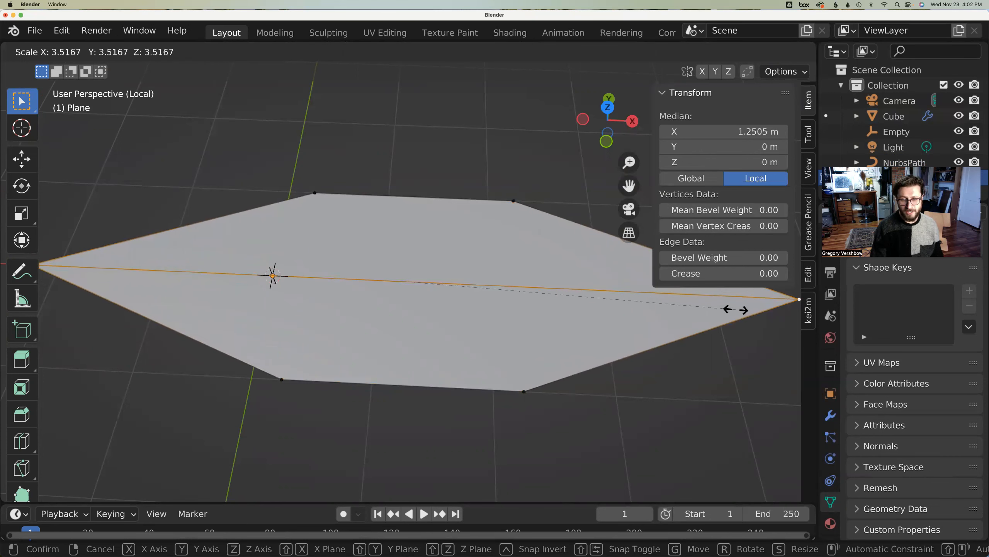
{"action": "left_click", "coordinate": [736, 309]}
{"action": "middle_click_drag", "start_coordinate": [452, 333], "coordinate": [435, 303]}
{"action": "scroll", "coordinate": [435, 316], "scroll_direction": "up", "scroll_amount": 3}
{"action": "scroll", "coordinate": [434, 315], "scroll_direction": "down", "scroll_amount": 5}
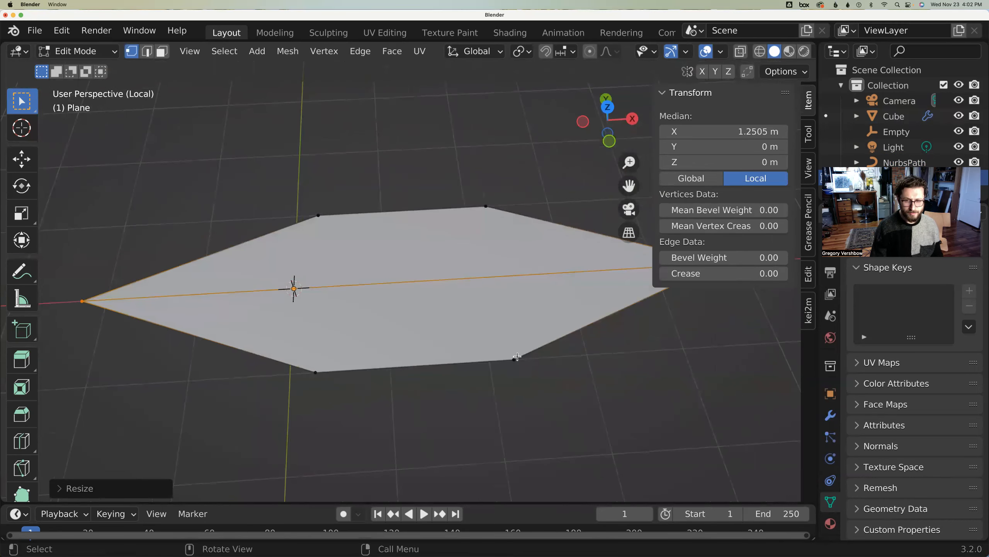
- Blunt the leaf's tip at the negative X end with a vertex bevel a little over 0.5 m wide
{"action": "left_click", "coordinate": [515, 358]}
{"action": "left_click", "coordinate": [486, 206], "text": "shift"}
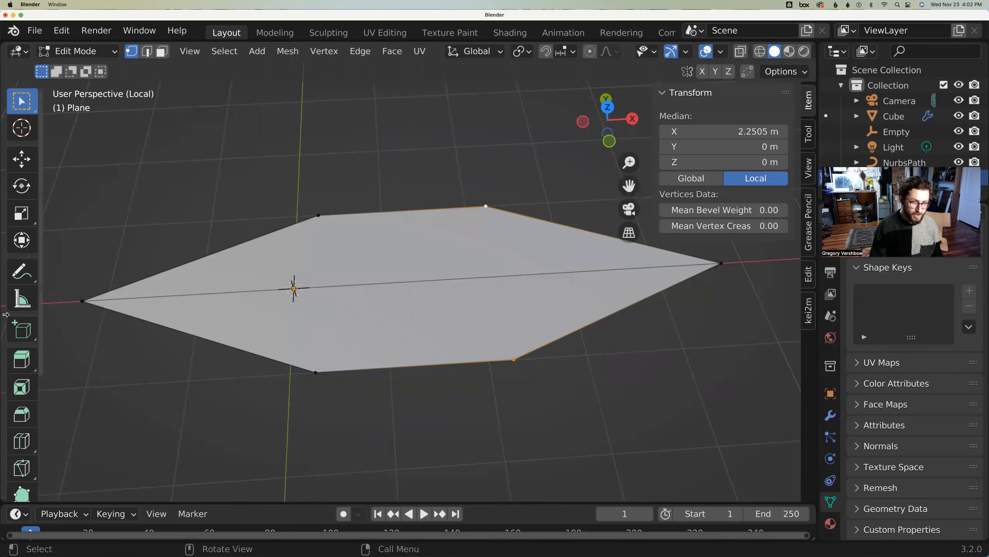
{"action": "left_click", "coordinate": [82, 301]}
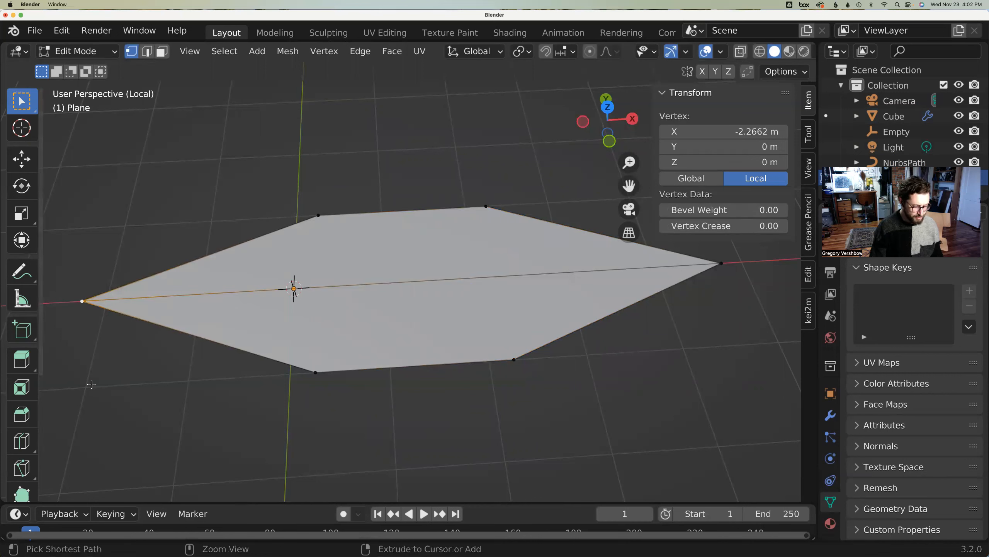
{"action": "key", "text": "ctrl+shift+b"}
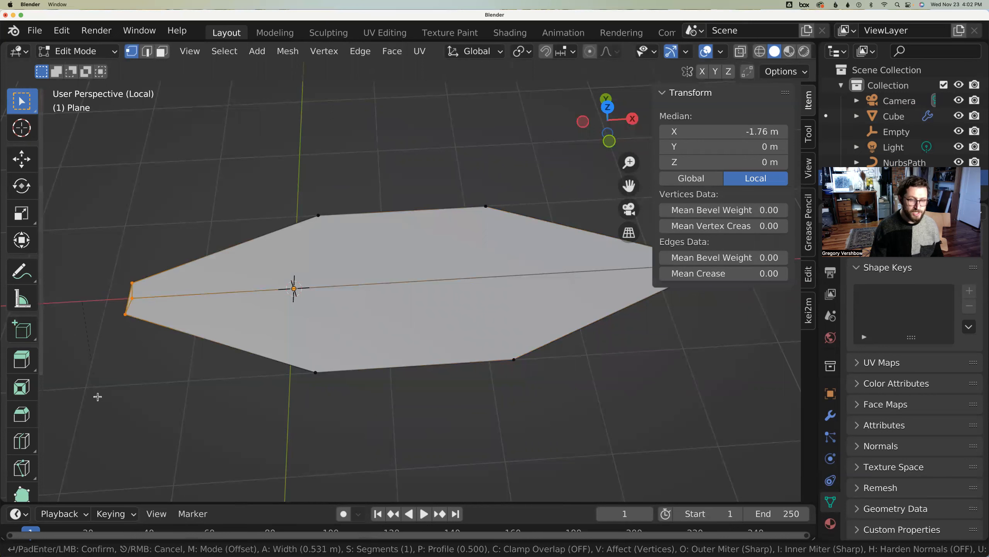
{"action": "left_click", "coordinate": [114, 321]}
- Slide the middle vertex of the blunted end inward along the centre line and dissolve it
{"action": "left_click", "coordinate": [137, 298]}
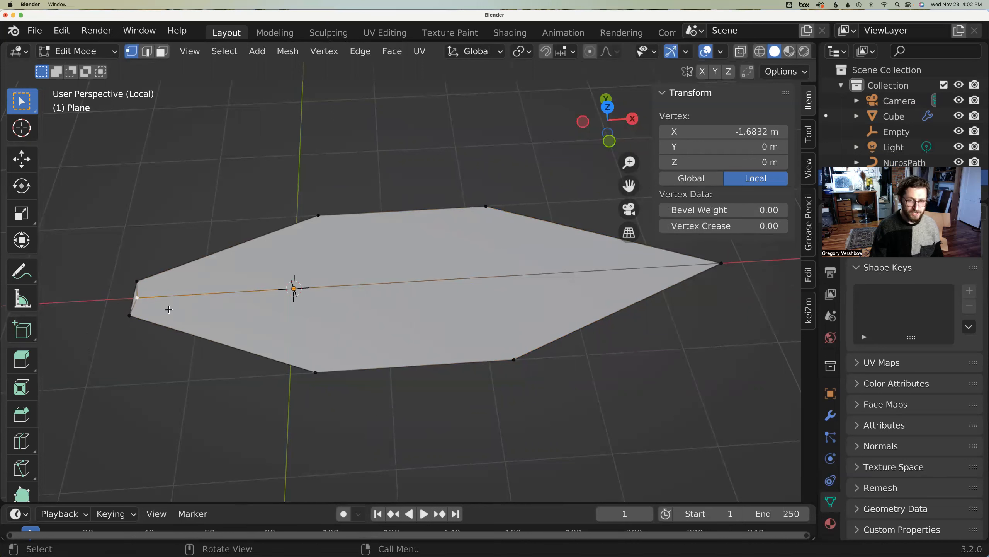
{"action": "key", "text": "shift+v"}
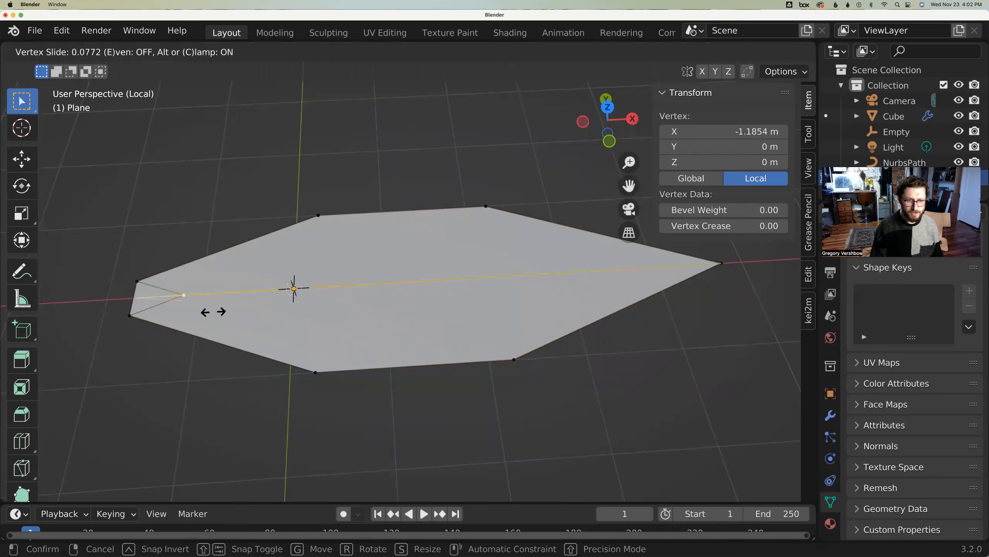
{"action": "left_click", "coordinate": [220, 312]}
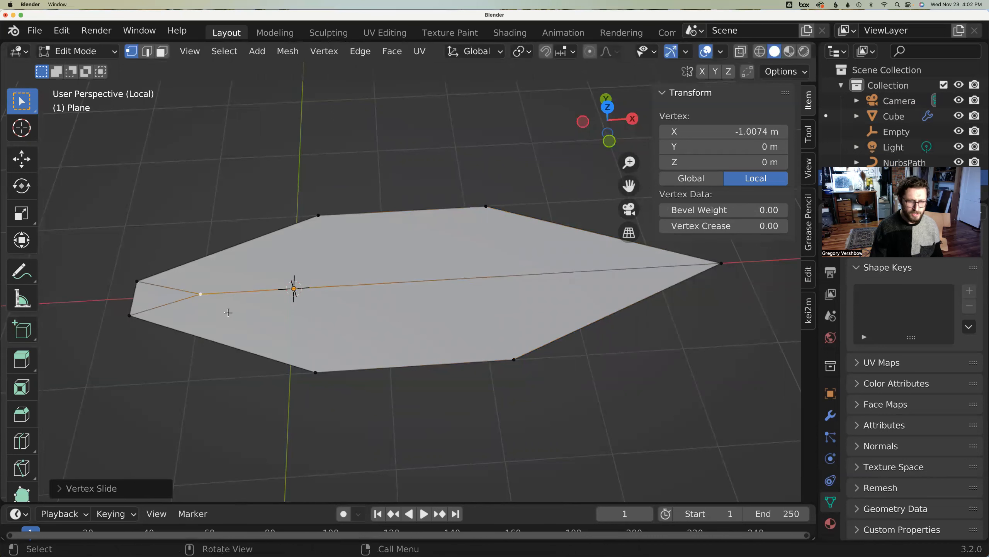
{"action": "key", "text": "x"}
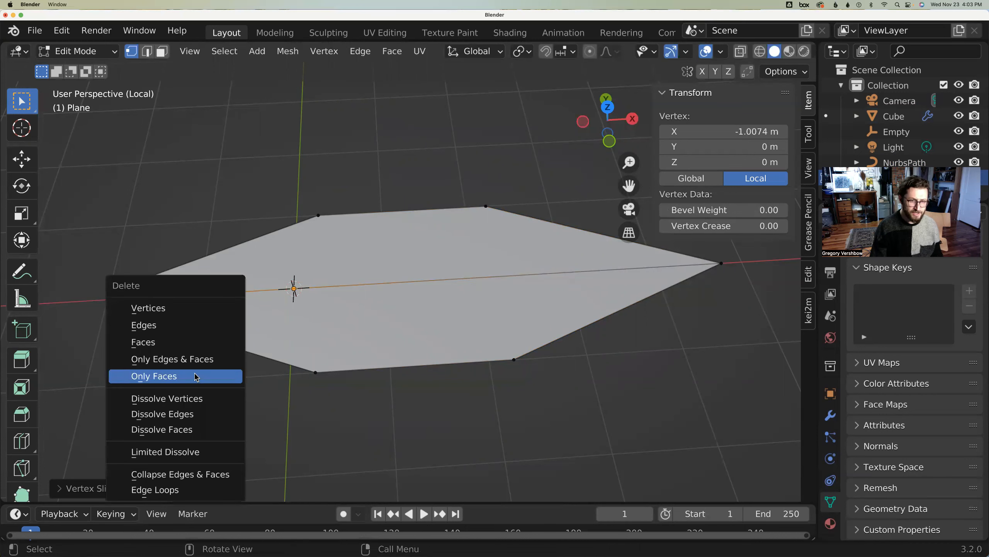
{"action": "left_click", "coordinate": [203, 399]}
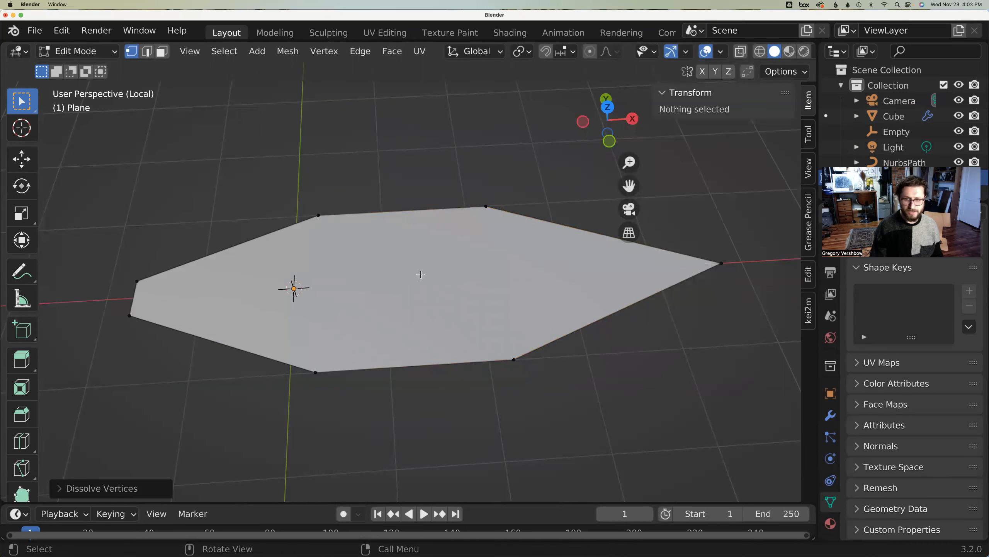
- Return to Object Mode and add a Subdivision Surface modifier to the leaf
{"action": "key", "text": "Tab"}
{"action": "mouse_move", "coordinate": [422, 283]}
{"action": "middle_mouse_down"}
{"action": "mouse_move", "coordinate": [343, 289]}
{"action": "mouse_move", "coordinate": [331, 240]}
{"action": "mouse_move", "coordinate": [348, 239]}
{"action": "mouse_move", "coordinate": [403, 277]}
{"action": "middle_mouse_up"}
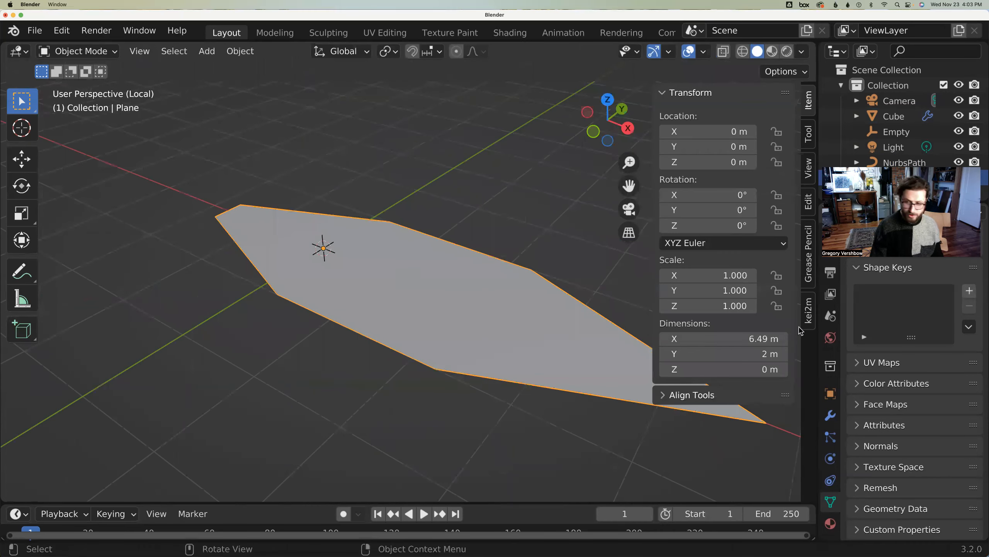
{"action": "left_click", "coordinate": [830, 415]}
{"action": "left_click", "coordinate": [916, 266]}
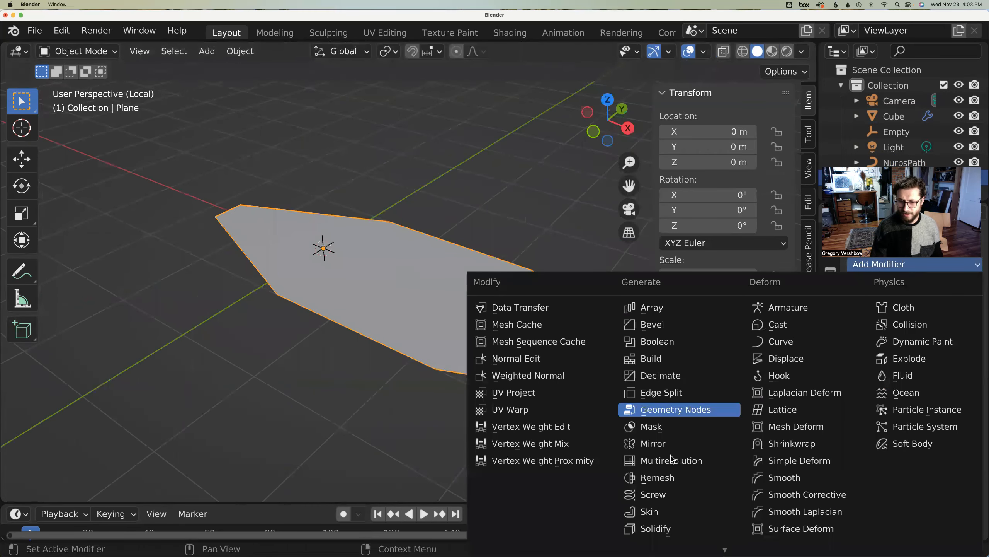
{"action": "mouse_move", "coordinate": [673, 550]}
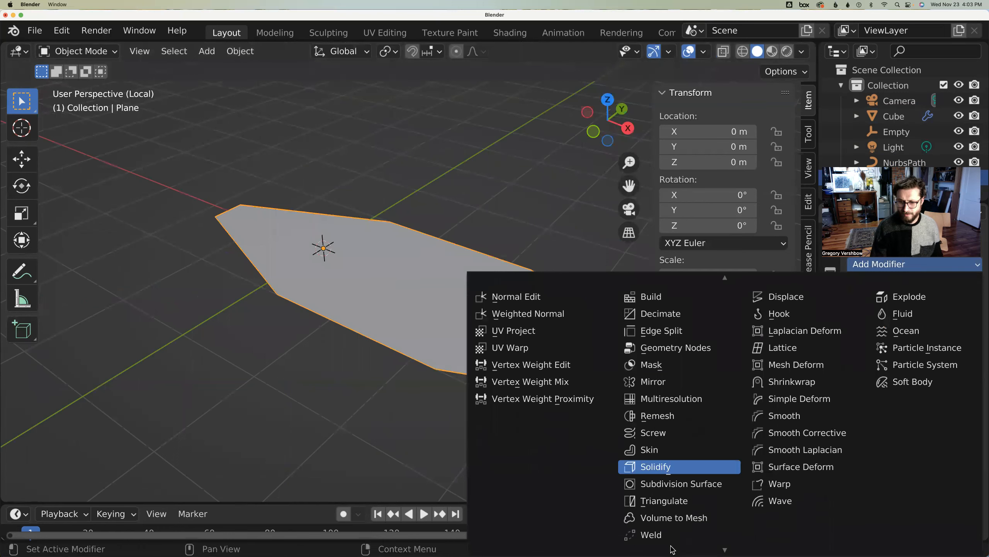
{"action": "scroll", "coordinate": [678, 545], "scroll_direction": "up", "scroll_amount": 3}
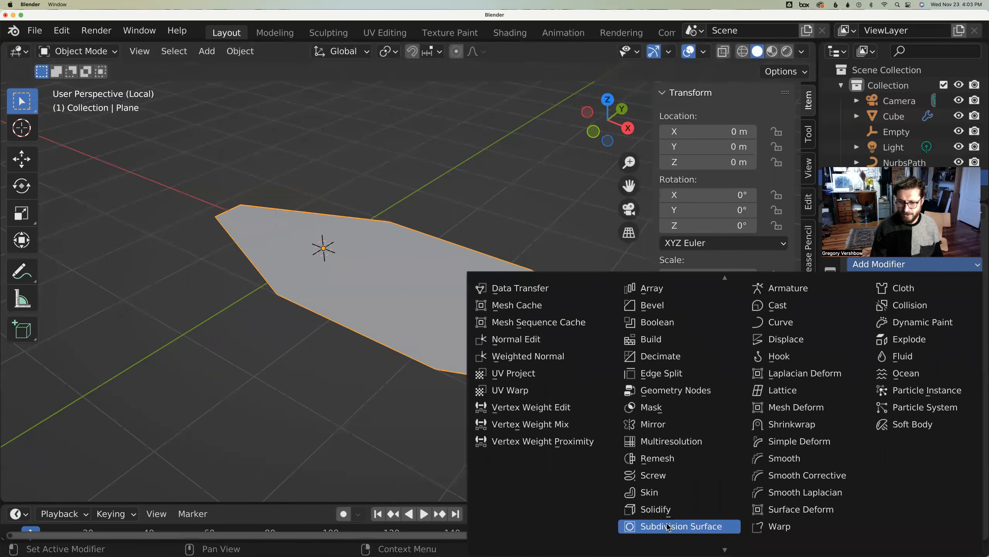
{"action": "left_click", "coordinate": [668, 526]}
{"action": "middle_click_drag", "start_coordinate": [417, 395], "coordinate": [587, 404]}
{"action": "middle_click_drag", "start_coordinate": [637, 373], "coordinate": [646, 318]}
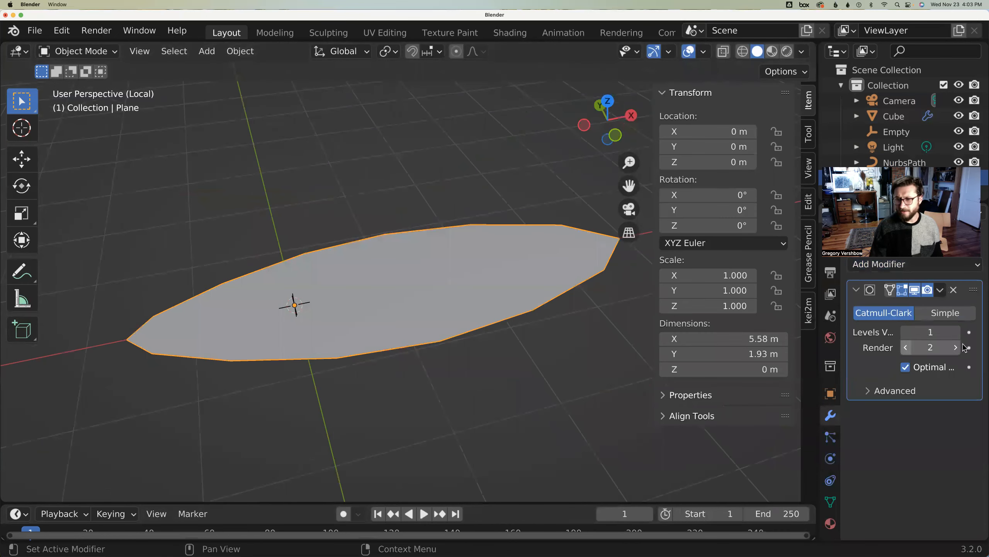
- Try the leaf's Subdivision Surface modifier with viewport and render levels at 3
{"action": "left_click", "coordinate": [957, 332]}
{"action": "left_click", "coordinate": [956, 332]}
{"action": "left_click", "coordinate": [957, 349]}
{"action": "left_click", "coordinate": [957, 348]}
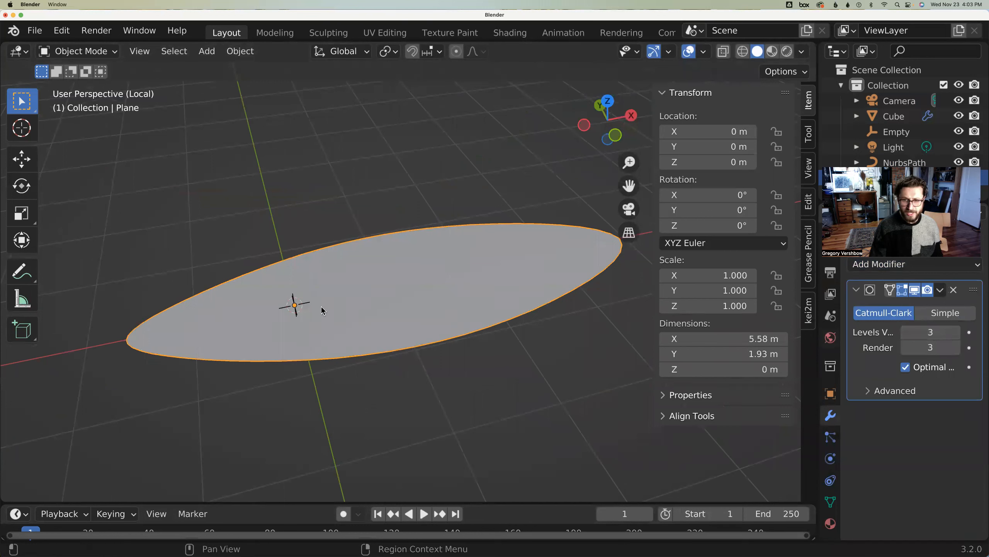
- Set the subdivision's viewport and render levels to 1 and apply the modifier to the leaf
{"action": "left_click", "coordinate": [906, 331]}
{"action": "left_click", "coordinate": [906, 332]}
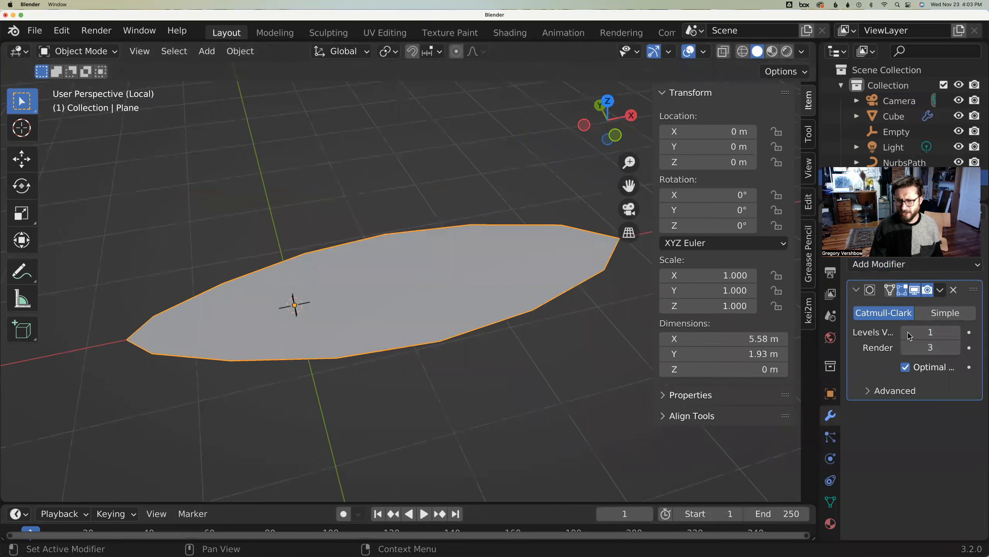
{"action": "left_click", "coordinate": [906, 347]}
{"action": "left_click", "coordinate": [906, 345]}
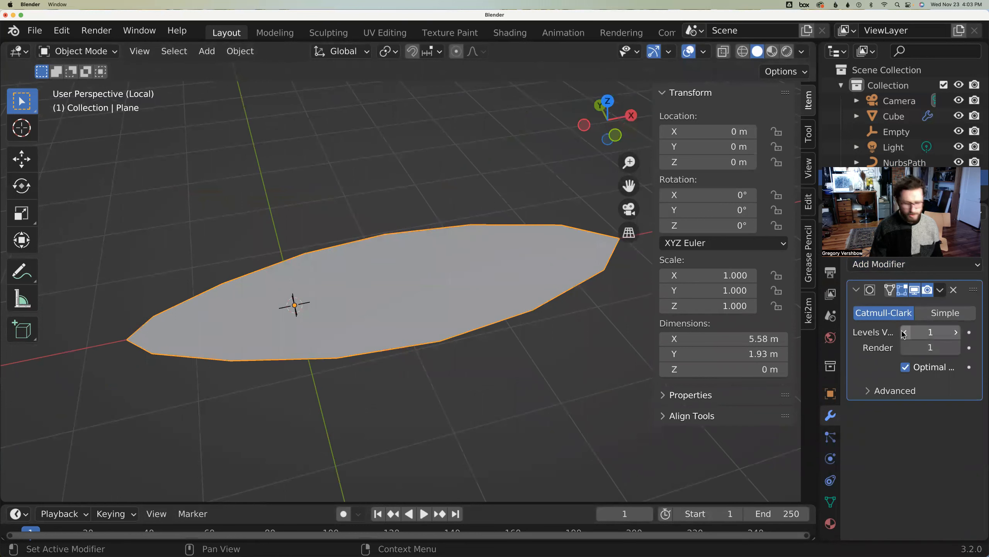
{"action": "key", "text": "ctrl+a"}
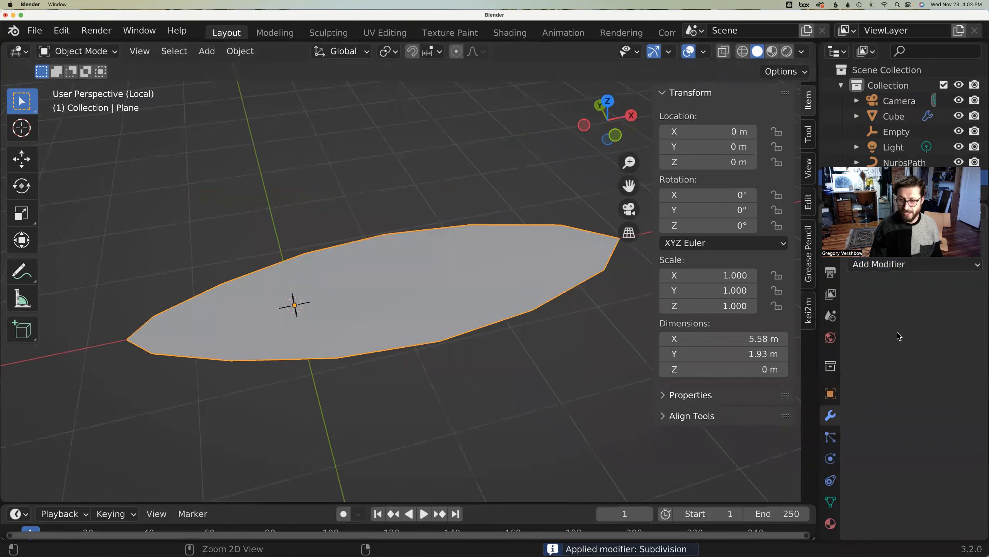
- Add a new Subdivision Surface modifier to the leaf with viewport and render levels of 2, and enter Edit Mode
{"action": "left_click", "coordinate": [885, 265]}
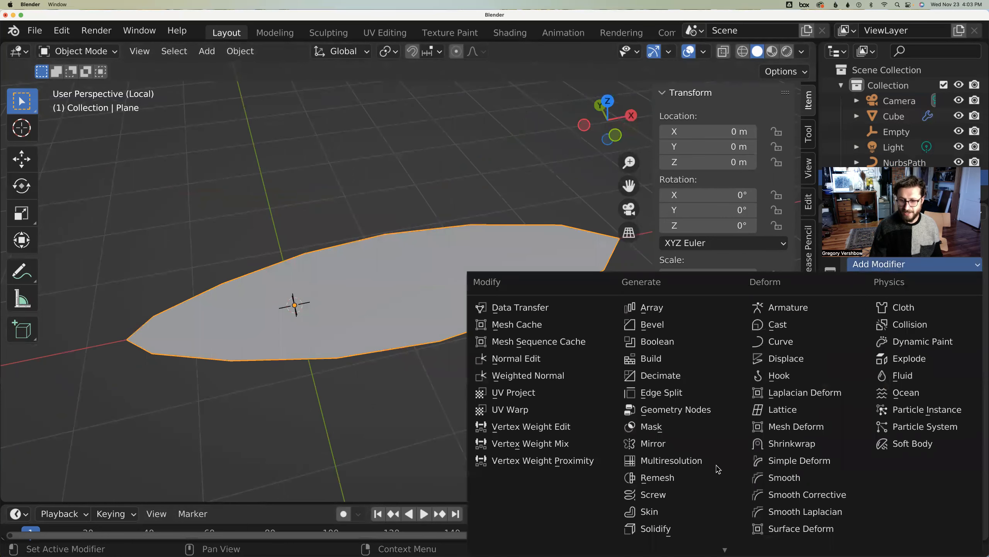
{"action": "scroll", "coordinate": [685, 526], "scroll_direction": "down", "scroll_amount": 4}
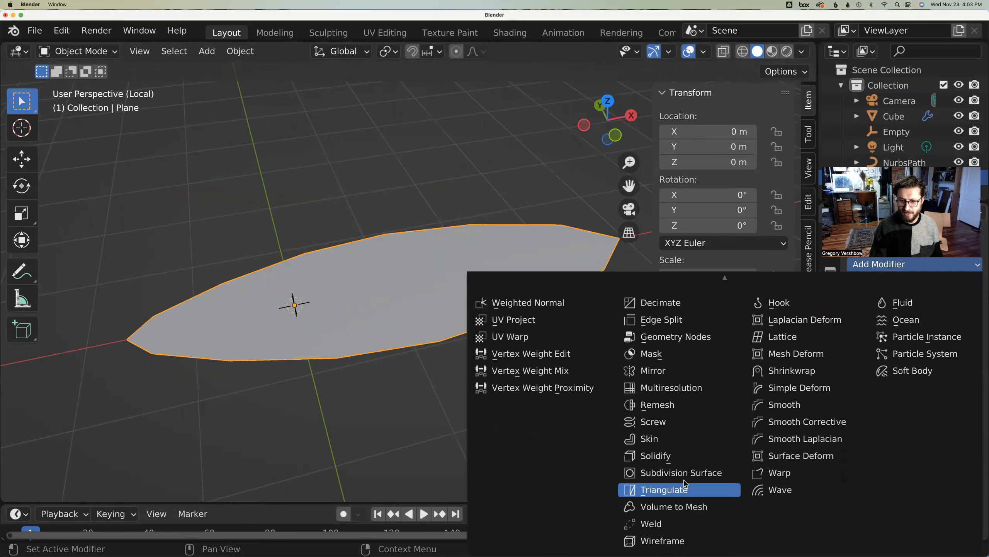
{"action": "left_click", "coordinate": [682, 472]}
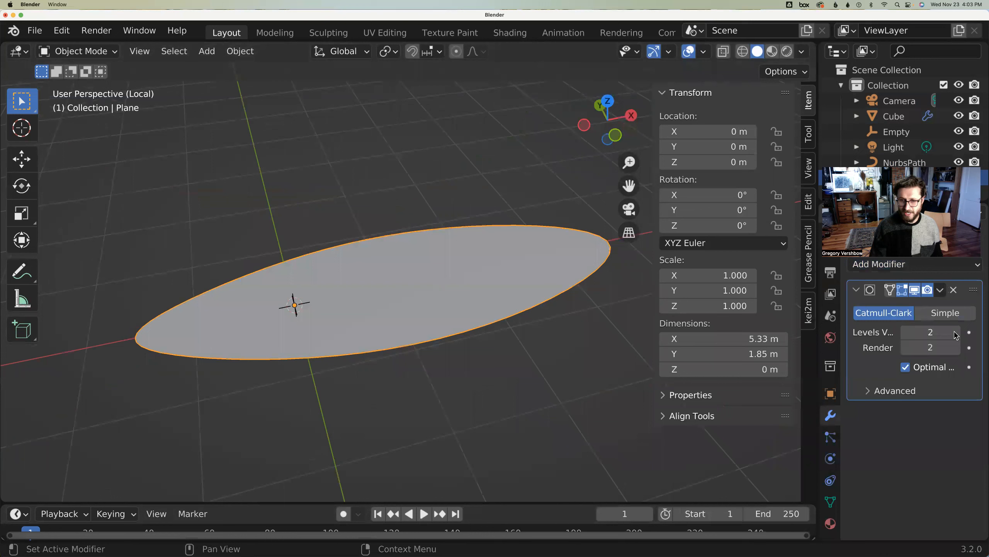
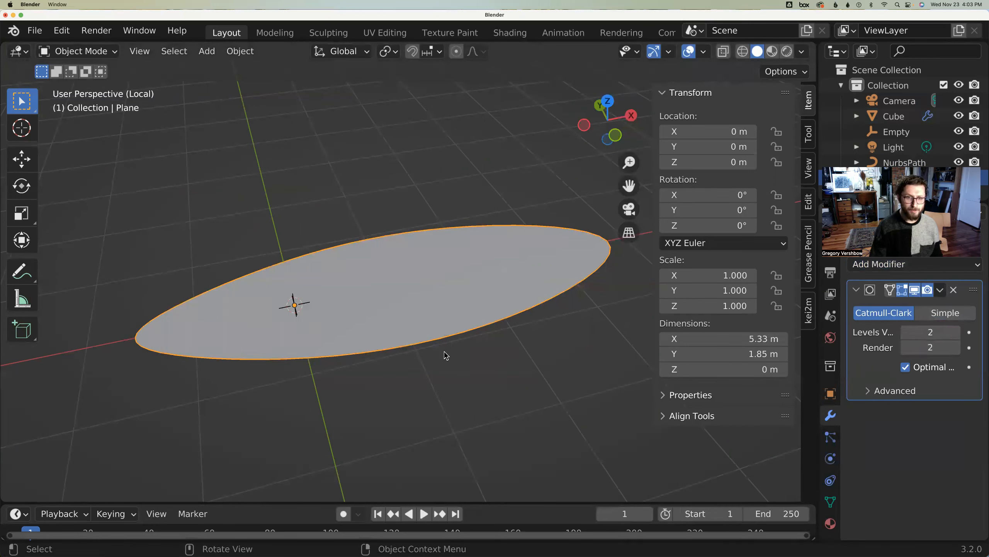
{"action": "key", "text": "Tab"}
{"action": "middle_click_drag", "start_coordinate": [448, 345], "coordinate": [421, 361]}
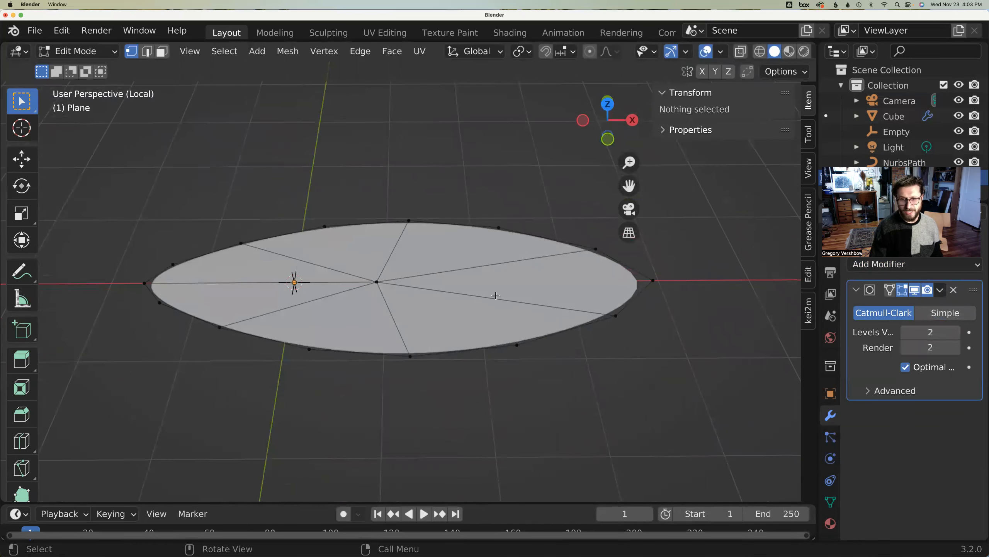
- Connect the leaf's centre vertex to the far tip vertex on the positive X side with an edge
{"action": "left_click", "coordinate": [377, 281]}
{"action": "left_click", "coordinate": [654, 281], "text": "shift"}
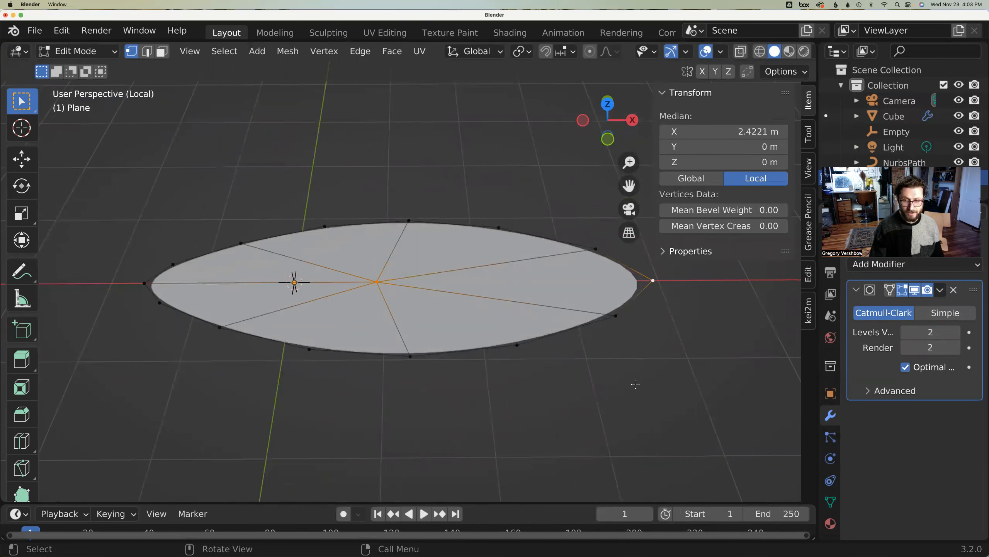
{"action": "key", "text": "alt+a"}
{"action": "scroll", "coordinate": [574, 366], "scroll_direction": "up", "scroll_amount": 2}
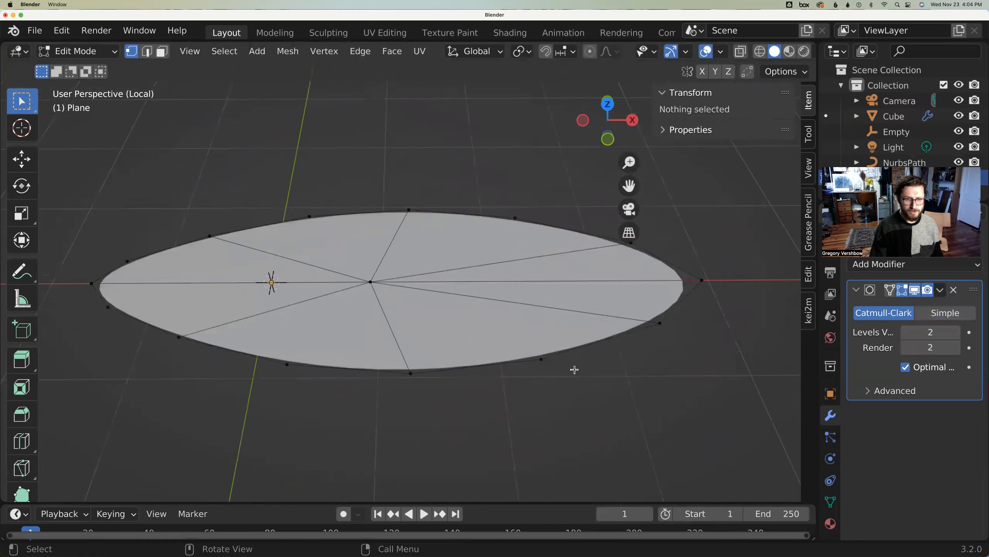
{"action": "scroll", "coordinate": [574, 369], "scroll_direction": "down", "scroll_amount": 2}
{"action": "scroll", "coordinate": [395, 296], "scroll_direction": "up", "scroll_amount": 1}
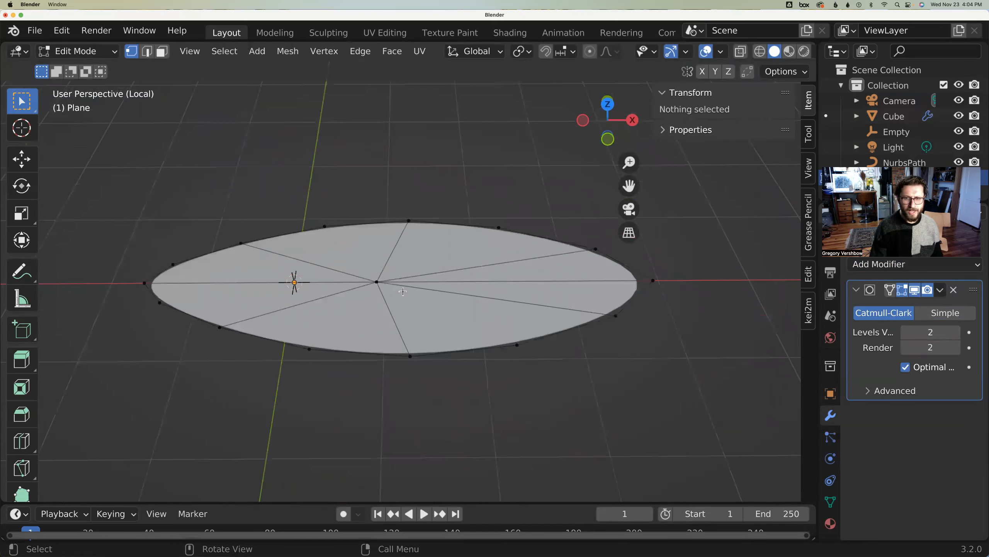
- Select both lengthwise midrib edges running through the leaf's centre and set their crease to 1
{"action": "left_click", "coordinate": [375, 282]}
{"action": "mouse_move", "coordinate": [375, 282]}
{"action": "middle_mouse_down"}
{"action": "mouse_move", "coordinate": [367, 282]}
{"action": "mouse_move", "coordinate": [378, 288]}
{"action": "middle_mouse_up"}
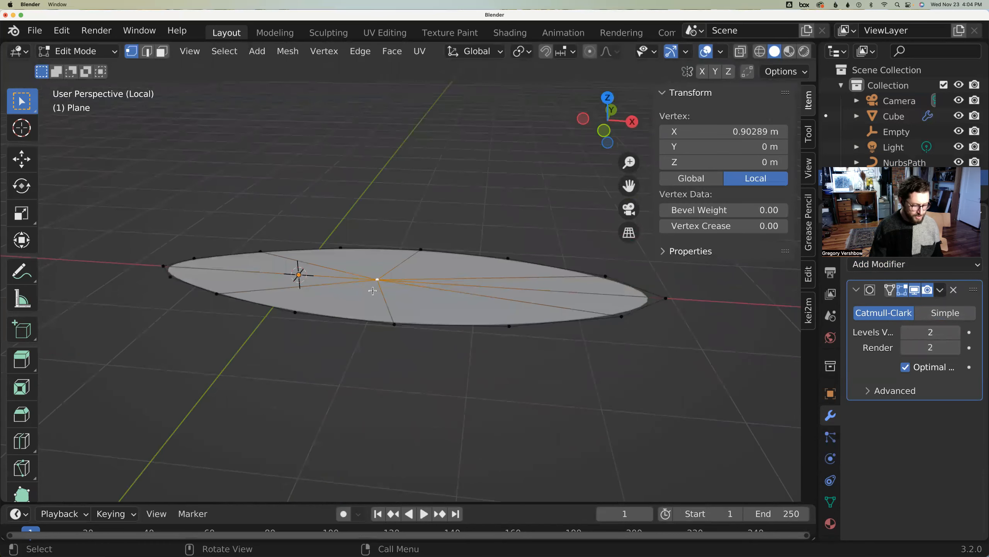
{"action": "middle_click_drag", "start_coordinate": [382, 293], "coordinate": [298, 283]}
{"action": "key", "text": "2"}
{"action": "left_click", "coordinate": [282, 277]}
{"action": "left_click", "coordinate": [419, 282], "text": "shift"}
{"action": "middle_click_drag", "start_coordinate": [419, 283], "coordinate": [427, 303]}
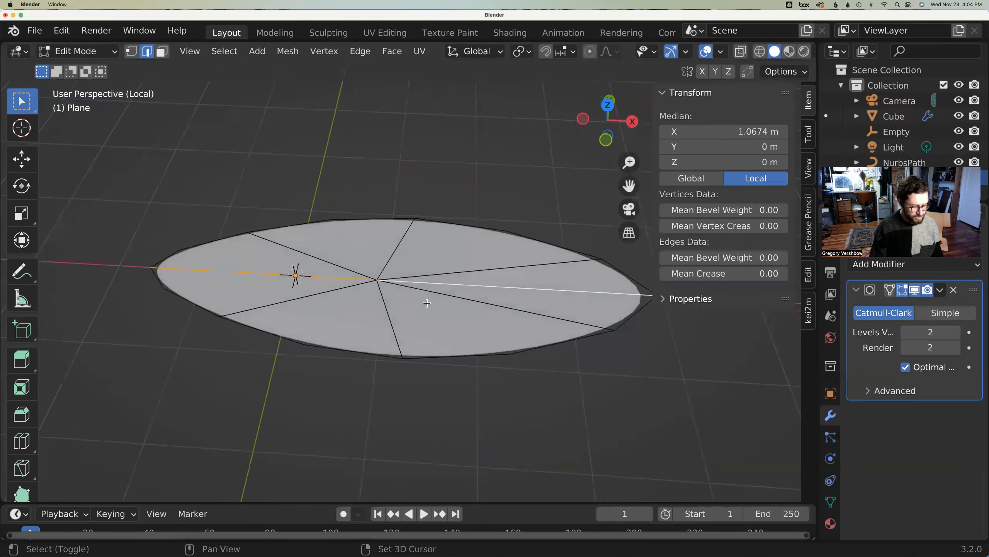
{"action": "key", "text": "shift+e"}
{"action": "type", "text": "1"}
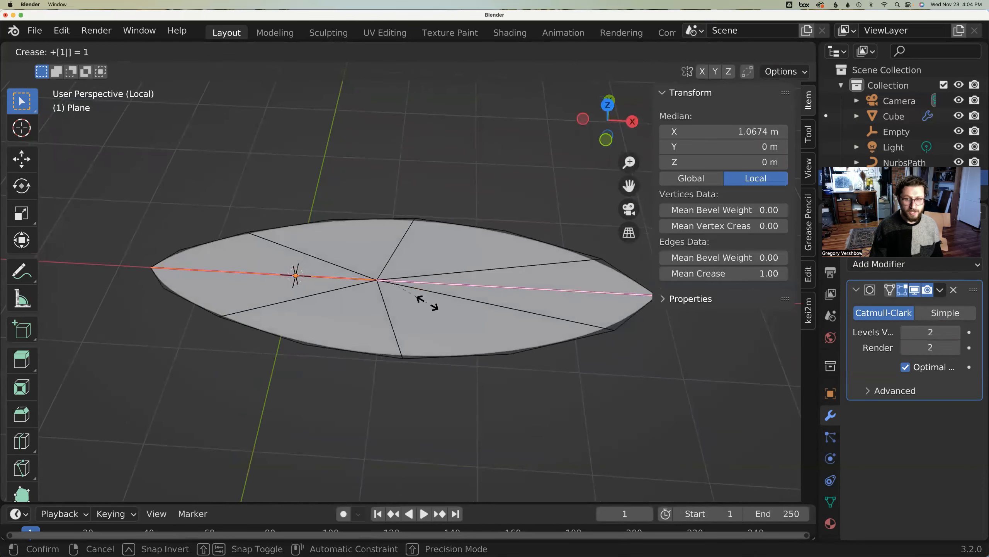
{"action": "key", "text": "Return"}
- Reselect only the two midrib edges and lower them about 0.12 m along Z to fold the leaf
{"action": "middle_click_drag", "start_coordinate": [429, 303], "coordinate": [381, 288]}
{"action": "key", "text": "1"}
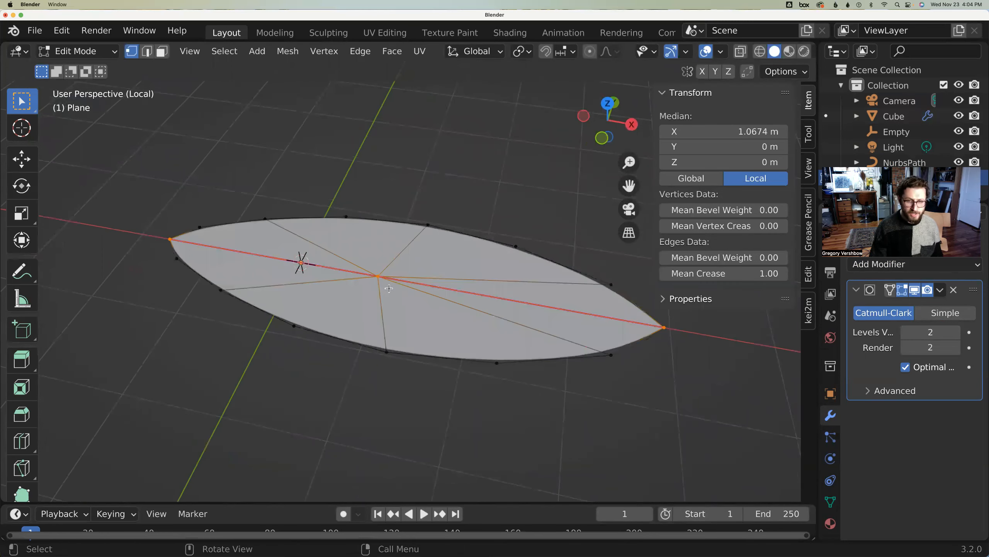
{"action": "key", "text": "alt+a"}
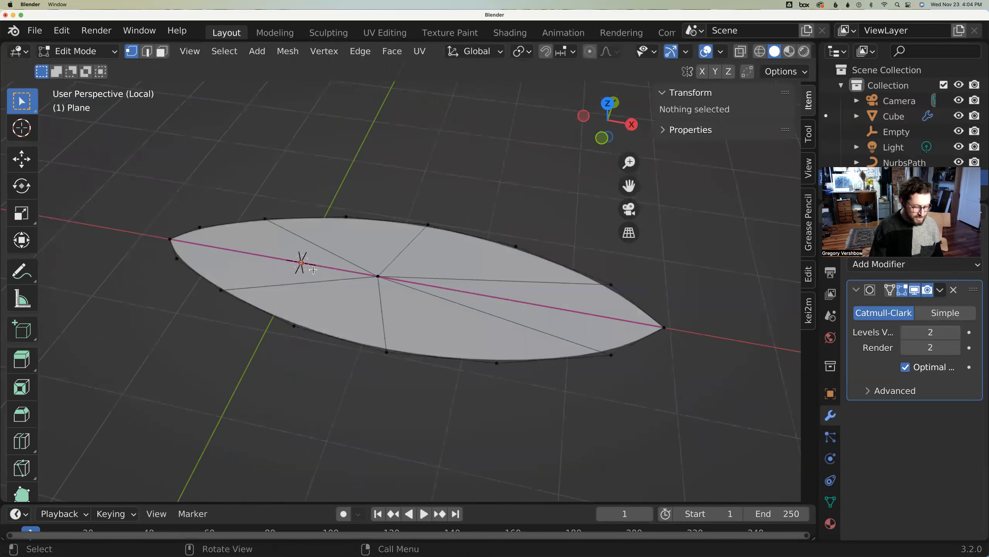
{"action": "key", "text": "2"}
{"action": "left_click", "coordinate": [312, 266], "text": "shift"}
{"action": "left_click", "coordinate": [439, 288], "text": "shift"}
{"action": "middle_click_drag", "start_coordinate": [439, 288], "coordinate": [413, 314]}
{"action": "key", "text": "g"}
{"action": "key", "text": "z"}
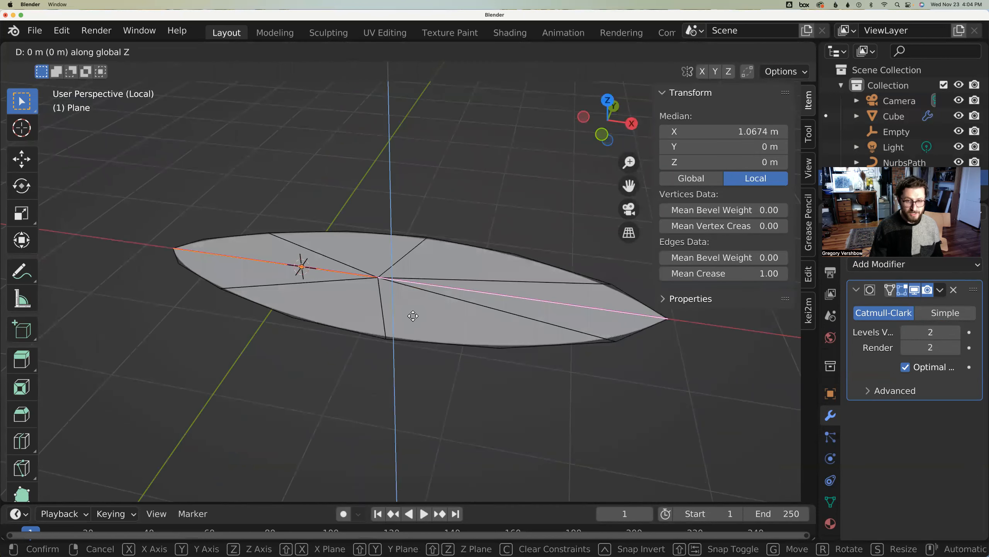
{"action": "left_click", "coordinate": [454, 350]}
- Select the leaf's centre vertex on the midrib and lower it slightly along Z
{"action": "middle_click_drag", "start_coordinate": [454, 350], "coordinate": [486, 347]}
{"action": "middle_click_drag", "start_coordinate": [391, 313], "coordinate": [395, 322]}
{"action": "key", "text": "1"}
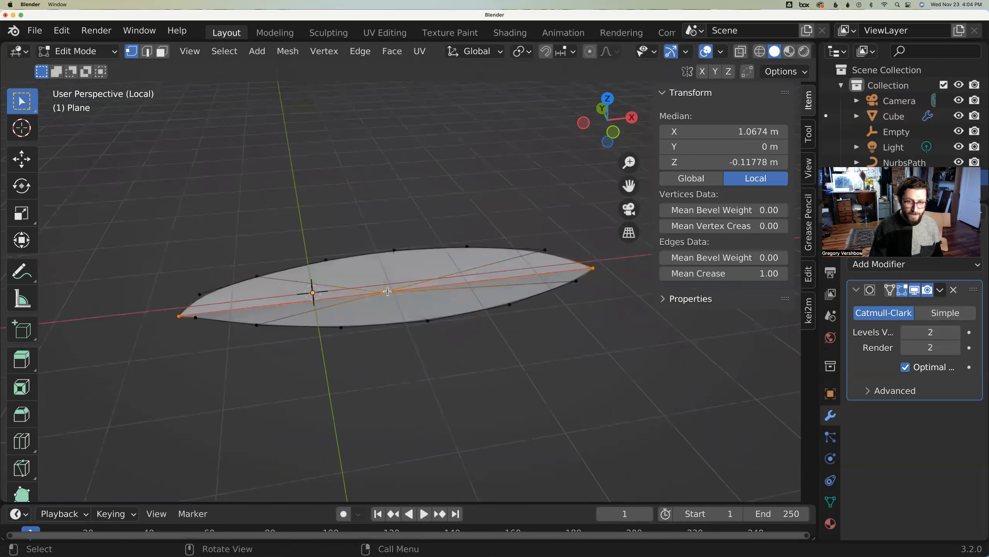
{"action": "left_click", "coordinate": [386, 293]}
{"action": "key", "text": "g"}
{"action": "key", "text": "z"}
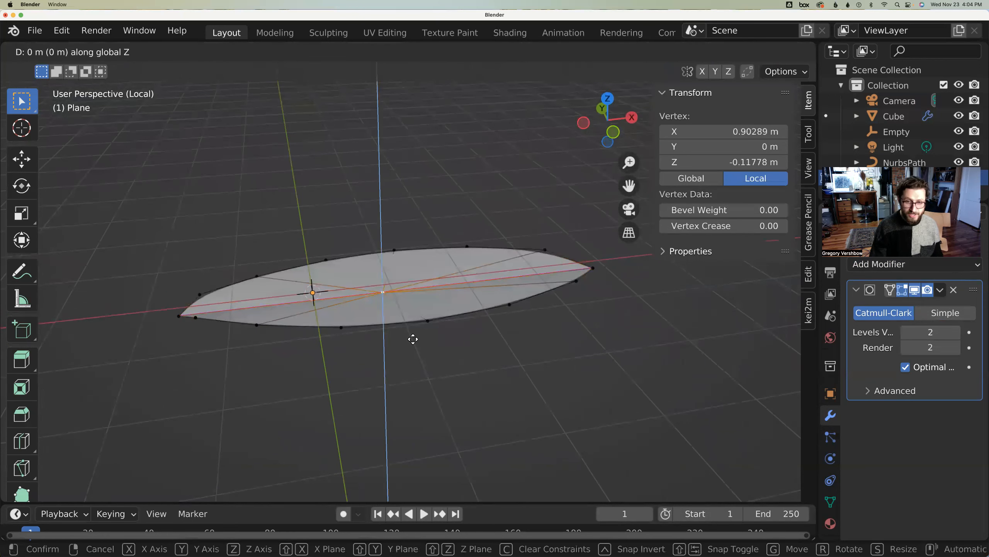
{"action": "left_click", "coordinate": [413, 340]}
- Connect the two outline vertices flanking the tip at the negative X end with an edge across the midrib
{"action": "middle_click_drag", "start_coordinate": [449, 348], "coordinate": [283, 427]}
{"action": "left_click", "coordinate": [285, 429]}
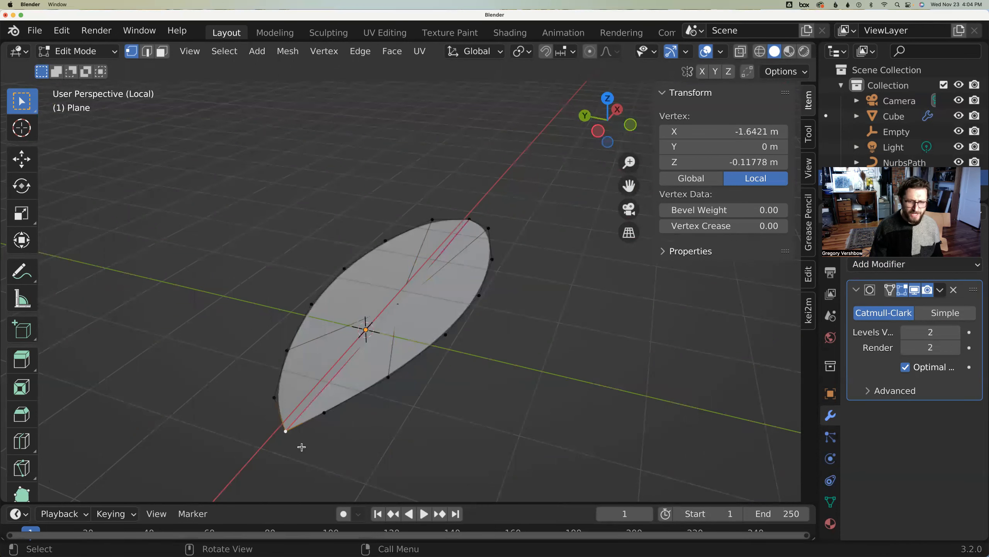
{"action": "middle_click_drag", "start_coordinate": [290, 449], "coordinate": [366, 409]}
{"action": "left_click", "coordinate": [365, 387]}
{"action": "left_click", "coordinate": [353, 387], "text": "shift"}
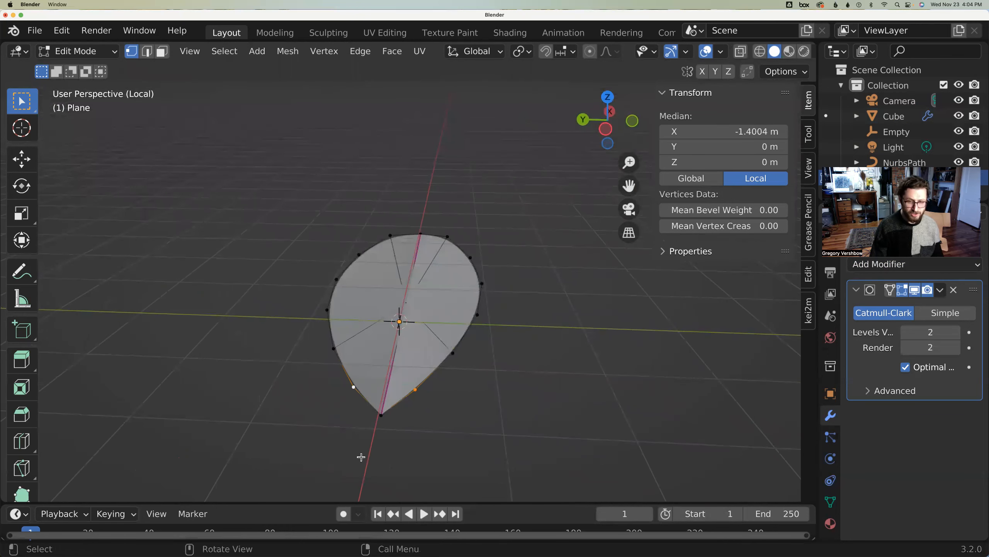
{"action": "key", "text": "f"}
{"action": "middle_click_drag", "start_coordinate": [392, 444], "coordinate": [328, 452]}
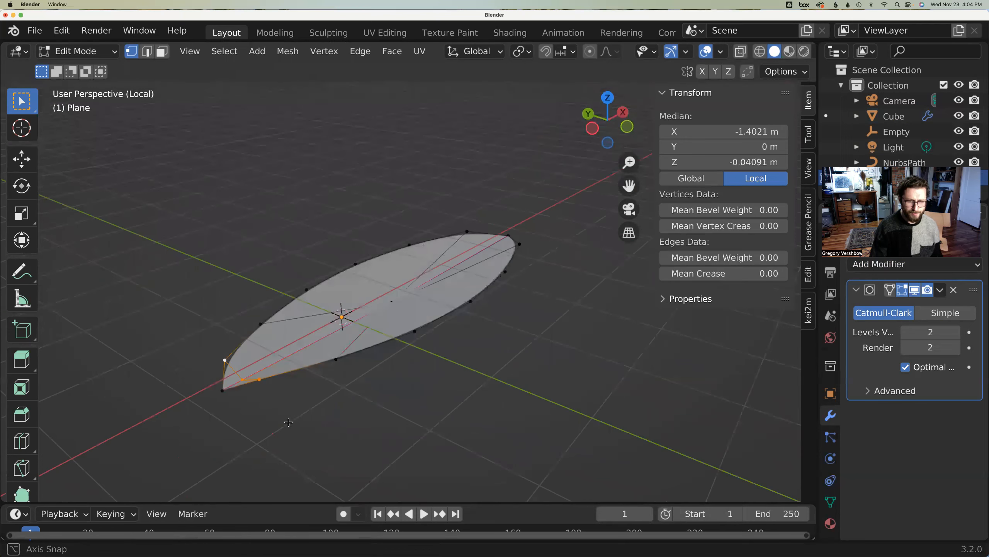
- Try dissolving the tip vertex at the leaf's negative X end, and undo it
{"action": "left_click", "coordinate": [230, 392]}
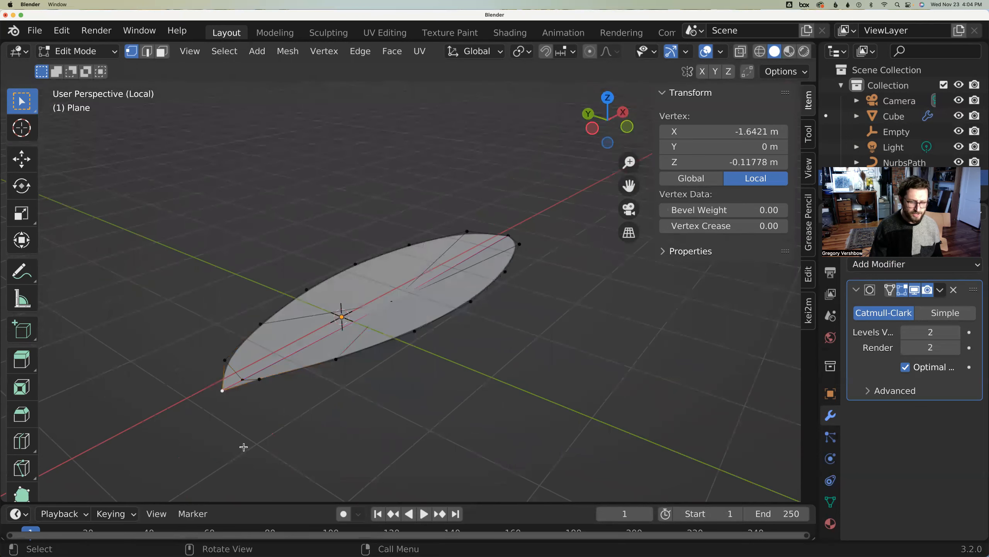
{"action": "key", "text": "x"}
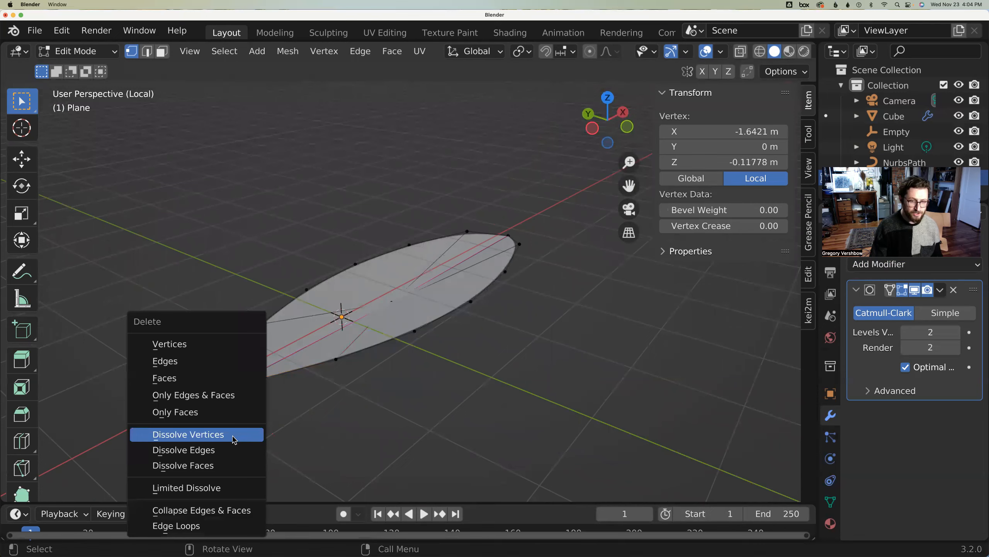
{"action": "left_click", "coordinate": [234, 434]}
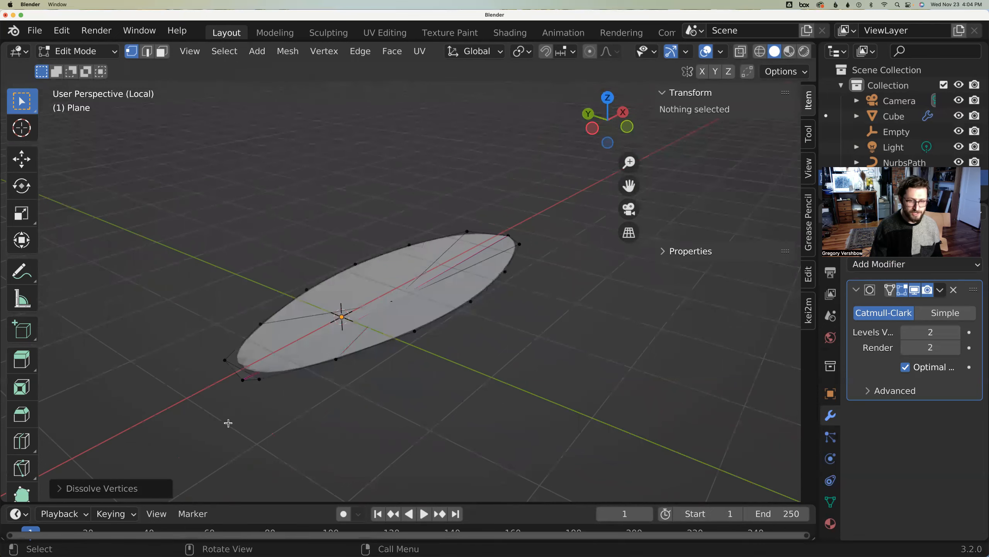
{"action": "mouse_move", "coordinate": [228, 423]}
{"action": "middle_mouse_down"}
{"action": "mouse_move", "coordinate": [270, 416]}
{"action": "mouse_move", "coordinate": [283, 400]}
{"action": "mouse_move", "coordinate": [223, 406]}
{"action": "mouse_move", "coordinate": [235, 434]}
{"action": "middle_mouse_up"}
{"action": "right_click", "coordinate": [261, 405], "text": "ctrl"}
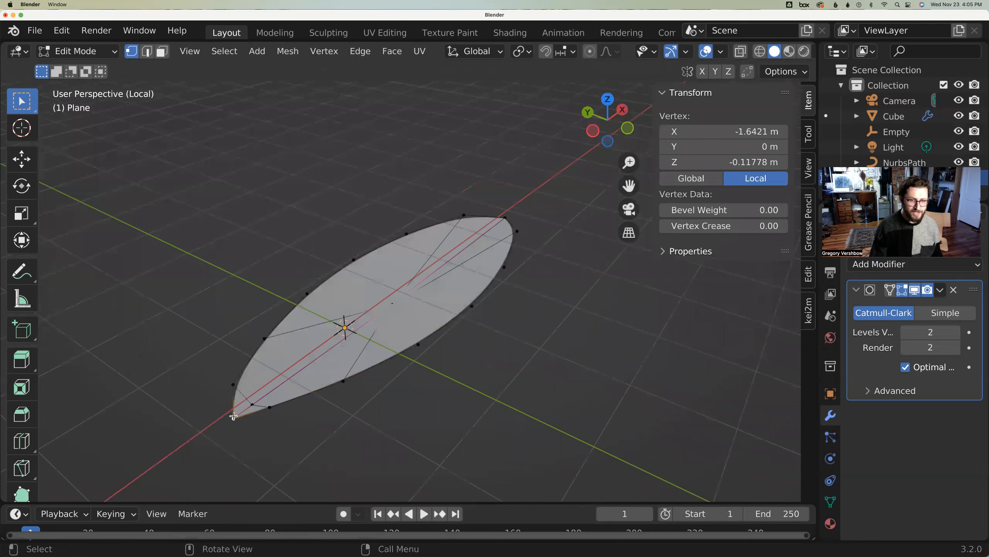
- Merge the negative X tip vertex into the neighbouring midrib vertex using At Last
{"action": "left_click", "coordinate": [252, 405], "text": "shift"}
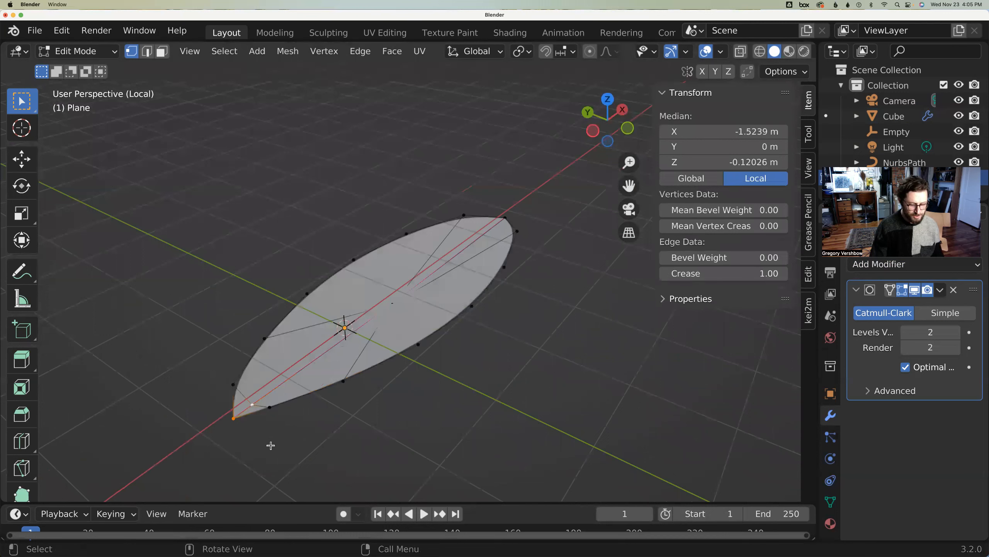
{"action": "key", "text": "m"}
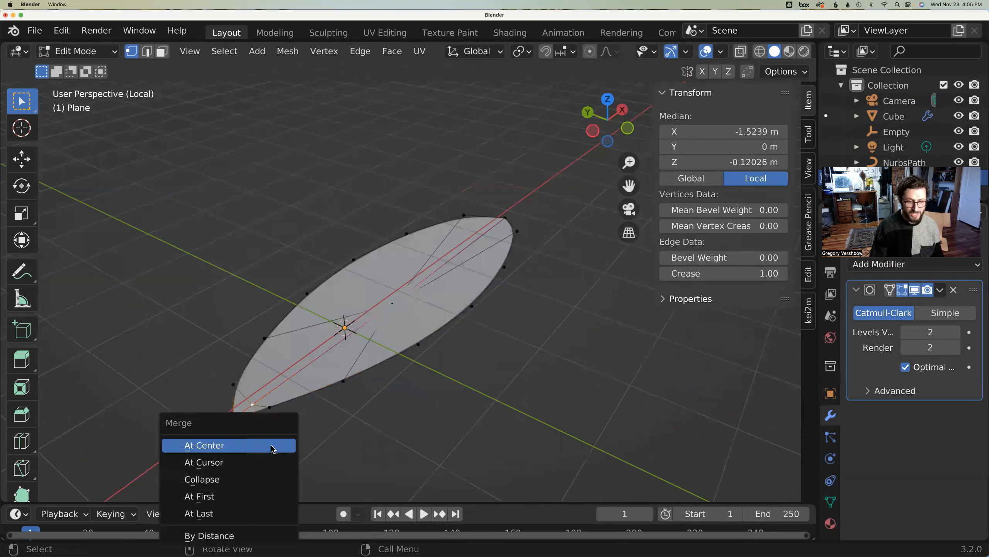
{"action": "left_click", "coordinate": [243, 513]}
{"action": "middle_click_drag", "start_coordinate": [243, 470], "coordinate": [280, 442]}
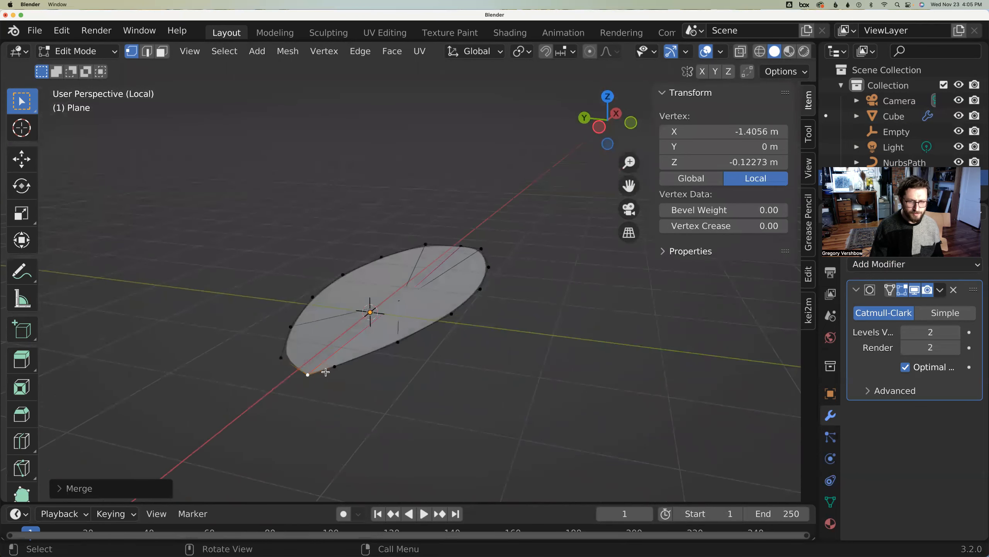
- Add the two flanking outline vertices to the selection and scale all three to 0 along X
{"action": "left_click", "coordinate": [335, 366], "text": "shift"}
{"action": "left_click", "coordinate": [281, 358], "text": "shift"}
{"action": "middle_click_drag", "start_coordinate": [386, 409], "coordinate": [341, 445]}
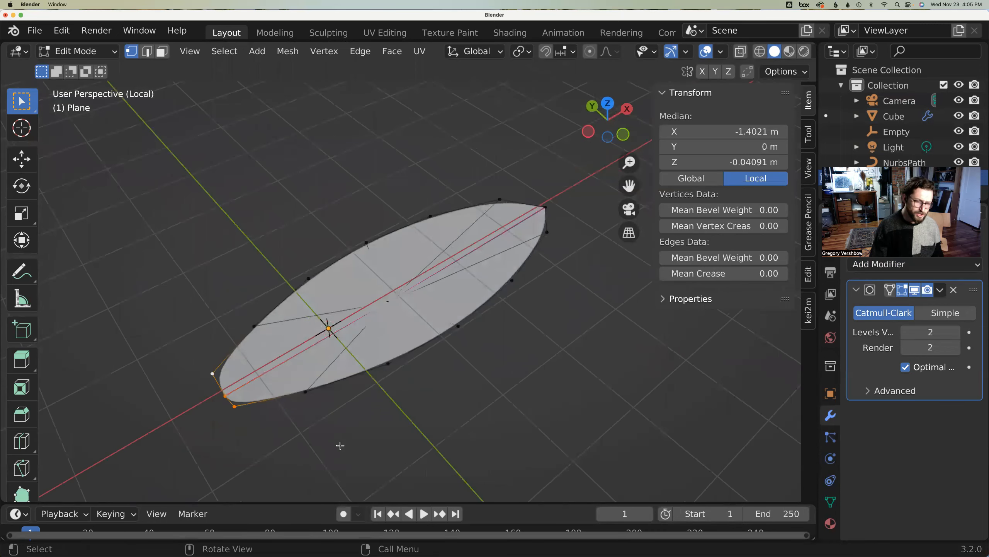
{"action": "key", "text": "s"}
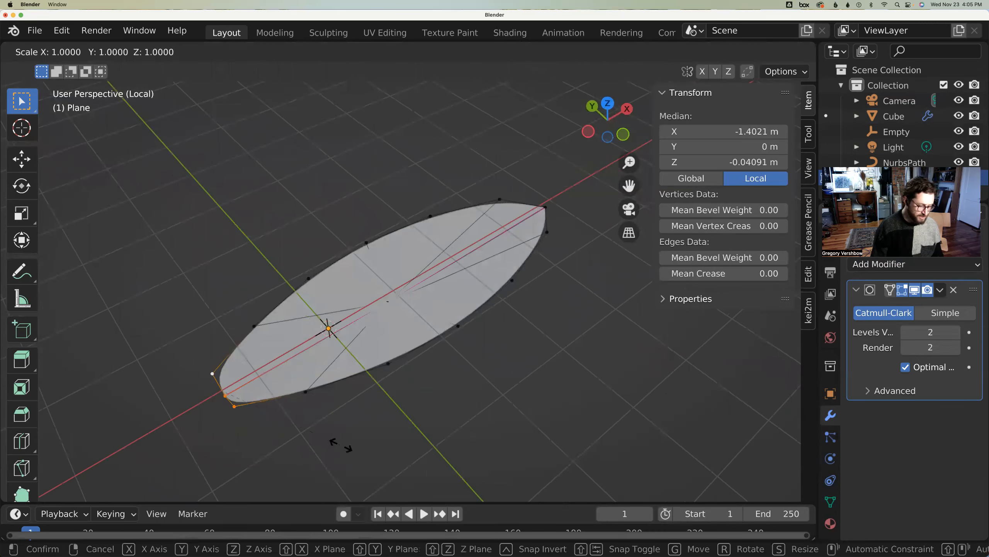
{"action": "type", "text": "x"}
{"action": "type", "text": "0"}
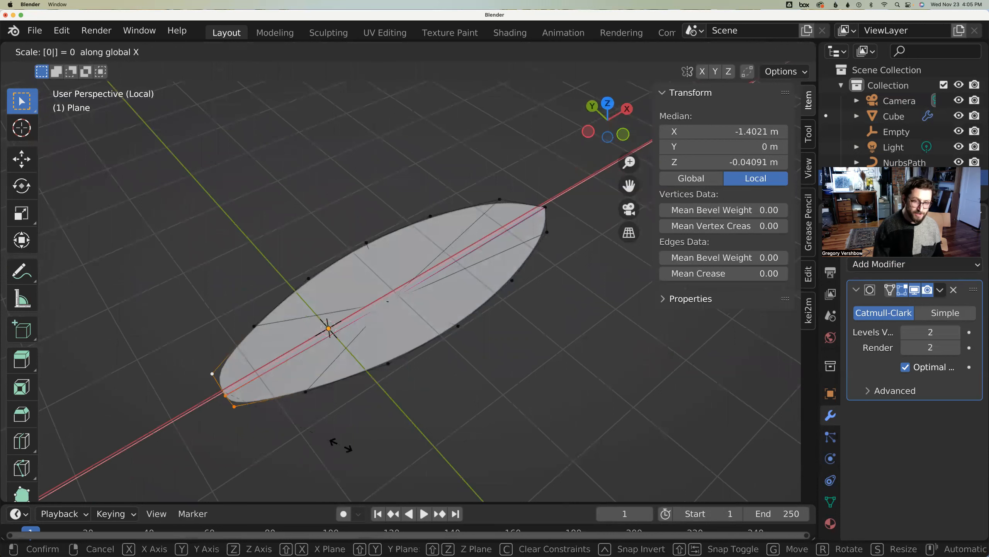
{"action": "key", "text": "Return"}
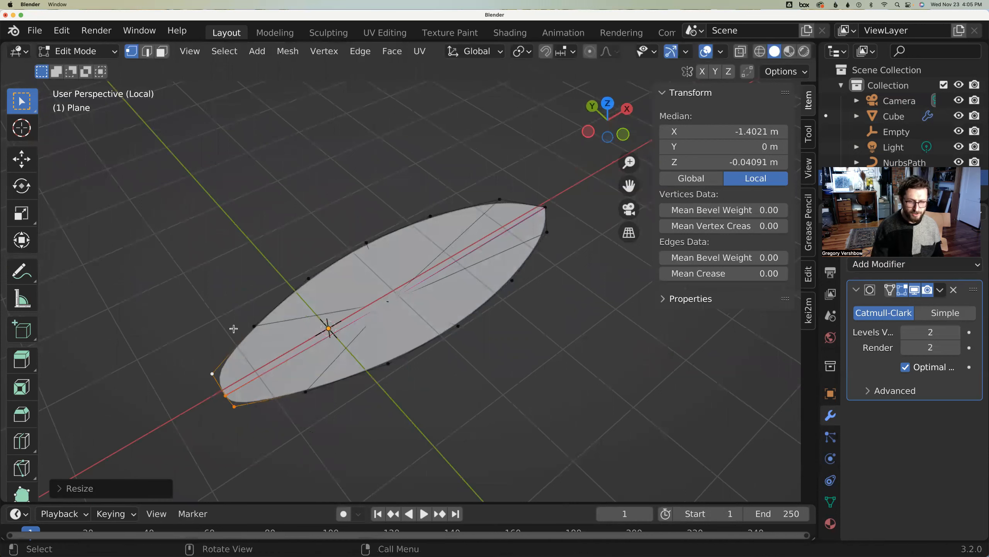
- Try flattening the three selected end vertices by scaling them to 0 along Z
{"action": "middle_click_drag", "start_coordinate": [287, 409], "coordinate": [323, 335]}
{"action": "key", "text": "s"}
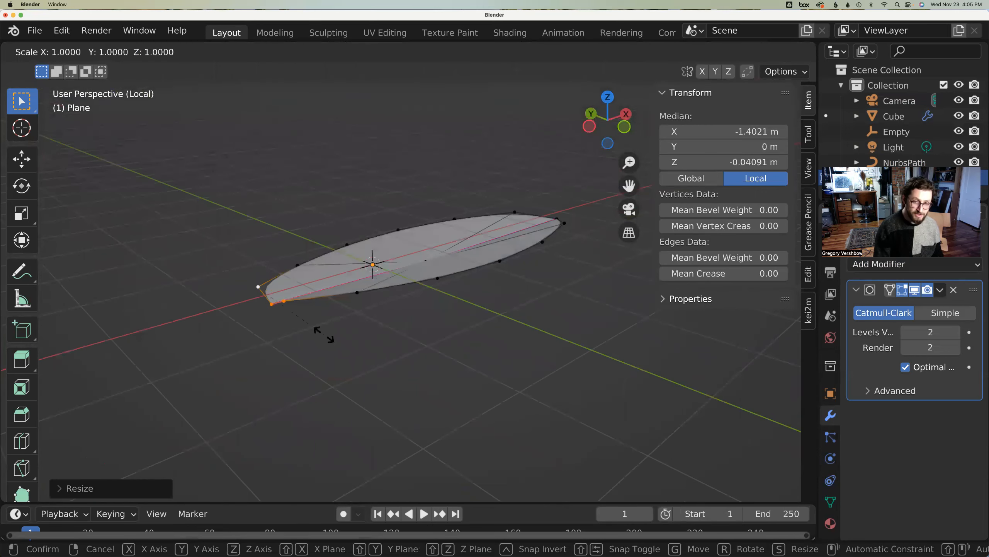
{"action": "key", "text": "z"}
{"action": "key", "text": "0"}
{"action": "key", "text": "Return"}
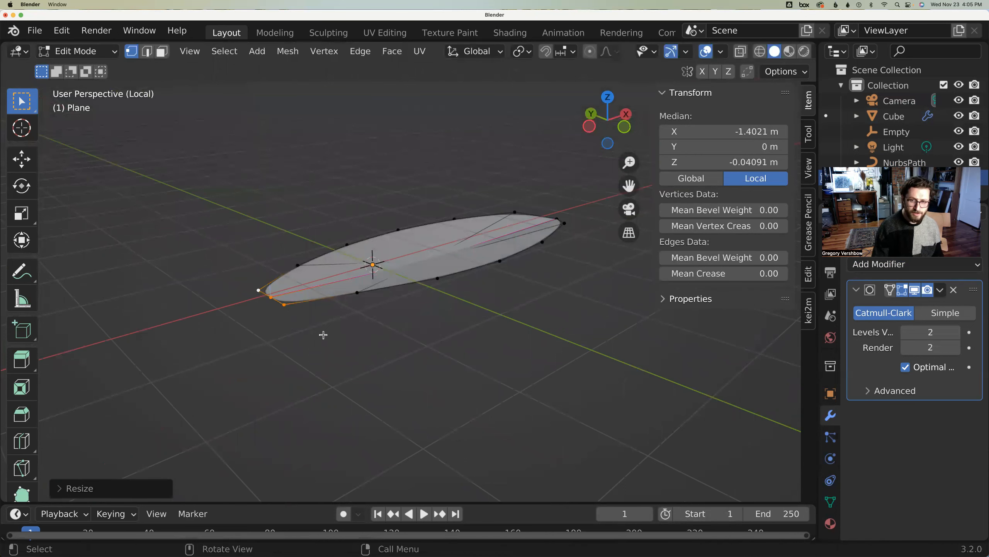
- Scale the three vertices at the leaf's blunt end along Z only to adjust the depth of the fold
{"action": "middle_click_drag", "start_coordinate": [287, 327], "coordinate": [311, 331]}
{"action": "key", "text": "s"}
{"action": "key", "text": "z"}
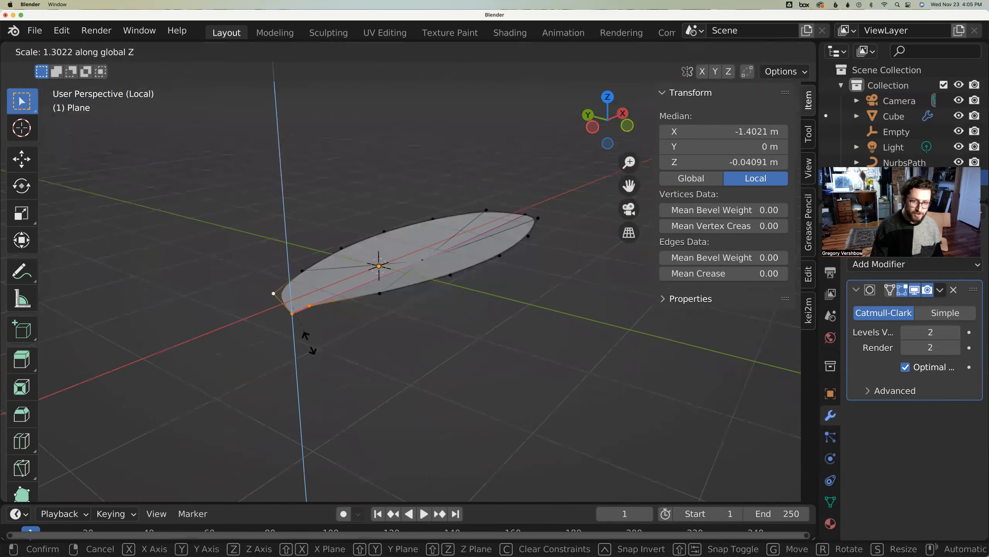
{"action": "left_click", "coordinate": [305, 302]}
{"action": "middle_click_drag", "start_coordinate": [420, 327], "coordinate": [274, 360]}
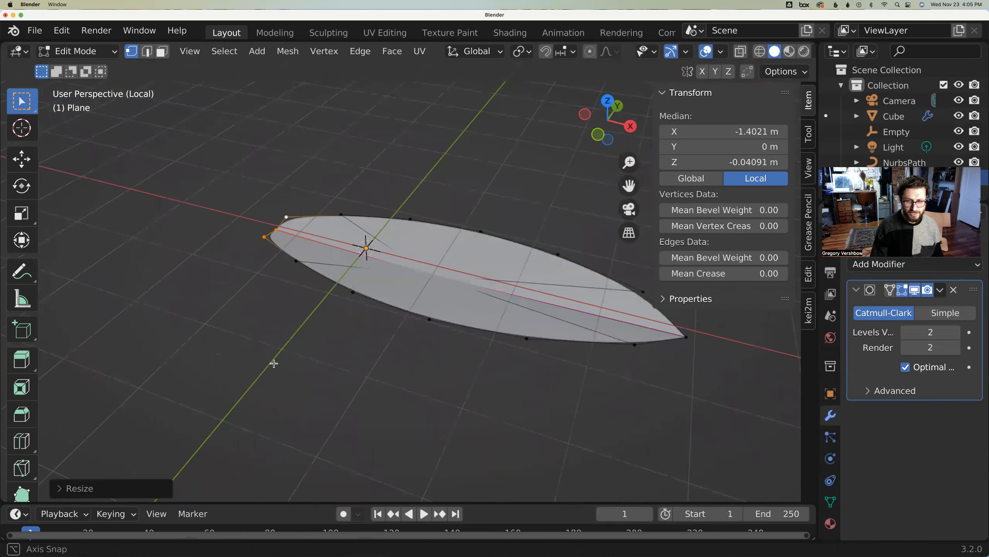
- Return to Object Mode and add a Solidify modifier to the leaf with a thickness of 0.05 m
{"action": "key", "text": "Tab"}
{"action": "mouse_move", "coordinate": [402, 389]}
{"action": "middle_mouse_down"}
{"action": "mouse_move", "coordinate": [390, 375]}
{"action": "mouse_move", "coordinate": [414, 329]}
{"action": "mouse_move", "coordinate": [375, 308]}
{"action": "mouse_move", "coordinate": [404, 347]}
{"action": "mouse_move", "coordinate": [444, 374]}
{"action": "middle_mouse_up"}
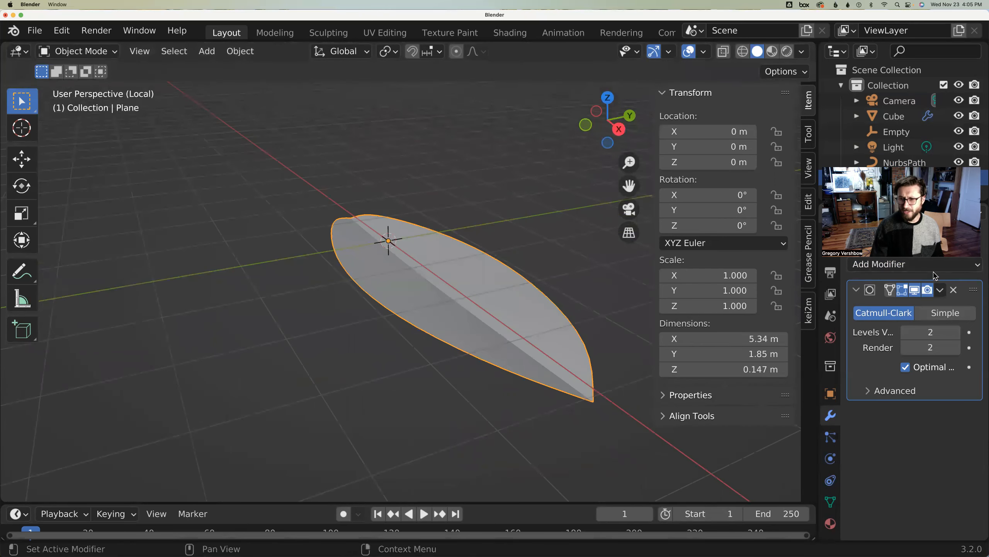
{"action": "left_click", "coordinate": [935, 270]}
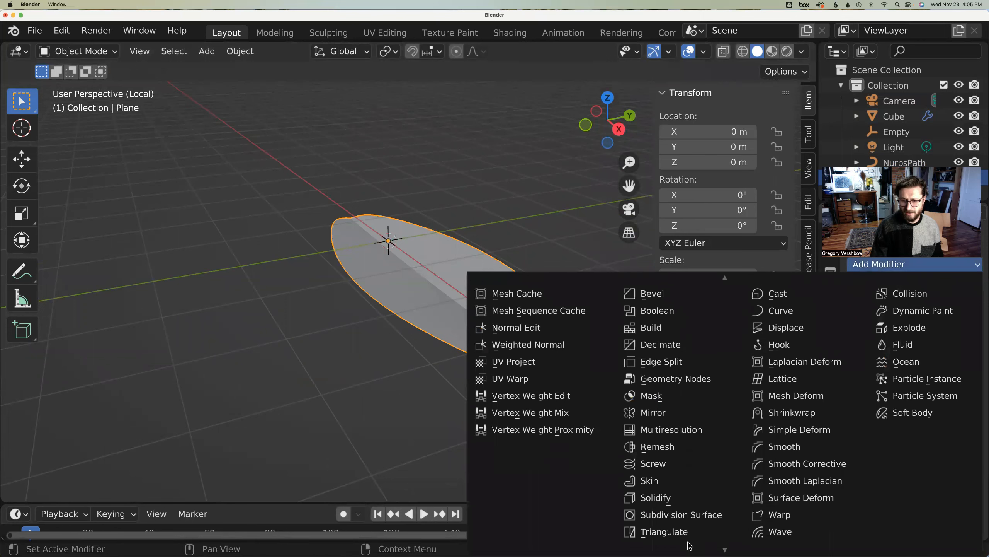
{"action": "left_click", "coordinate": [674, 488]}
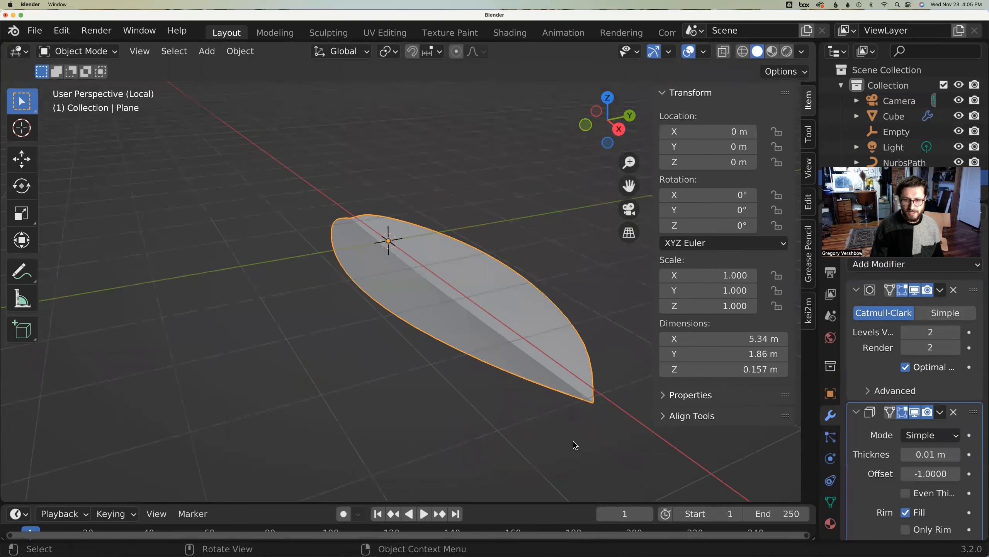
{"action": "mouse_move", "coordinate": [930, 454]}
{"action": "left_mouse_down"}
{"action": "mouse_move", "coordinate": [955, 454]}
{"action": "mouse_move", "coordinate": [945, 454]}
{"action": "left_mouse_up"}
{"action": "middle_click_drag", "start_coordinate": [521, 405], "coordinate": [581, 390]}
- Try the Solidify modifier above Subdivision Surface, entering Edit Mode to compare, and put it back below Subdivision Surface
{"action": "left_click_drag", "start_coordinate": [974, 413], "coordinate": [958, 274]}
{"action": "middle_click_drag", "start_coordinate": [524, 350], "coordinate": [558, 366]}
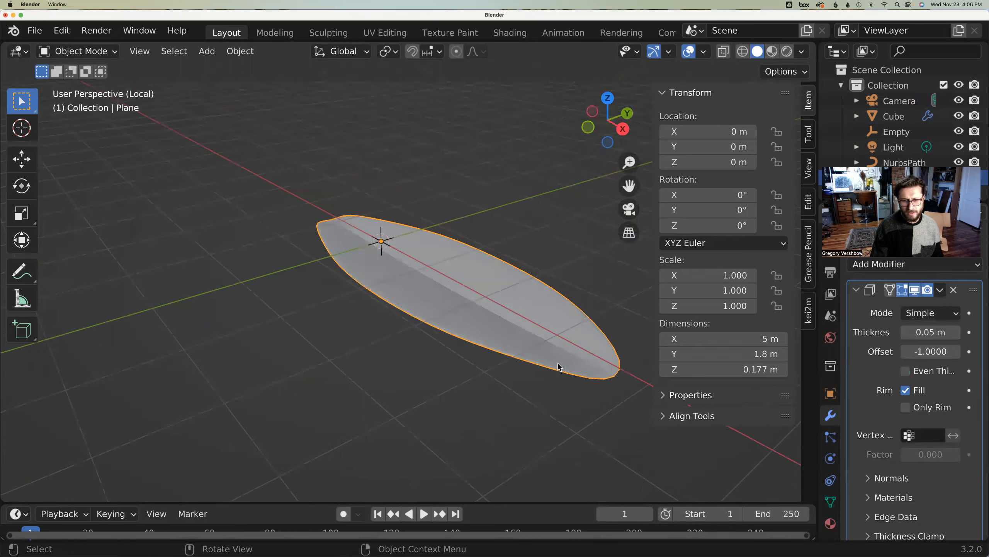
{"action": "key", "text": "Tab"}
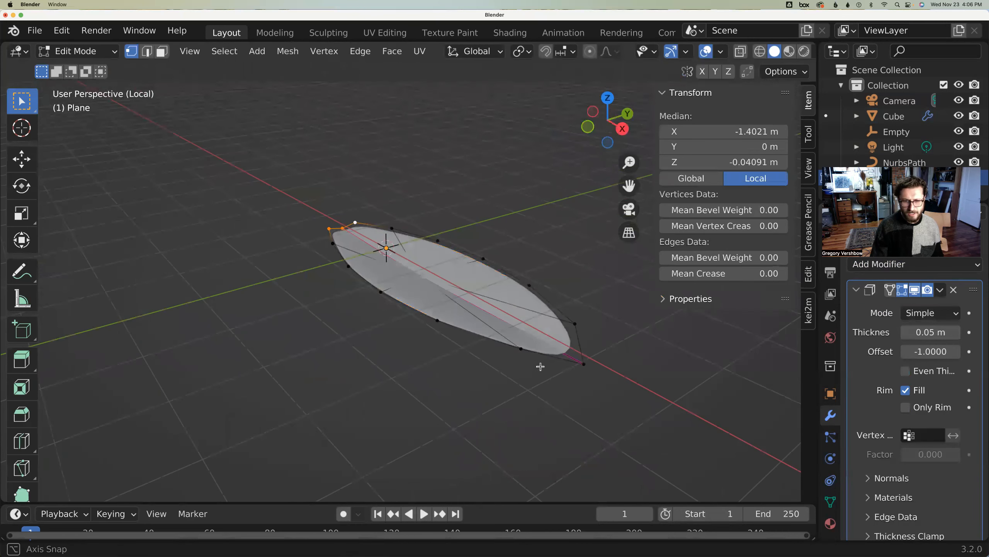
{"action": "mouse_move", "coordinate": [523, 368]}
{"action": "middle_mouse_down"}
{"action": "mouse_move", "coordinate": [460, 402]}
{"action": "mouse_move", "coordinate": [517, 405]}
{"action": "mouse_move", "coordinate": [518, 372]}
{"action": "middle_mouse_up"}
{"action": "left_click_drag", "start_coordinate": [976, 289], "coordinate": [927, 312]}
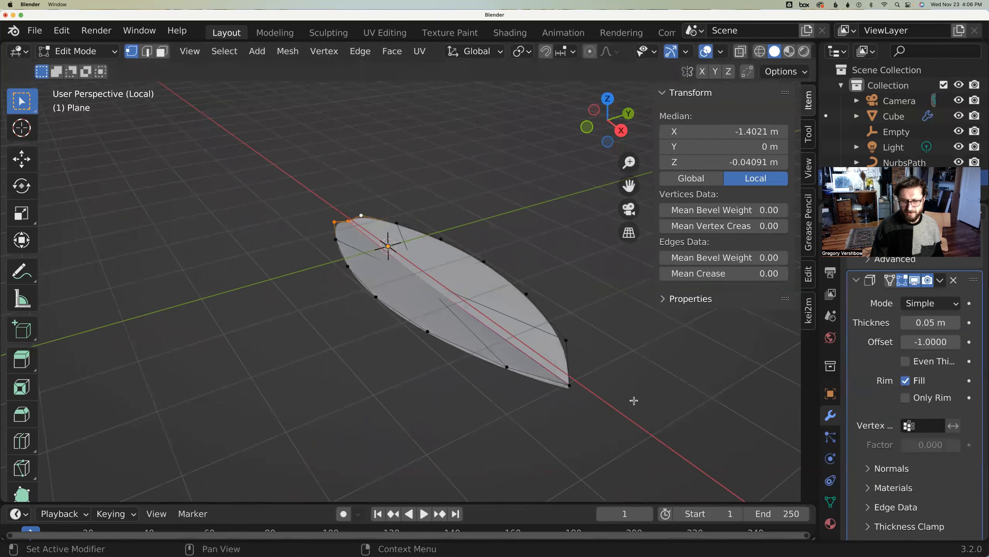
- Return to Object Mode and add a Bevel modifier to the leaf below its Solidify modifier
{"action": "key", "text": "Tab"}
{"action": "middle_click_drag", "start_coordinate": [604, 367], "coordinate": [496, 383]}
{"action": "scroll", "coordinate": [604, 366], "scroll_direction": "up", "scroll_amount": 2}
{"action": "scroll", "coordinate": [497, 387], "scroll_direction": "down", "scroll_amount": 1}
{"action": "scroll", "coordinate": [501, 389], "scroll_direction": "up", "scroll_amount": 1}
{"action": "scroll", "coordinate": [903, 301], "scroll_direction": "up", "scroll_amount": 6}
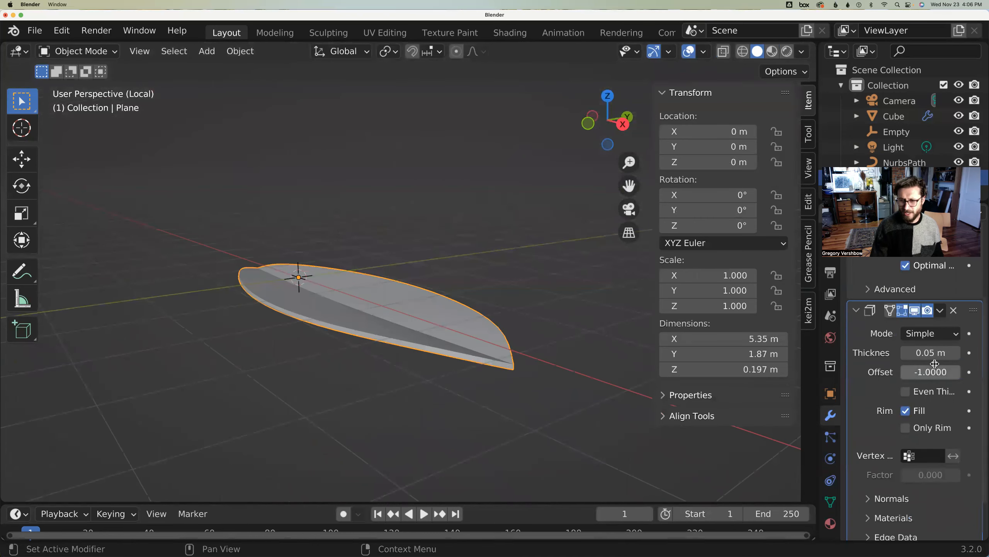
{"action": "left_click", "coordinate": [899, 269]}
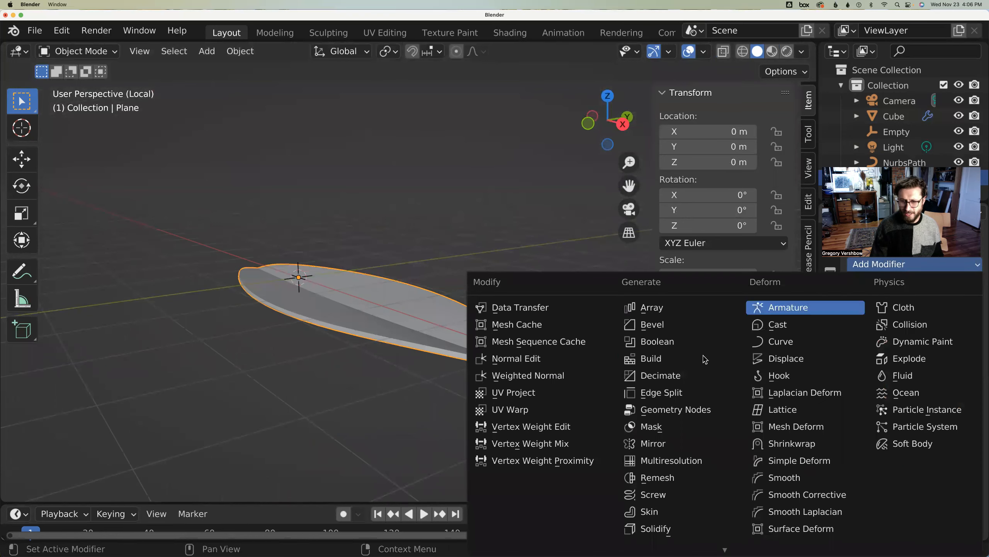
{"action": "left_click", "coordinate": [656, 327]}
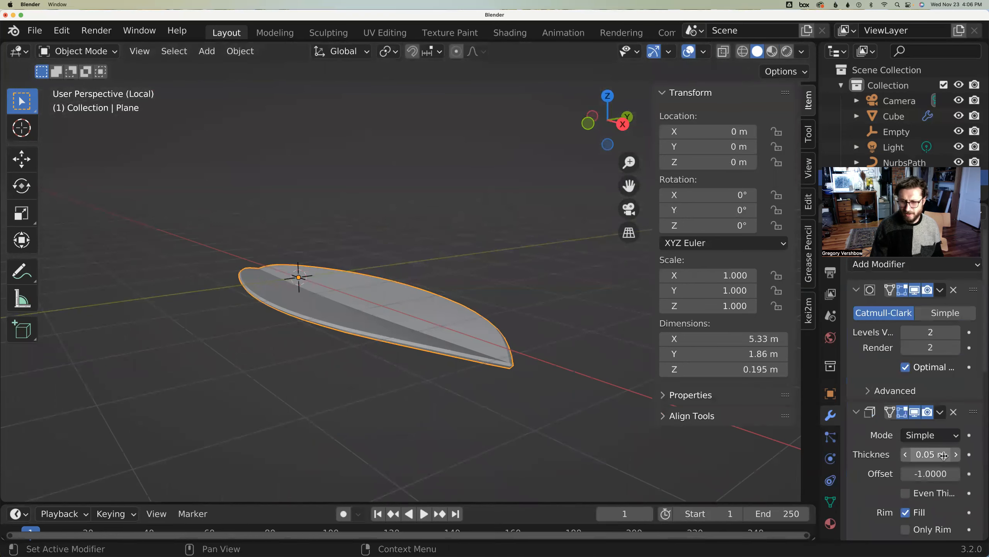
{"action": "scroll", "coordinate": [945, 457], "scroll_direction": "down", "scroll_amount": 4}
{"action": "scroll", "coordinate": [944, 457], "scroll_direction": "down", "scroll_amount": 10}
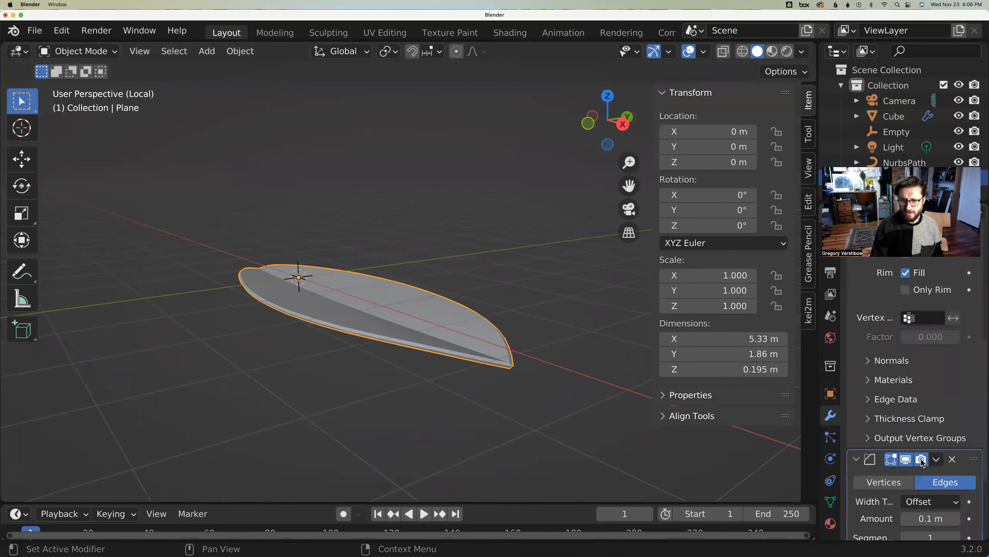
- Set the leaf's Bevel modifier to 5 segments and check the edges from several angles
{"action": "scroll", "coordinate": [394, 355], "scroll_direction": "down", "scroll_amount": 3}
{"action": "scroll", "coordinate": [394, 355], "scroll_direction": "up", "scroll_amount": 3}
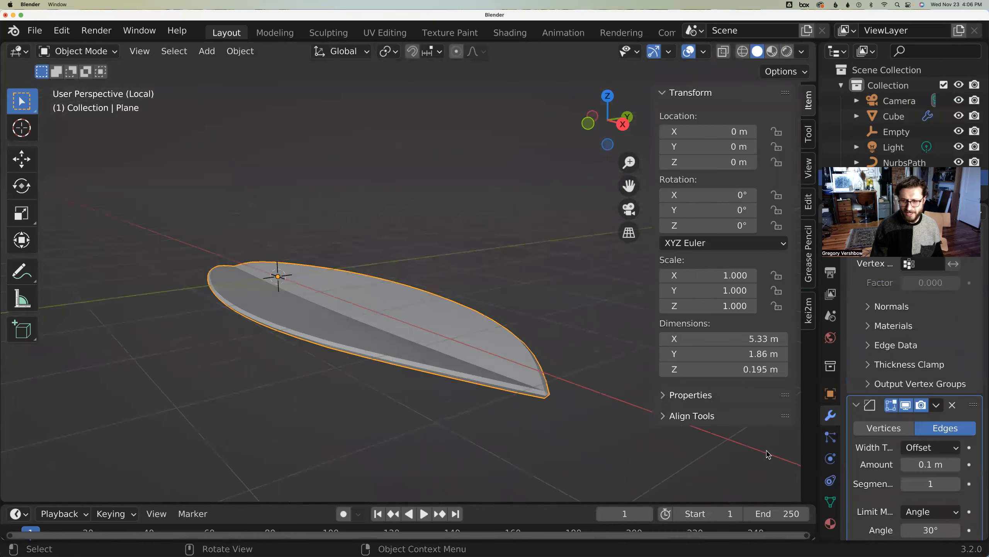
{"action": "left_click", "coordinate": [952, 483]}
{"action": "left_click", "coordinate": [952, 484]}
{"action": "left_click", "coordinate": [952, 484]}
{"action": "left_click", "coordinate": [952, 484]}
{"action": "middle_click_drag", "start_coordinate": [506, 421], "coordinate": [593, 492]}
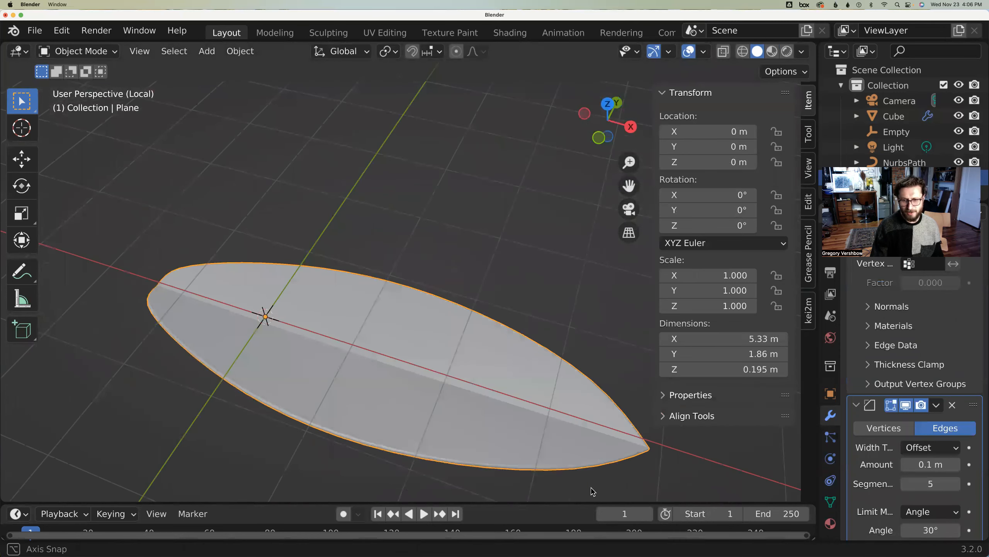
{"action": "middle_click_drag", "start_coordinate": [576, 459], "coordinate": [426, 410]}
- In Edit Mode, move the whole leaf mesh about 1.4 m along X so its blunt end sits at the origin
{"action": "key", "text": "Tab"}
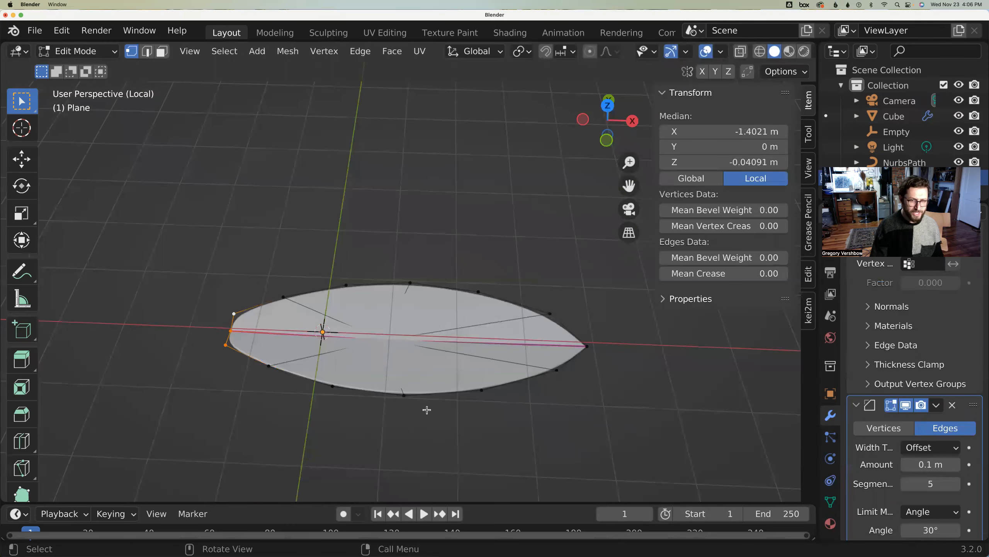
{"action": "key", "text": "a"}
{"action": "key", "text": "g"}
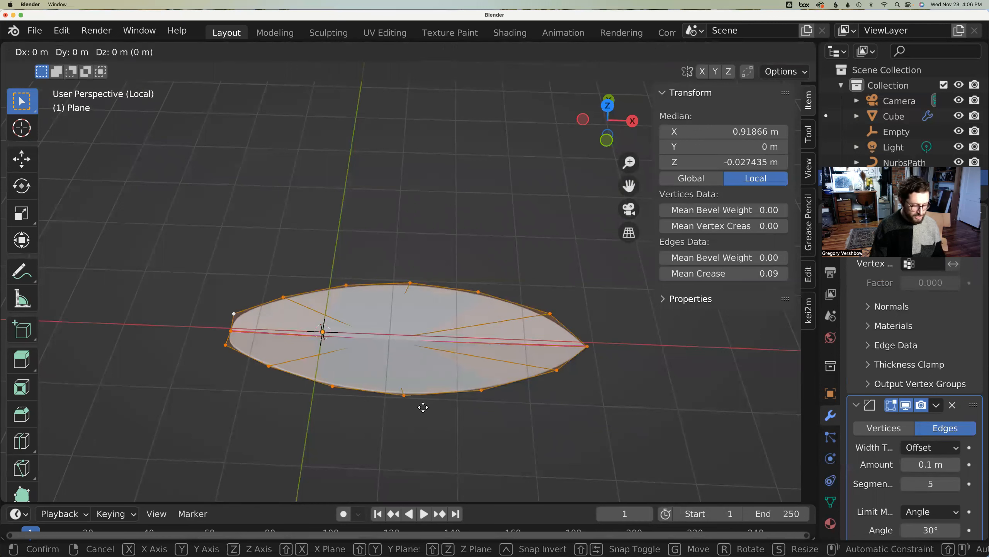
{"action": "key", "text": "x"}
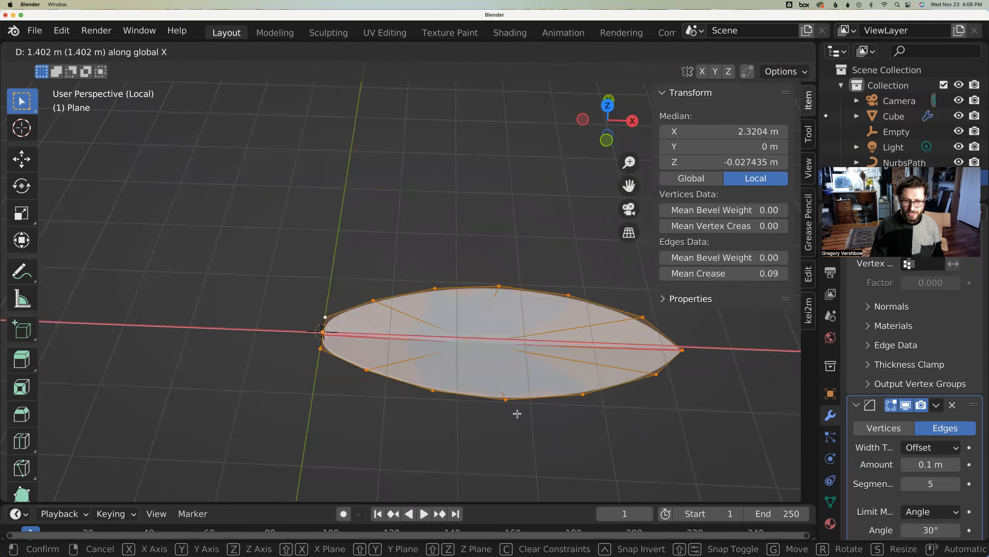
{"action": "left_click", "coordinate": [513, 415]}
- Shift the whole leaf mesh about 0.31 m further along X to leave a gap between the origin and its blunt end
{"action": "key", "text": "g"}
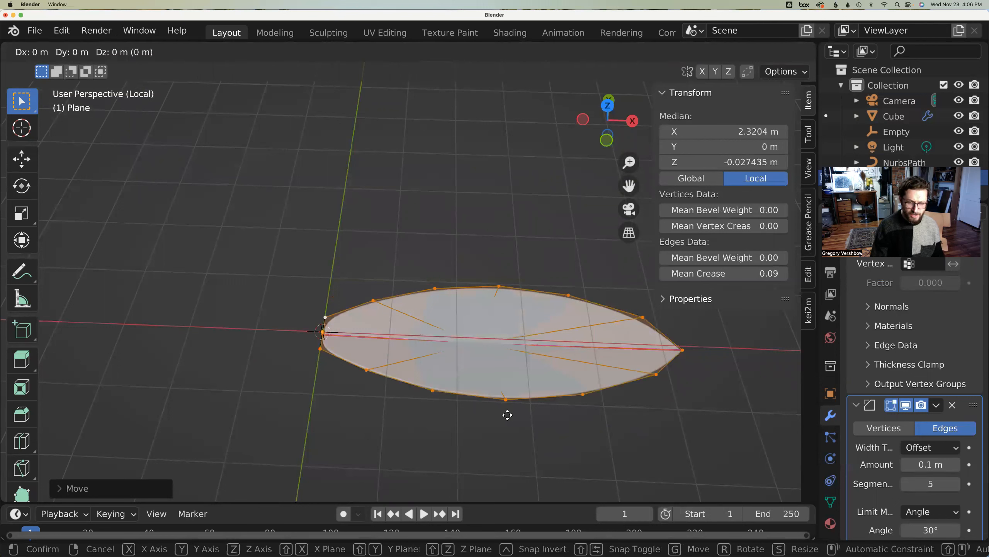
{"action": "key", "text": "z"}
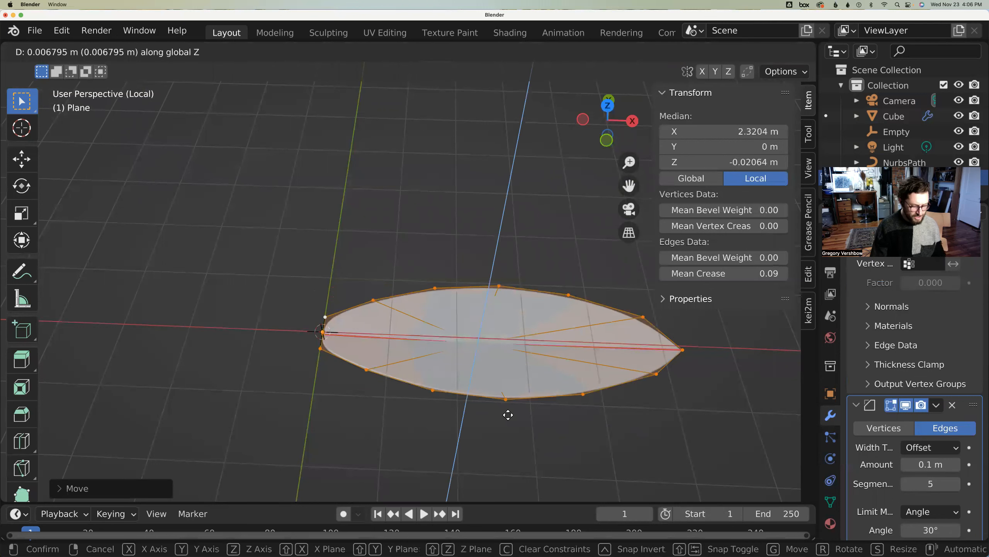
{"action": "key", "text": "x"}
{"action": "left_click", "coordinate": [501, 416]}
{"action": "middle_click_drag", "start_coordinate": [501, 416], "coordinate": [439, 379]}
{"action": "scroll", "coordinate": [429, 382], "scroll_direction": "up", "scroll_amount": 4}
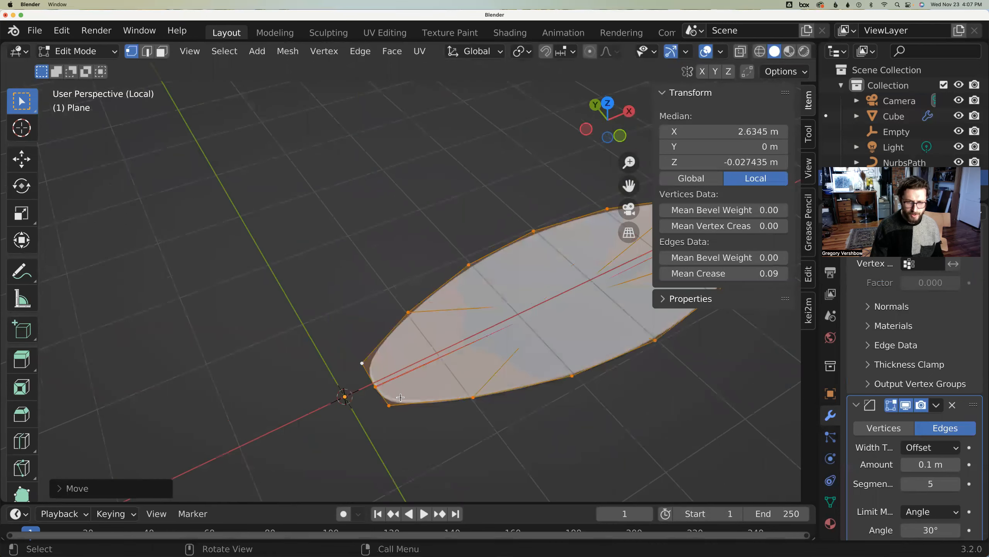
- Select the two edges across the leaf's blunt end and subdivide them
{"action": "left_click", "coordinate": [365, 399]}
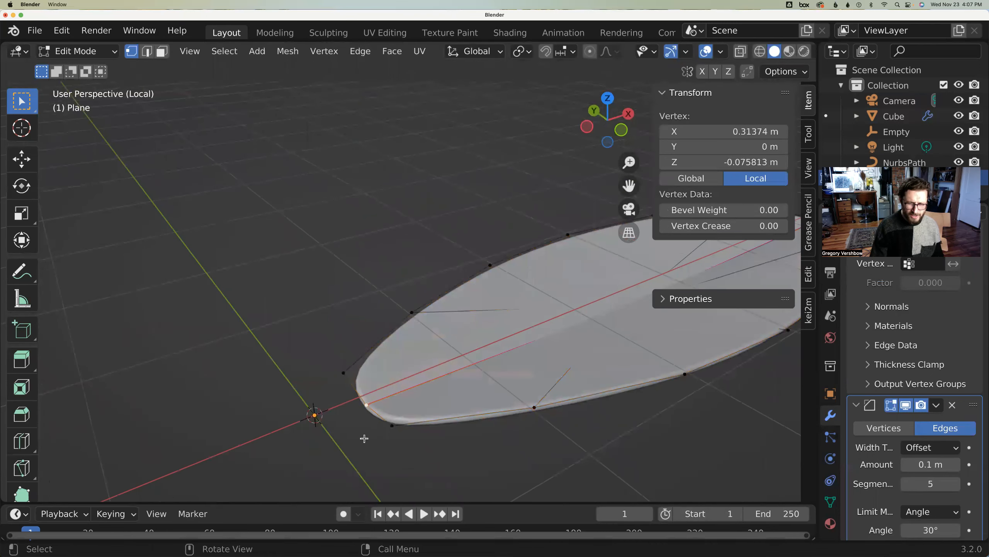
{"action": "middle_click_drag", "start_coordinate": [364, 447], "coordinate": [385, 441]}
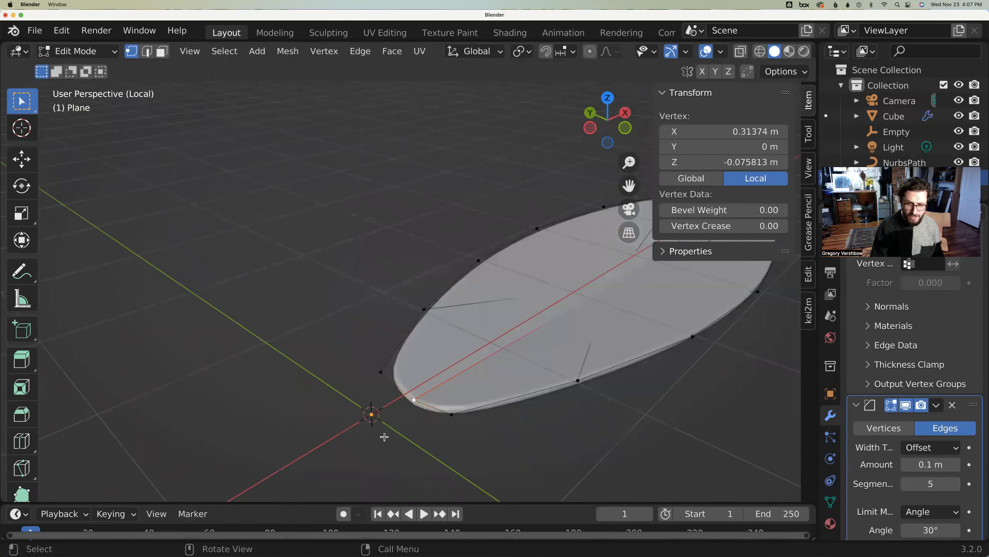
{"action": "key", "text": "2"}
{"action": "left_click", "coordinate": [398, 400]}
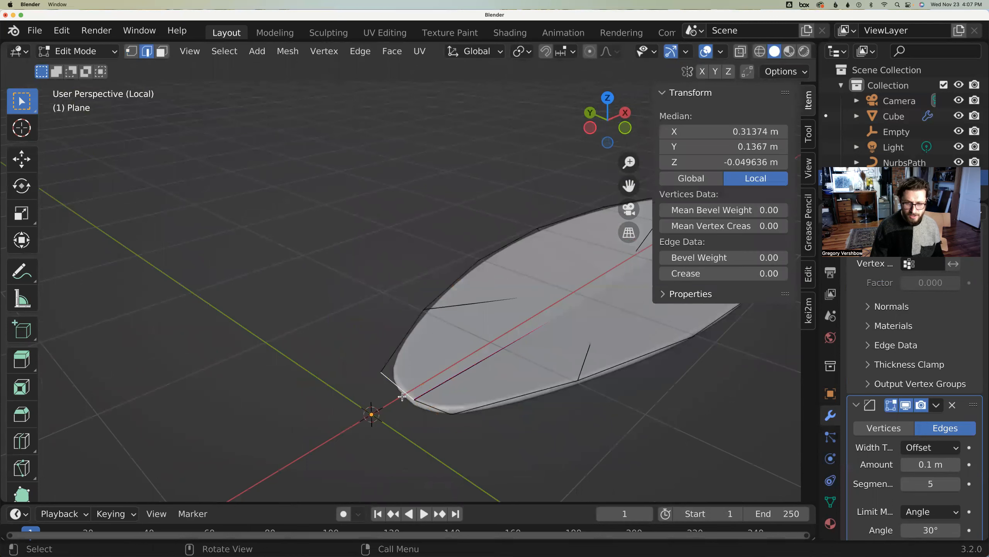
{"action": "right_click", "coordinate": [425, 404]}
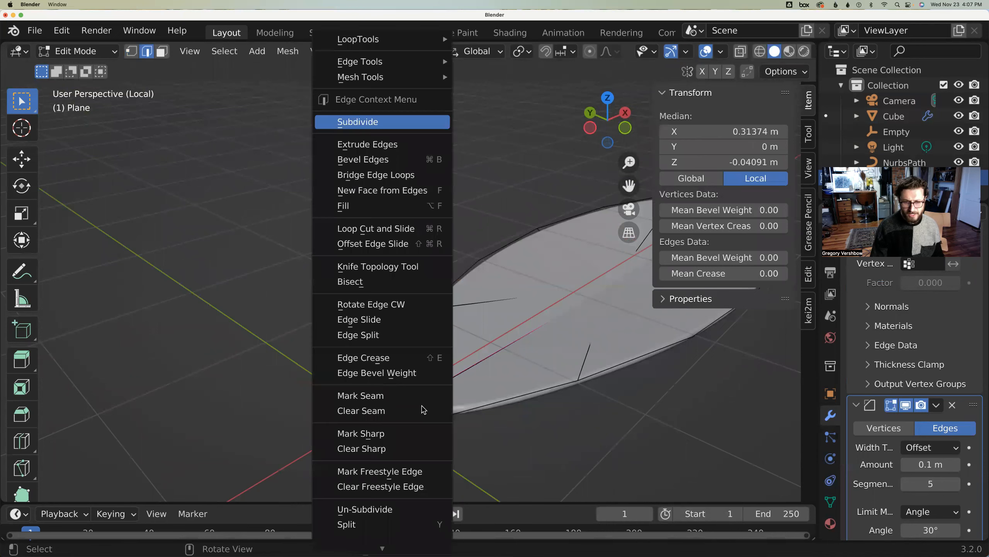
{"action": "left_click", "coordinate": [384, 119]}
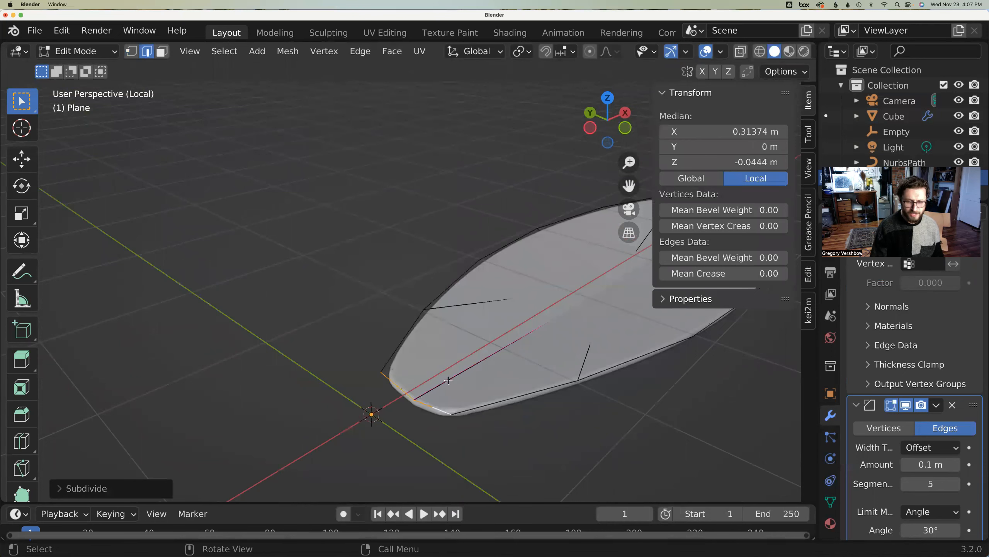
- Select the two new midpoint vertices at the blunt end and scale them closer together
{"action": "key", "text": "1"}
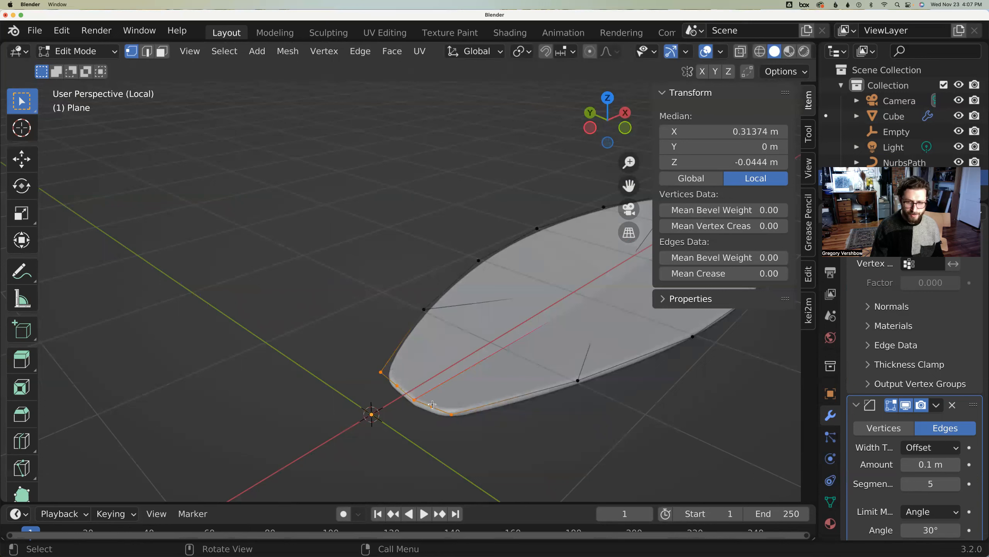
{"action": "left_click", "coordinate": [432, 404]}
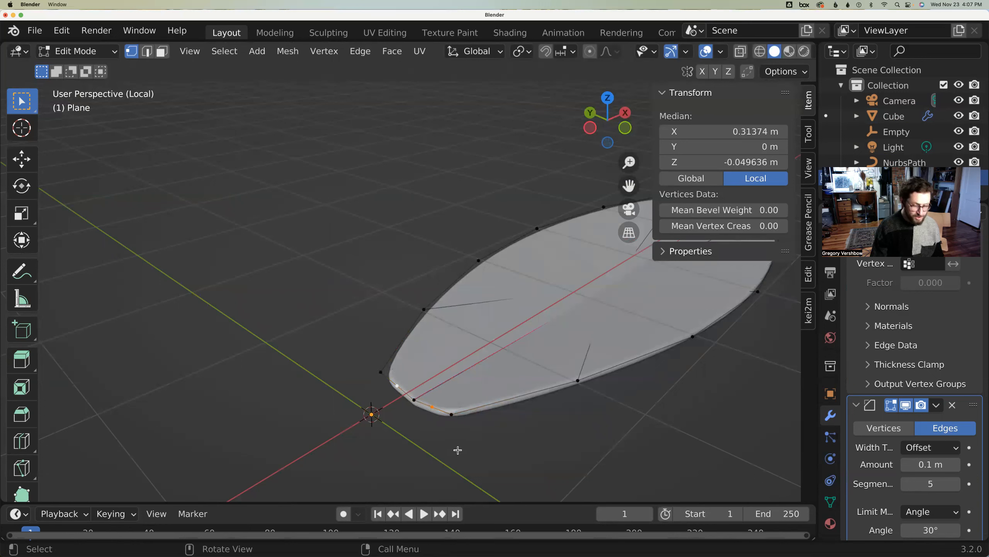
{"action": "key", "text": "s"}
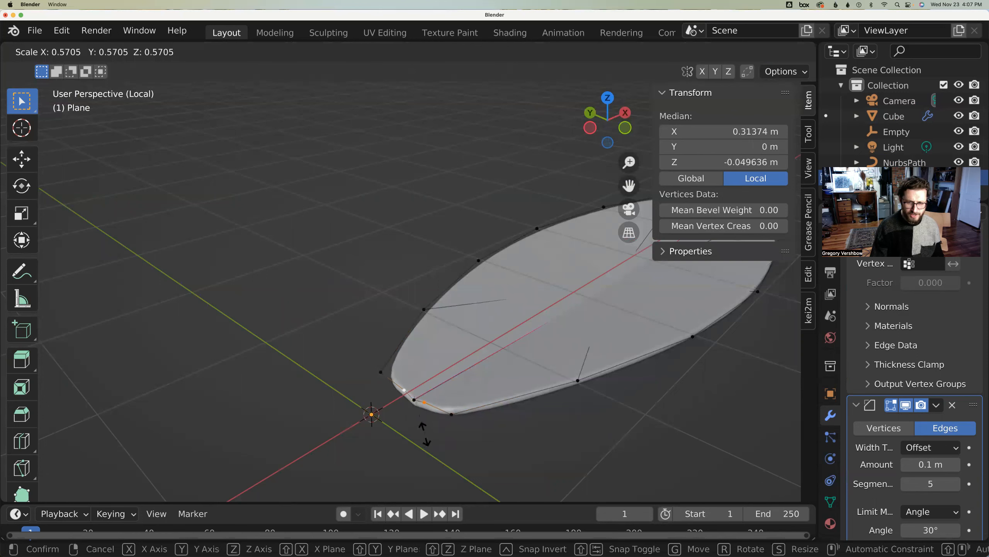
{"action": "left_click", "coordinate": [412, 429]}
- Add the middle vertex to the selection and extrude the two short end edges about 0.34 m along negative X to form a leaf stalk
{"action": "middle_click_drag", "start_coordinate": [412, 428], "coordinate": [465, 390]}
{"action": "left_click", "coordinate": [469, 334], "text": "shift"}
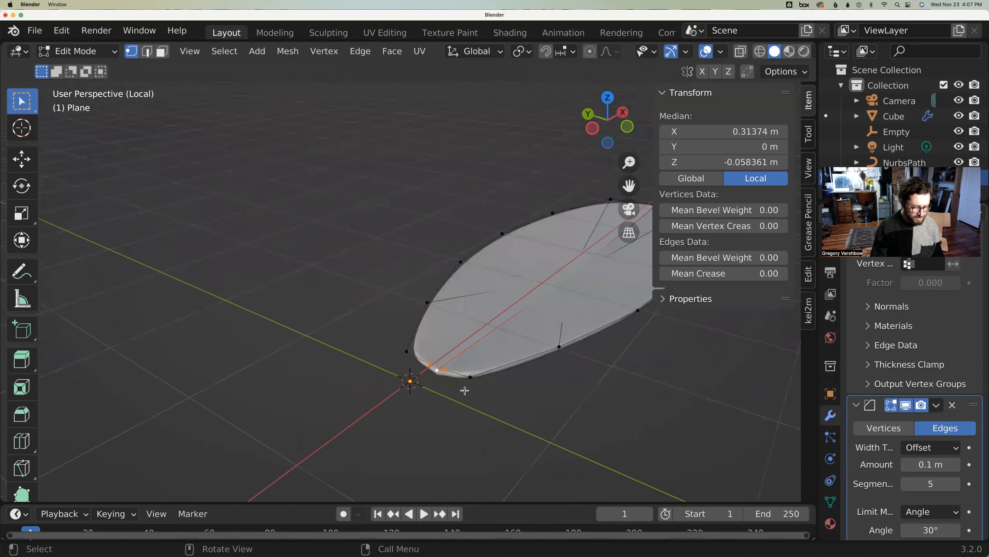
{"action": "key", "text": "2"}
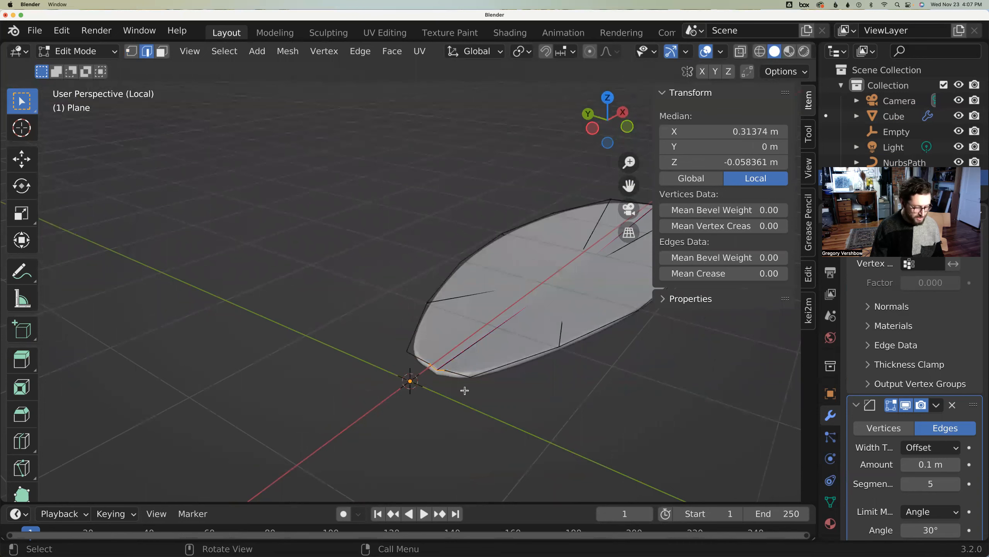
{"action": "scroll", "coordinate": [448, 380], "scroll_direction": "down", "scroll_amount": 3}
{"action": "scroll", "coordinate": [446, 380], "scroll_direction": "up", "scroll_amount": 6}
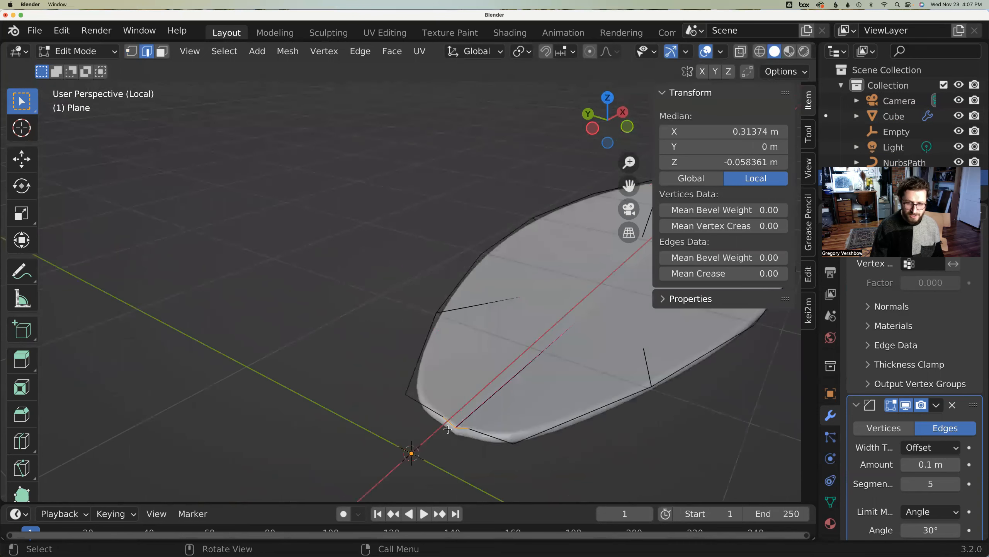
{"action": "key", "text": "g"}
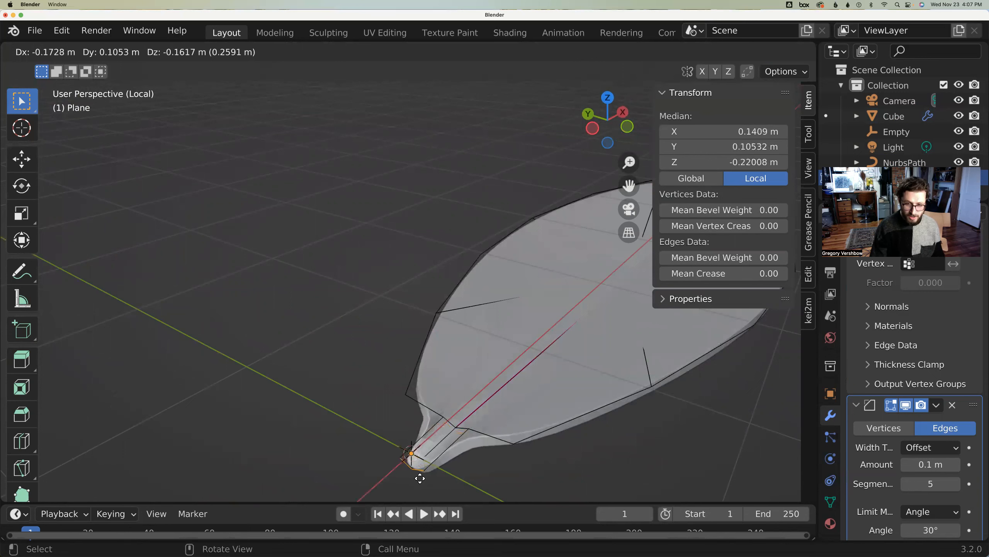
{"action": "key", "text": "x"}
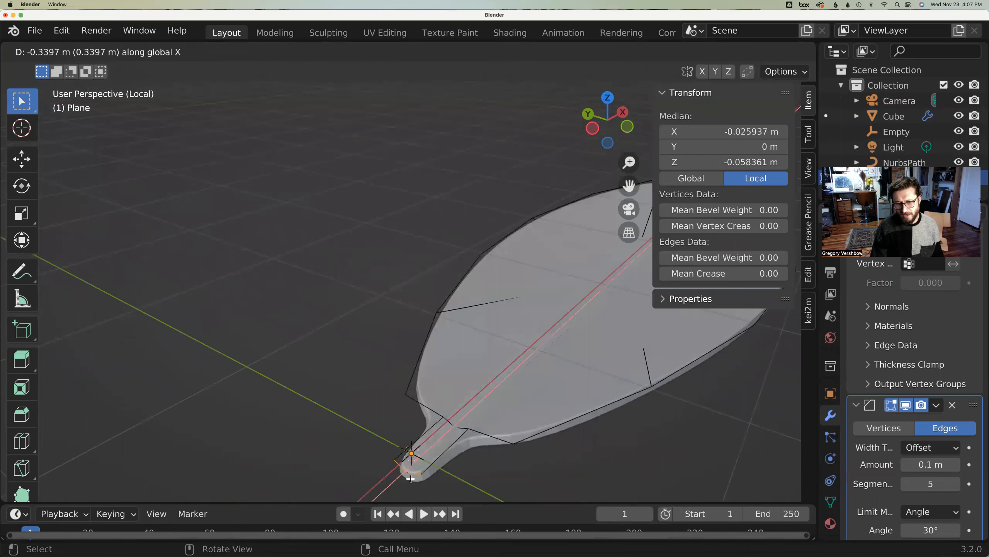
{"action": "left_click", "coordinate": [413, 467]}
- Return to Object Mode and set the leaf's Bevel amount to 2.9 m
{"action": "middle_click_drag", "start_coordinate": [357, 438], "coordinate": [468, 408]}
{"action": "key", "text": "Tab"}
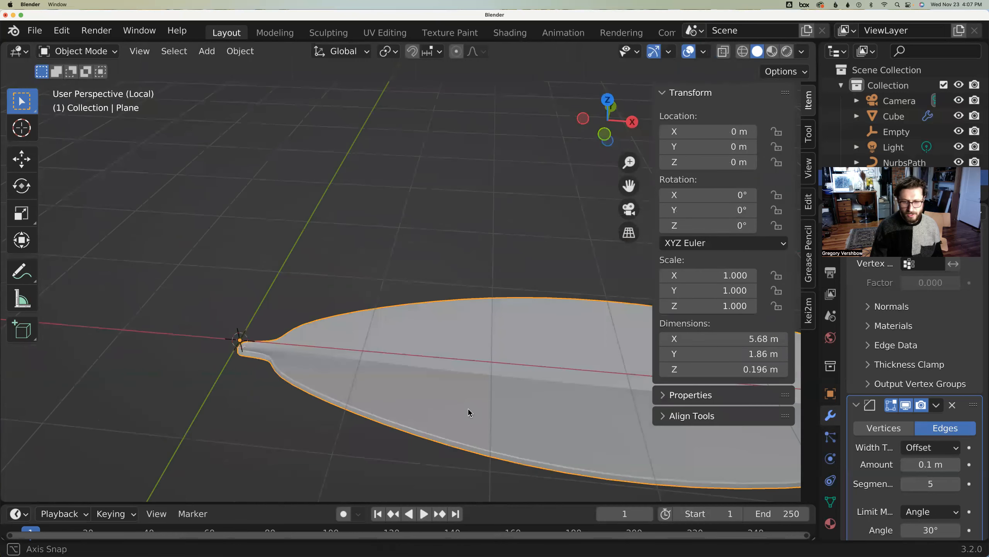
{"action": "middle_click_drag", "start_coordinate": [607, 419], "coordinate": [572, 384]}
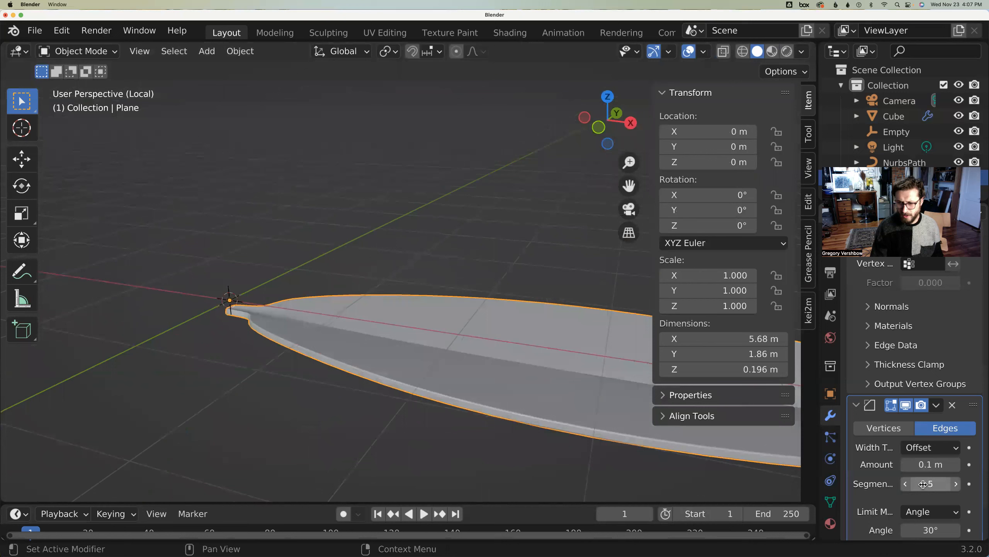
{"action": "left_click_drag", "start_coordinate": [932, 465], "coordinate": [978, 465]}
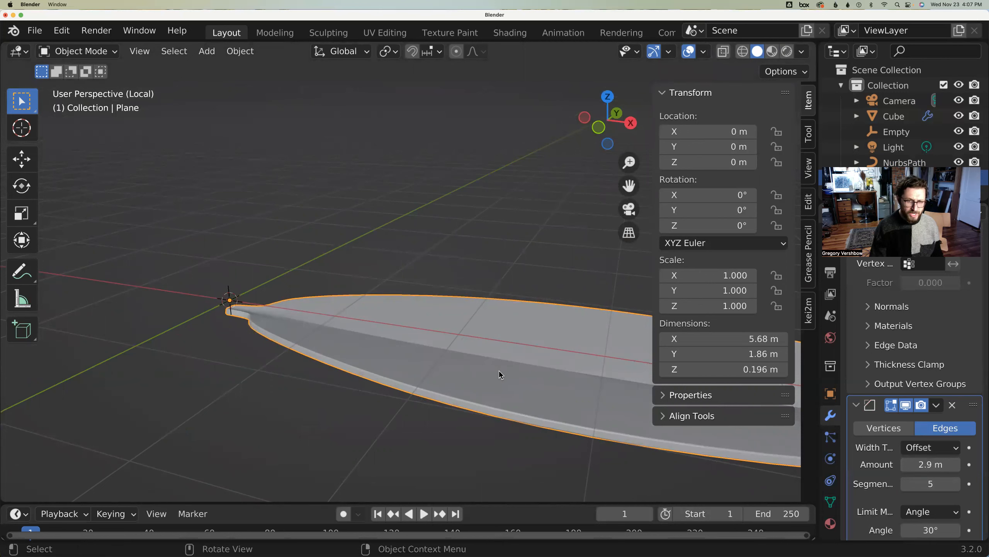
- Check the leaf in Edit Mode, then exit local view in Object Mode to show it with the whole flower
{"action": "key", "text": "Tab"}
{"action": "scroll", "coordinate": [493, 372], "scroll_direction": "up", "scroll_amount": 2}
{"action": "scroll", "coordinate": [493, 373], "scroll_direction": "down", "scroll_amount": 5}
{"action": "key", "text": "Tab"}
{"action": "left_click", "coordinate": [480, 412]}
{"action": "left_click", "coordinate": [481, 308]}
{"action": "key", "text": "slash"}
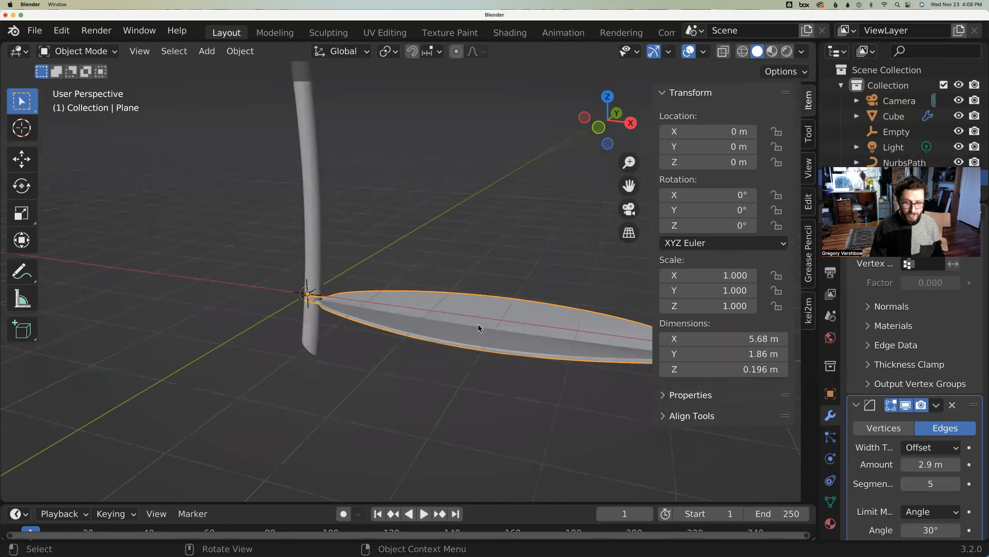
{"action": "middle_click_drag", "start_coordinate": [417, 414], "coordinate": [427, 417]}
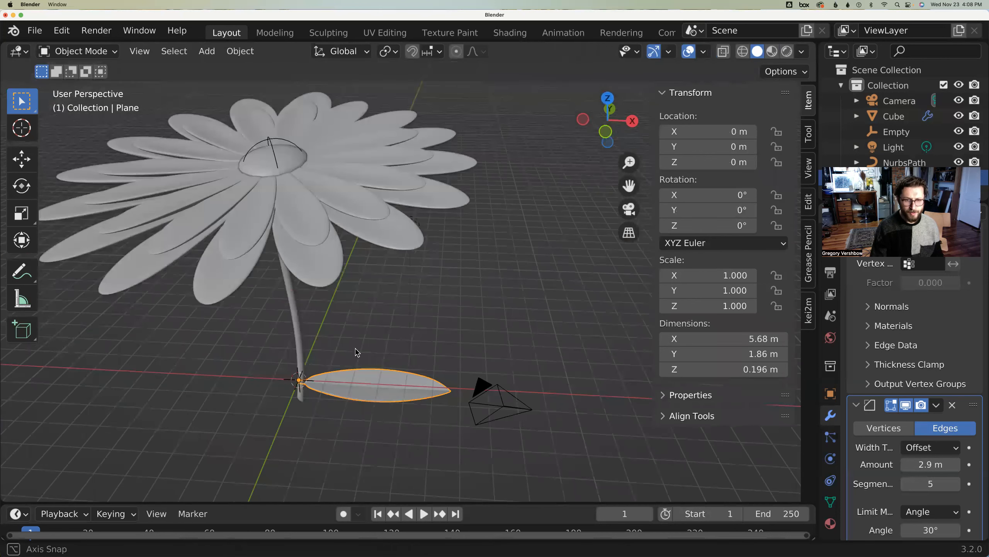
{"action": "middle_click_drag", "start_coordinate": [355, 352], "coordinate": [345, 349]}
{"action": "scroll", "coordinate": [327, 364], "scroll_direction": "up", "scroll_amount": 3}
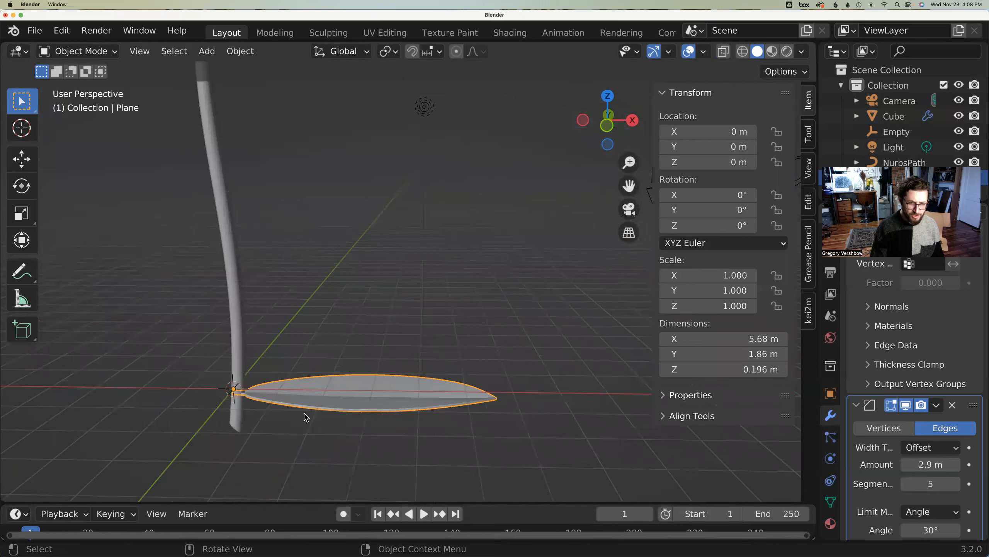
- Move the leaf about 0.09 m along X to position its stalk against the stem
{"action": "key", "text": "g"}
{"action": "key", "text": "x"}
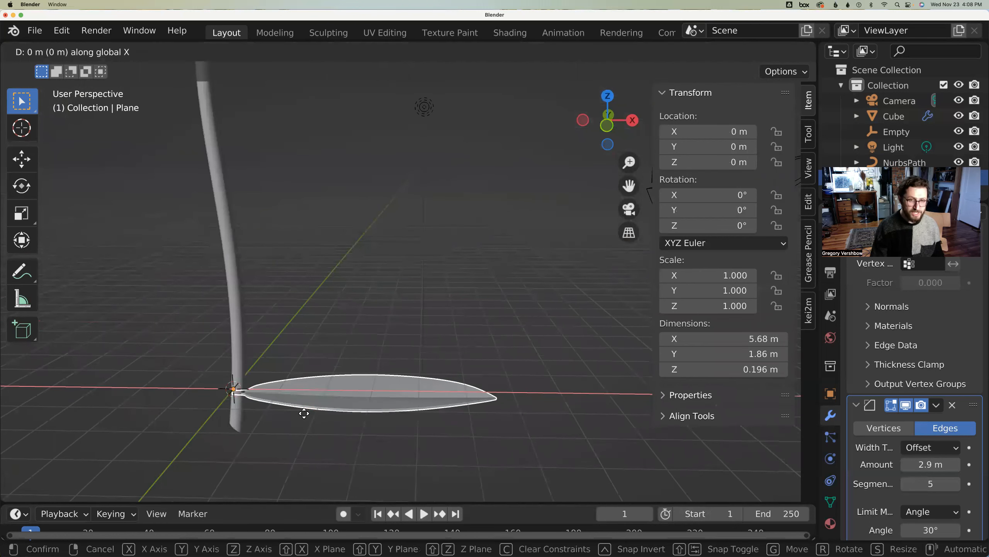
{"action": "left_click", "coordinate": [308, 416]}
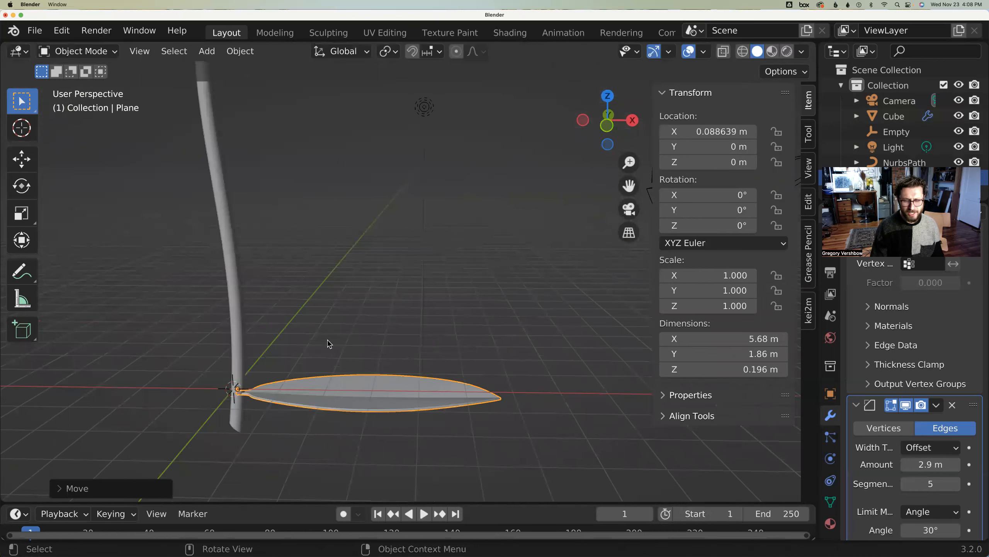
{"action": "scroll", "coordinate": [332, 336], "scroll_direction": "up", "scroll_amount": 8}
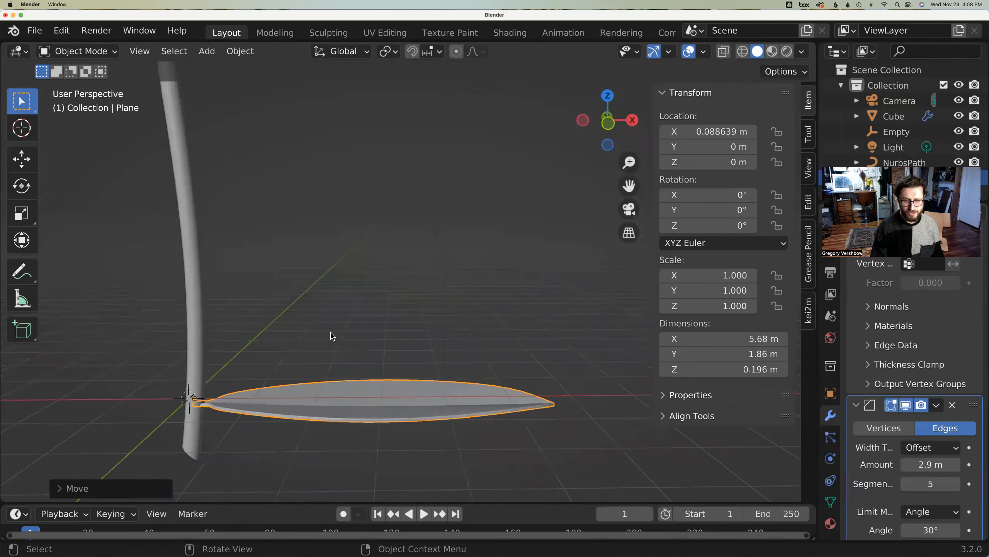
{"action": "scroll", "coordinate": [331, 336], "scroll_direction": "down", "scroll_amount": 14}
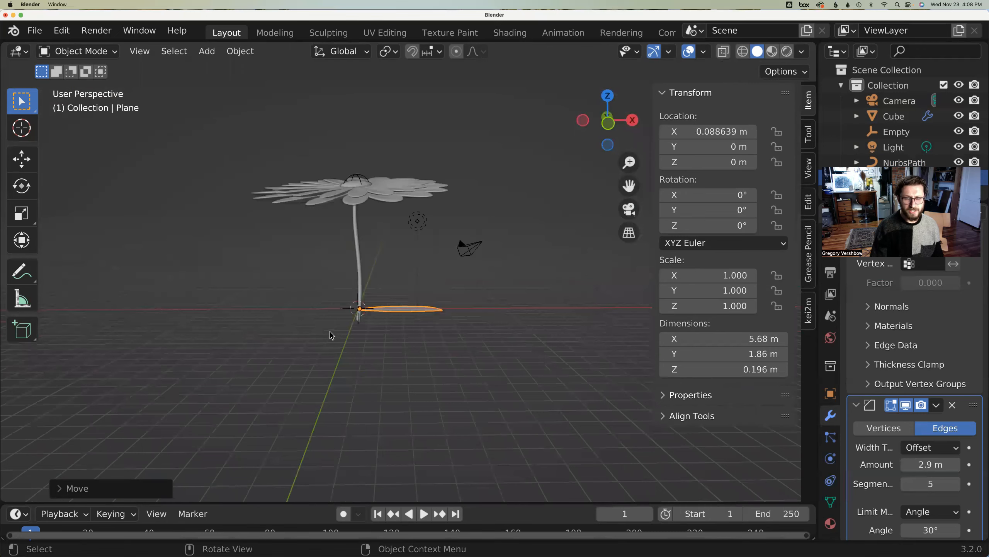
- Collapse the leaf's three existing modifiers and add an Array modifier to it
{"action": "middle_click_drag", "start_coordinate": [379, 298], "coordinate": [345, 317]}
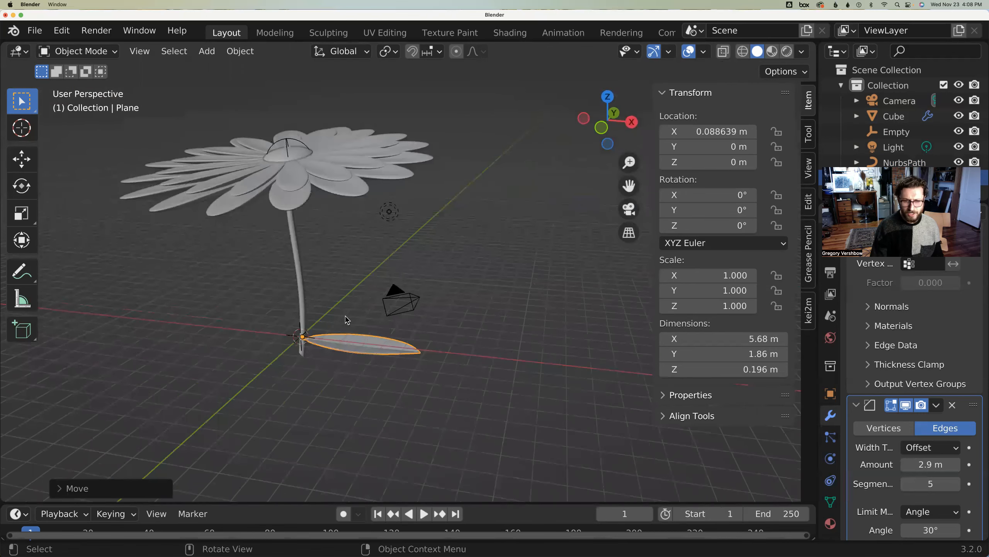
{"action": "scroll", "coordinate": [345, 315], "scroll_direction": "down", "scroll_amount": 1}
{"action": "scroll", "coordinate": [343, 314], "scroll_direction": "up", "scroll_amount": 2}
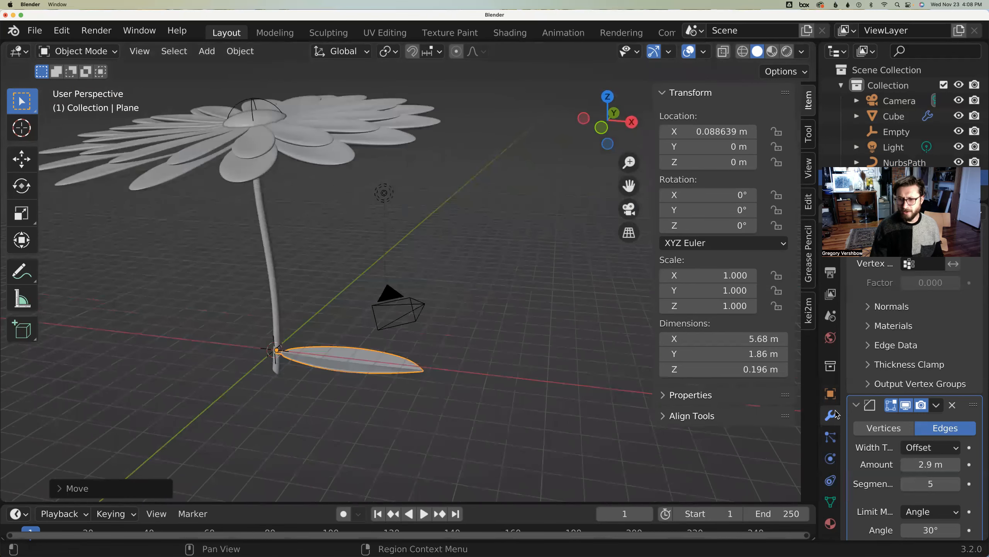
{"action": "scroll", "coordinate": [892, 351], "scroll_direction": "up", "scroll_amount": 10}
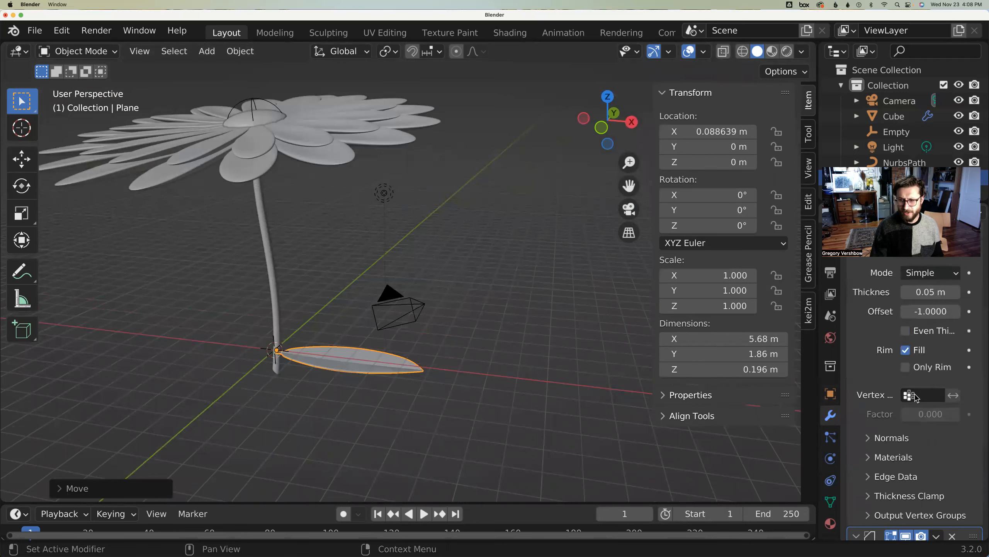
{"action": "scroll", "coordinate": [892, 337], "scroll_direction": "up", "scroll_amount": 3}
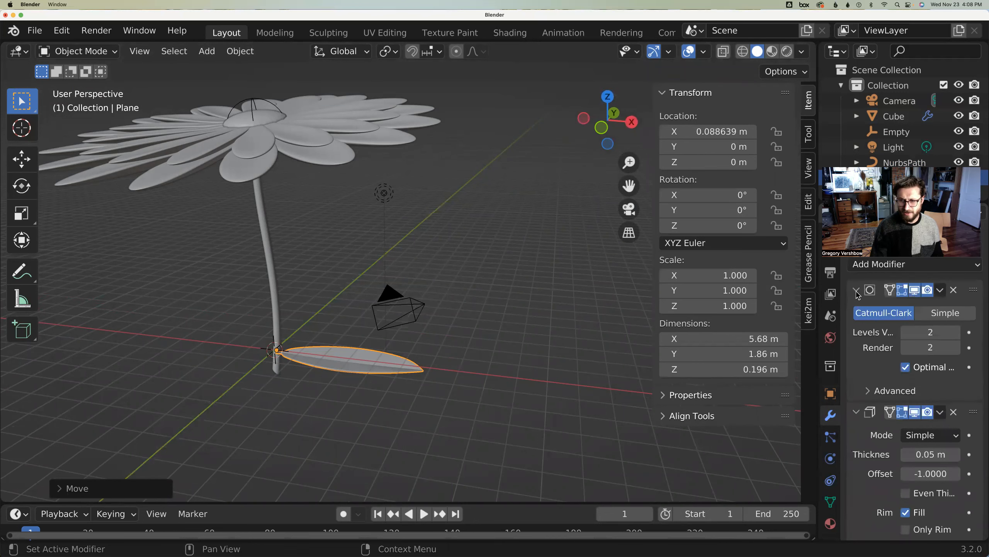
{"action": "left_click", "coordinate": [858, 295]}
{"action": "left_click", "coordinate": [858, 311]}
{"action": "left_click", "coordinate": [860, 332]}
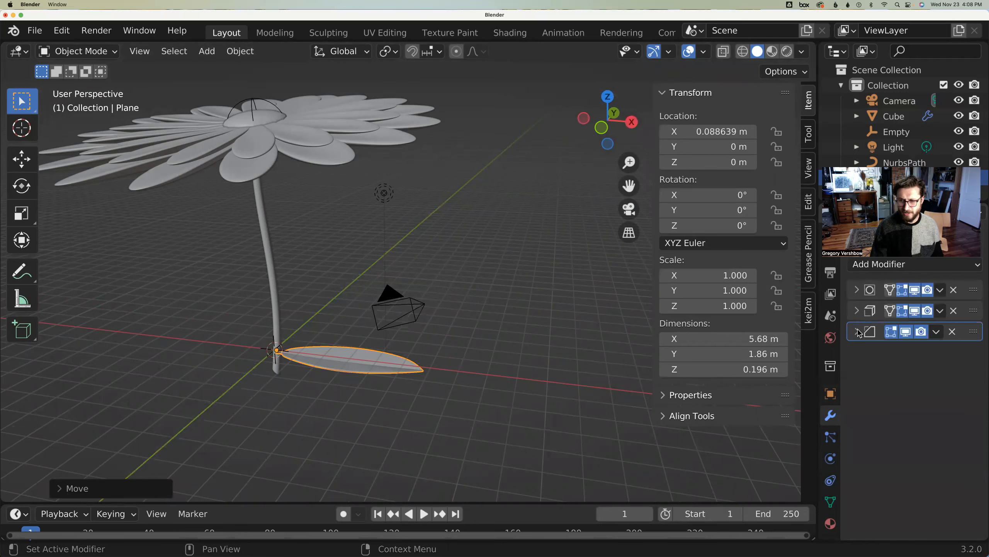
{"action": "left_click", "coordinate": [920, 264]}
{"action": "left_click", "coordinate": [635, 312]}
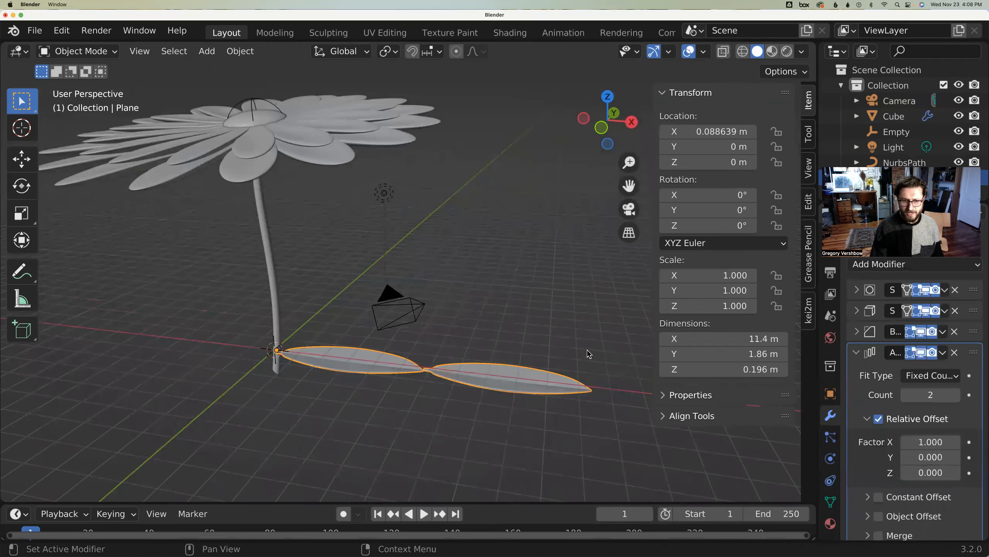
- Add a cube-shaped empty at the world origin
{"action": "key", "text": "shift+a"}
{"action": "mouse_move", "coordinate": [166, 239]}
{"action": "mouse_move", "coordinate": [205, 417]}
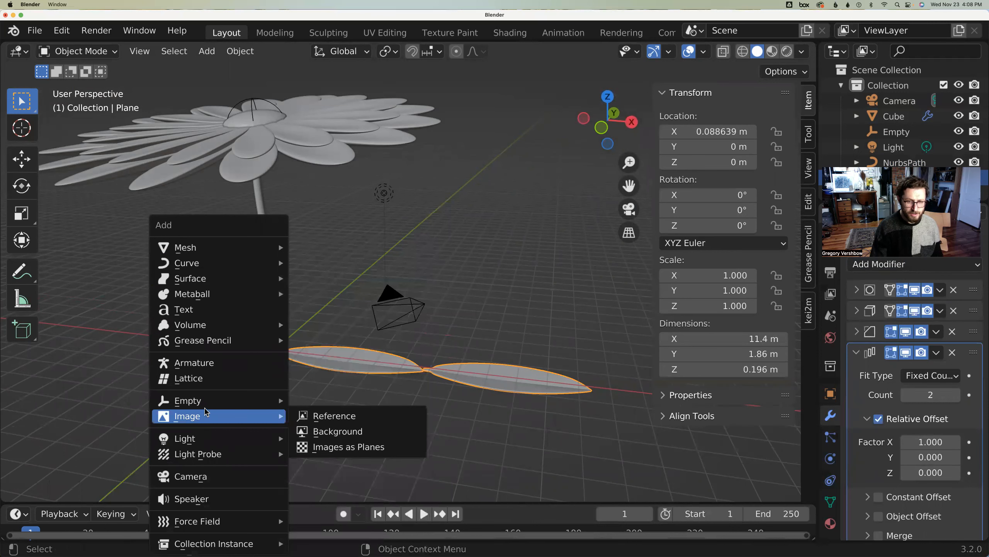
{"action": "mouse_move", "coordinate": [275, 401]}
{"action": "left_click", "coordinate": [318, 462]}
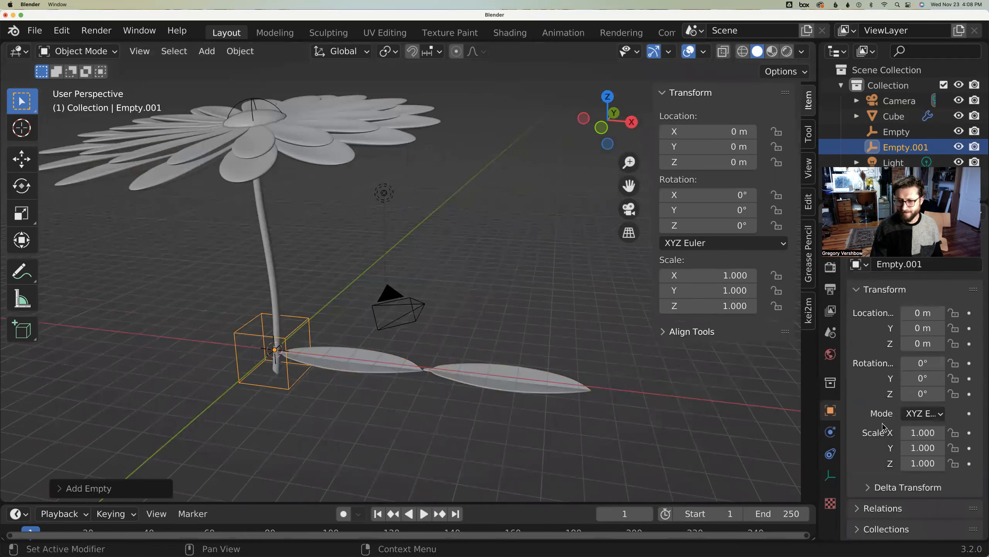
- Switch the leaf's Array modifier from Relative Offset to Object Offset and set its count to 6
{"action": "left_click", "coordinate": [495, 388]}
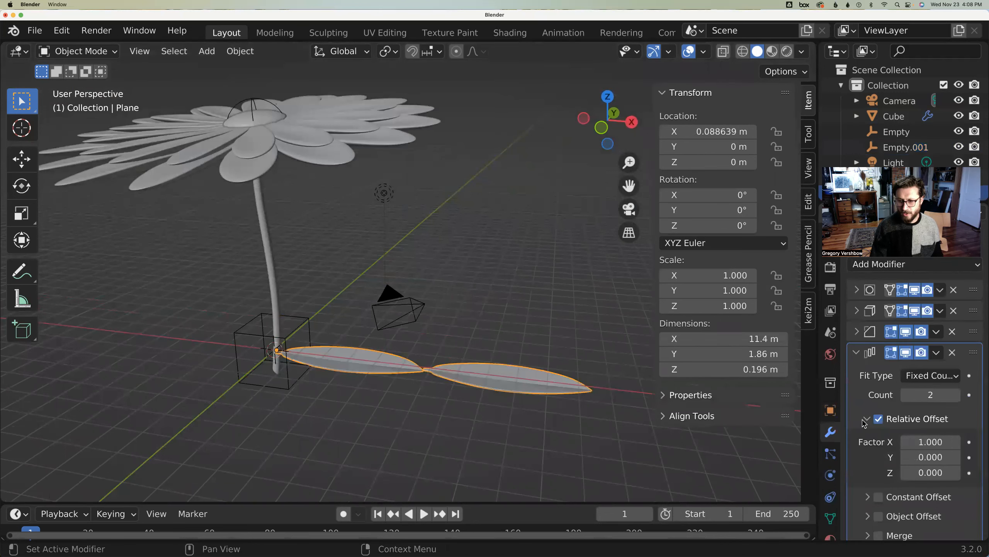
{"action": "left_click", "coordinate": [878, 419]}
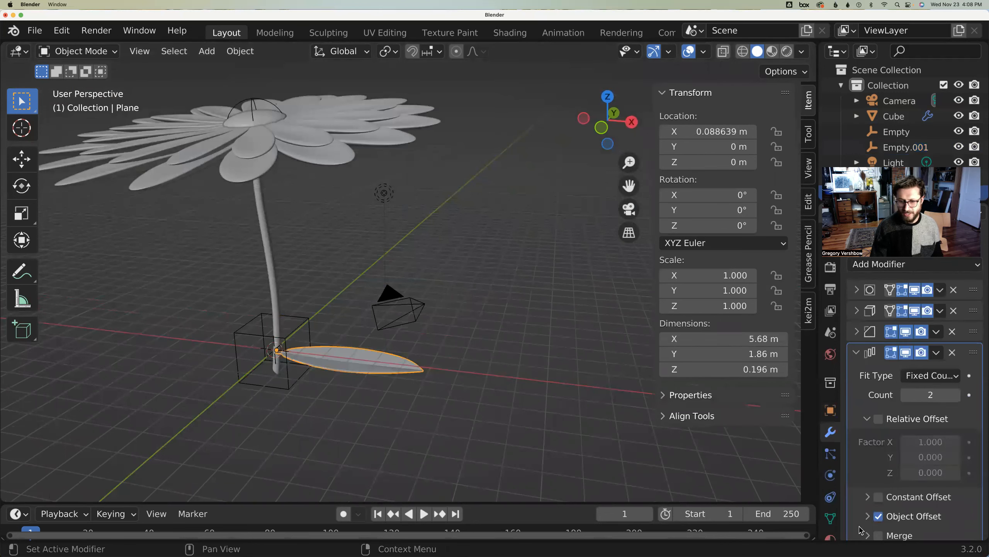
{"action": "left_click_drag", "start_coordinate": [930, 395], "coordinate": [951, 395]}
{"action": "left_click", "coordinate": [905, 395]}
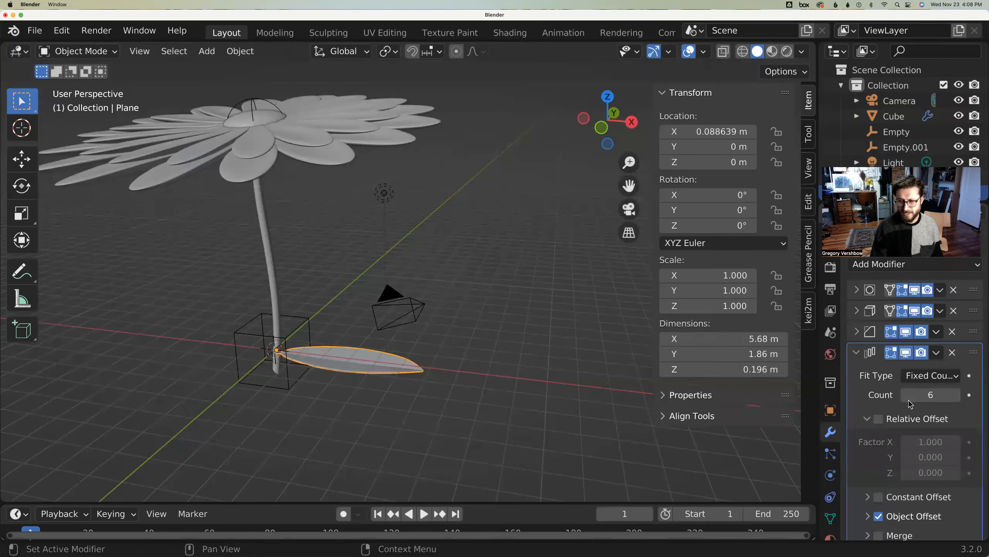
{"action": "left_click", "coordinate": [274, 343]}
{"action": "left_click", "coordinate": [303, 362]}
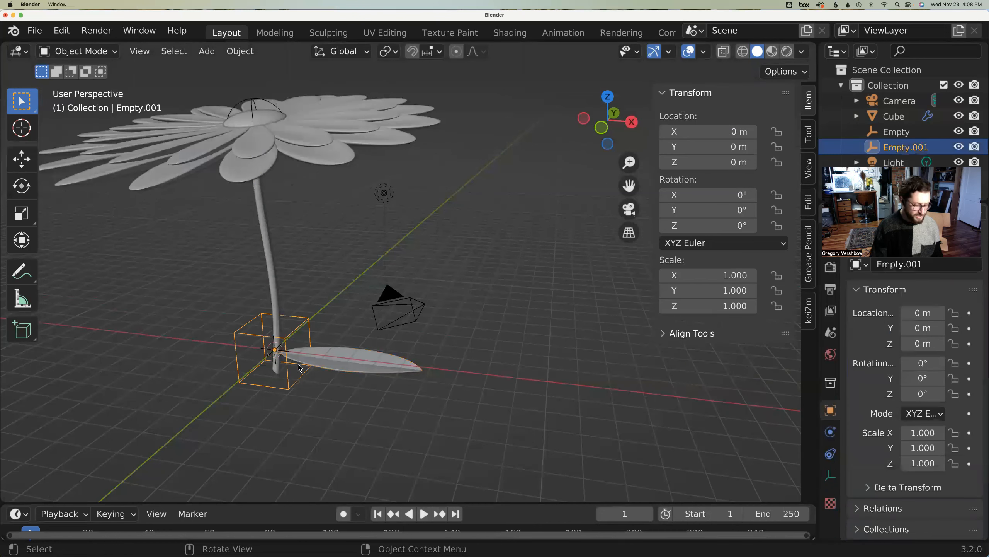
{"action": "key", "text": "g"}
{"action": "key", "text": "z"}
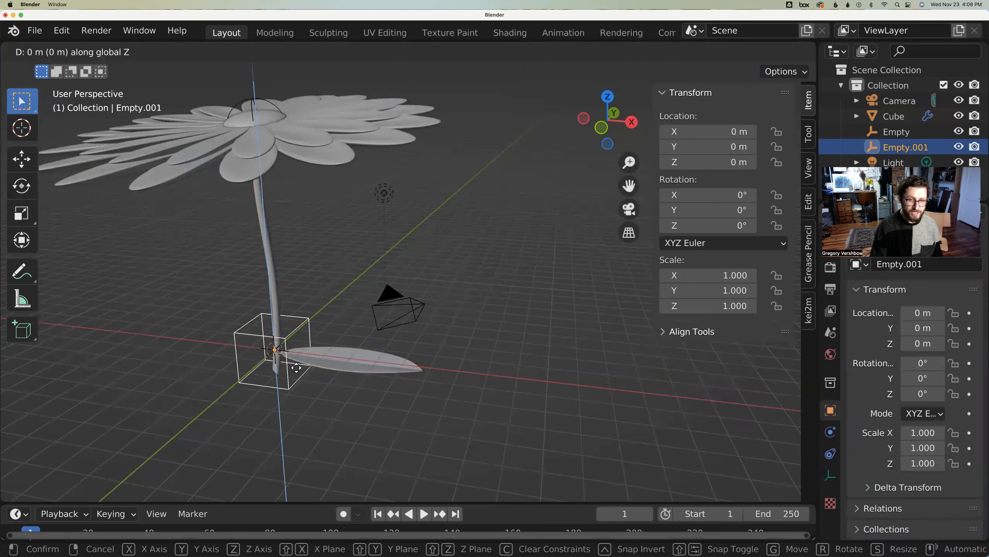
{"action": "key", "text": "Escape"}
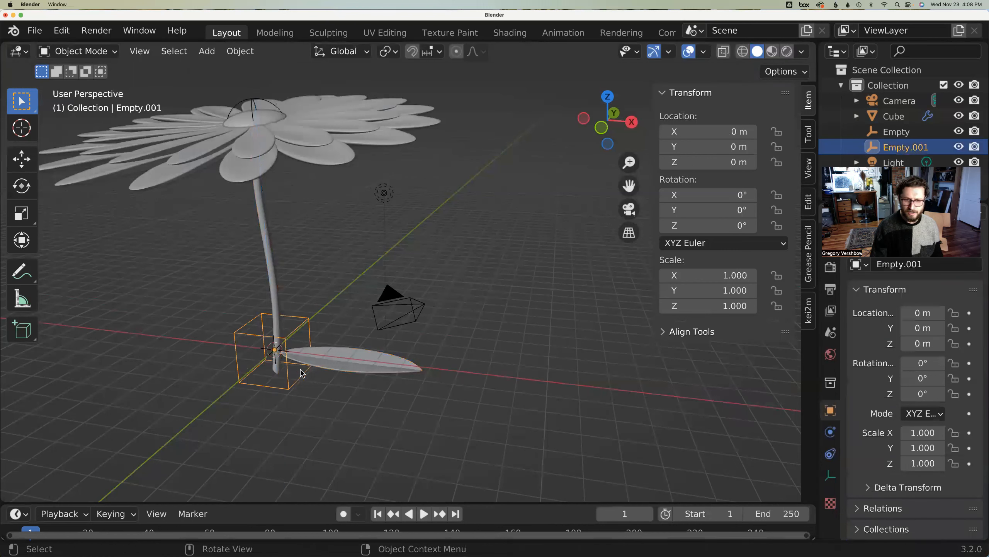
- Assign the cube-shaped empty at the stem's base as the Array modifier's offset object
{"action": "left_click", "coordinate": [323, 363]}
{"action": "scroll", "coordinate": [853, 483], "scroll_direction": "down", "scroll_amount": 3}
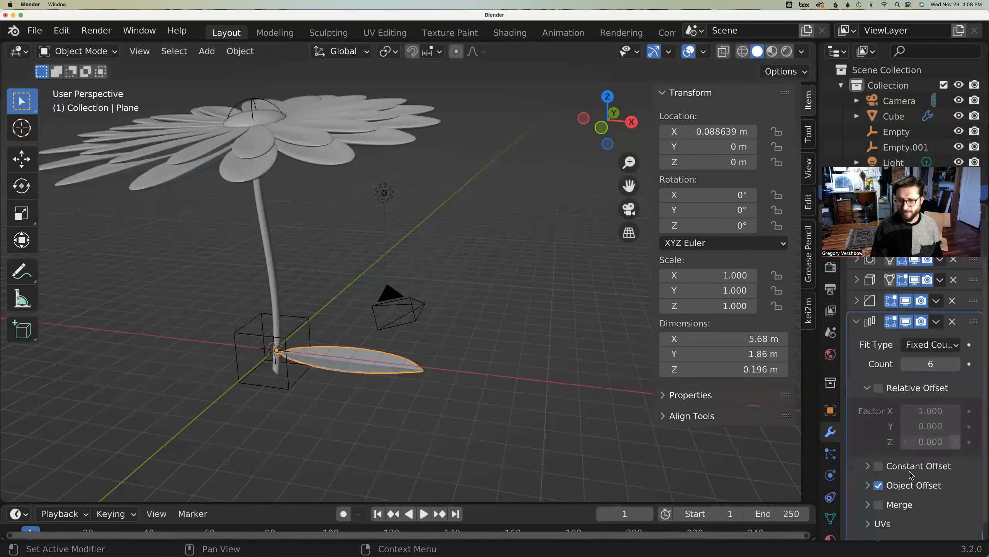
{"action": "left_click", "coordinate": [867, 472]}
{"action": "left_click", "coordinate": [944, 494]}
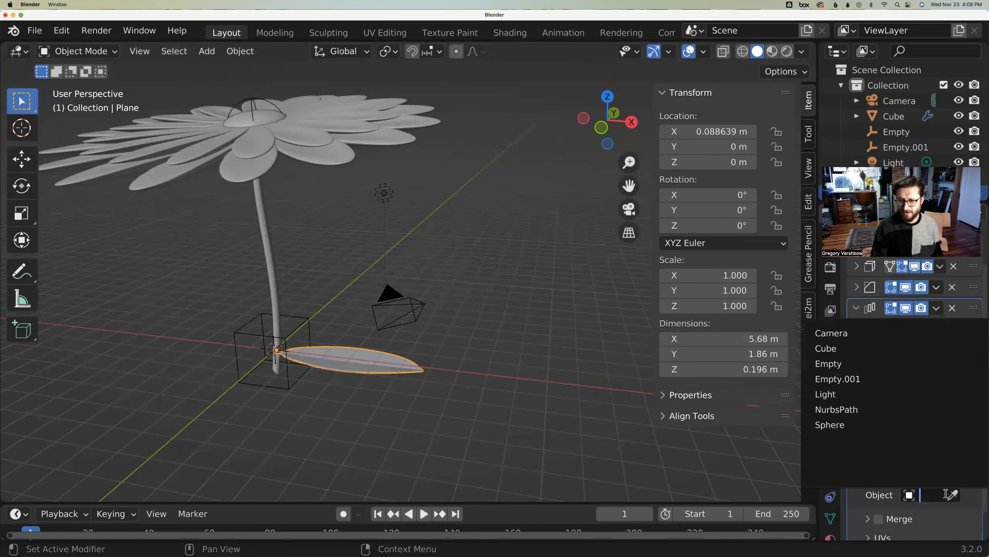
{"action": "left_click", "coordinate": [953, 494]}
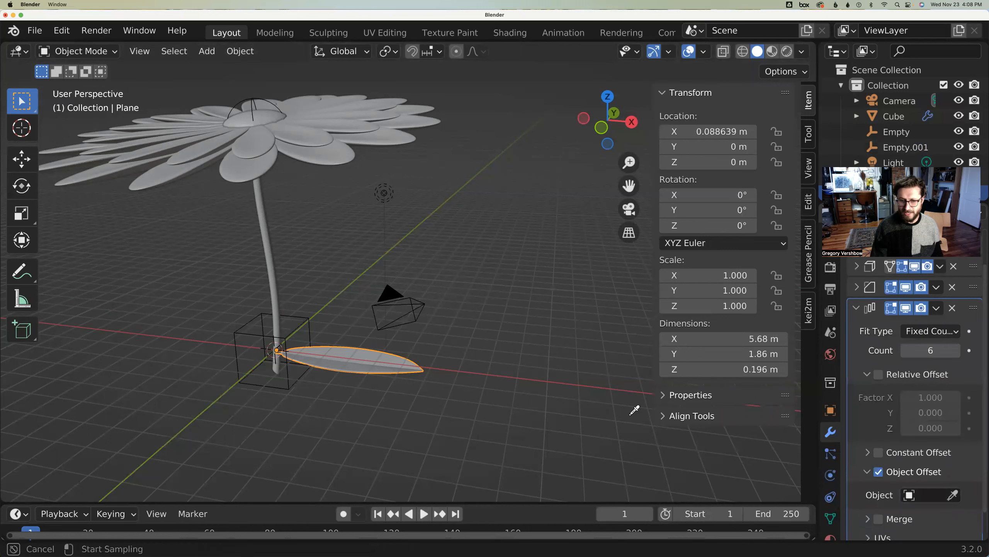
{"action": "left_click", "coordinate": [256, 333]}
- Apply the leaf's location transform
{"action": "middle_click_drag", "start_coordinate": [303, 406], "coordinate": [363, 367]}
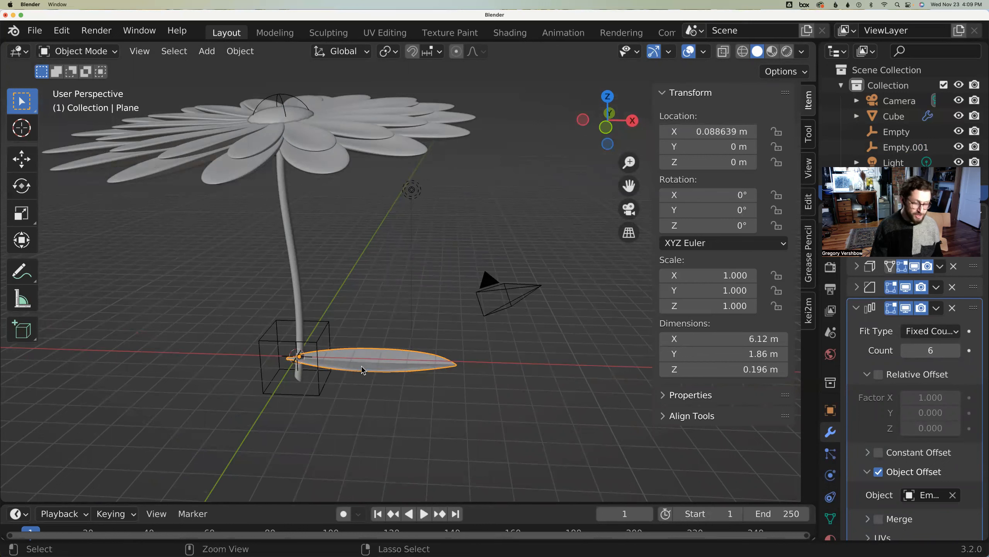
{"action": "key", "text": "ctrl+a"}
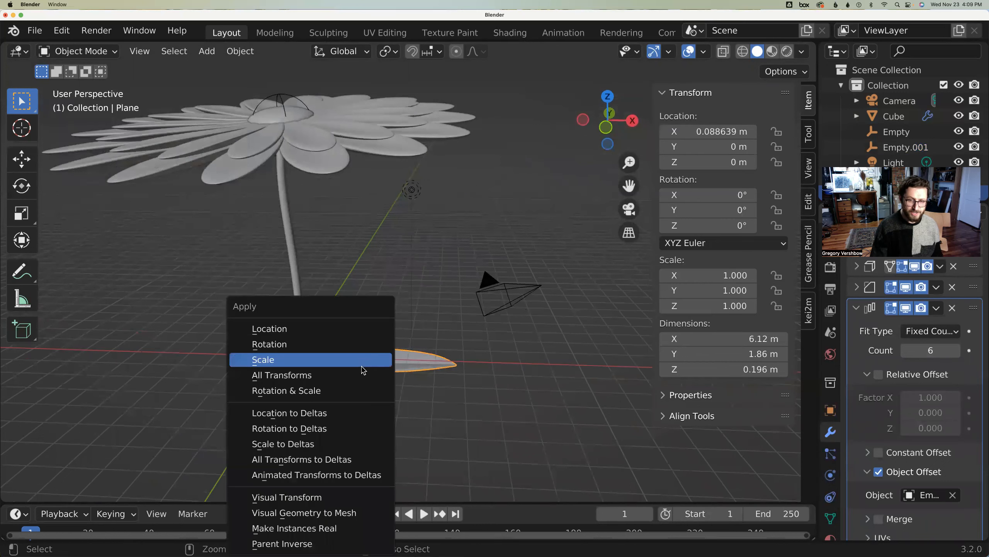
{"action": "left_click", "coordinate": [288, 329]}
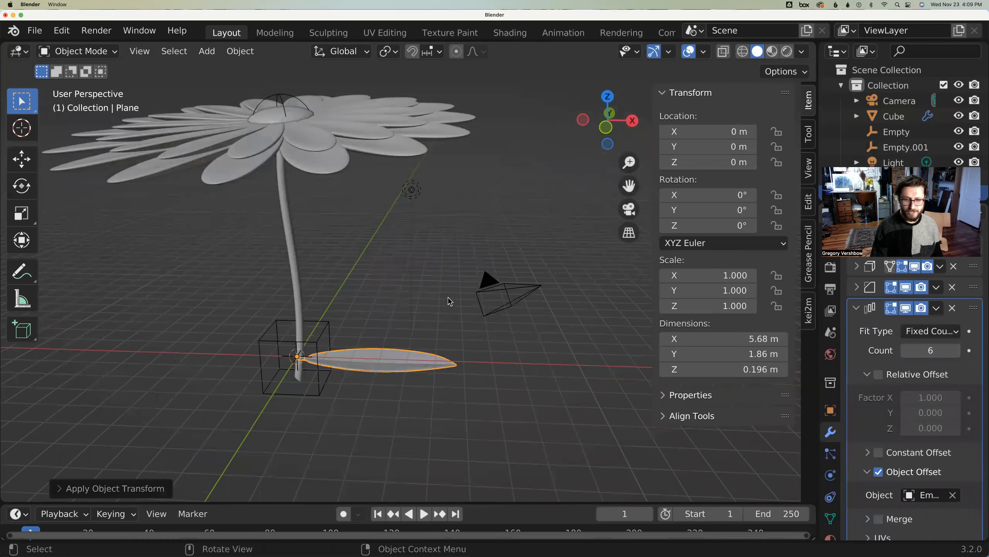
- Move the cube-shaped empty up about 0.93 m along Z to stack the leaf copies along the stem
{"action": "middle_click_drag", "start_coordinate": [453, 298], "coordinate": [428, 322]}
{"action": "middle_click_drag", "start_coordinate": [243, 346], "coordinate": [240, 342]}
{"action": "left_click", "coordinate": [245, 350]}
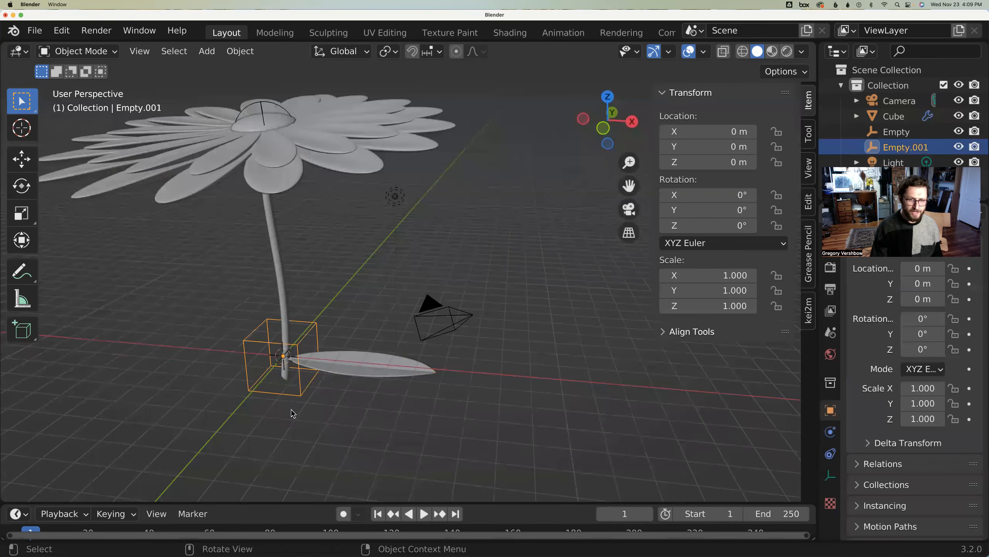
{"action": "key", "text": "g"}
{"action": "key", "text": "z"}
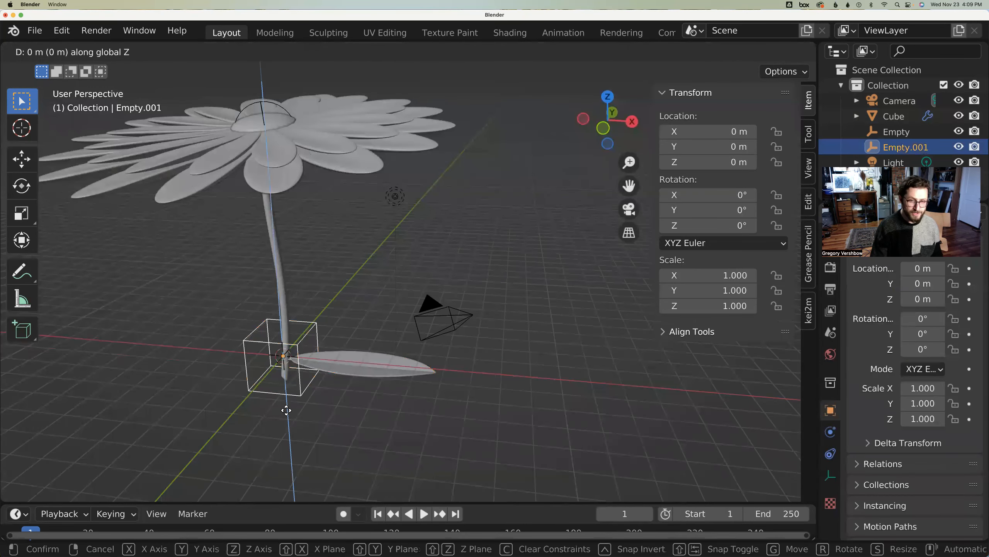
{"action": "left_click", "coordinate": [286, 386]}
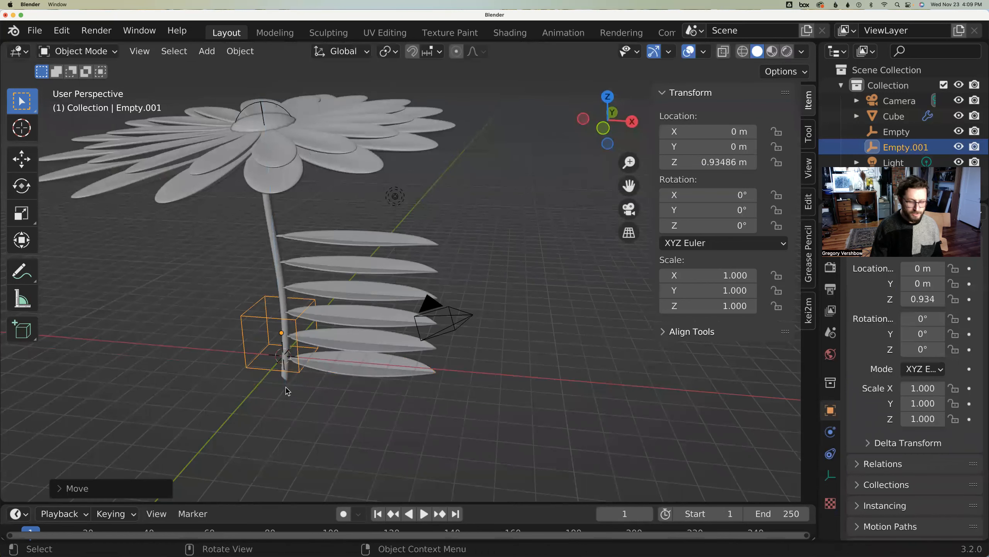
- Rotate the empty about 63.7° around Z and scale it uniformly to about 0.877 so the leaves spiral and shrink upward
{"action": "key", "text": "r"}
{"action": "key", "text": "z"}
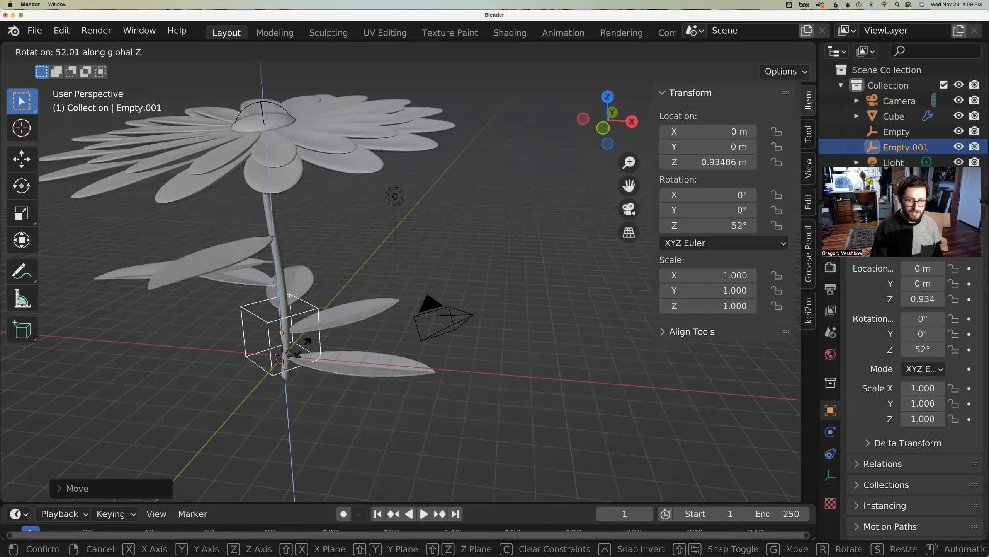
{"action": "left_click", "coordinate": [353, 398]}
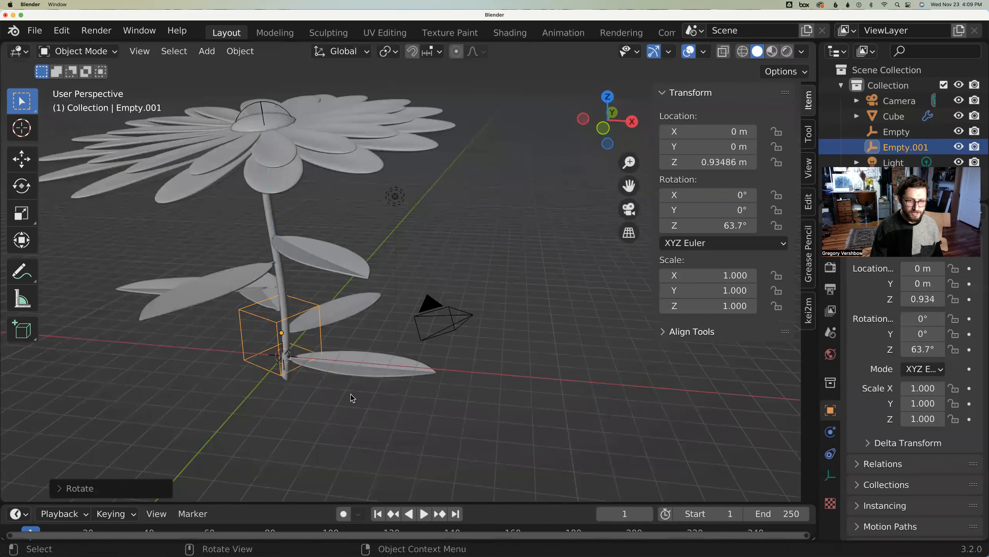
{"action": "key", "text": "s"}
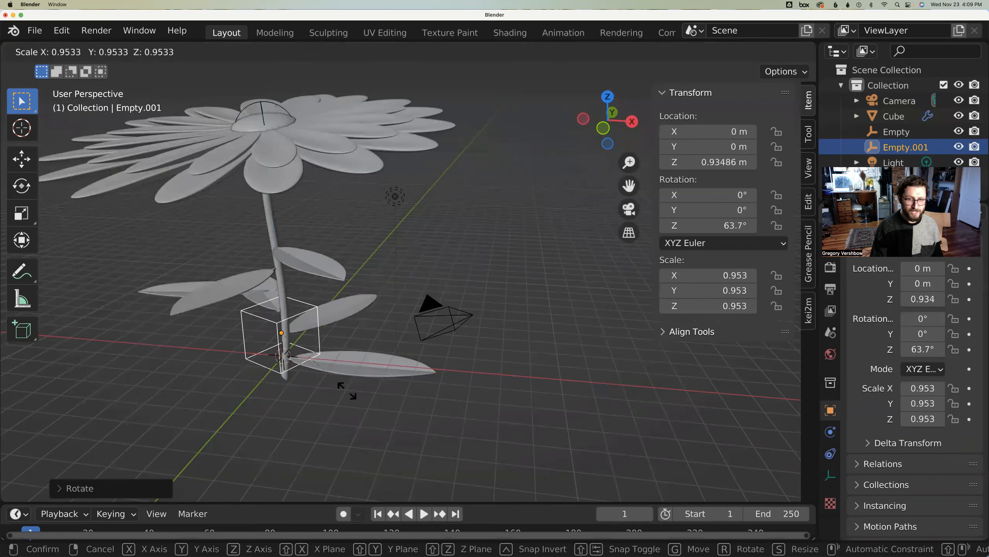
{"action": "left_click", "coordinate": [341, 385]}
{"action": "middle_click_drag", "start_coordinate": [304, 392], "coordinate": [255, 379]}
{"action": "key", "text": "s"}
{"action": "left_click", "coordinate": [258, 381]}
- Raise the empty along Z to about 1.56 m and tilt it slightly, to about -0.61° X and -0.29° Y, to follow the stem
{"action": "key", "text": "g"}
{"action": "key", "text": "z"}
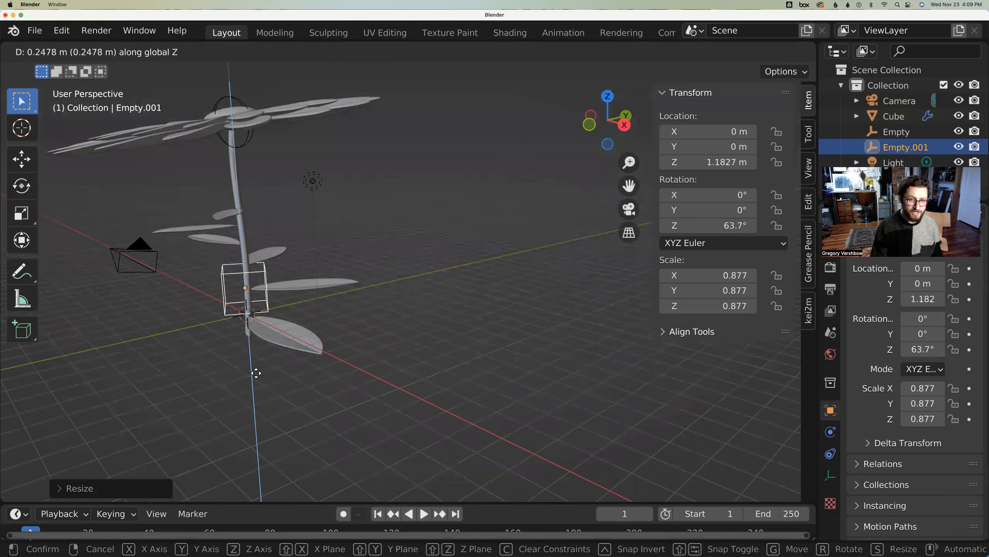
{"action": "left_click", "coordinate": [216, 372]}
{"action": "mouse_move", "coordinate": [308, 384]}
{"action": "middle_mouse_down"}
{"action": "mouse_move", "coordinate": [356, 383]}
{"action": "mouse_move", "coordinate": [314, 377]}
{"action": "middle_mouse_up"}
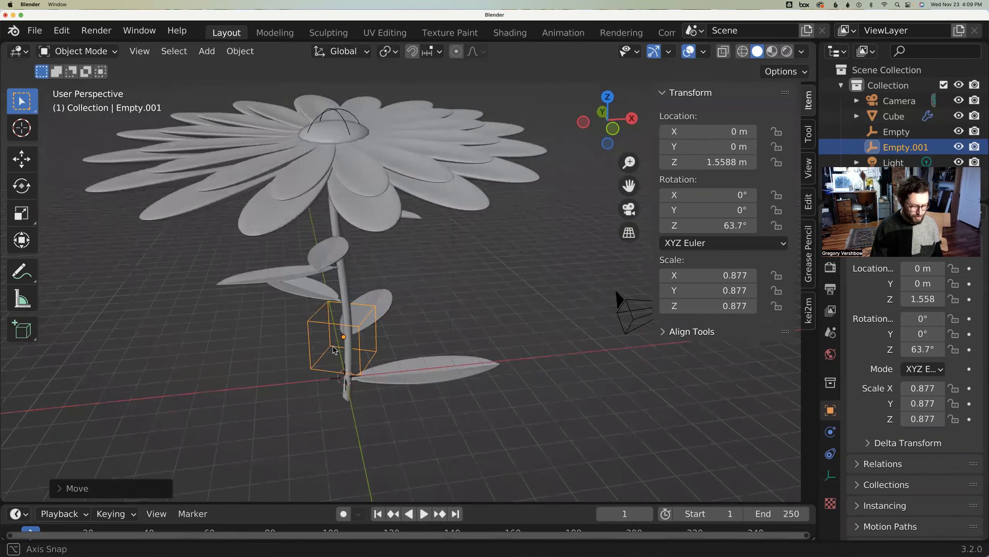
{"action": "middle_click_drag", "start_coordinate": [343, 334], "coordinate": [336, 332]}
{"action": "key", "text": "r"}
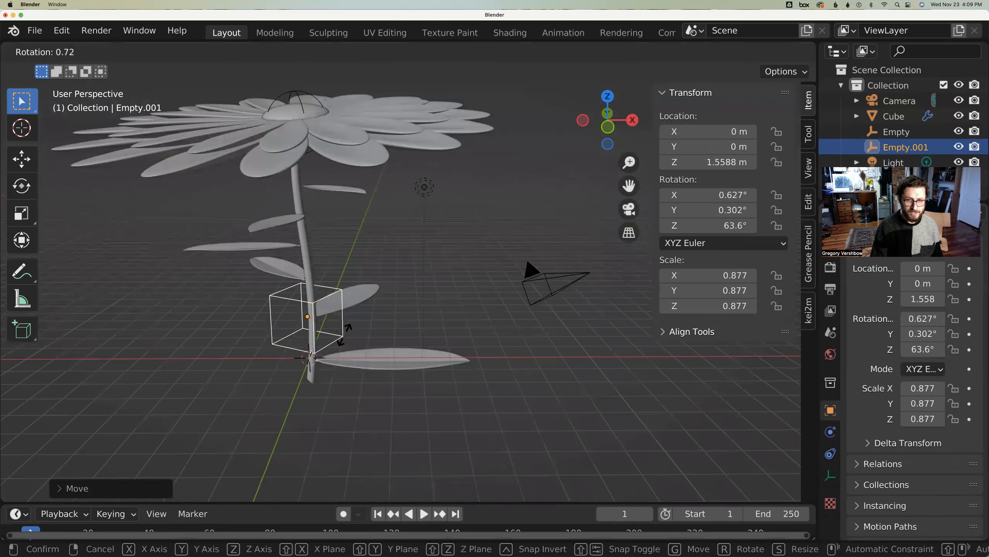
{"action": "left_click", "coordinate": [342, 334]}
- Select every object in the scene, move it all up about 0.89 m along Z, and clear the selection
{"action": "middle_click_drag", "start_coordinate": [343, 334], "coordinate": [320, 359]}
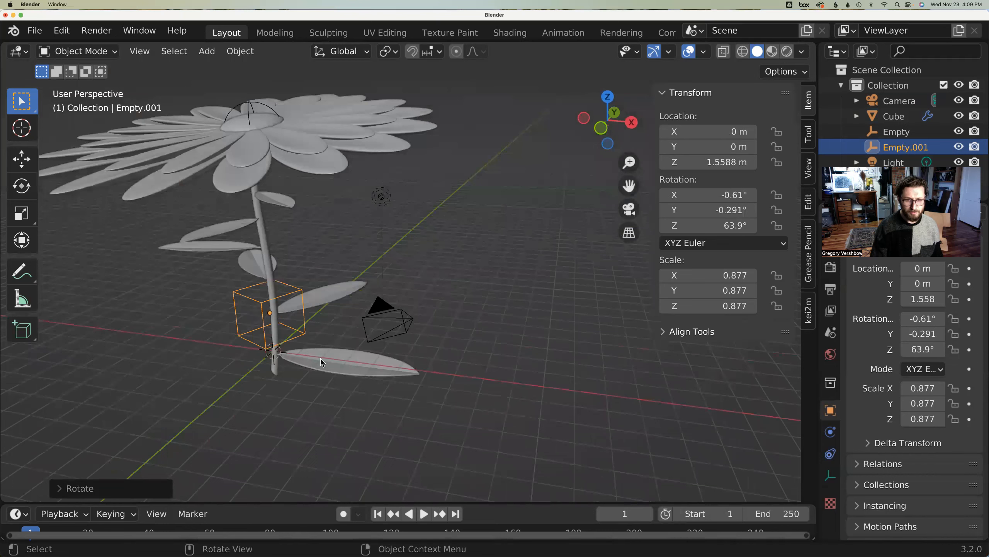
{"action": "left_click", "coordinate": [318, 366]}
{"action": "mouse_move", "coordinate": [276, 398]}
{"action": "middle_mouse_down"}
{"action": "mouse_move", "coordinate": [332, 389]}
{"action": "mouse_move", "coordinate": [249, 399]}
{"action": "mouse_move", "coordinate": [279, 380]}
{"action": "middle_mouse_up"}
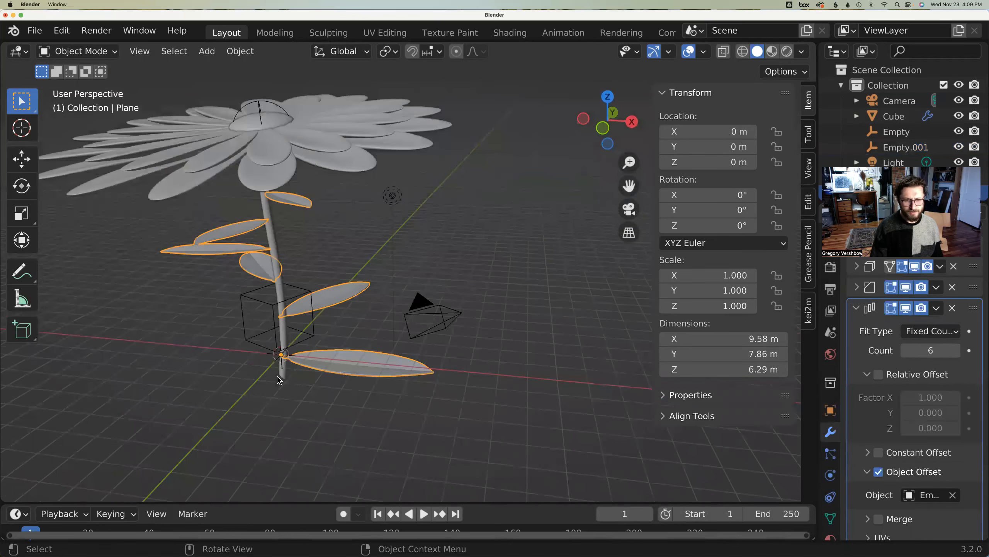
{"action": "scroll", "coordinate": [275, 383], "scroll_direction": "up", "scroll_amount": 3}
{"action": "scroll", "coordinate": [275, 383], "scroll_direction": "down", "scroll_amount": 5}
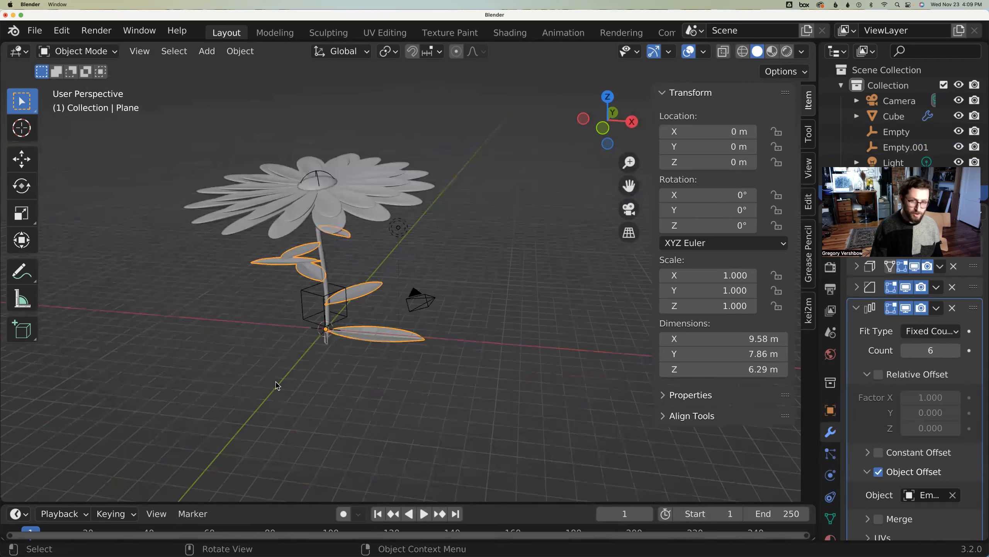
{"action": "key", "text": "a"}
{"action": "key", "text": "g"}
{"action": "key", "text": "z"}
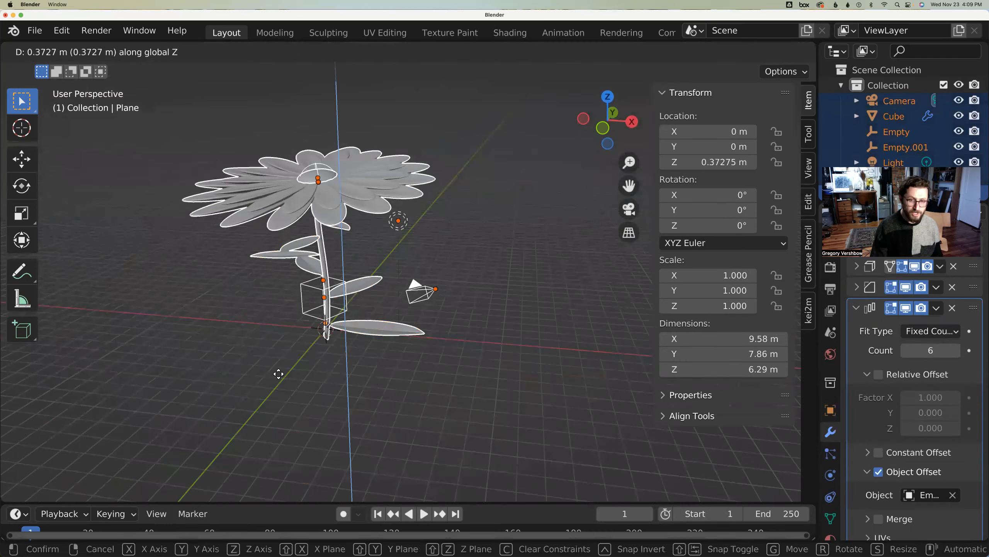
{"action": "left_click", "coordinate": [273, 376]}
{"action": "left_click_drag", "start_coordinate": [272, 380], "coordinate": [262, 383]}
{"action": "middle_click_drag", "start_coordinate": [293, 380], "coordinate": [224, 391]}
{"action": "scroll", "coordinate": [355, 363], "scroll_direction": "up", "scroll_amount": 1}
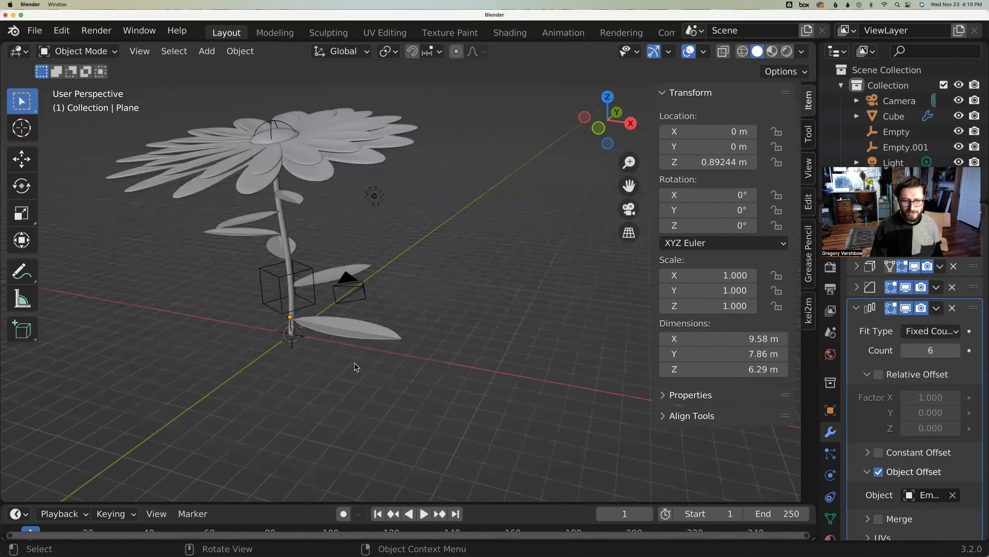
{"action": "scroll", "coordinate": [354, 365], "scroll_direction": "down", "scroll_amount": 2}
{"action": "scroll", "coordinate": [352, 367], "scroll_direction": "up", "scroll_amount": 3}
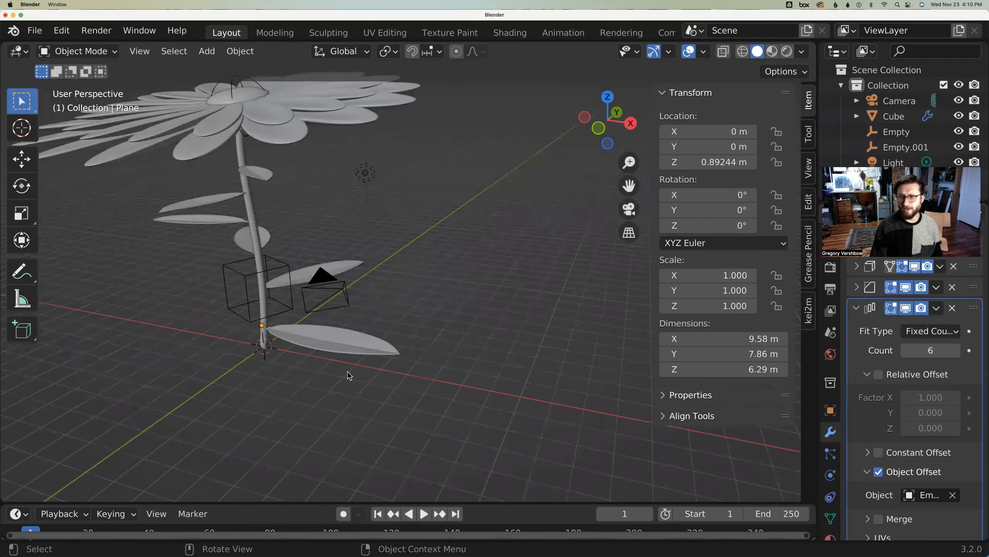
- Select the leaves and add a Curve modifier after their Array modifier
{"action": "scroll", "coordinate": [348, 366], "scroll_direction": "down", "scroll_amount": 2}
{"action": "scroll", "coordinate": [353, 356], "scroll_direction": "down", "scroll_amount": 2}
{"action": "middle_click_drag", "start_coordinate": [358, 356], "coordinate": [366, 358]}
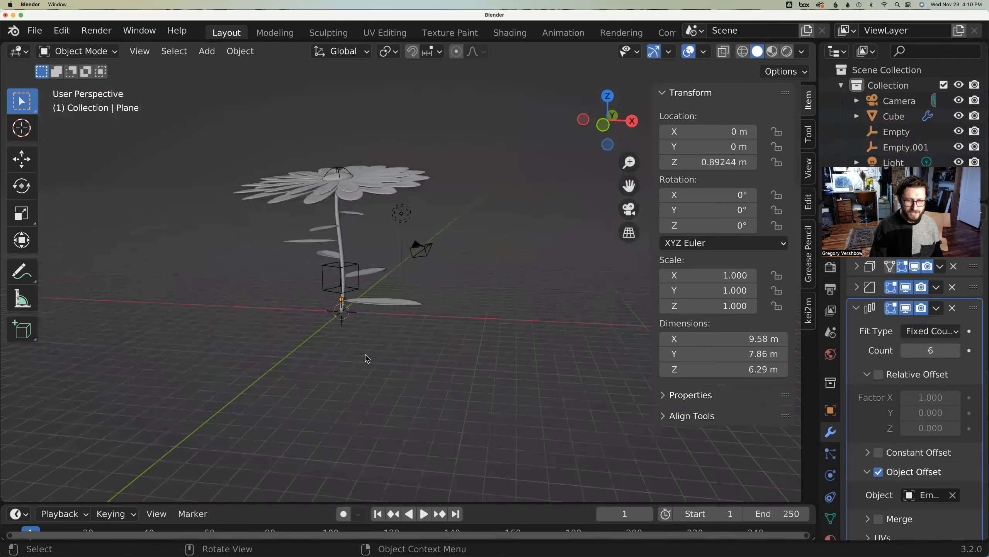
{"action": "left_click", "coordinate": [384, 306]}
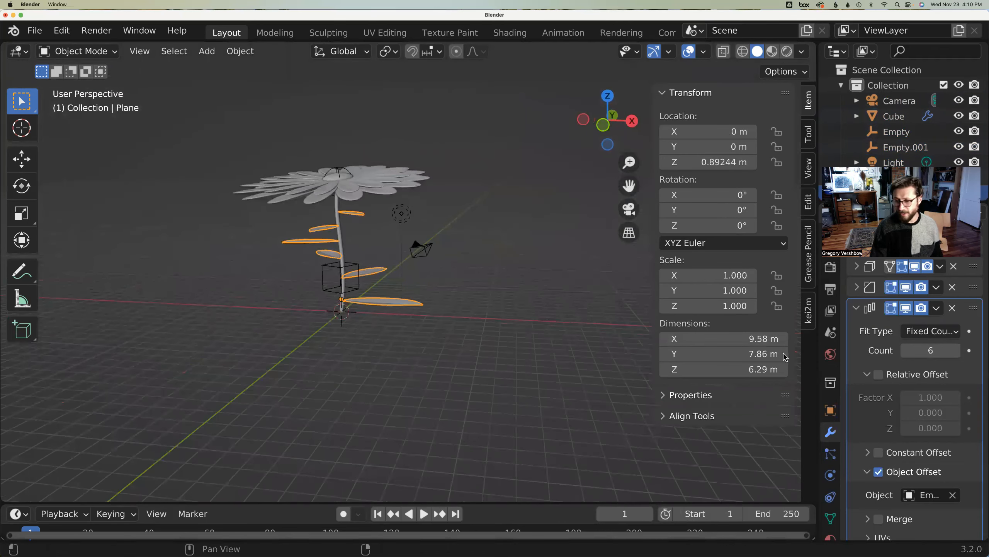
{"action": "scroll", "coordinate": [878, 370], "scroll_direction": "up", "scroll_amount": 3}
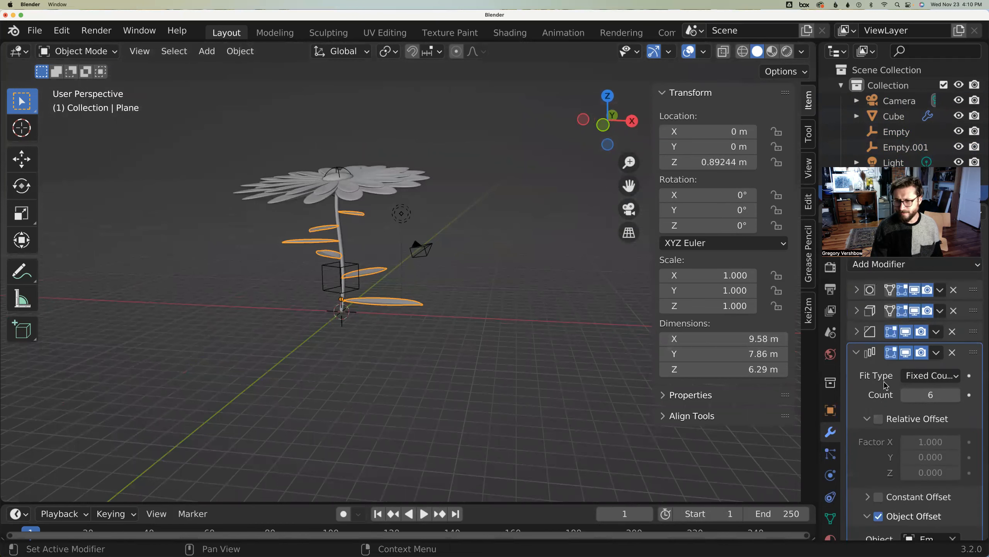
{"action": "left_click", "coordinate": [883, 272]}
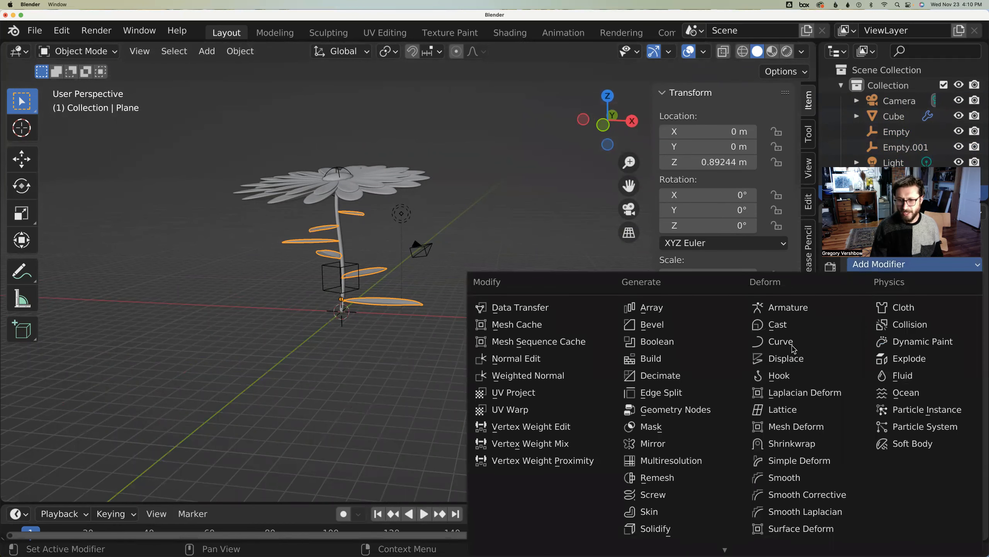
{"action": "key", "text": "Escape"}
{"action": "scroll", "coordinate": [895, 489], "scroll_direction": "down", "scroll_amount": 5}
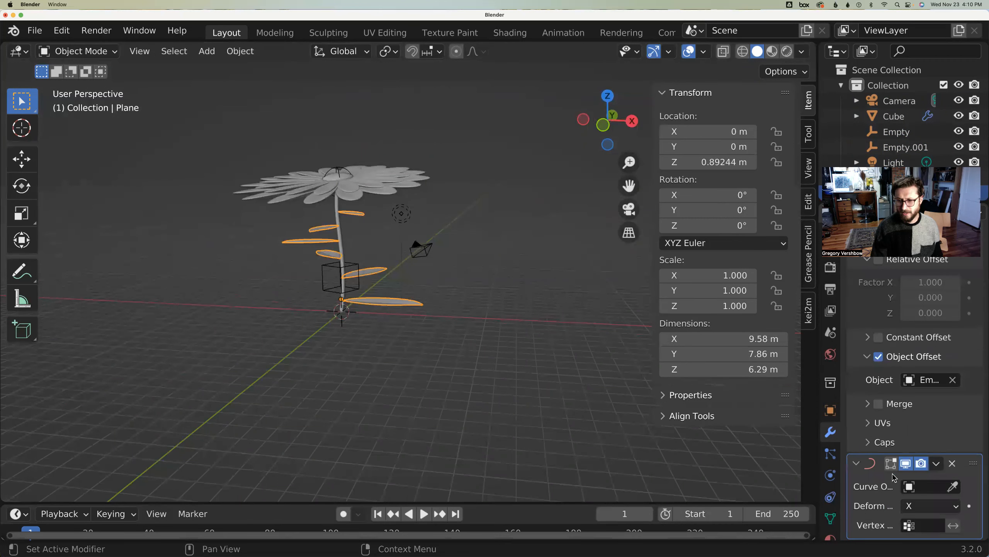
- Try setting the stem's NurbsPath as the Curve modifier's object to bend the leaves along the stem
{"action": "left_click", "coordinate": [954, 488]}
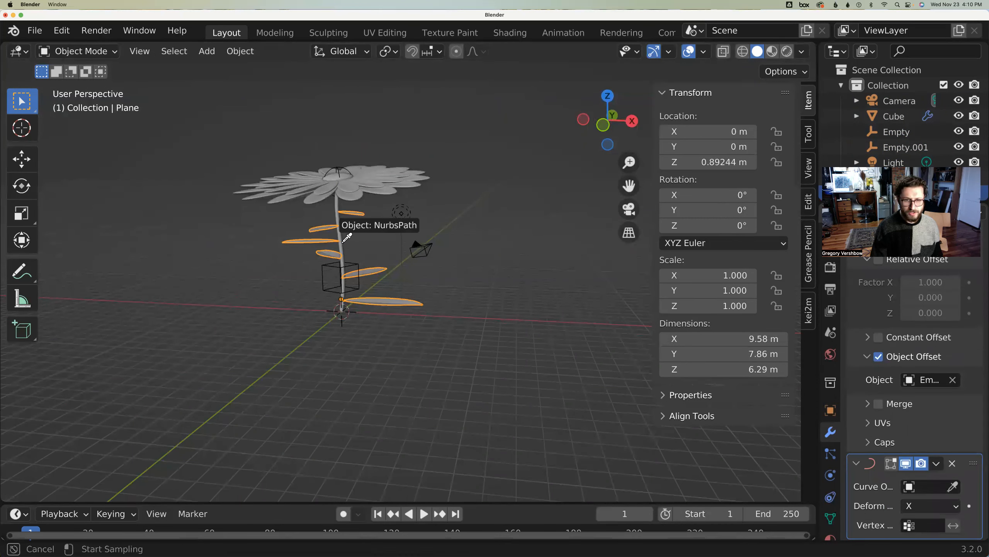
{"action": "left_click", "coordinate": [337, 223]}
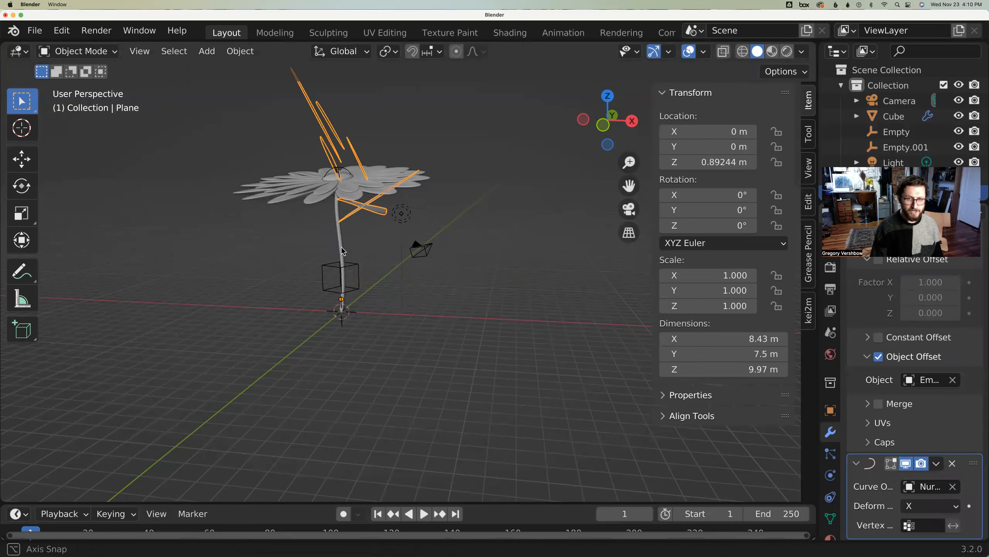
{"action": "middle_click_drag", "start_coordinate": [395, 238], "coordinate": [352, 247]}
{"action": "key", "text": "g"}
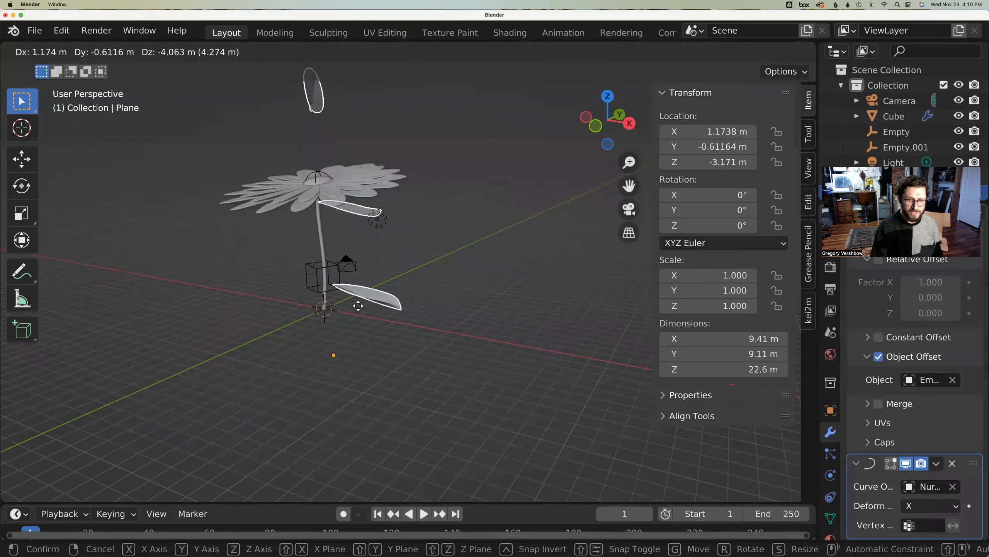
{"action": "key", "text": "Escape"}
- Move the cube-shaped empty down about 3 m along Z to bring the deformed leaves back toward the stem
{"action": "left_click", "coordinate": [329, 271]}
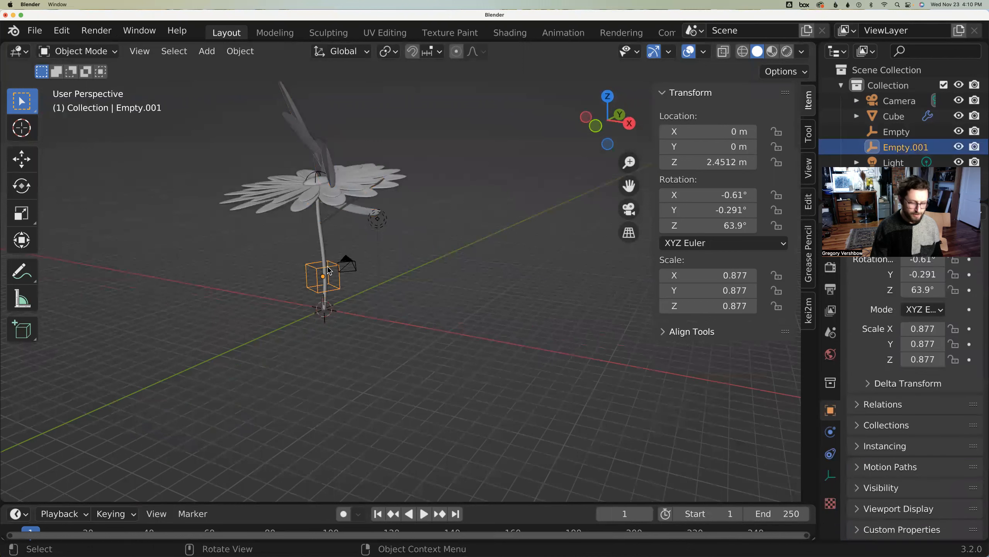
{"action": "key", "text": "g"}
{"action": "key", "text": "z"}
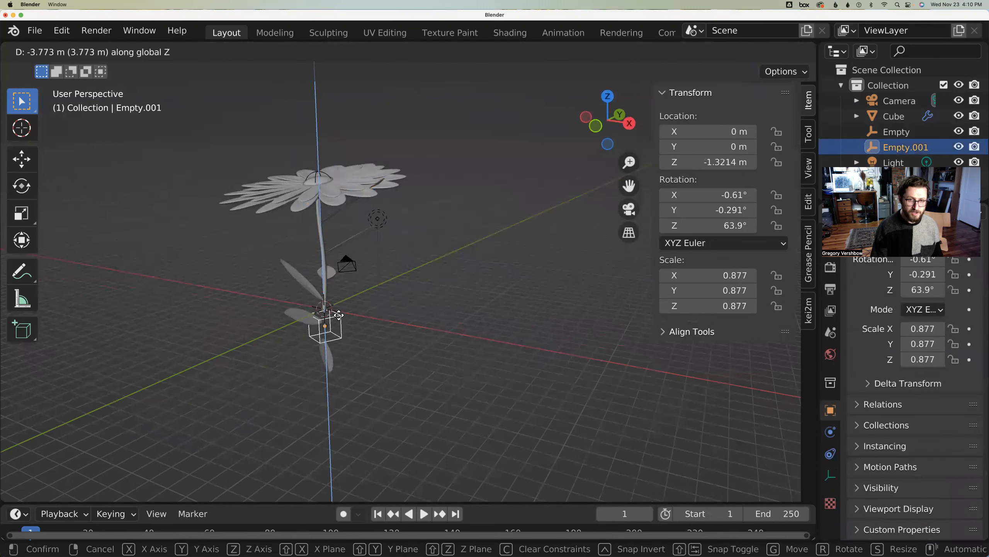
{"action": "left_click", "coordinate": [343, 307]}
{"action": "middle_click_drag", "start_coordinate": [343, 307], "coordinate": [419, 311]}
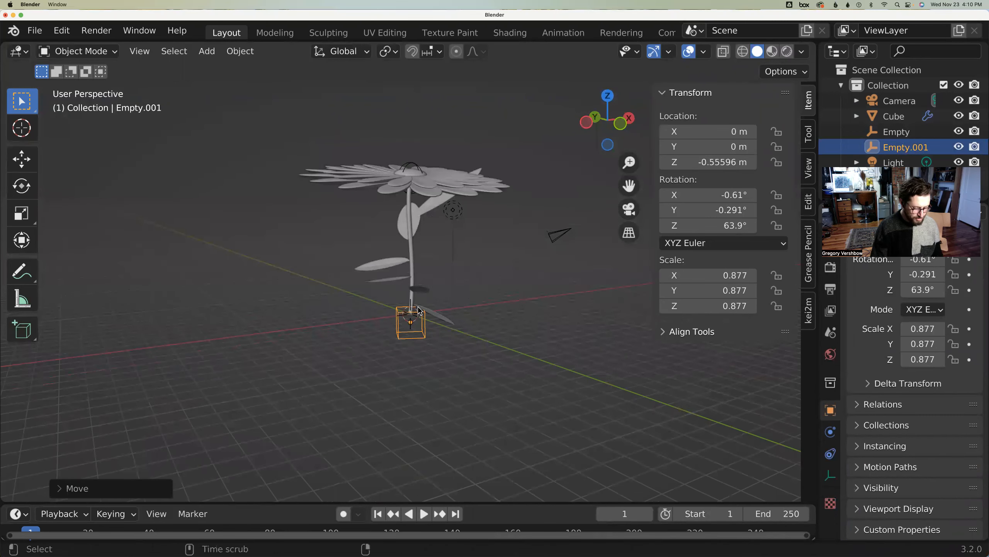
- Clear the empty's rotation and rotate it about 80° around Z to respread the leaves
{"action": "key", "text": "alt+r"}
{"action": "middle_click_drag", "start_coordinate": [435, 301], "coordinate": [401, 234]}
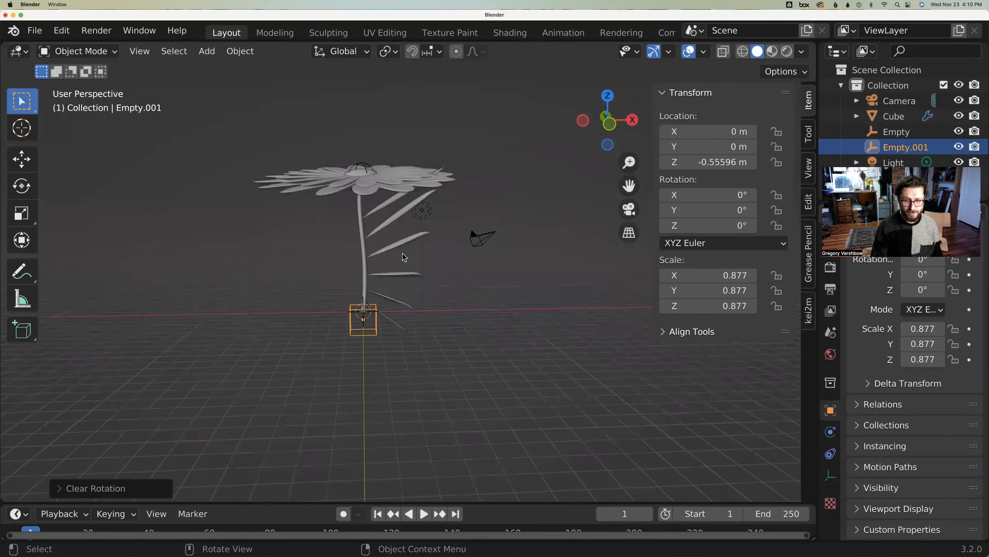
{"action": "middle_click_drag", "start_coordinate": [383, 307], "coordinate": [331, 323]}
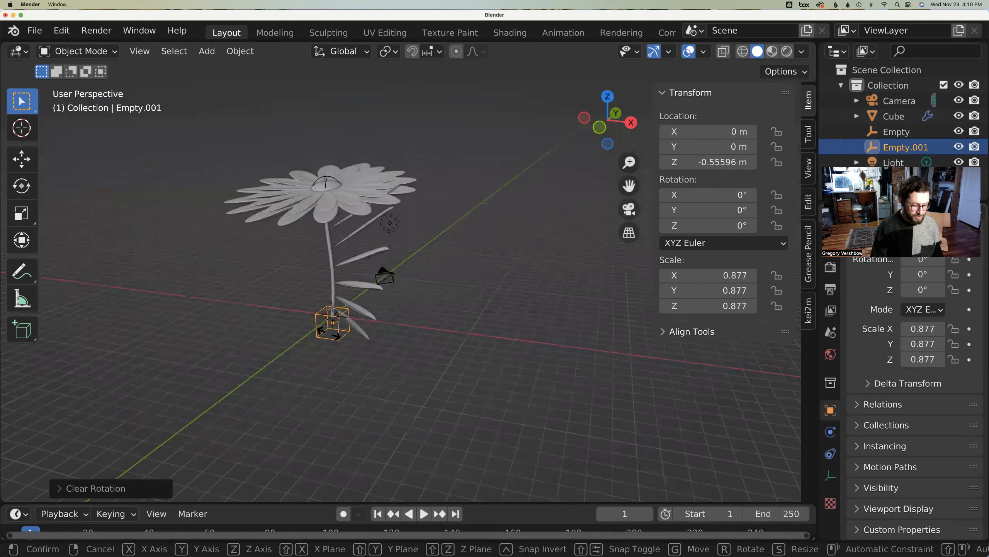
{"action": "key", "text": "r"}
{"action": "key", "text": "z"}
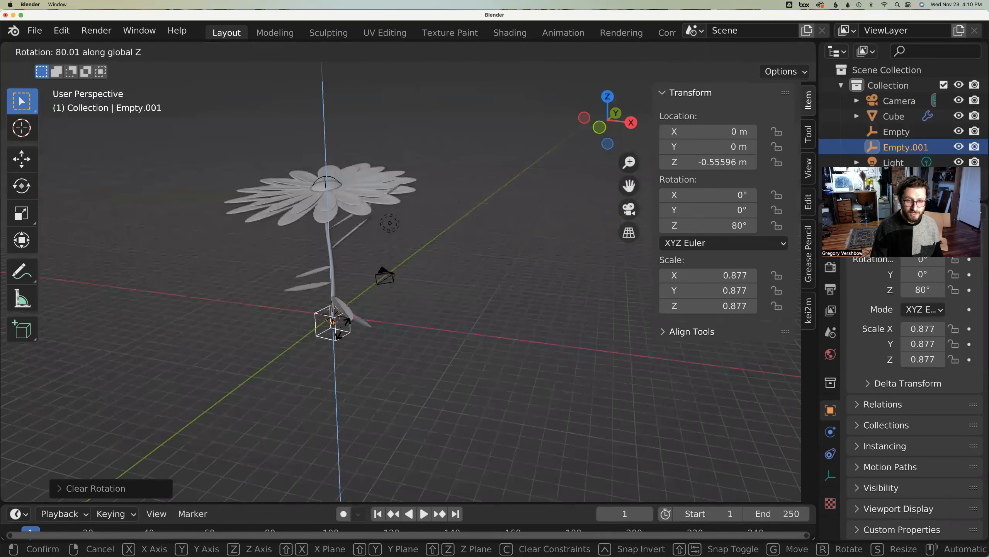
{"action": "left_click", "coordinate": [346, 333]}
{"action": "middle_click_drag", "start_coordinate": [416, 326], "coordinate": [309, 325]}
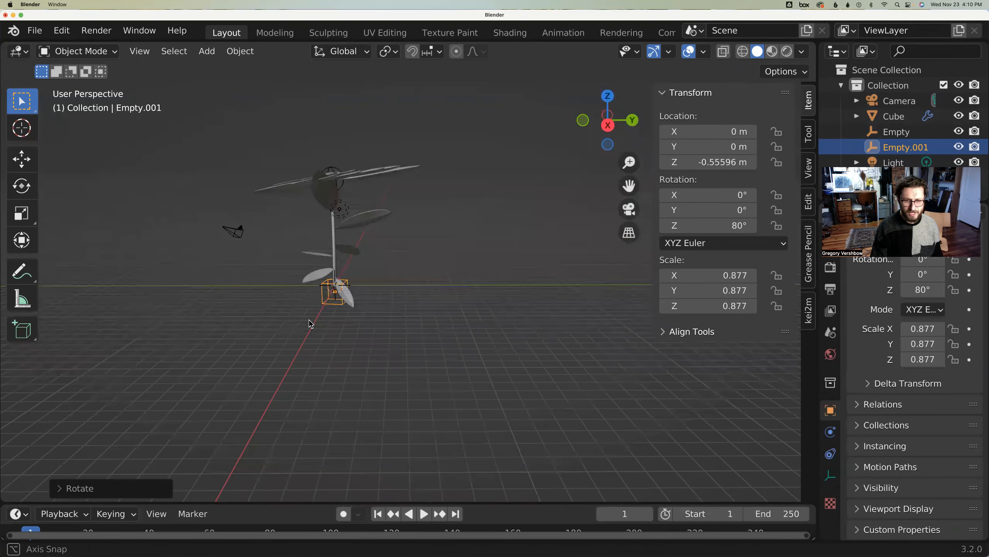
- Scale the empty uniformly to about 0.901 to adjust the size falloff of the leaves
{"action": "key", "text": "s"}
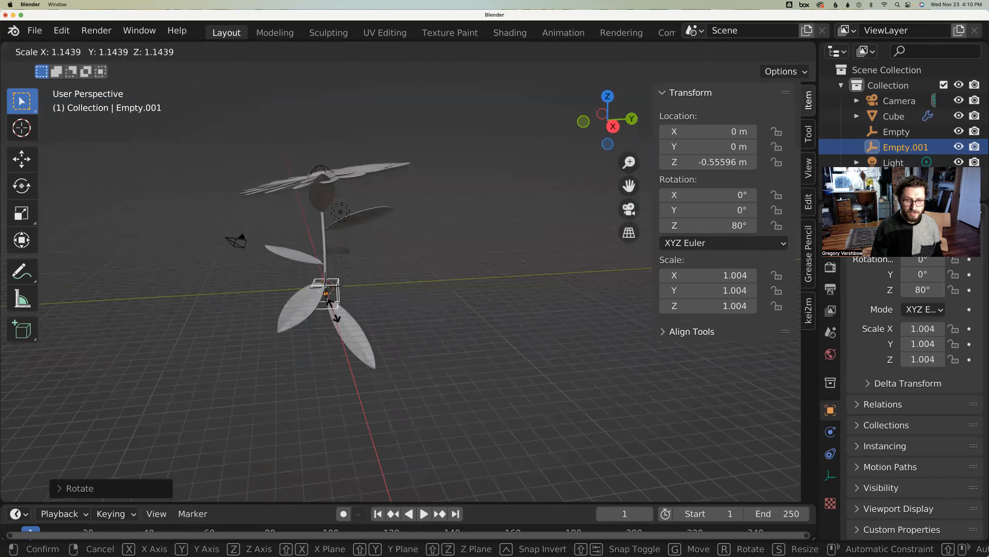
{"action": "left_click", "coordinate": [335, 312]}
{"action": "middle_click_drag", "start_coordinate": [335, 312], "coordinate": [462, 316]}
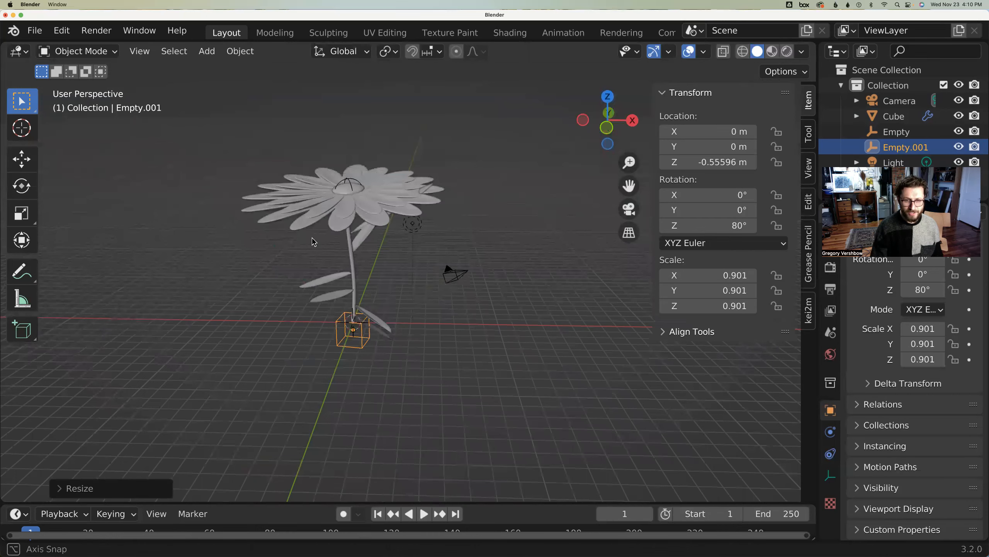
{"action": "middle_click_drag", "start_coordinate": [376, 317], "coordinate": [326, 315]}
{"action": "middle_click_drag", "start_coordinate": [311, 236], "coordinate": [327, 298]}
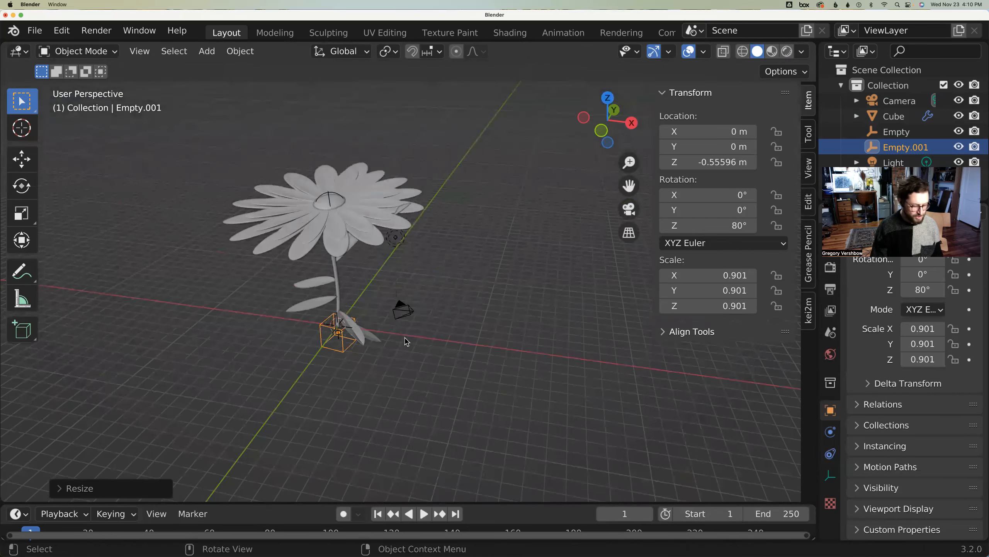
- Undo the empty's scale, rotation and move changes and the Curve modifier's object assignment
{"action": "key", "text": "ctrl+z"}
{"action": "key", "text": "ctrl+z"}
{"action": "key", "text": "ctrl+z"}
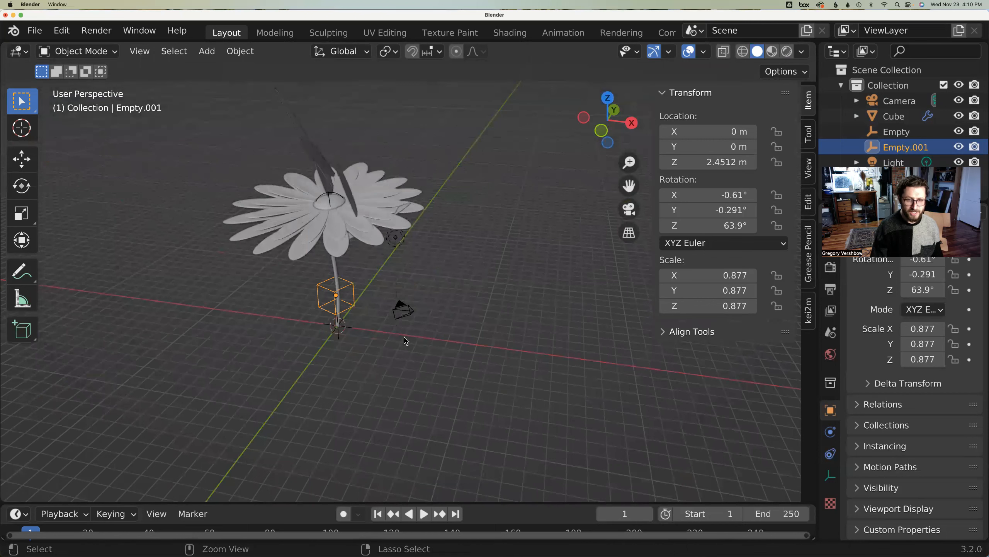
{"action": "key", "text": "ctrl+z"}
{"action": "middle_click_drag", "start_coordinate": [402, 338], "coordinate": [381, 323]}
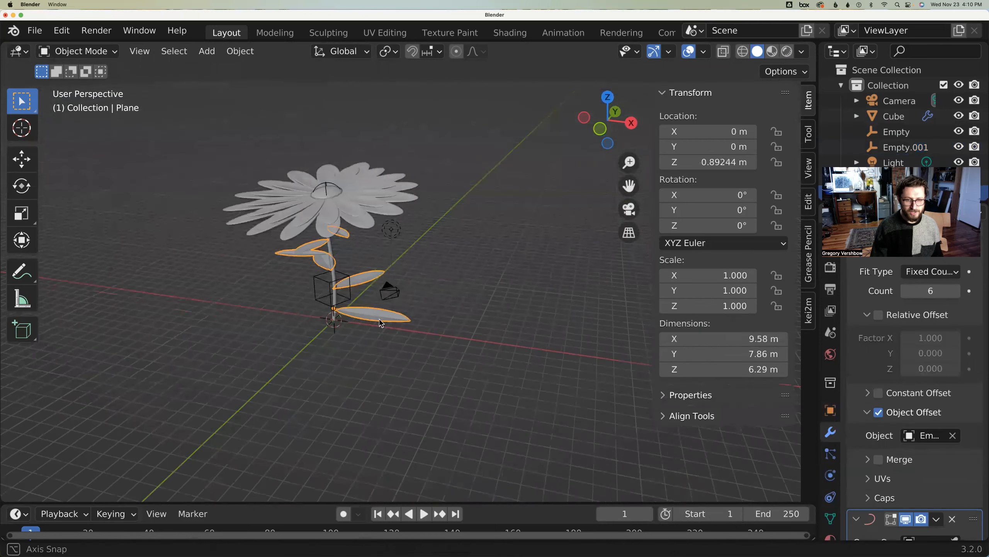
{"action": "middle_click_drag", "start_coordinate": [294, 310], "coordinate": [435, 349]}
{"action": "middle_click_drag", "start_coordinate": [486, 327], "coordinate": [452, 334]}
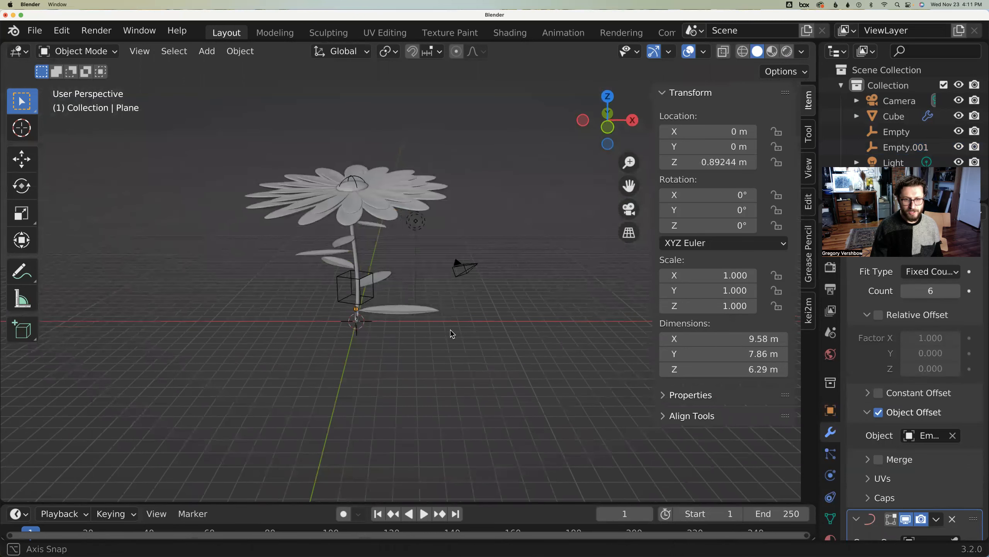
- Rotate the cube-shaped empty around global Z to adjust how the leaves spiral around the stem
{"action": "left_click", "coordinate": [366, 289]}
{"action": "left_click", "coordinate": [357, 282]}
{"action": "key", "text": "r"}
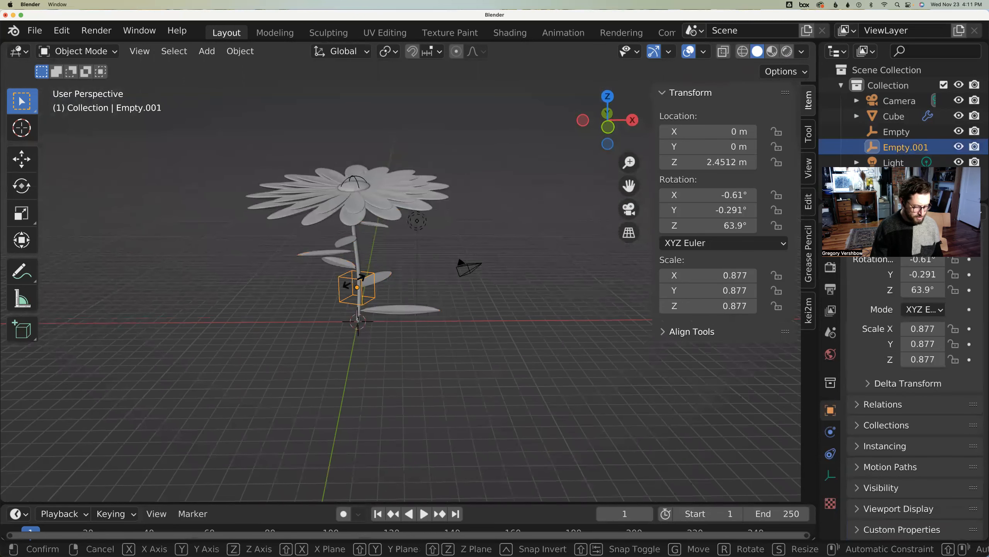
{"action": "key", "text": "z"}
{"action": "left_click", "coordinate": [366, 281]}
{"action": "middle_click_drag", "start_coordinate": [366, 281], "coordinate": [407, 290]}
{"action": "middle_click_drag", "start_coordinate": [469, 289], "coordinate": [515, 278]}
- Create a new material on the leaves and show the scene in Material Preview shading
{"action": "left_click", "coordinate": [453, 311]}
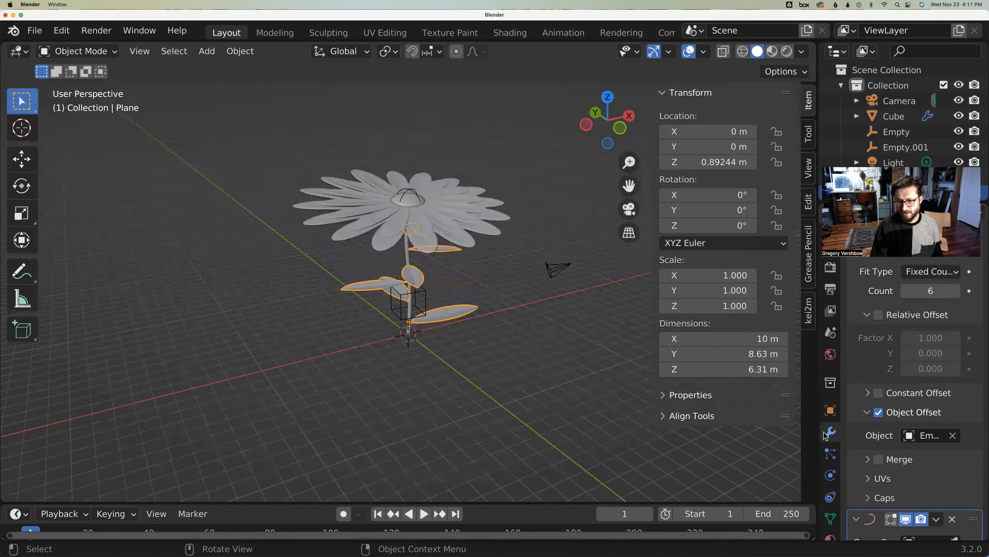
{"action": "left_click", "coordinate": [831, 537]}
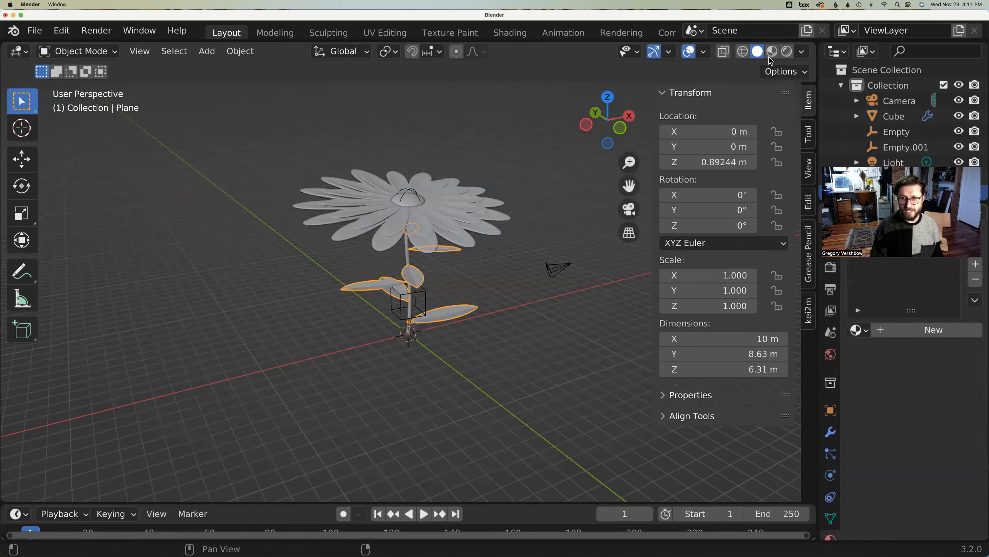
{"action": "left_click", "coordinate": [771, 52]}
{"action": "left_click", "coordinate": [930, 330]}
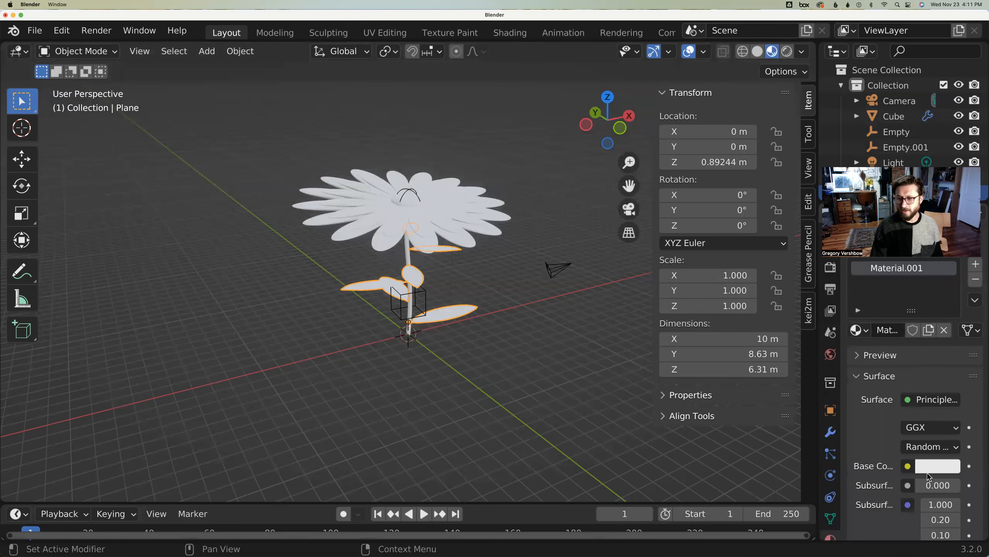
- Set the leaf material's base color to green (H 0.304, S 0.890, V 1.000) and its Metallic value to 1.000
{"action": "left_click", "coordinate": [922, 469]}
{"action": "left_click_drag", "start_coordinate": [880, 300], "coordinate": [846, 293]}
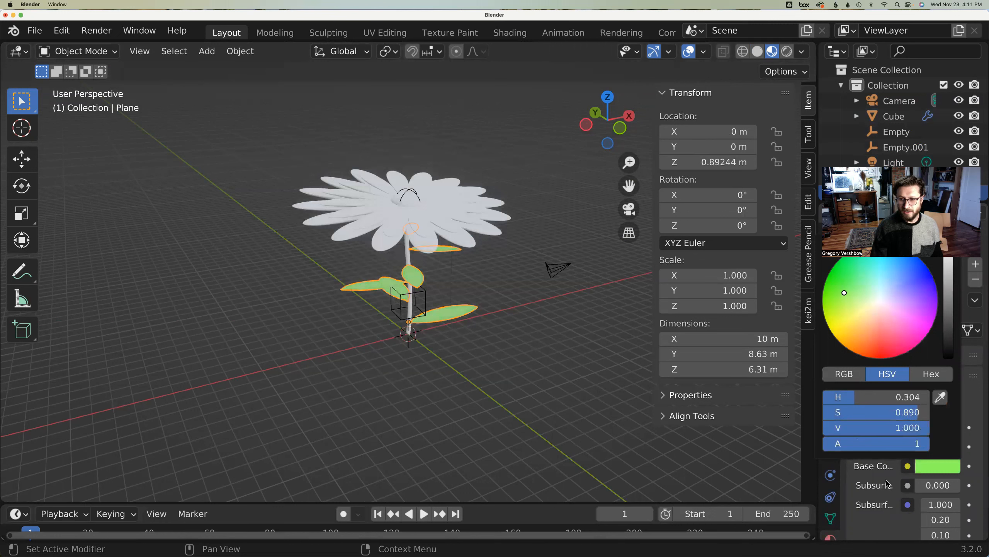
{"action": "scroll", "coordinate": [885, 489], "scroll_direction": "down", "scroll_amount": 6}
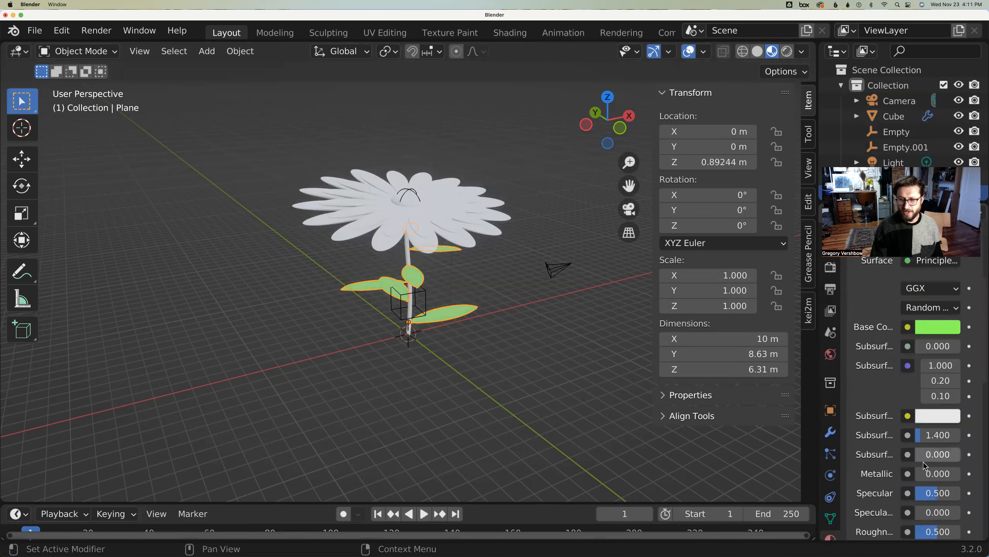
{"action": "left_click_drag", "start_coordinate": [928, 473], "coordinate": [975, 473]}
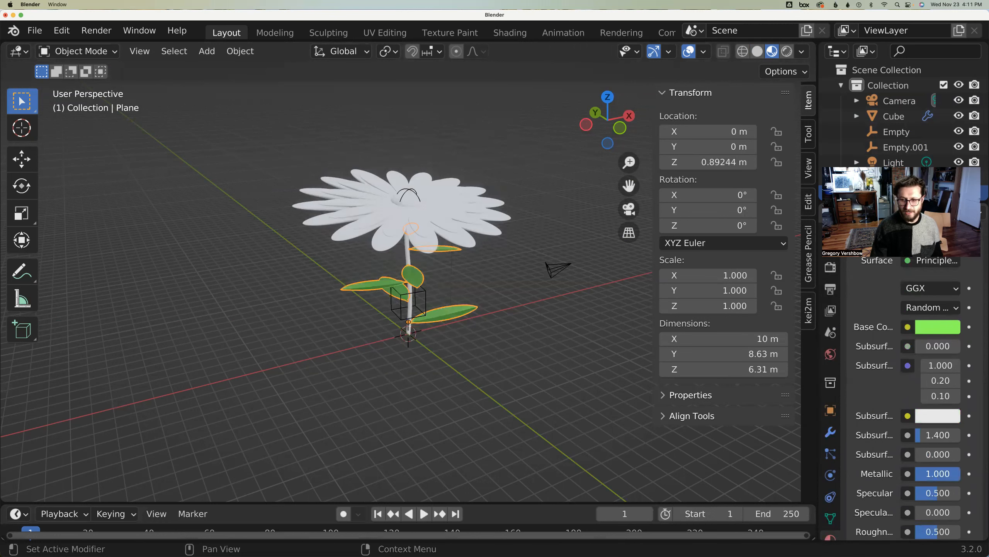
- Link the leaves' green material to the stem, keeping the leaves as the active object
{"action": "left_click", "coordinate": [408, 315], "text": "shift"}
{"action": "left_click", "coordinate": [434, 319], "text": "shift"}
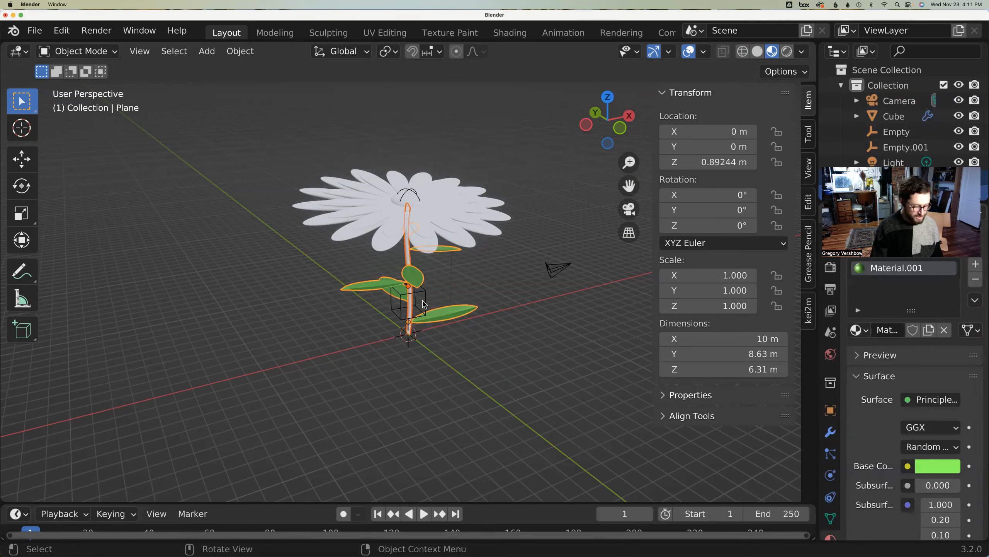
{"action": "key", "text": "ctrl+l"}
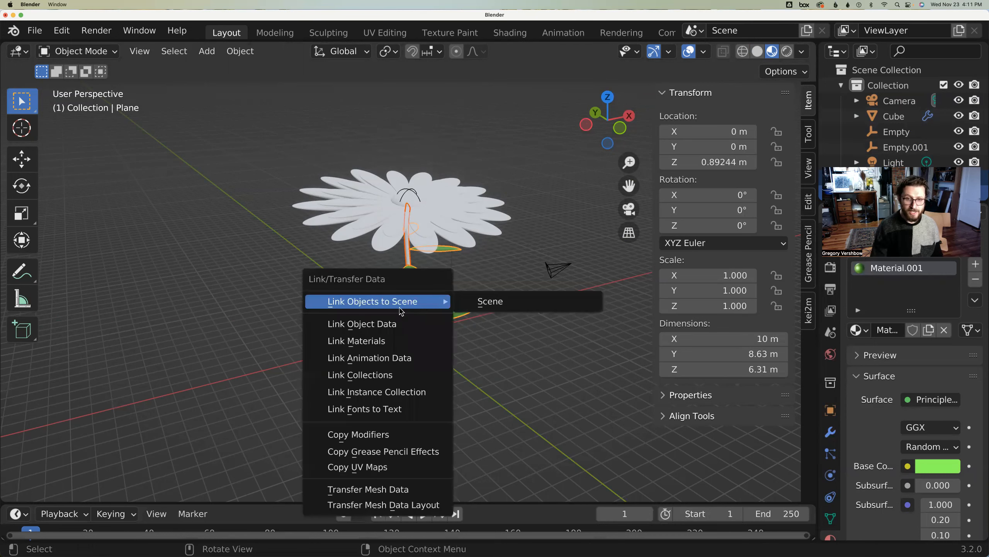
{"action": "left_click", "coordinate": [428, 340]}
{"action": "middle_click_drag", "start_coordinate": [444, 353], "coordinate": [391, 345]}
- Set the base color of the petals' material to a warm yellow
{"action": "left_click", "coordinate": [417, 188]}
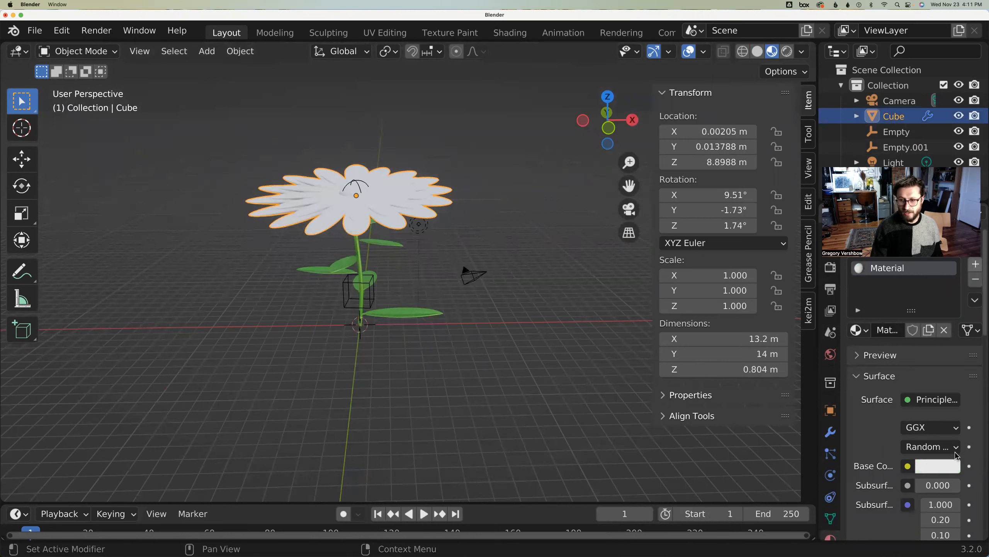
{"action": "left_click", "coordinate": [946, 466]}
{"action": "left_click_drag", "start_coordinate": [875, 306], "coordinate": [850, 320]}
- Give the sphere at the flower's center a new material with a near-black base color, V 0.030
{"action": "left_click", "coordinate": [349, 195]}
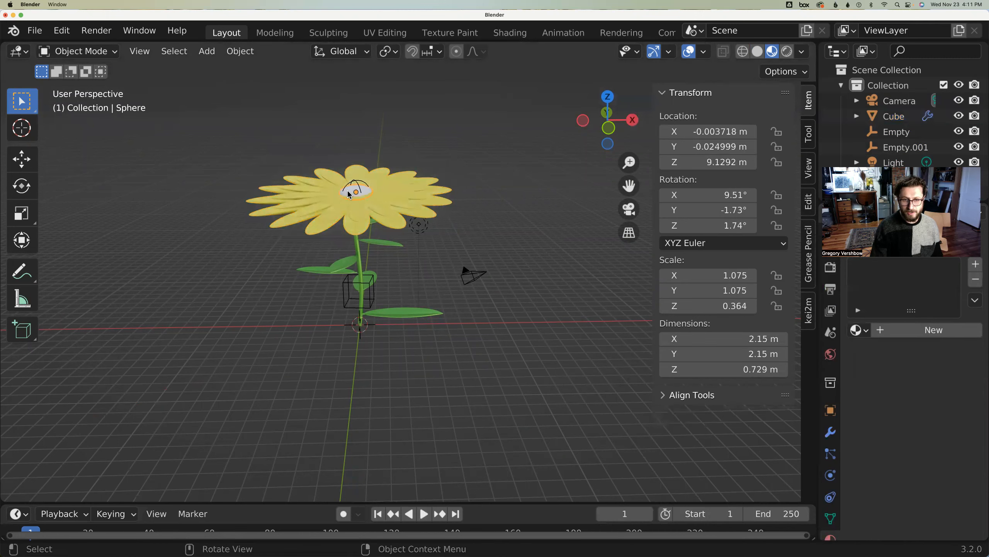
{"action": "left_click", "coordinate": [934, 330]}
{"action": "left_click", "coordinate": [943, 467]}
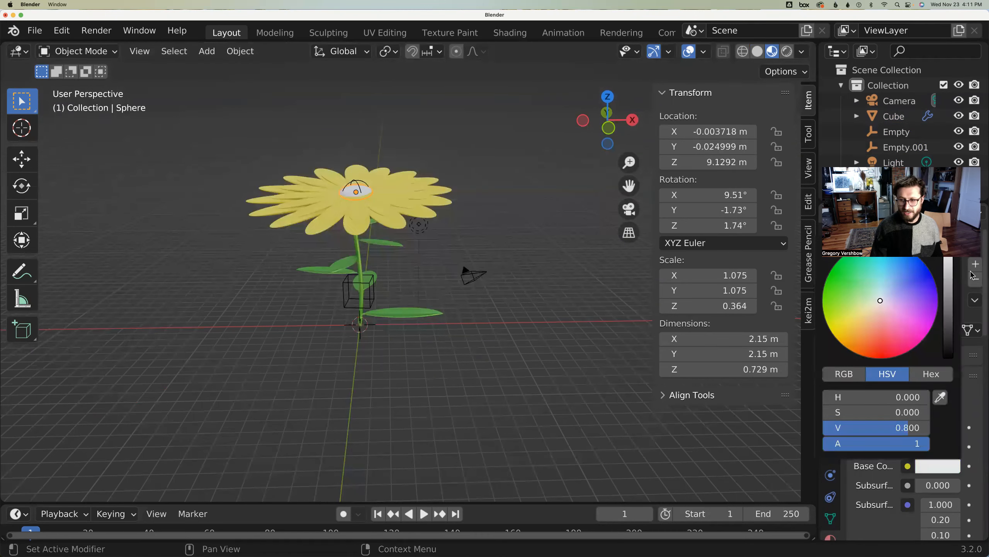
{"action": "left_click_drag", "start_coordinate": [948, 273], "coordinate": [948, 337]}
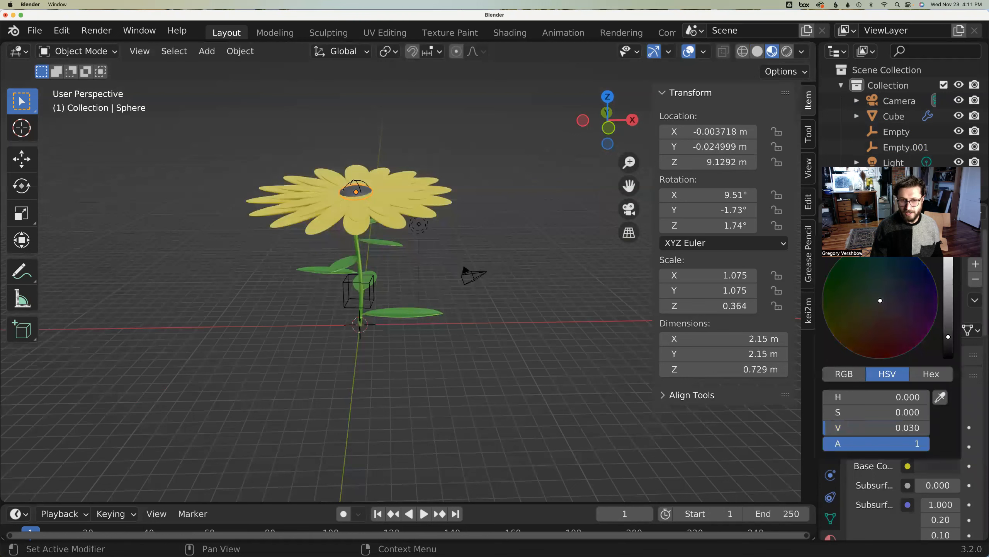
- Set the Metallic value of the petals' yellow material to 1.000 and clear the selection
{"action": "left_click", "coordinate": [385, 213]}
{"action": "scroll", "coordinate": [927, 487], "scroll_direction": "down", "scroll_amount": 8}
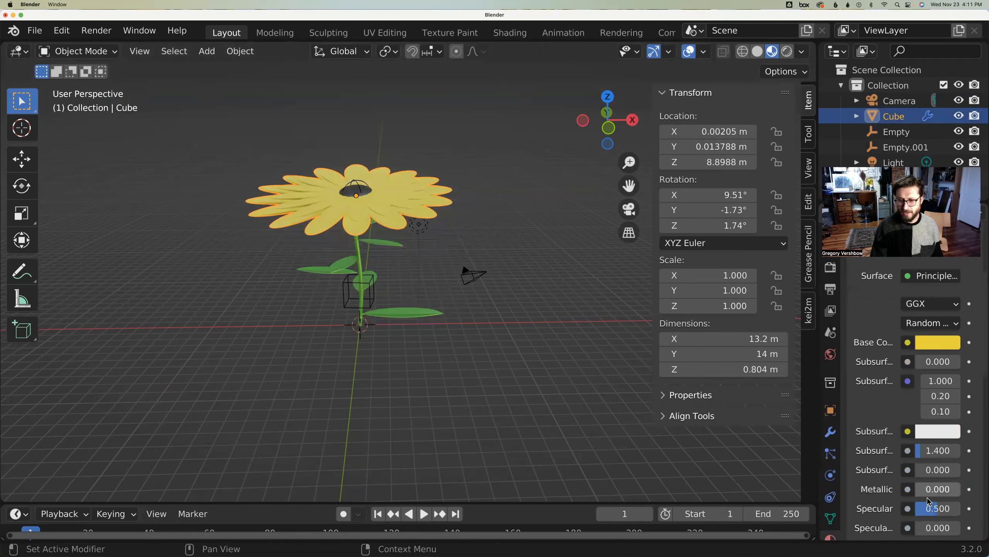
{"action": "left_click_drag", "start_coordinate": [927, 488], "coordinate": [964, 486]}
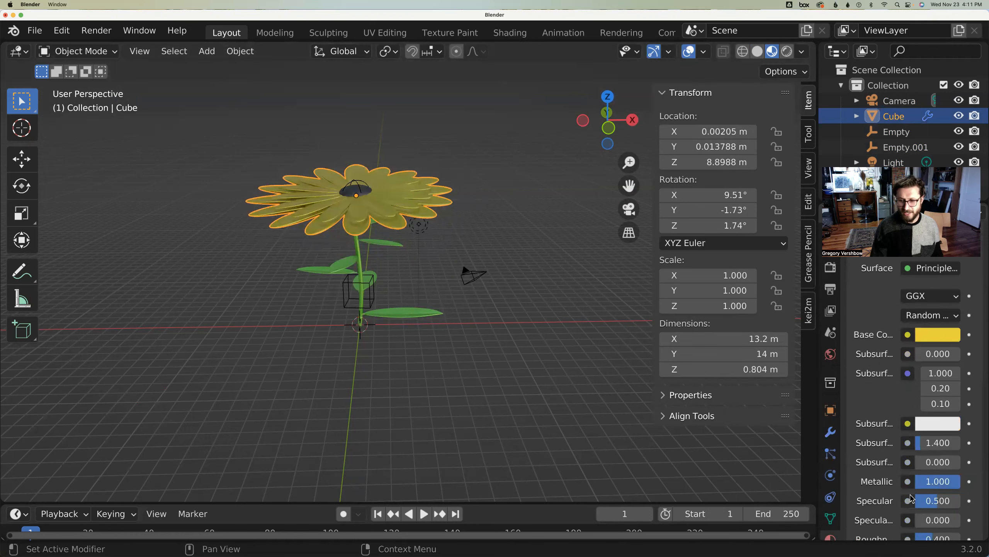
{"action": "scroll", "coordinate": [910, 503], "scroll_direction": "down", "scroll_amount": 1}
{"action": "scroll", "coordinate": [910, 495], "scroll_direction": "down", "scroll_amount": 3}
{"action": "middle_click_drag", "start_coordinate": [506, 269], "coordinate": [450, 307]}
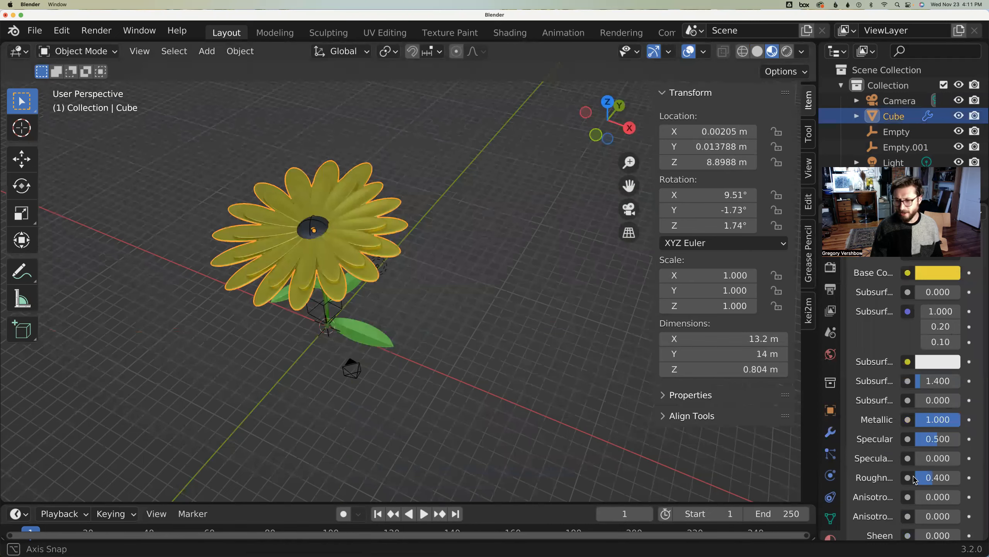
{"action": "middle_click_drag", "start_coordinate": [647, 416], "coordinate": [643, 412]}
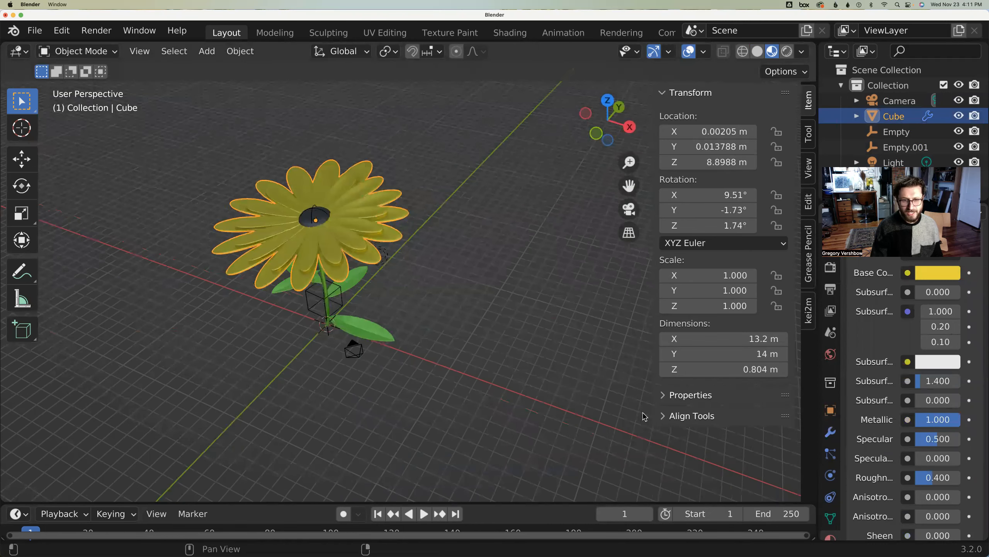
{"action": "left_click", "coordinate": [562, 363]}
{"action": "middle_click_drag", "start_coordinate": [562, 363], "coordinate": [507, 359]}
{"action": "middle_click_drag", "start_coordinate": [395, 358], "coordinate": [441, 345]}
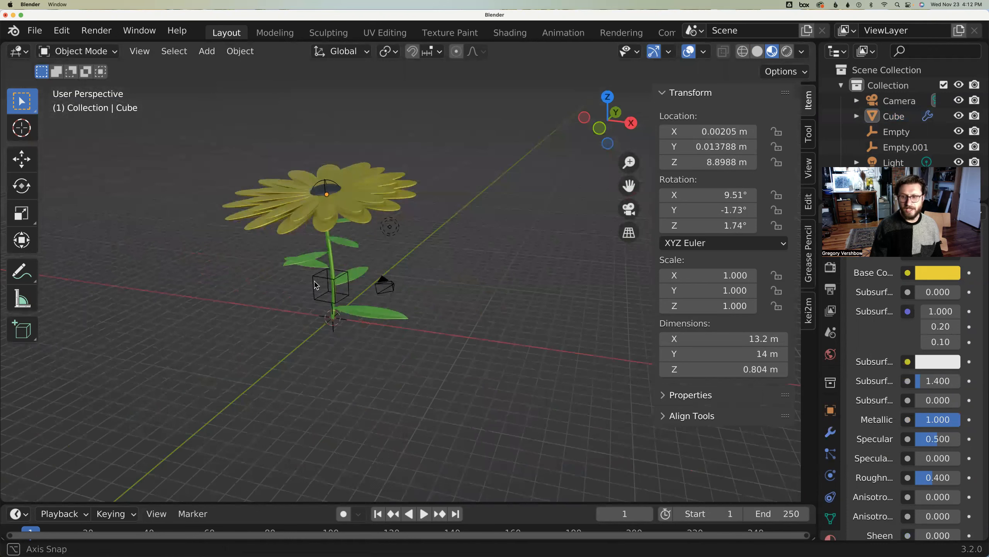
{"action": "middle_click_drag", "start_coordinate": [329, 250], "coordinate": [374, 283]}
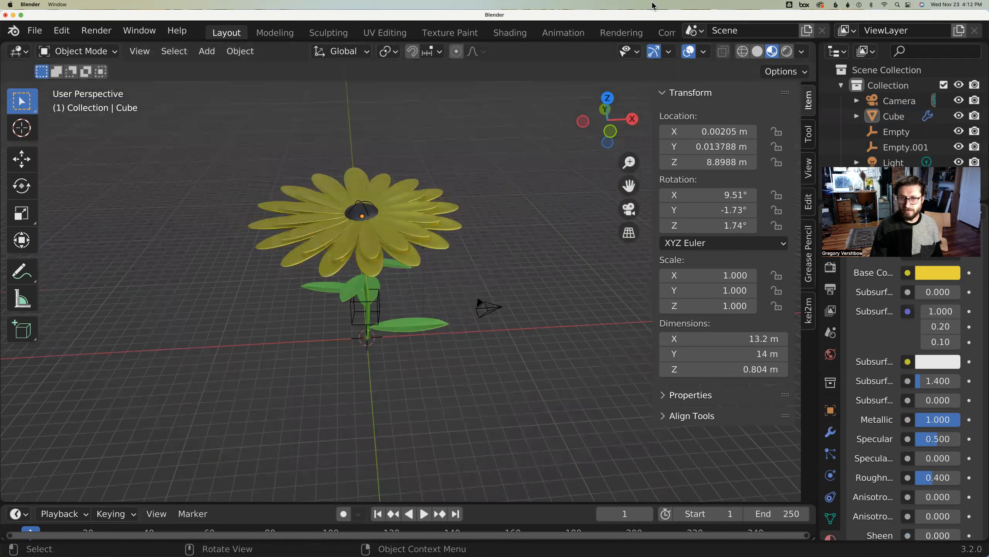